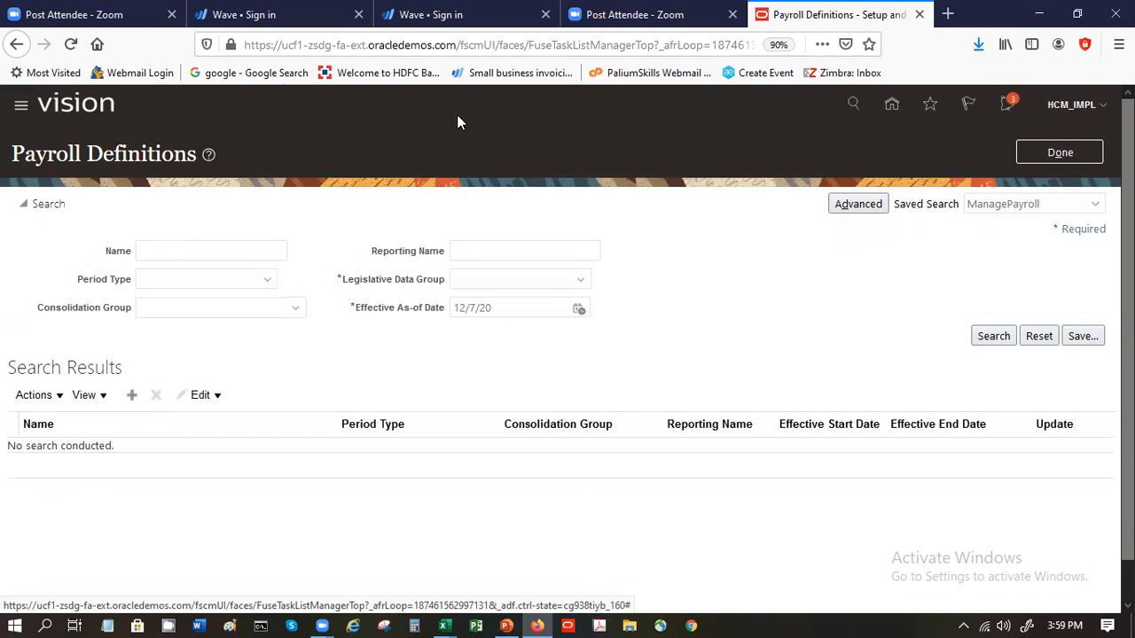
# - Return to the Compensation Management setup tasks and open the Payroll Definitions task
pyautogui.click(1054, 149)
pyautogui.click(568, 170)
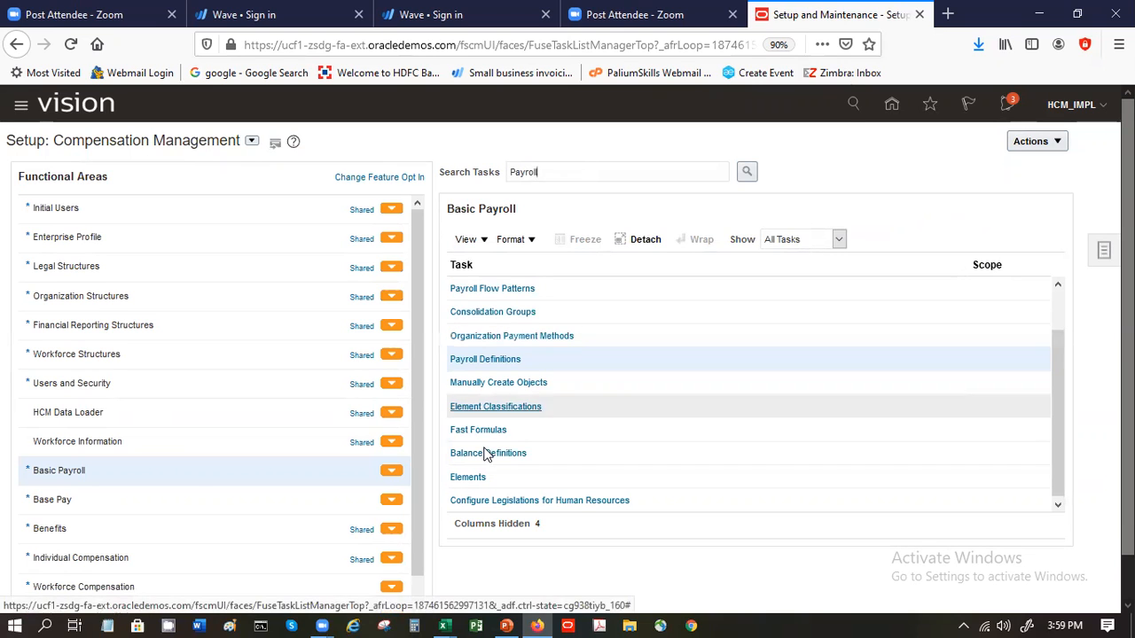
pyautogui.click(498, 359)
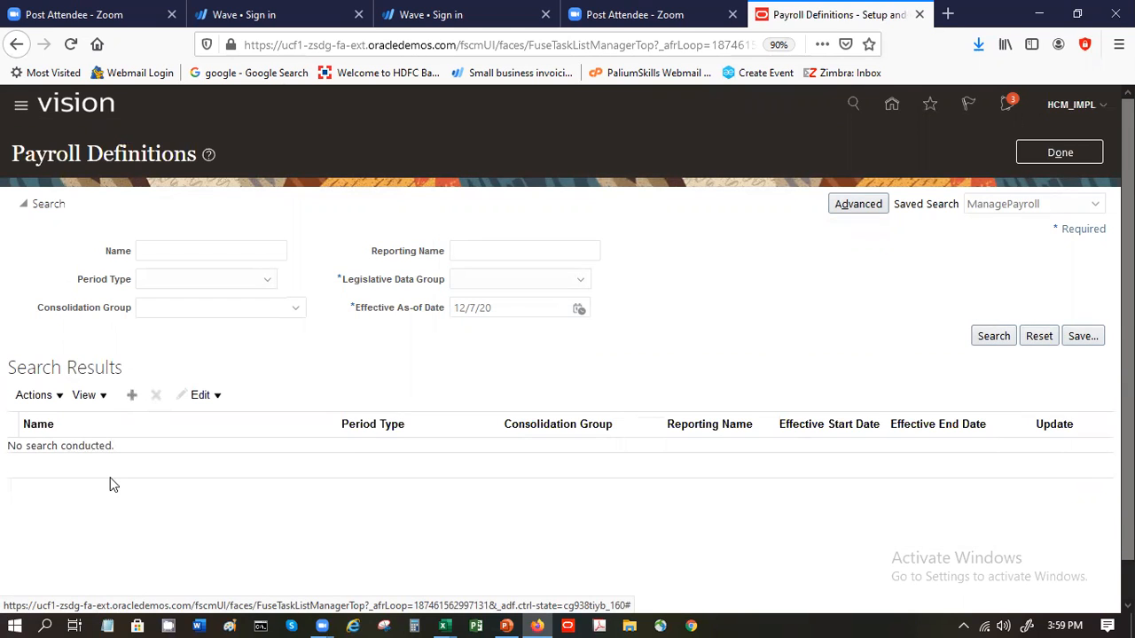
# - Start creating a payroll and choose US Legislative Data Group as its legislative data group
pyautogui.click(132, 397)
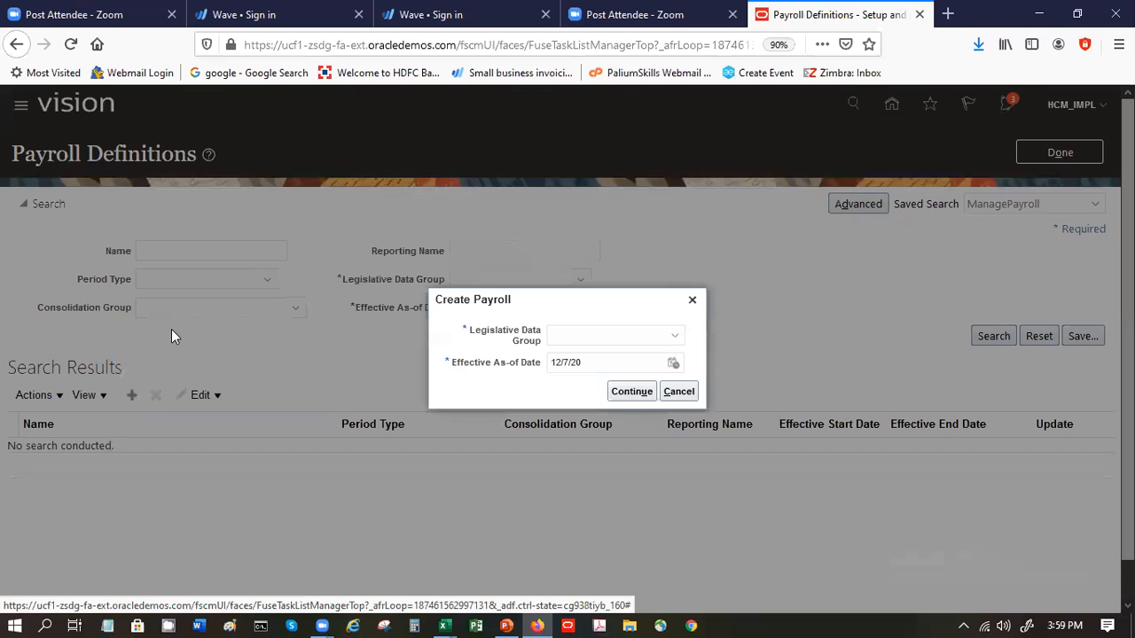
pyautogui.click(583, 346)
pyautogui.press('u')
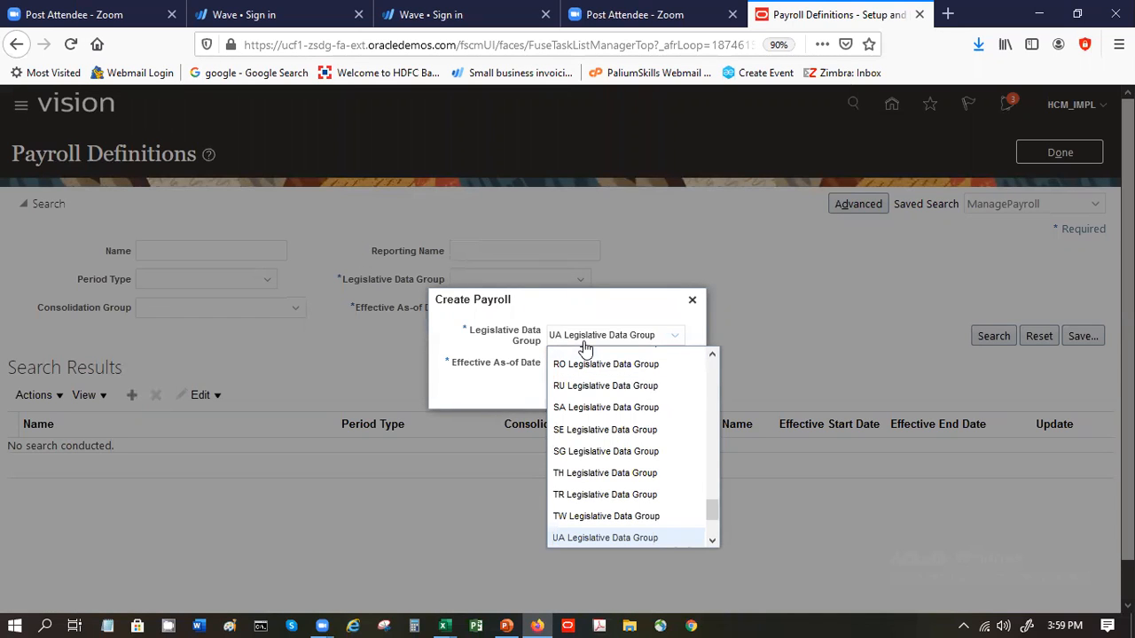
pyautogui.press('Down')
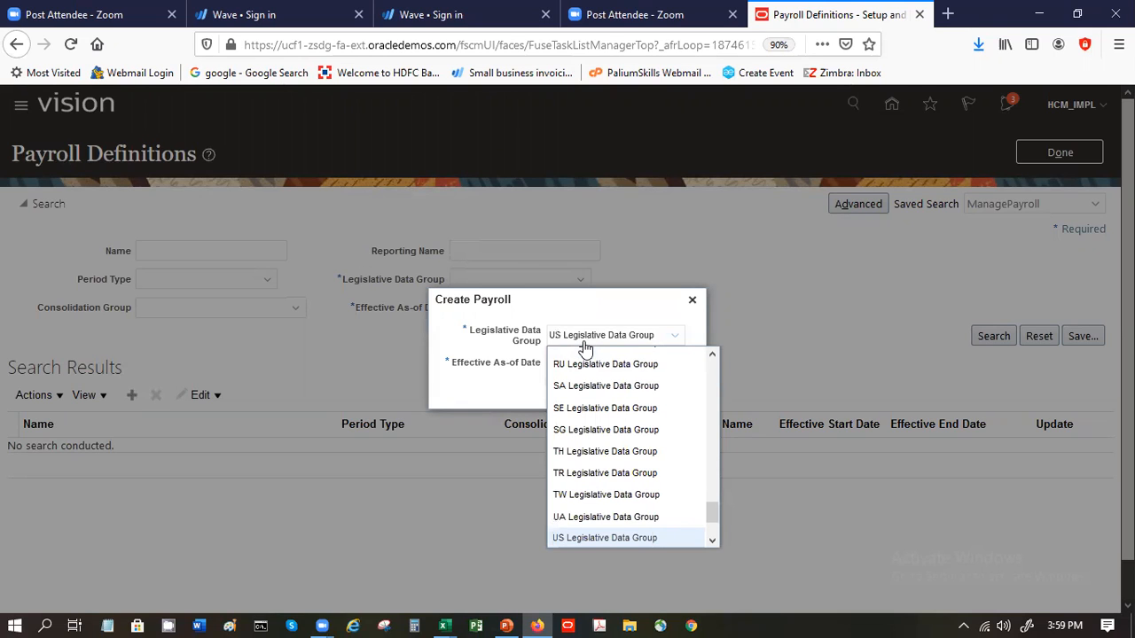
pyautogui.click(672, 536)
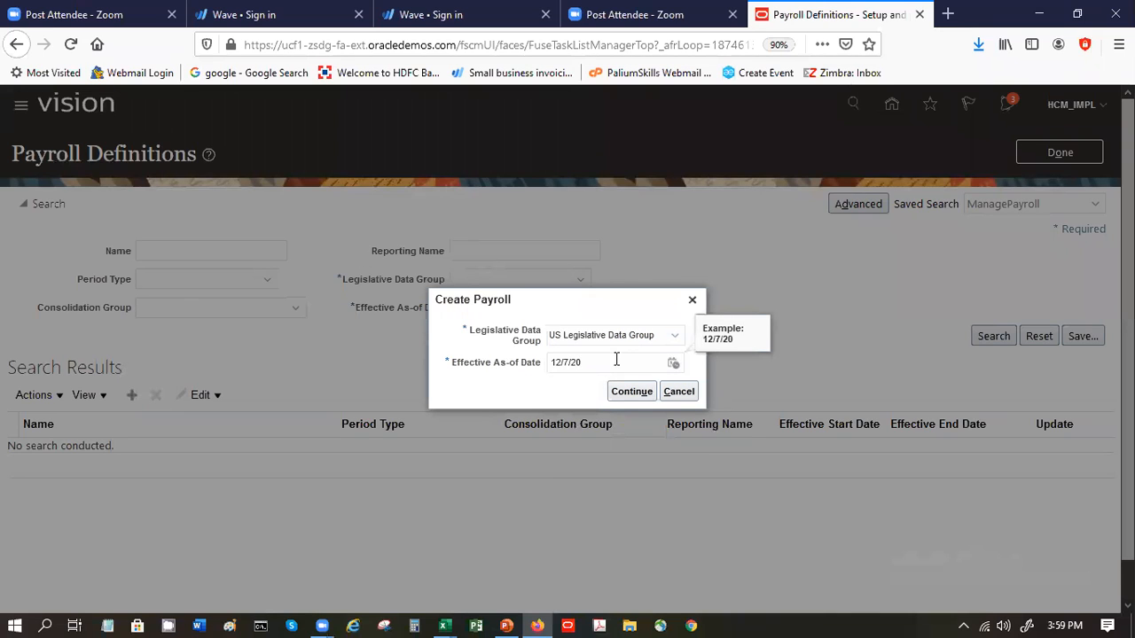
# - Set the new payroll's effective as-of date to 1/1/20 and continue to its basic details
pyautogui.press('Left')
pyautogui.press('Left')
pyautogui.press('Left')
pyautogui.press('Left')
pyautogui.press('Left')
pyautogui.press('BackSpace')
pyautogui.press('Right')
pyautogui.press('Right')
pyautogui.press('BackSpace')
pyautogui.write('1')
pyautogui.click(622, 394)
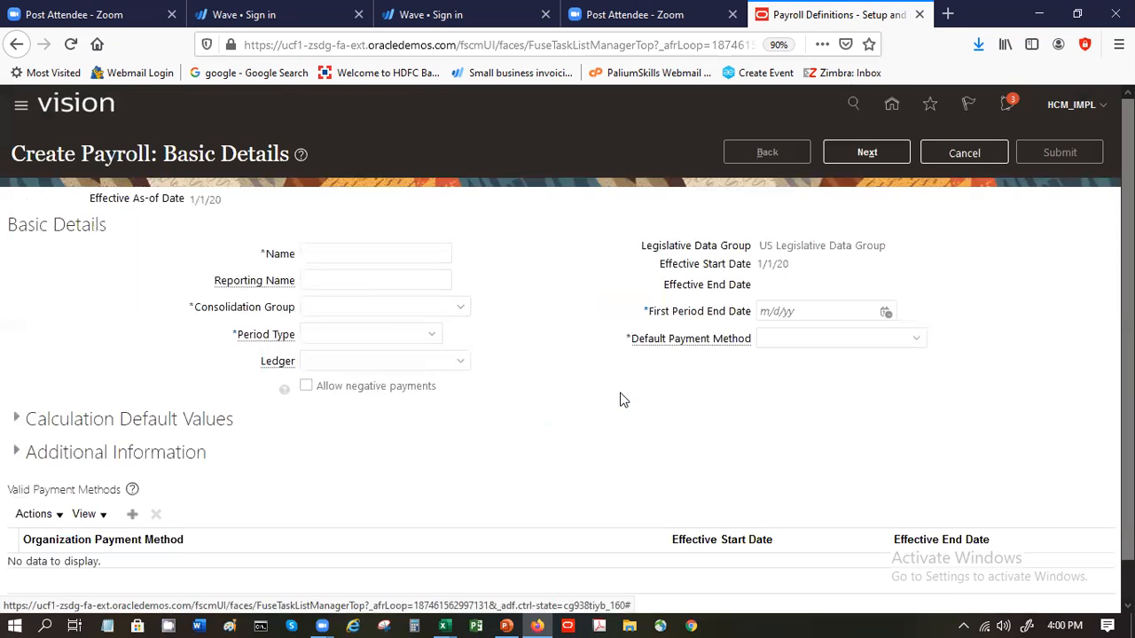
# - Name the payroll SP Monthly Payroll and give it the reporting name Monthly Payroll
pyautogui.click(392, 252)
pyautogui.write('sp')
pyautogui.click(387, 270)
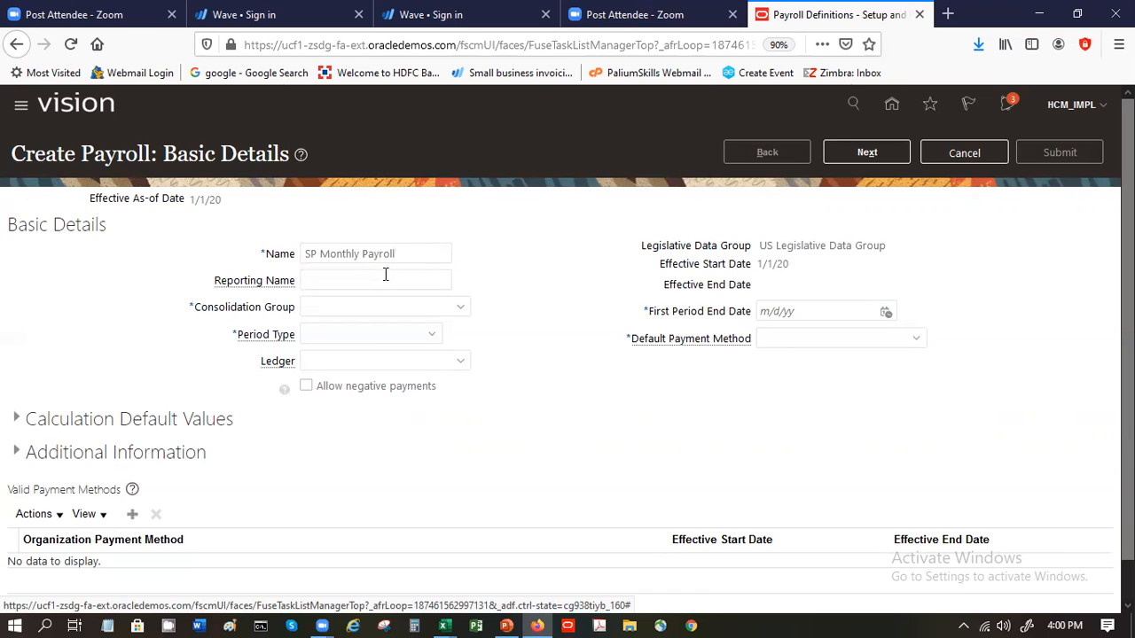
pyautogui.write('mO')
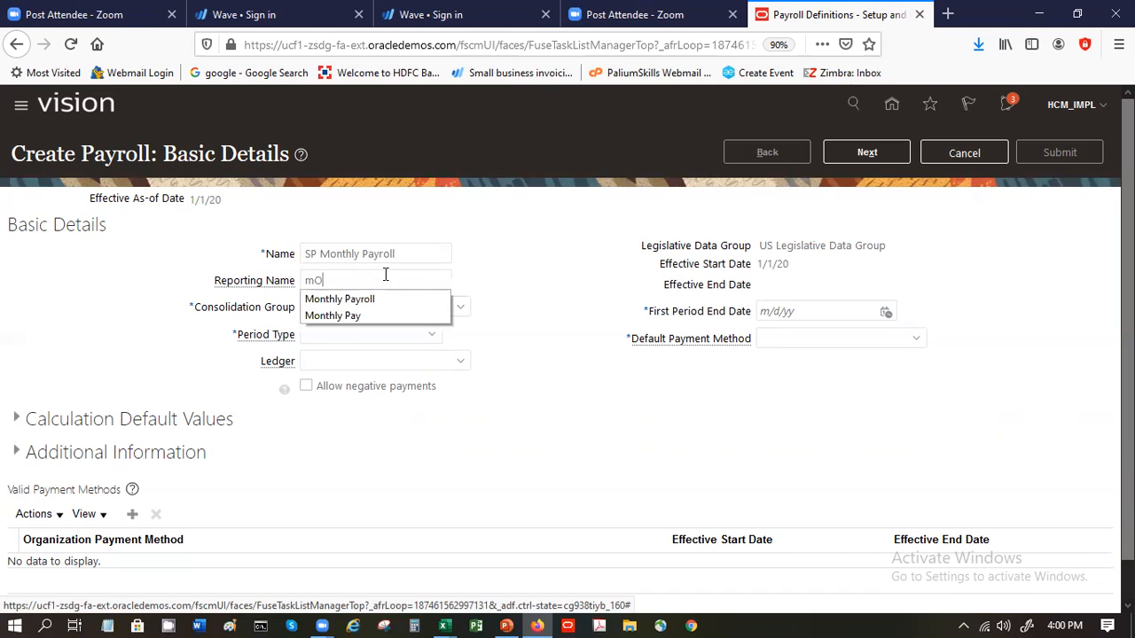
pyautogui.click(383, 302)
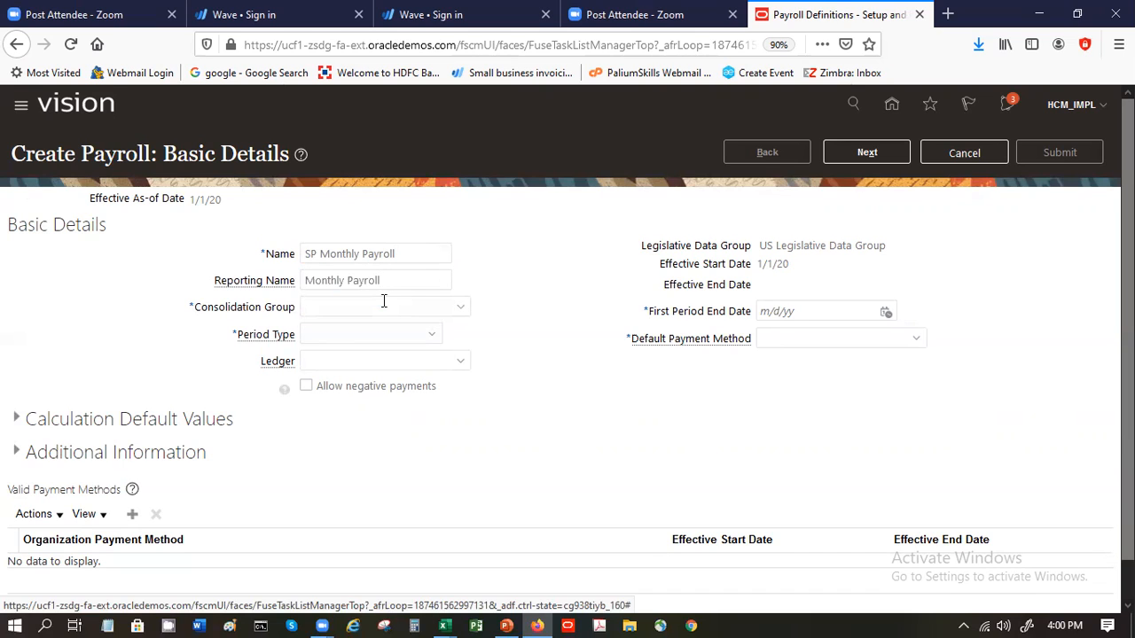
# - Assign the payroll to the US Corp consolidation group and set its period type to Monthly Calendar
pyautogui.click(456, 306)
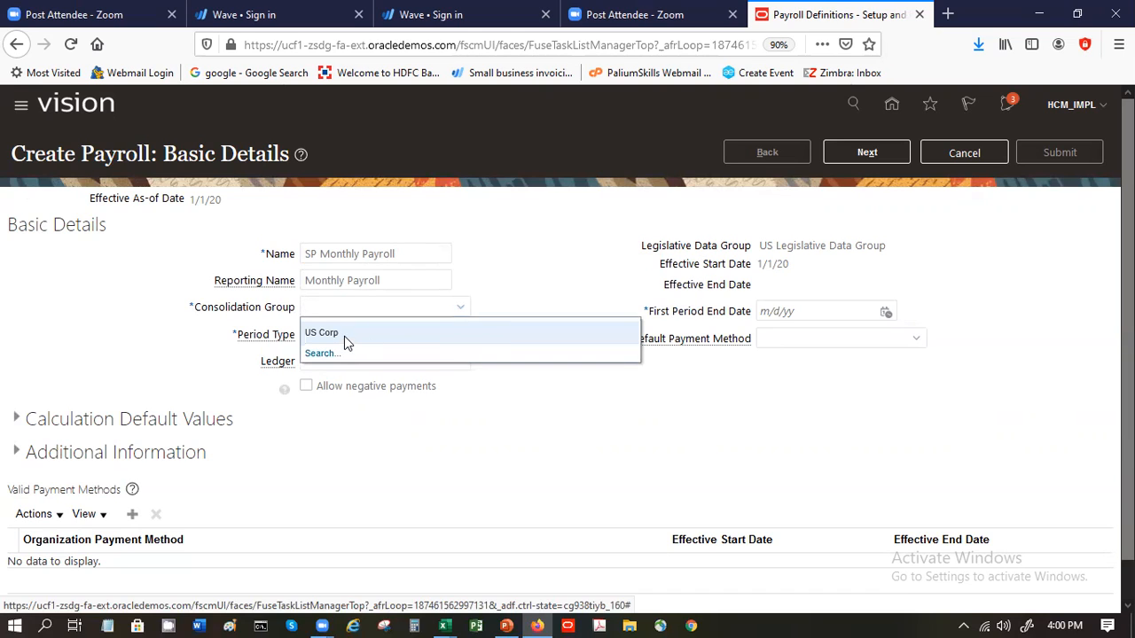
pyautogui.click(345, 335)
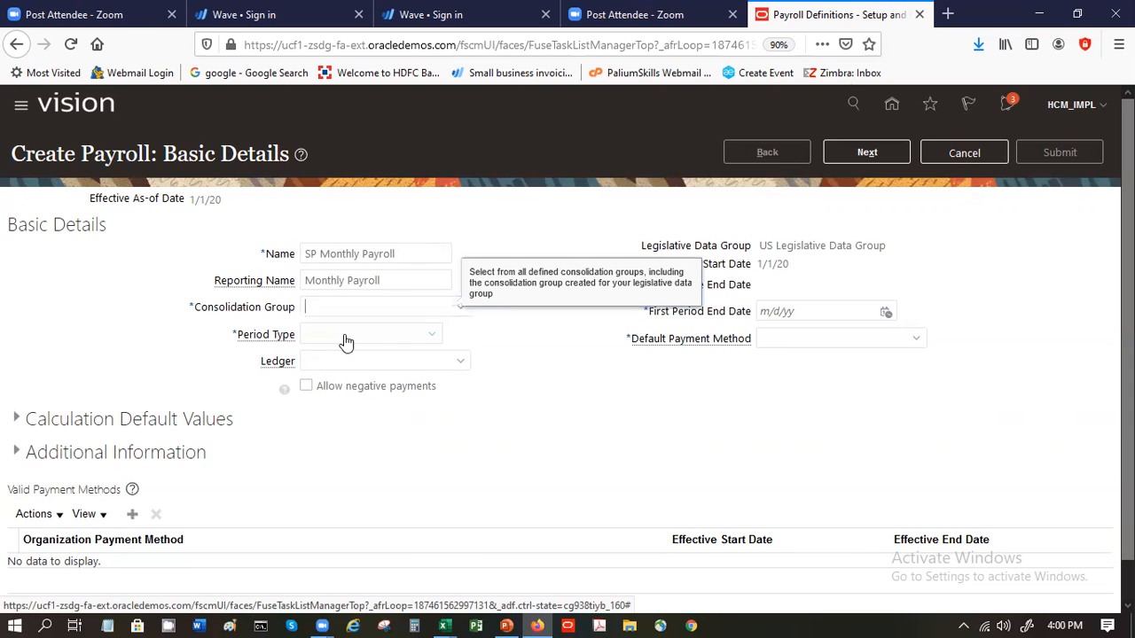
pyautogui.click(346, 341)
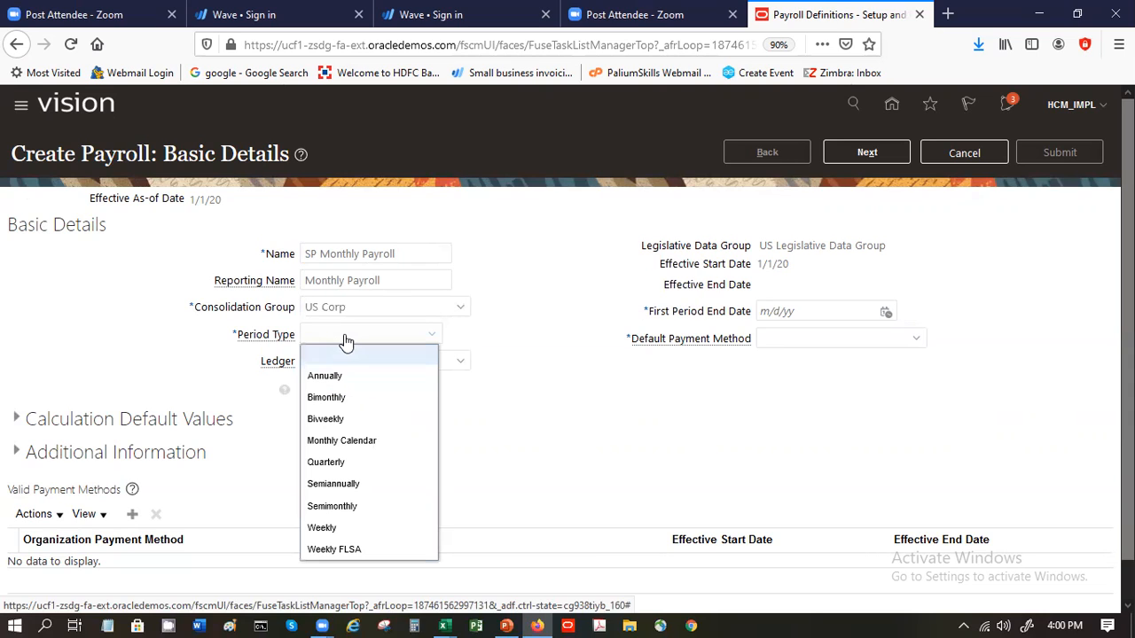
pyautogui.click(341, 443)
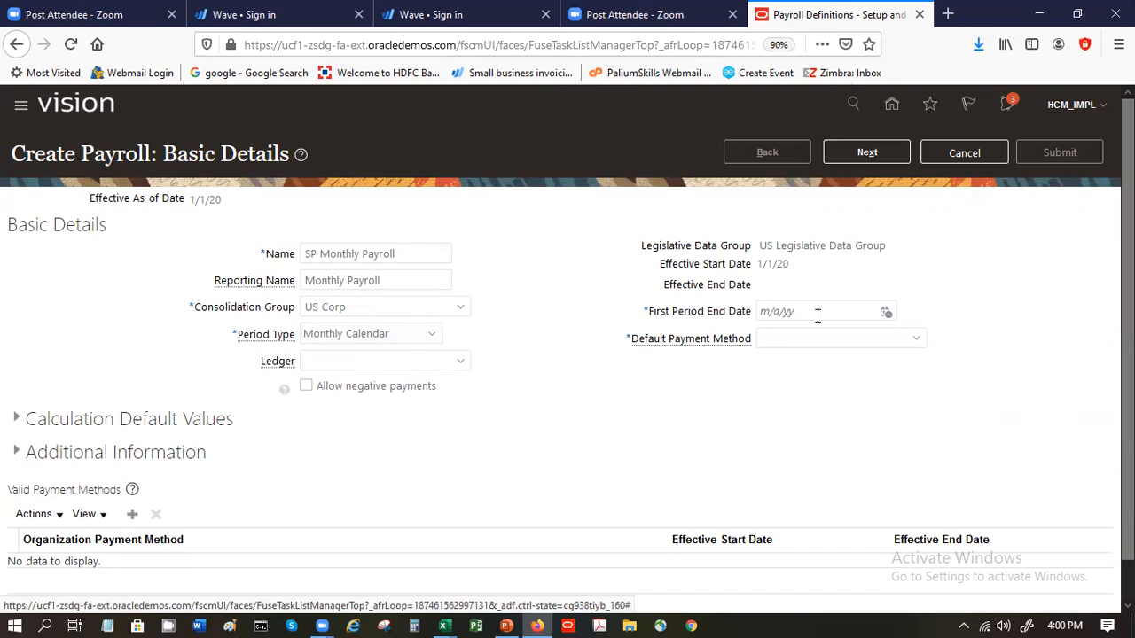
# - Set the payroll's first period end date to 1/31/20
pyautogui.click(785, 311)
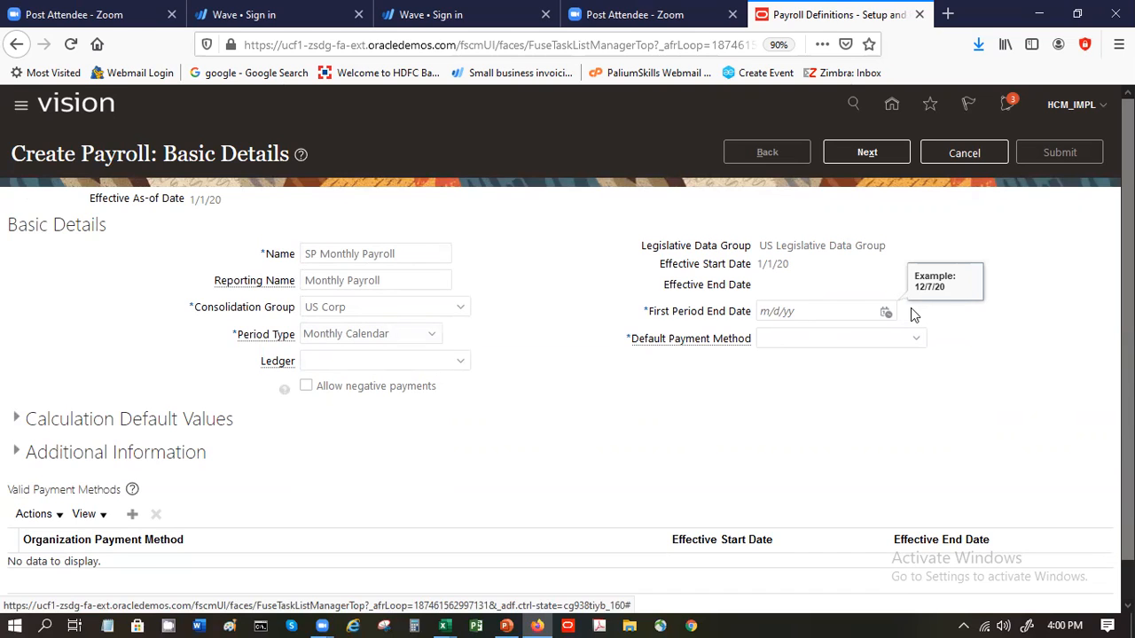
pyautogui.click(886, 312)
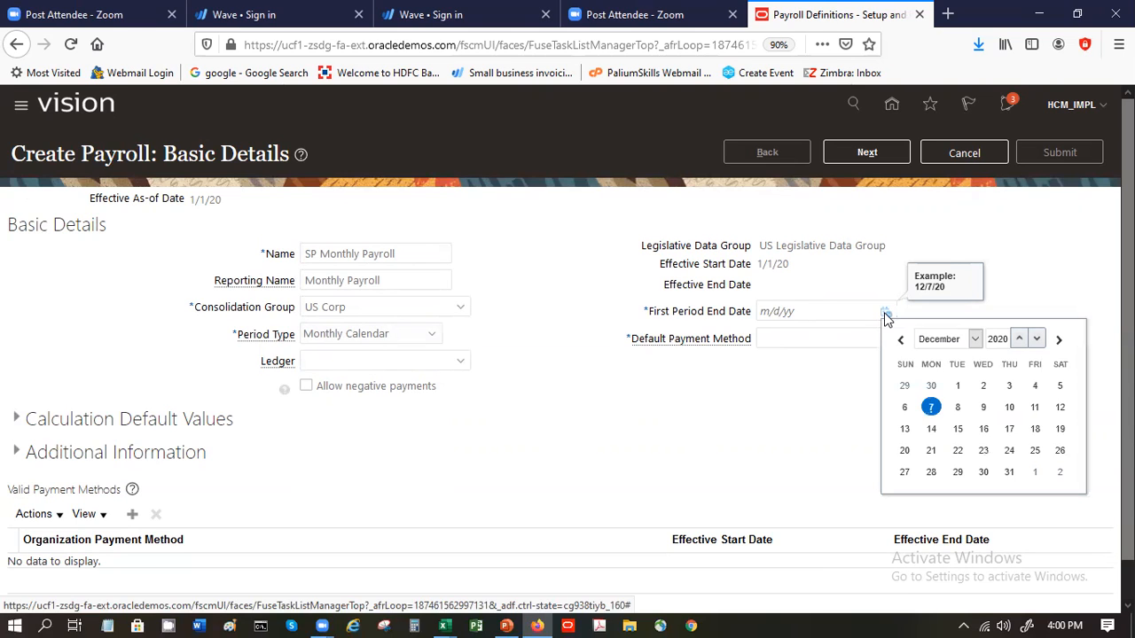
pyautogui.click(961, 341)
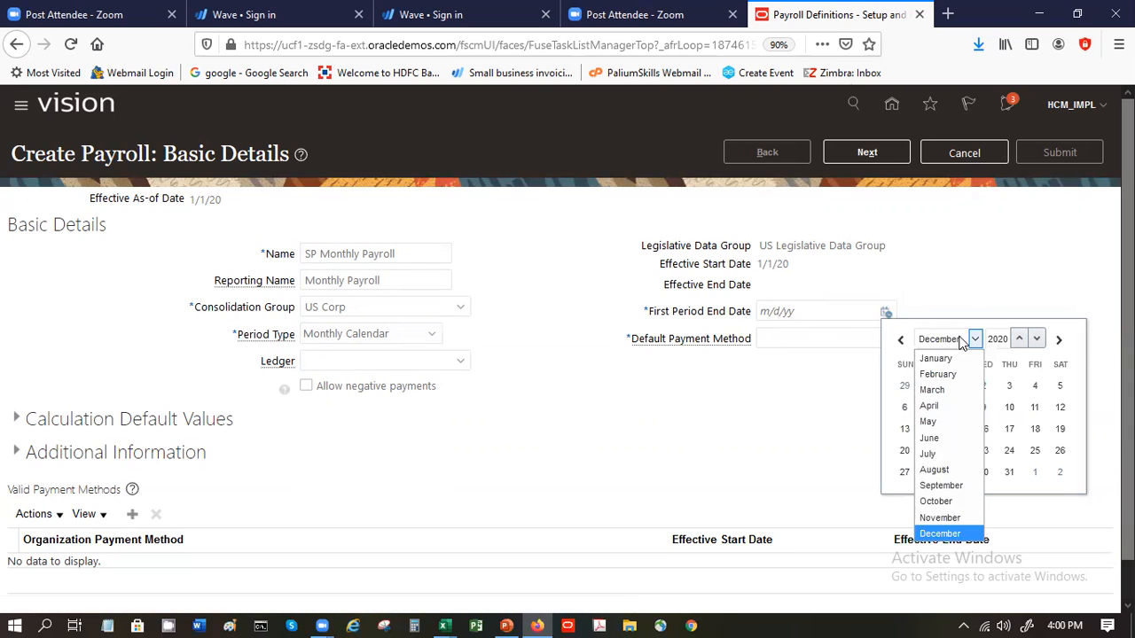
pyautogui.click(955, 358)
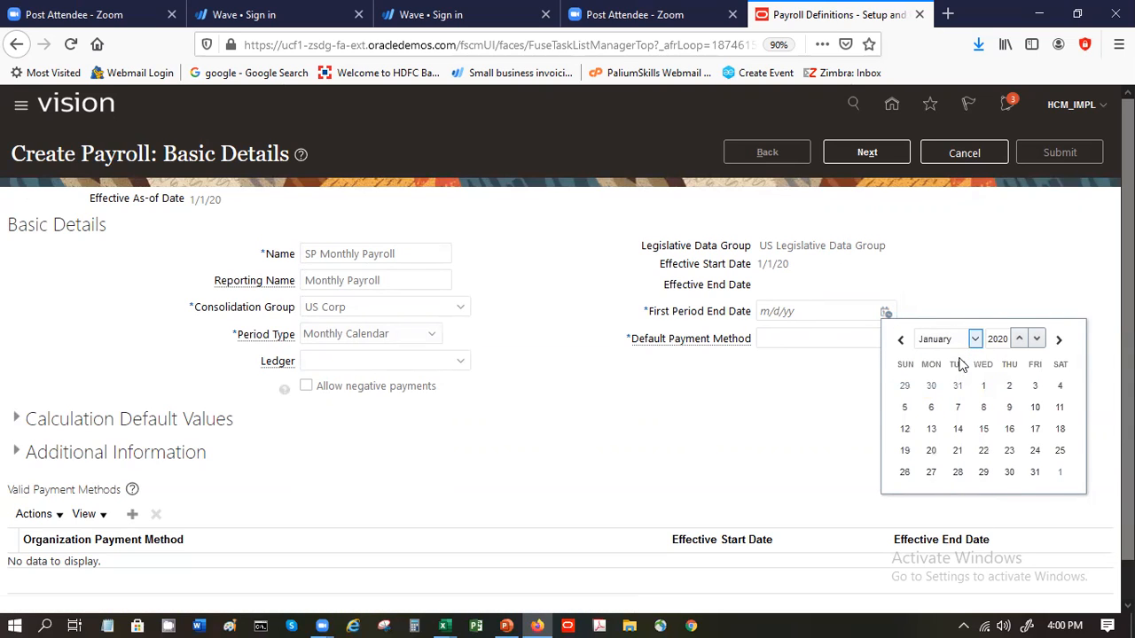
pyautogui.click(1034, 471)
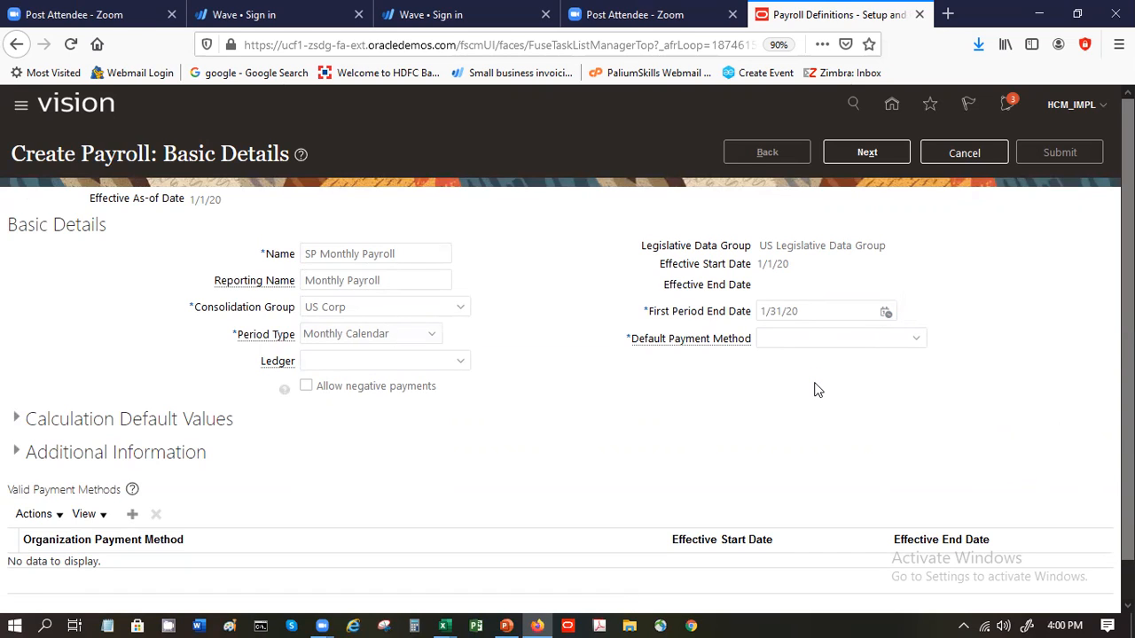
# - Choose Check as the payroll's default payment method
pyautogui.click(838, 341)
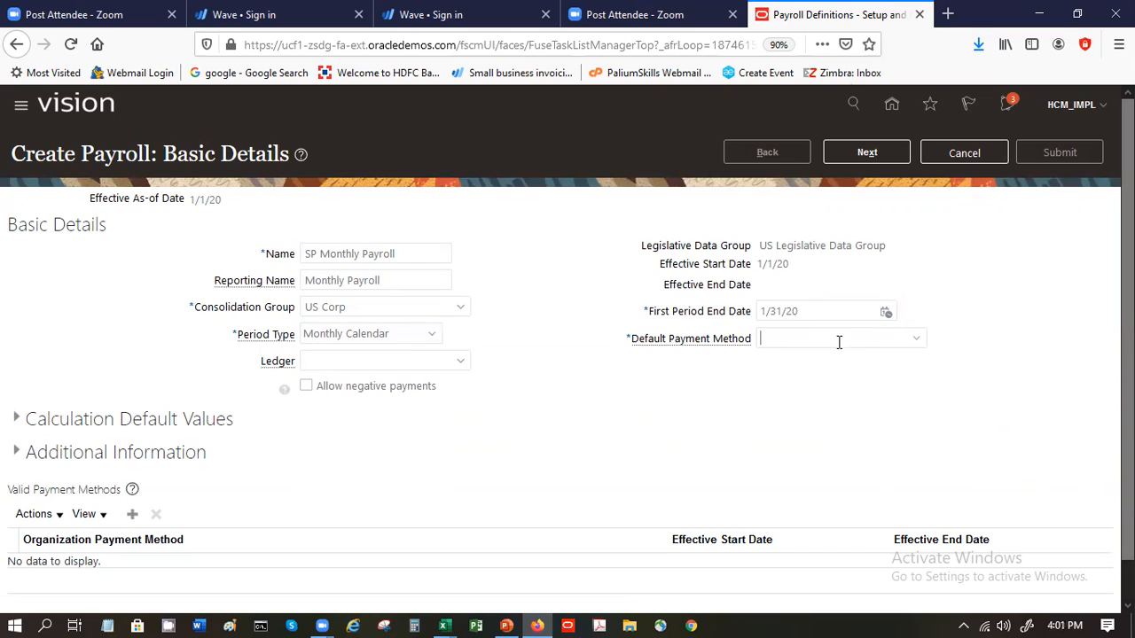
pyautogui.click(917, 337)
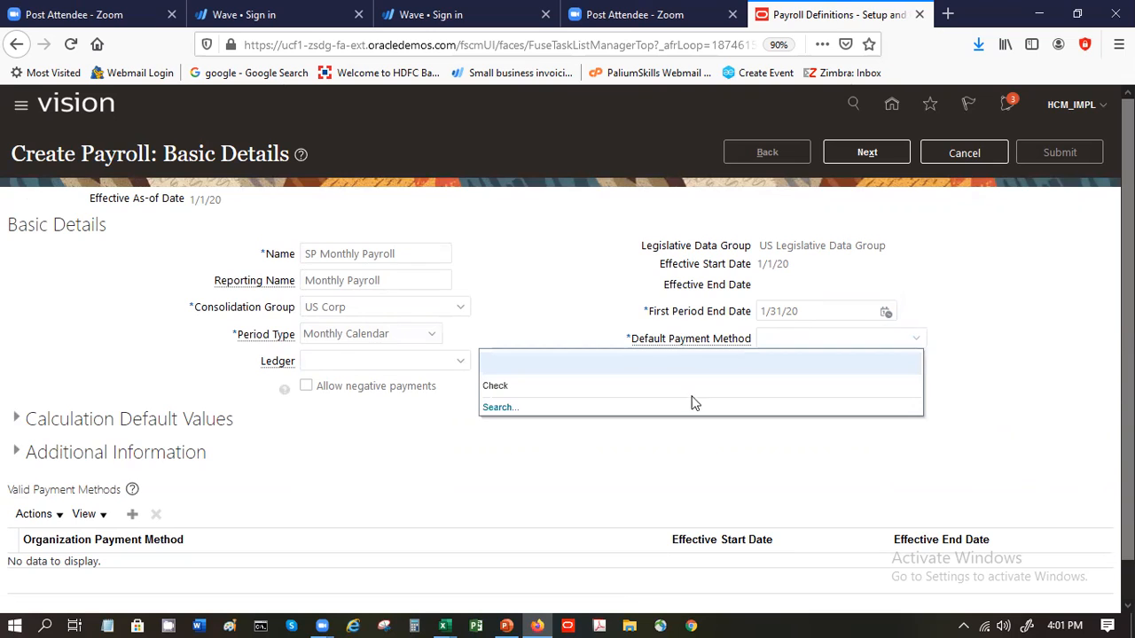
pyautogui.click(509, 387)
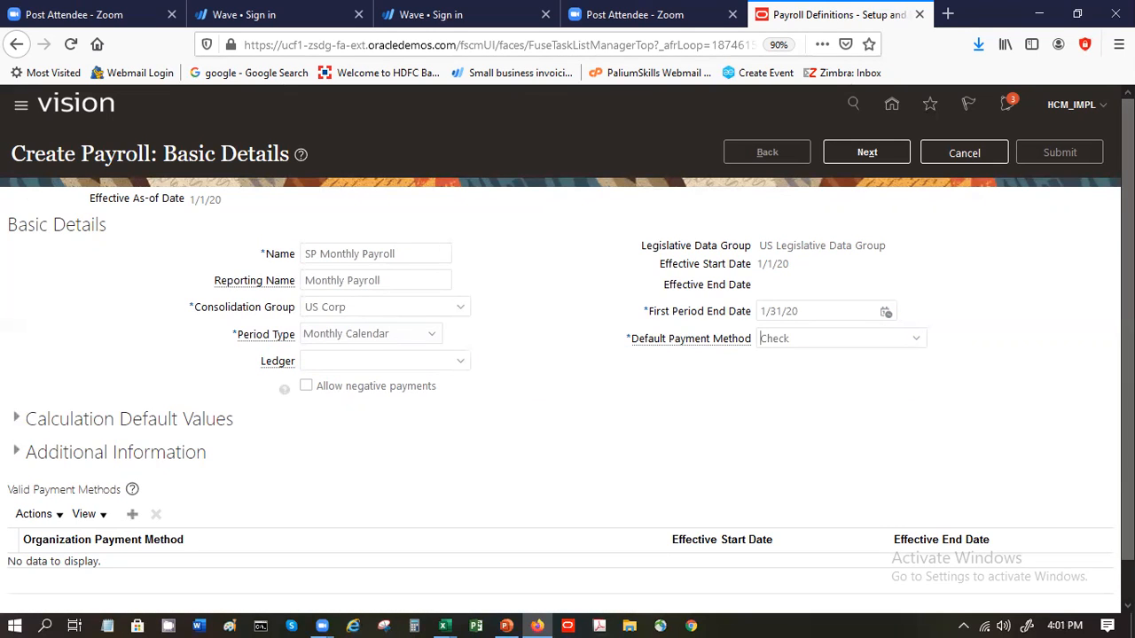
# - Add Check and Direct Deposit as valid payment methods, and proceed to the payroll offsets
pyautogui.scroll(-1, 567, 346)
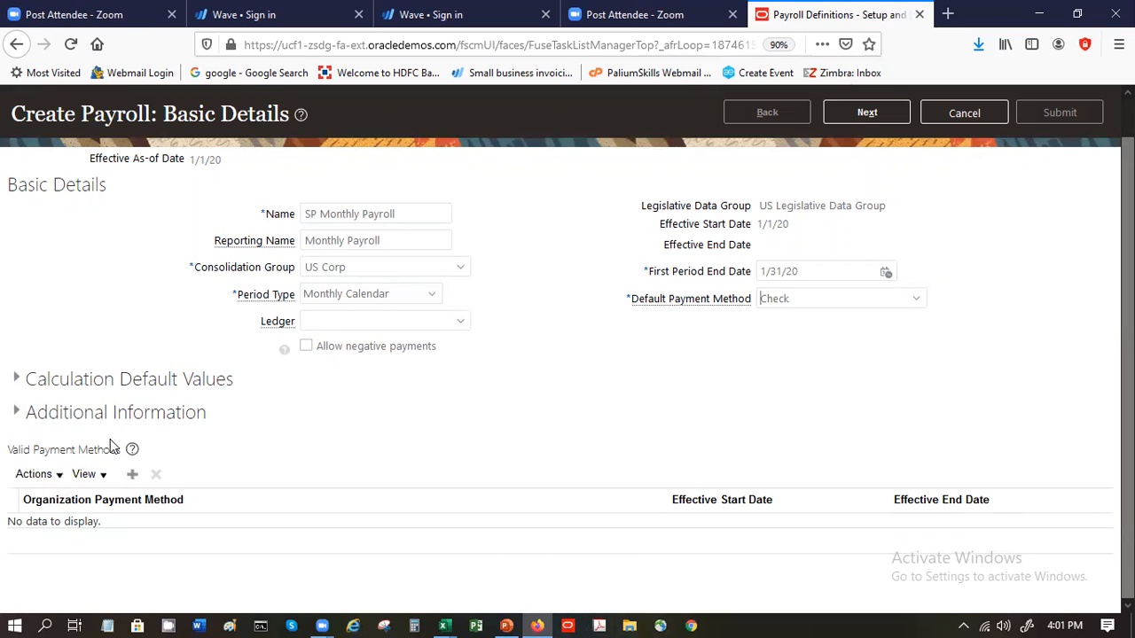
pyautogui.click(131, 483)
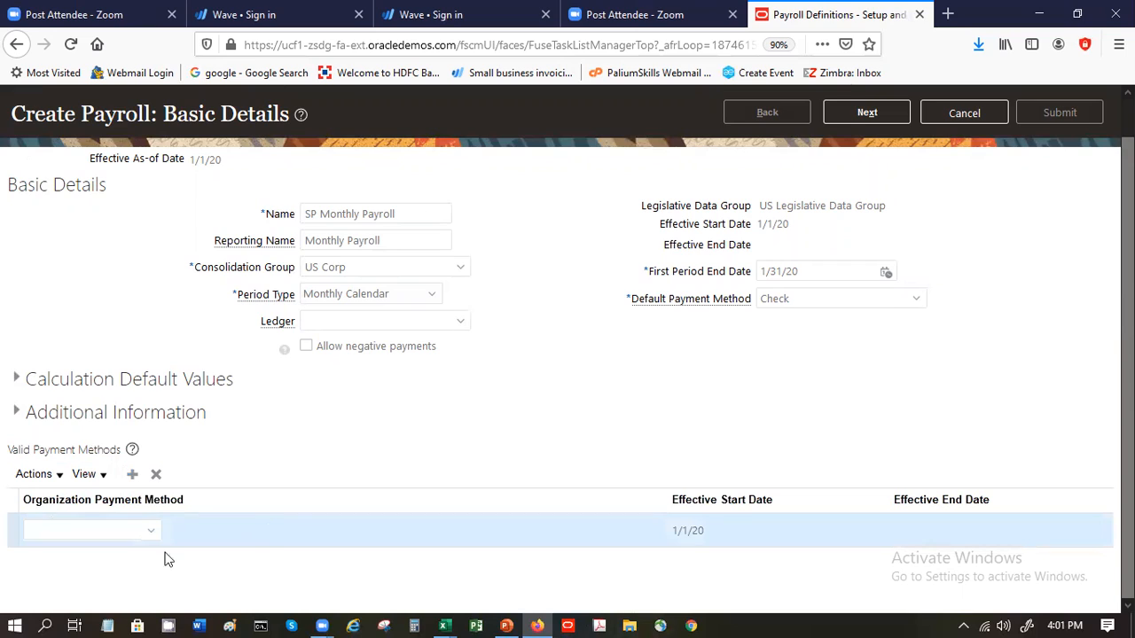
pyautogui.click(148, 530)
pyautogui.click(119, 462)
pyautogui.click(133, 475)
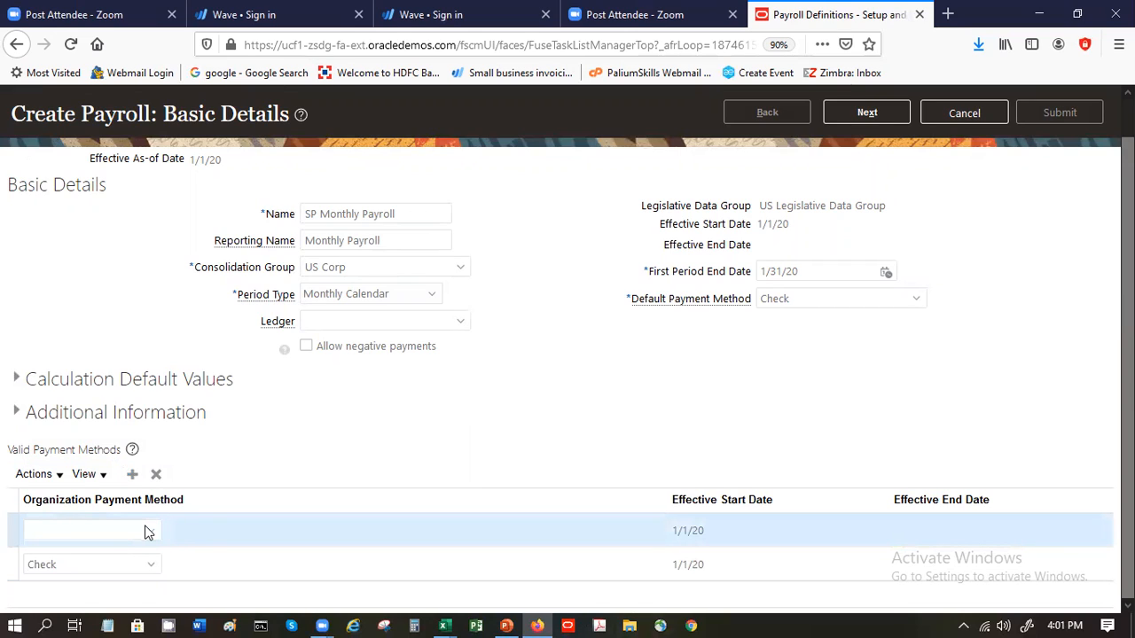
pyautogui.click(148, 532)
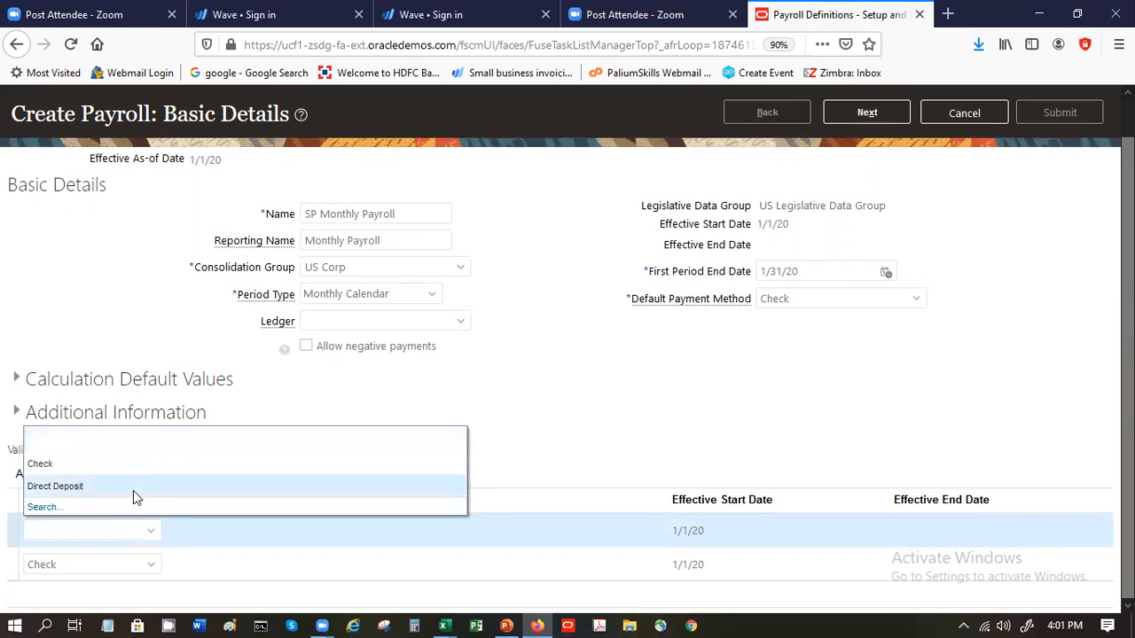
pyautogui.click(133, 487)
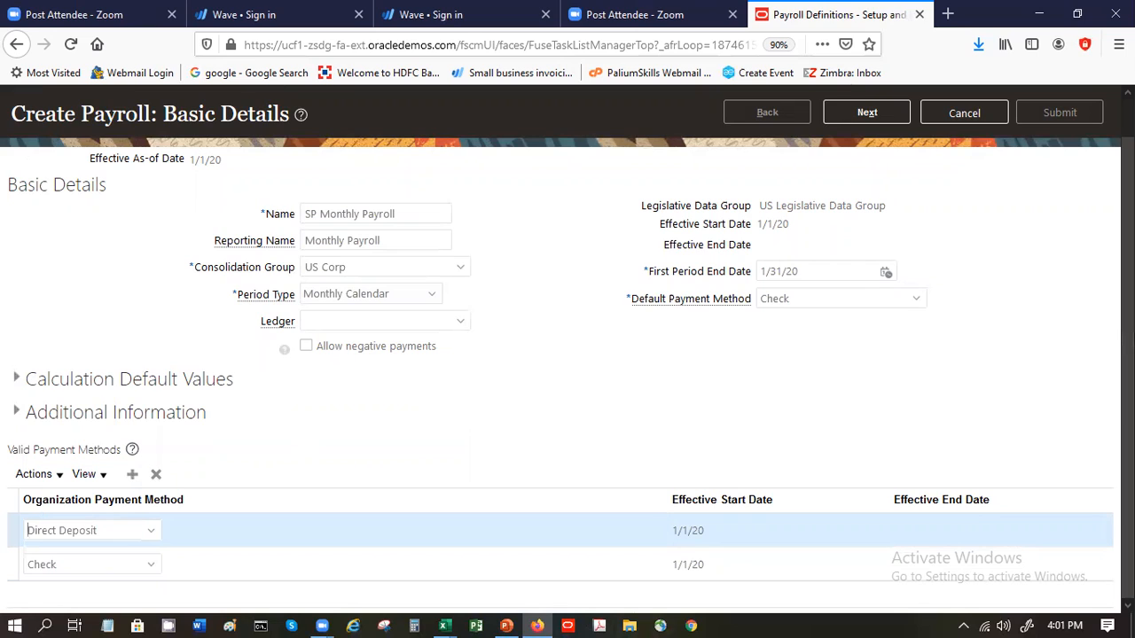
pyautogui.click(869, 112)
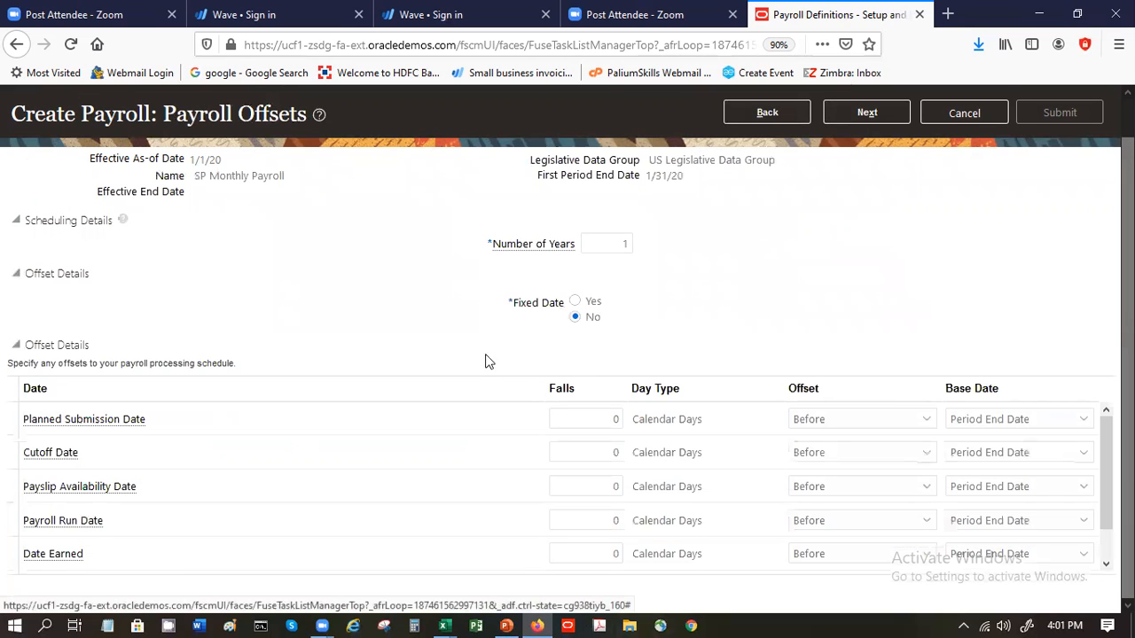
# - Examine the number of years, the list of offset dates and the base date options for the Payroll Run Date
pyautogui.doubleClick(595, 241)
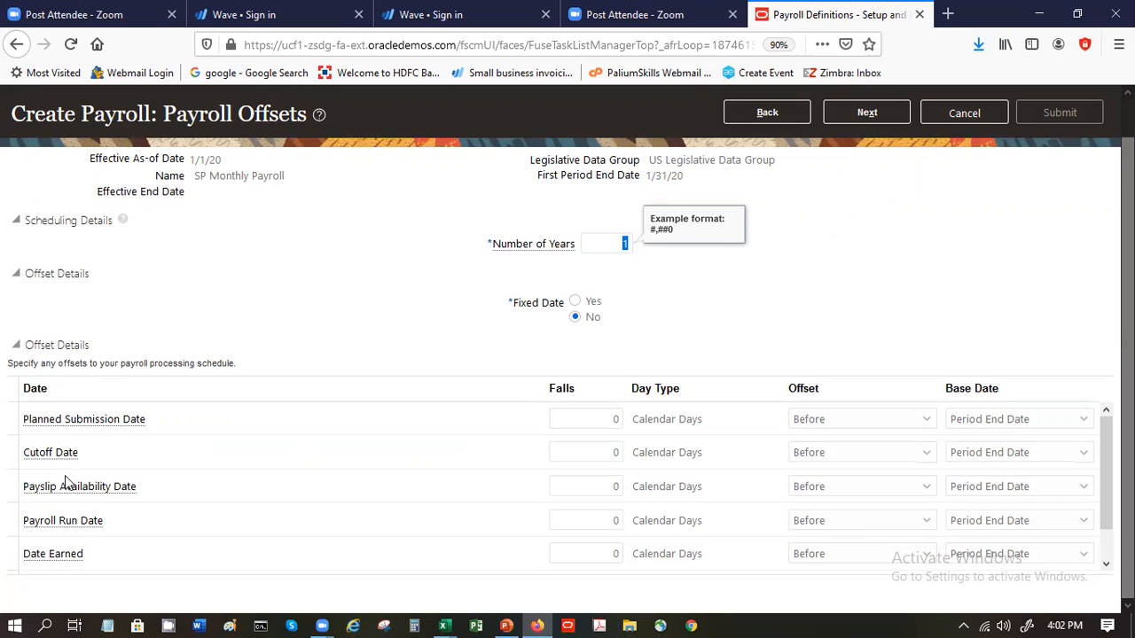
pyautogui.moveTo(62, 529)
pyautogui.scroll(-1, 1015, 440)
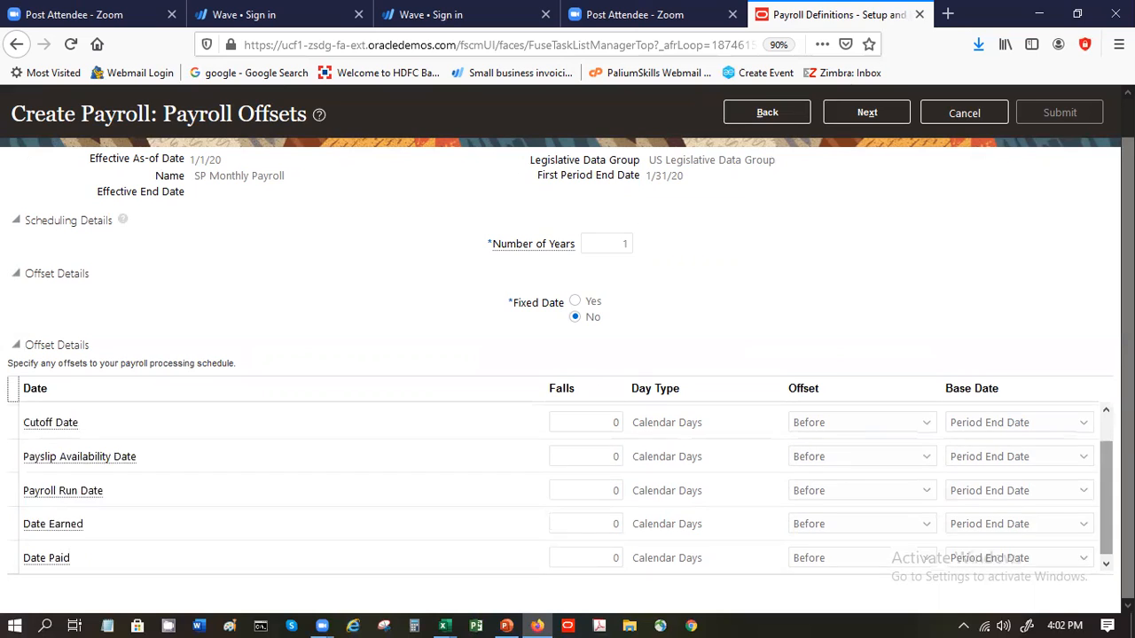
pyautogui.click(1041, 498)
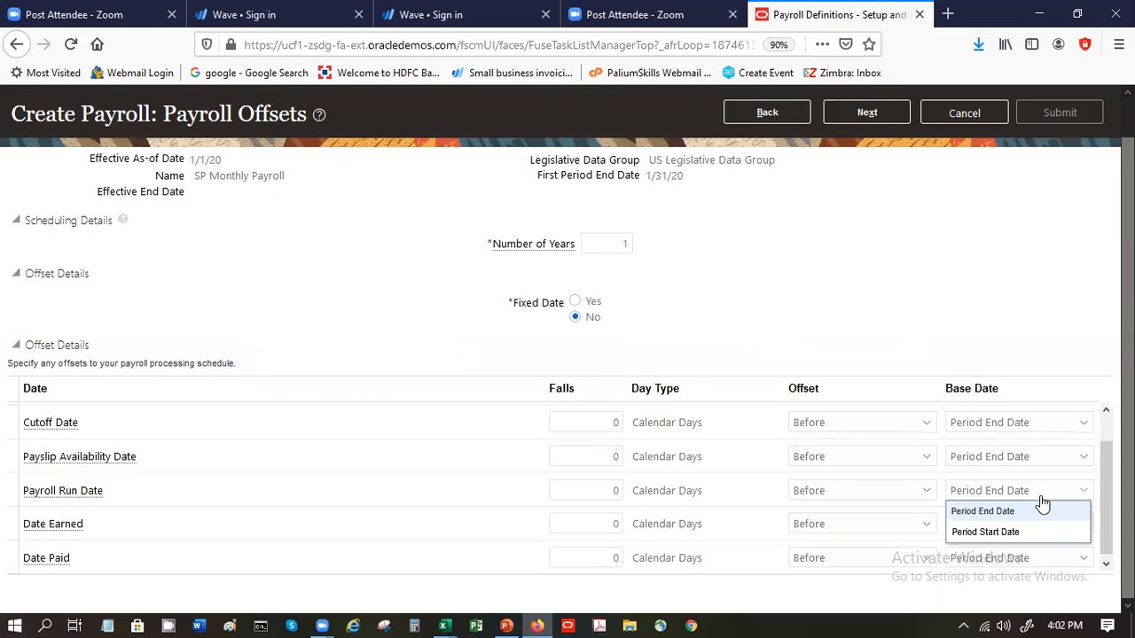
pyautogui.click(1032, 349)
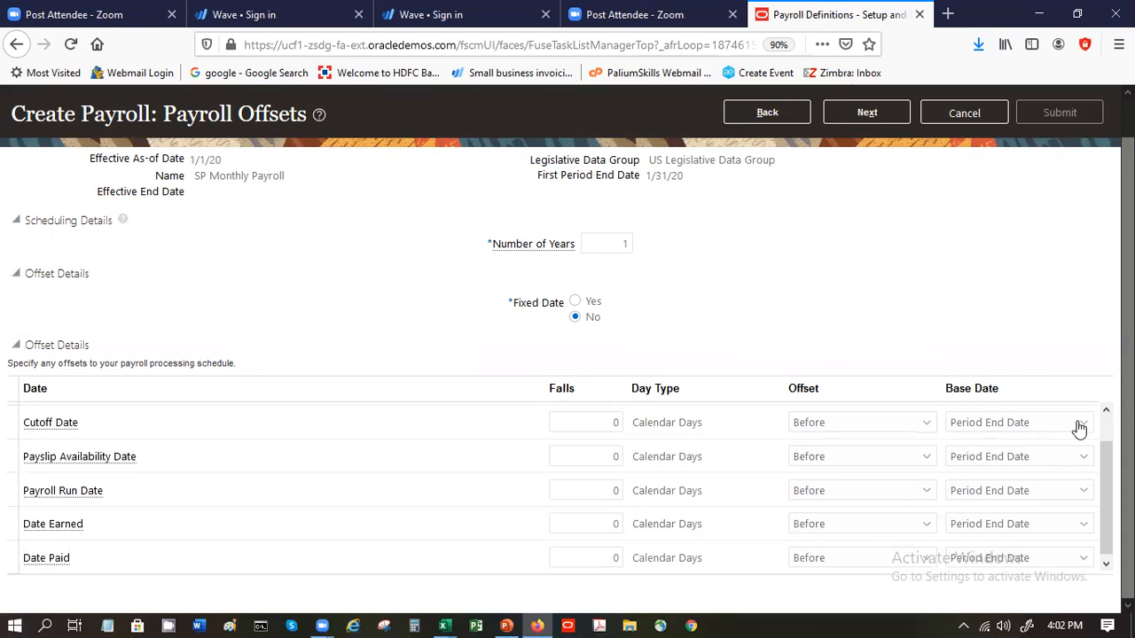
pyautogui.scroll(1, 1106, 427)
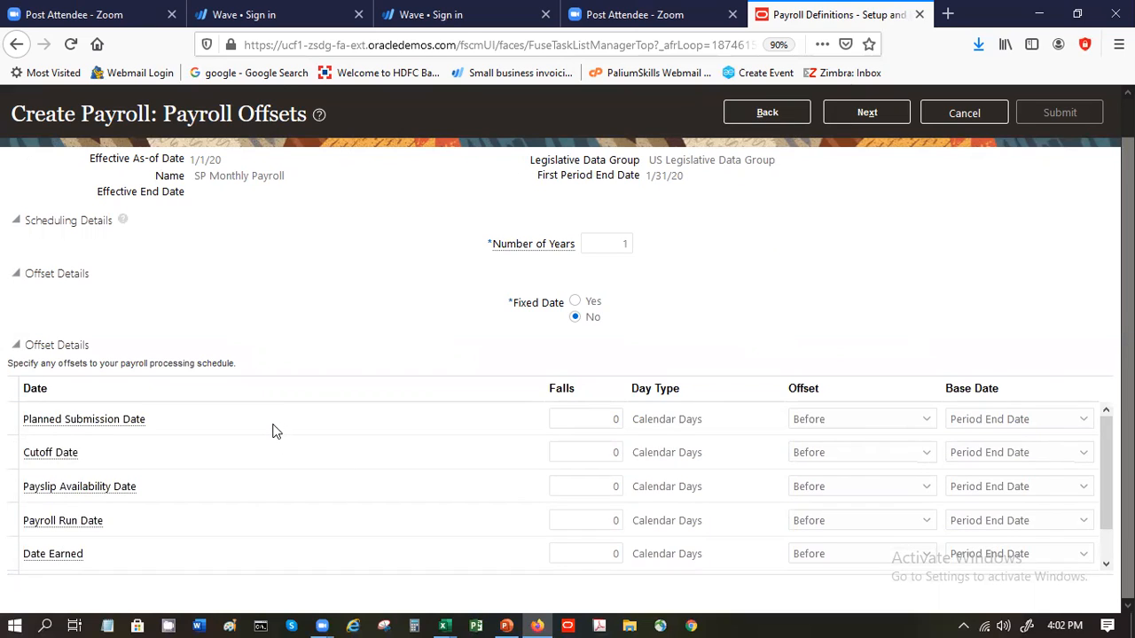
# - Set the Planned Submission Date offset to 3 calendar days
pyautogui.doubleClick(615, 417)
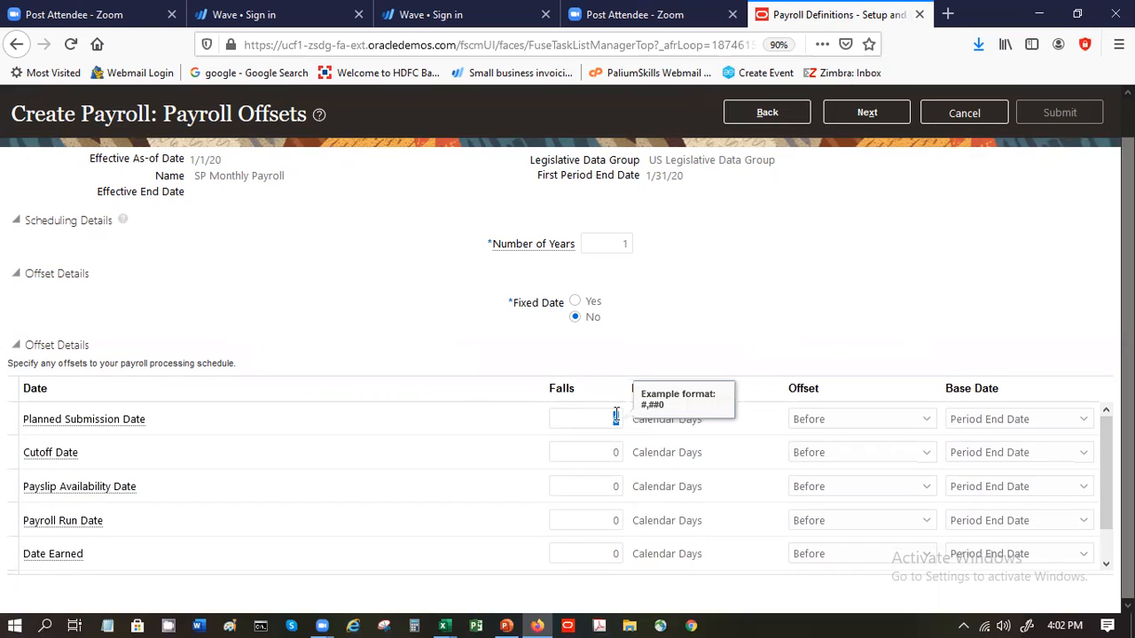
pyautogui.write('3')
pyautogui.click(706, 296)
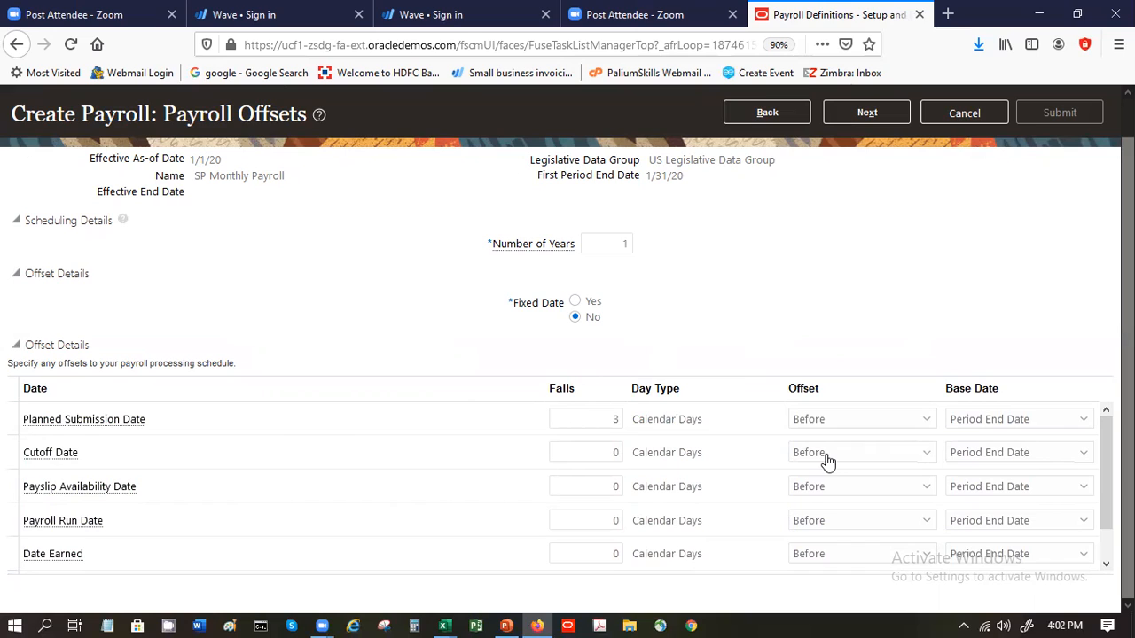
# - Set the Cutoff Date offset to 5 calendar days
pyautogui.click(616, 452)
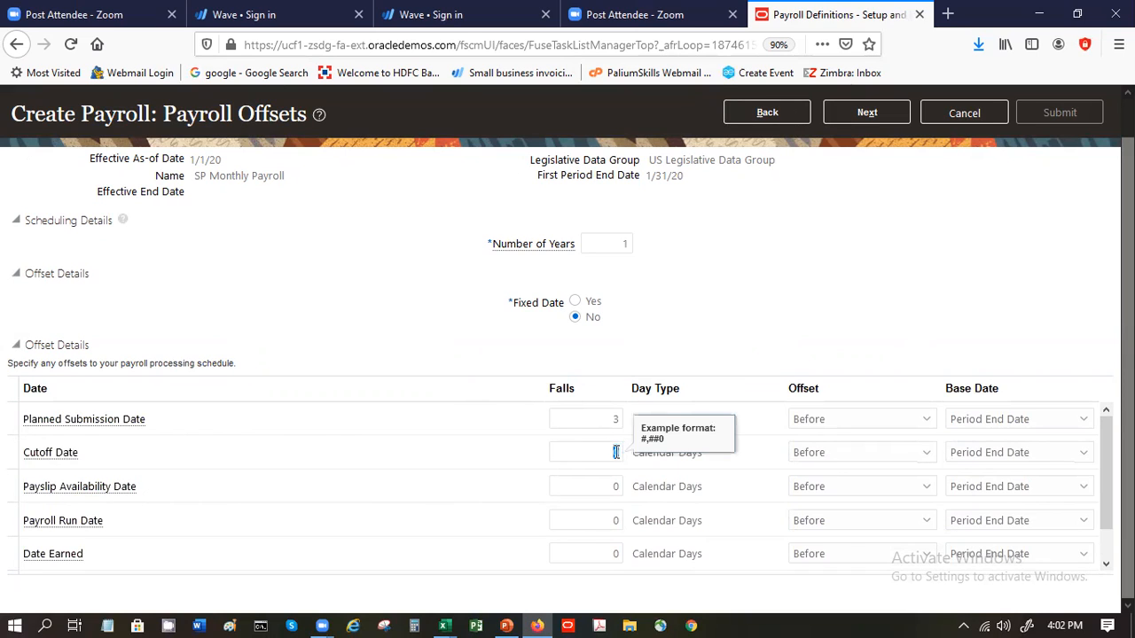
pyautogui.write('5')
pyautogui.click(754, 350)
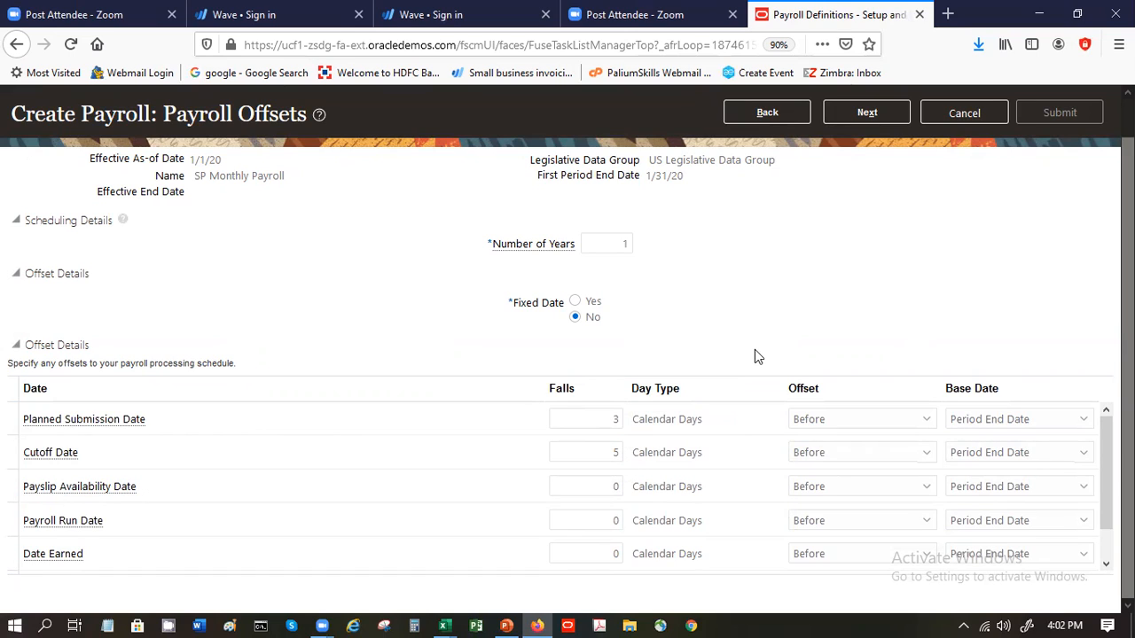
pyautogui.click(610, 482)
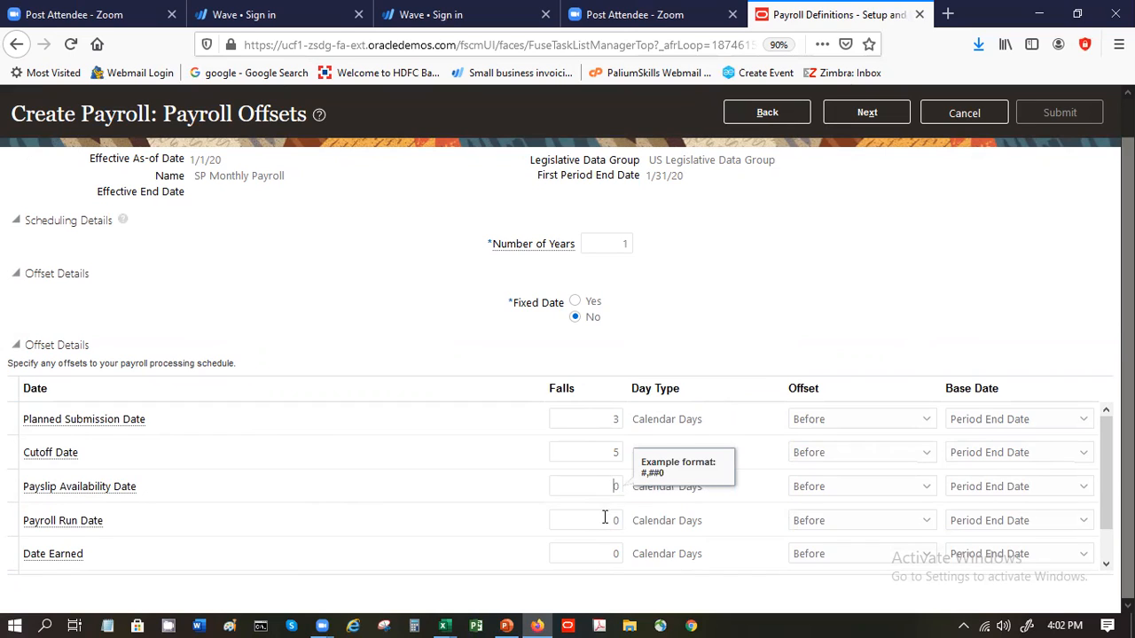
pyautogui.click(604, 518)
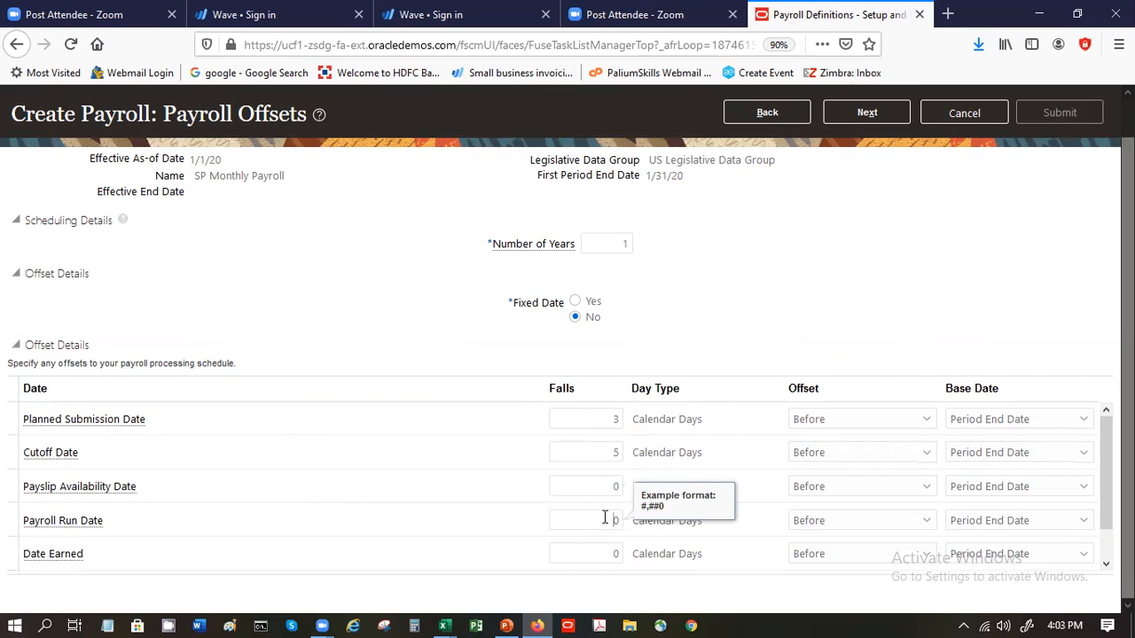
# - Set the Date Paid offset to 1 calendar day after the period end date
pyautogui.click(1106, 564)
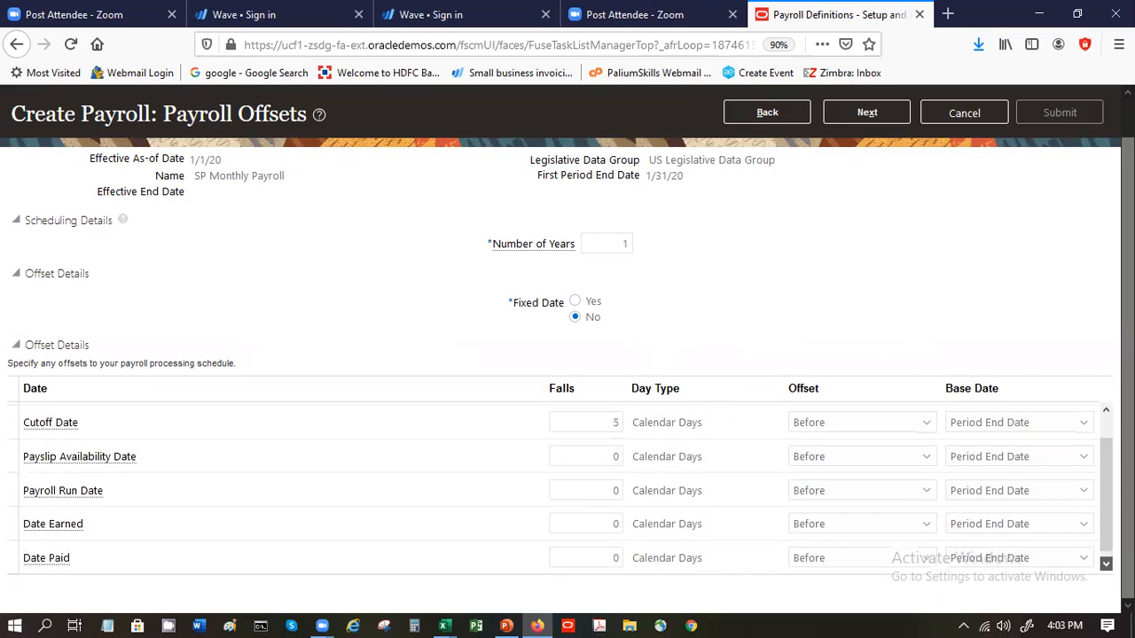
pyautogui.doubleClick(618, 559)
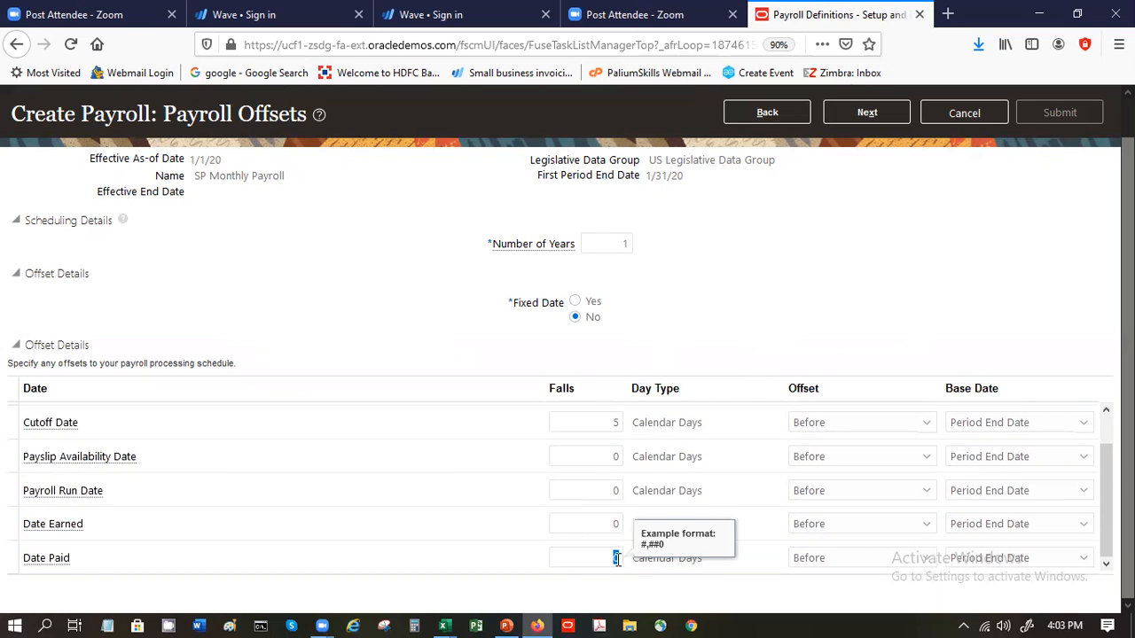
pyautogui.write('1')
pyautogui.click(833, 568)
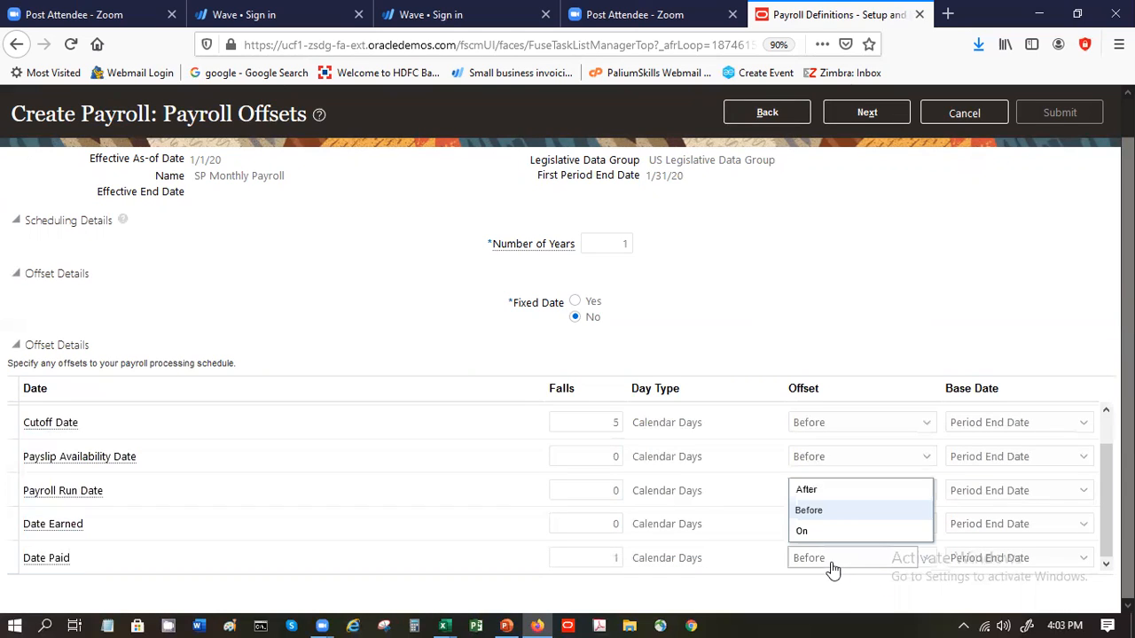
pyautogui.click(803, 490)
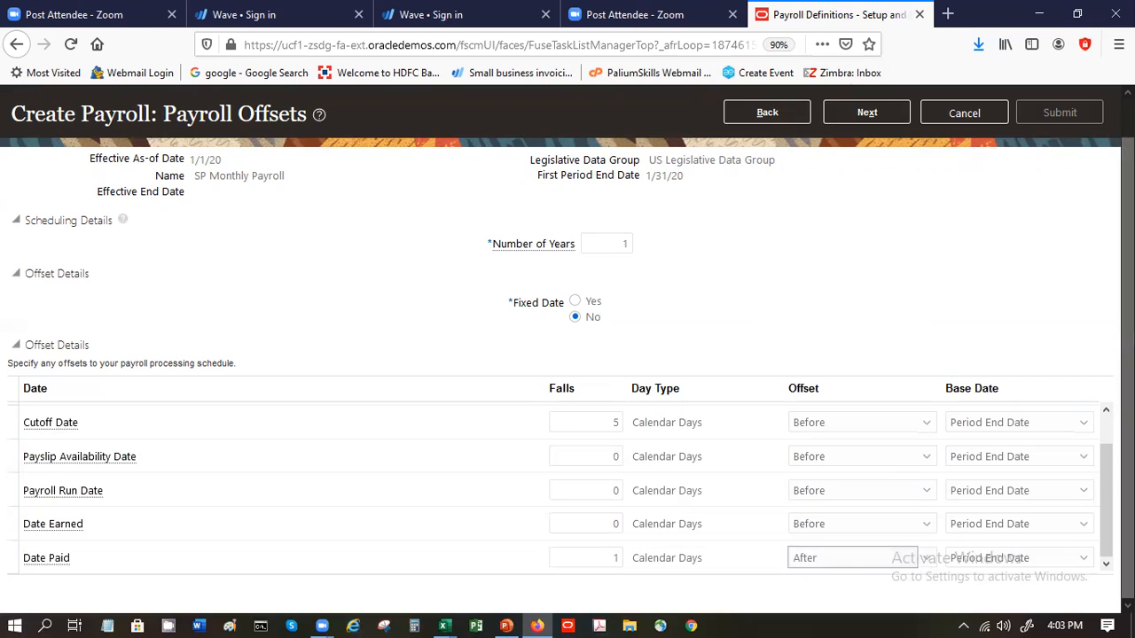
# - Try to proceed from the payroll offsets to the following page of the payroll definition
pyautogui.scroll(1, 568, 488)
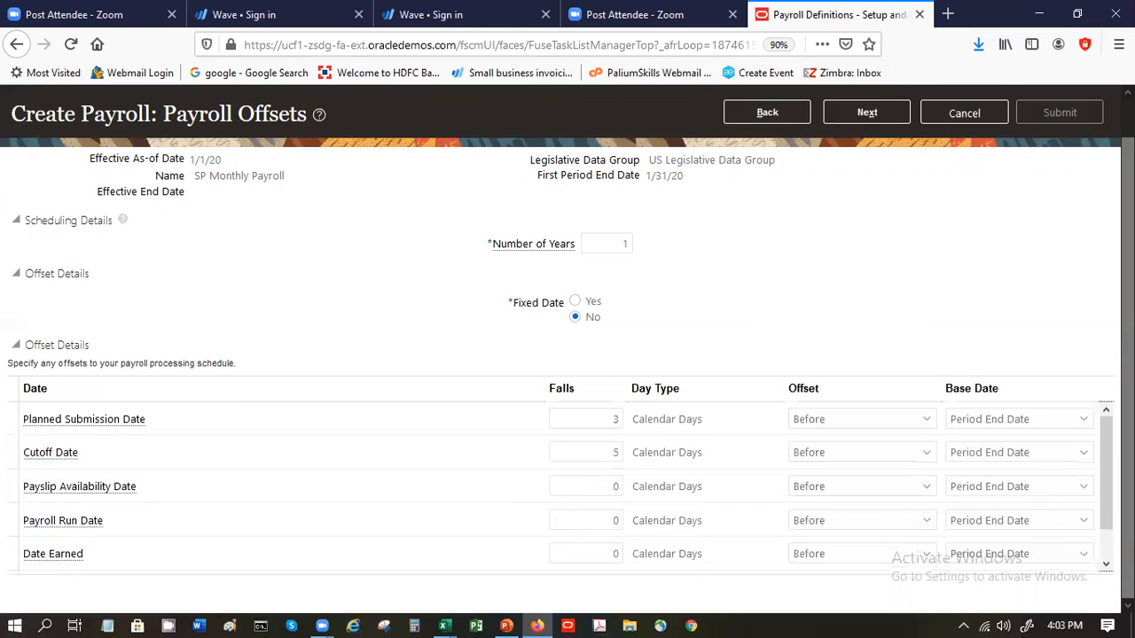
pyautogui.scroll(1, 828, 159)
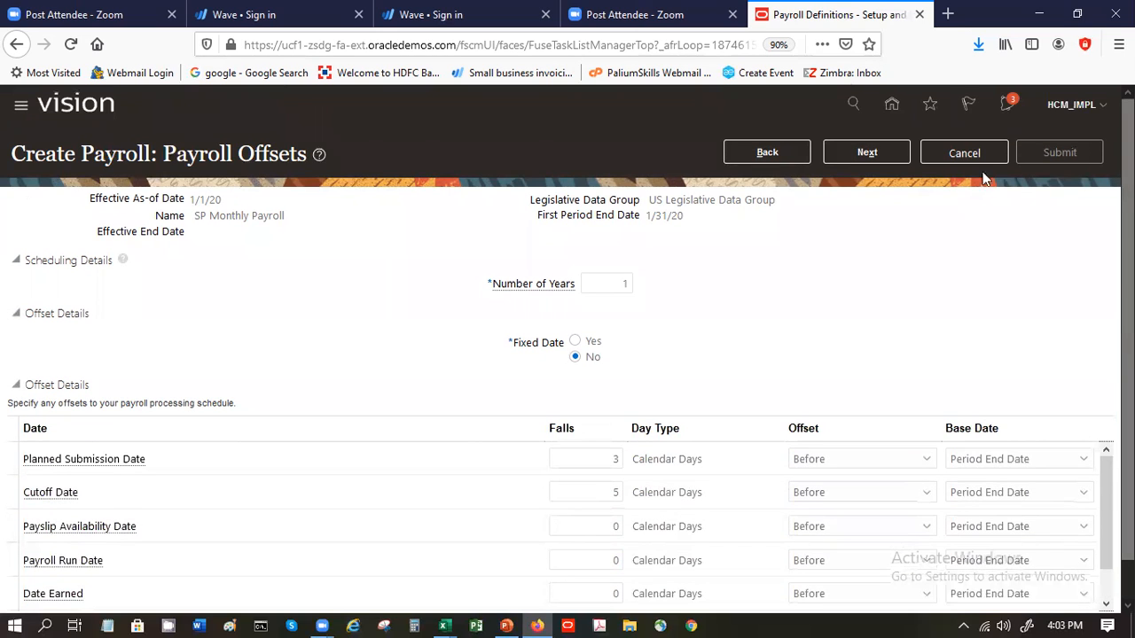
pyautogui.click(828, 154)
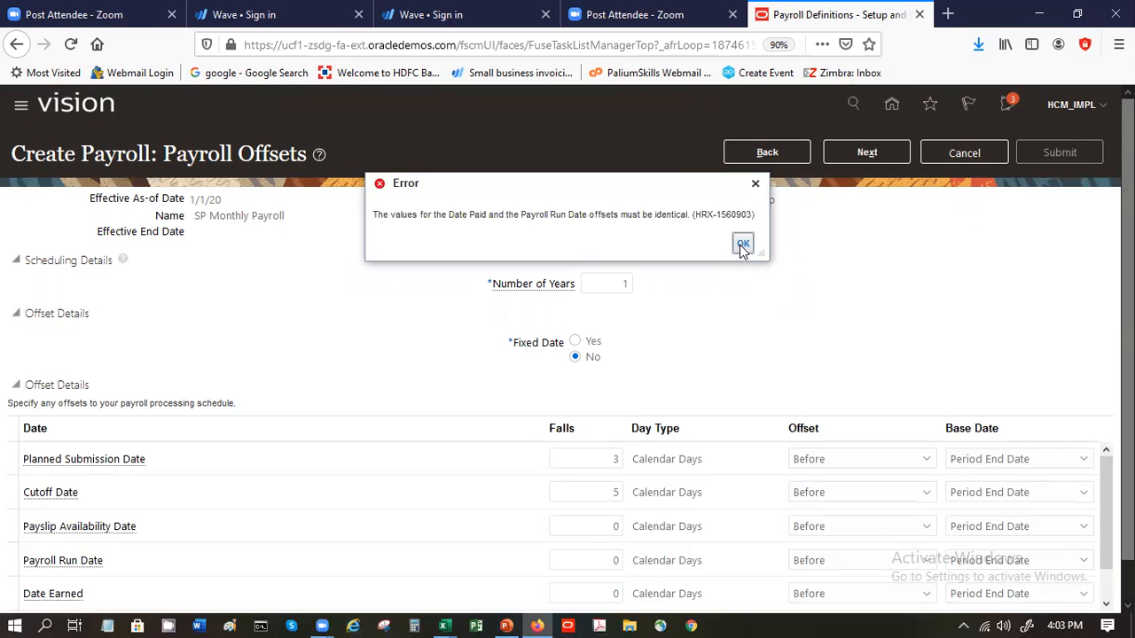
pyautogui.click(743, 244)
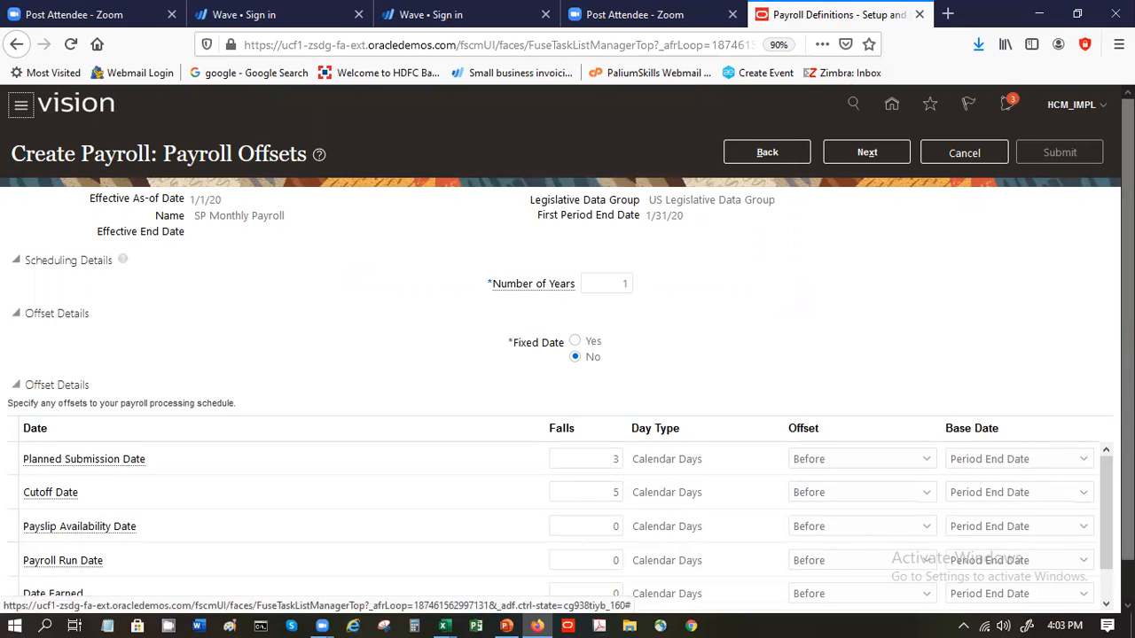
# - Set the Date Earned offset to 1 calendar day and retry proceeding past the payroll offsets
pyautogui.scroll(-1, 1099, 567)
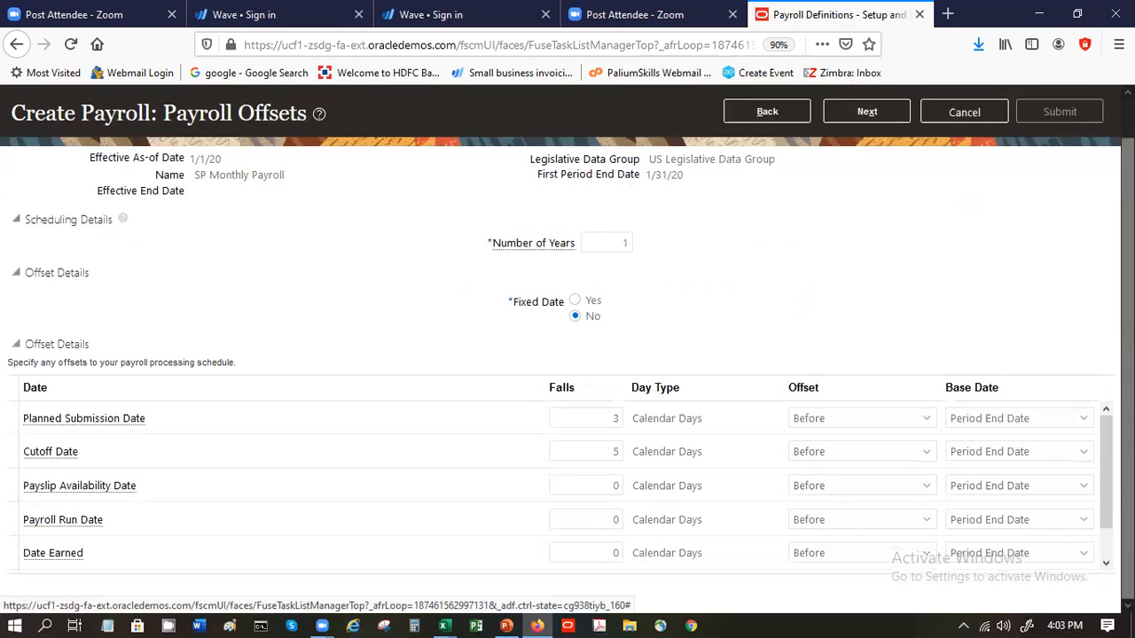
pyautogui.click(1105, 552)
pyautogui.click(1102, 546)
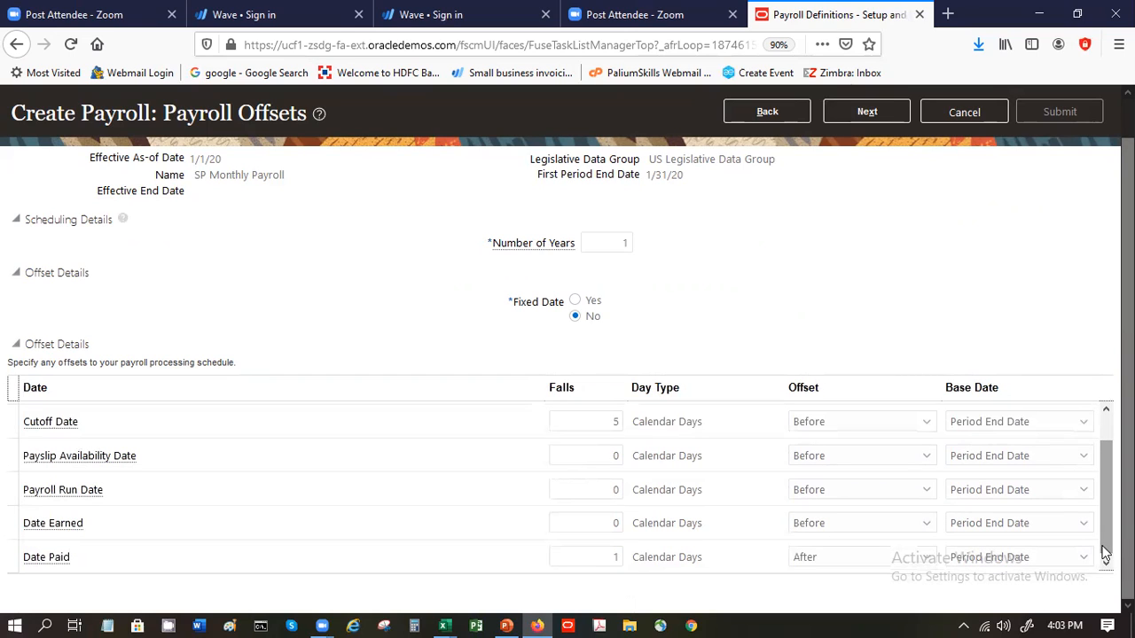
pyautogui.click(593, 524)
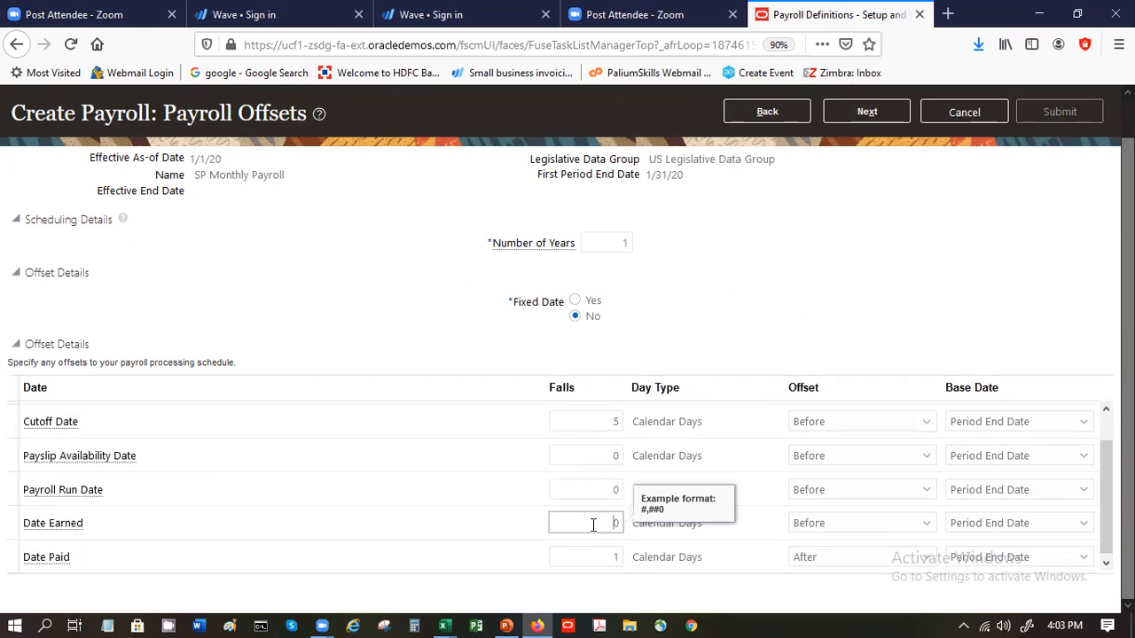
pyautogui.doubleClick(593, 524)
pyautogui.write('1')
pyautogui.click(867, 114)
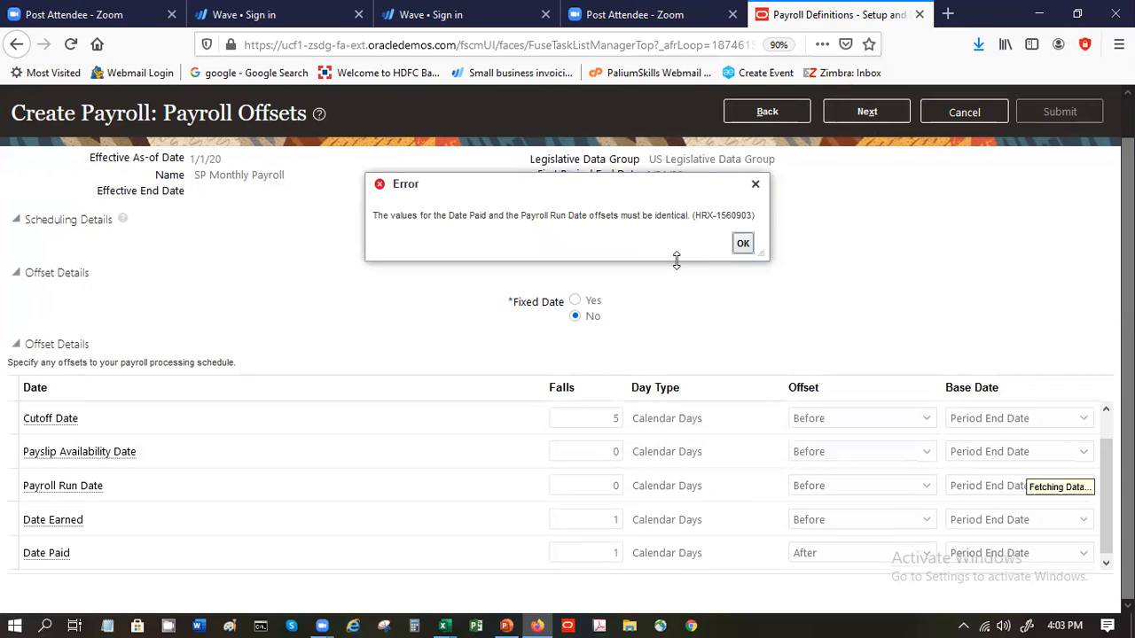
pyautogui.click(750, 245)
# - Set the Date Paid offset to 0 calendar days before the period end date and retry proceeding
pyautogui.doubleClick(610, 523)
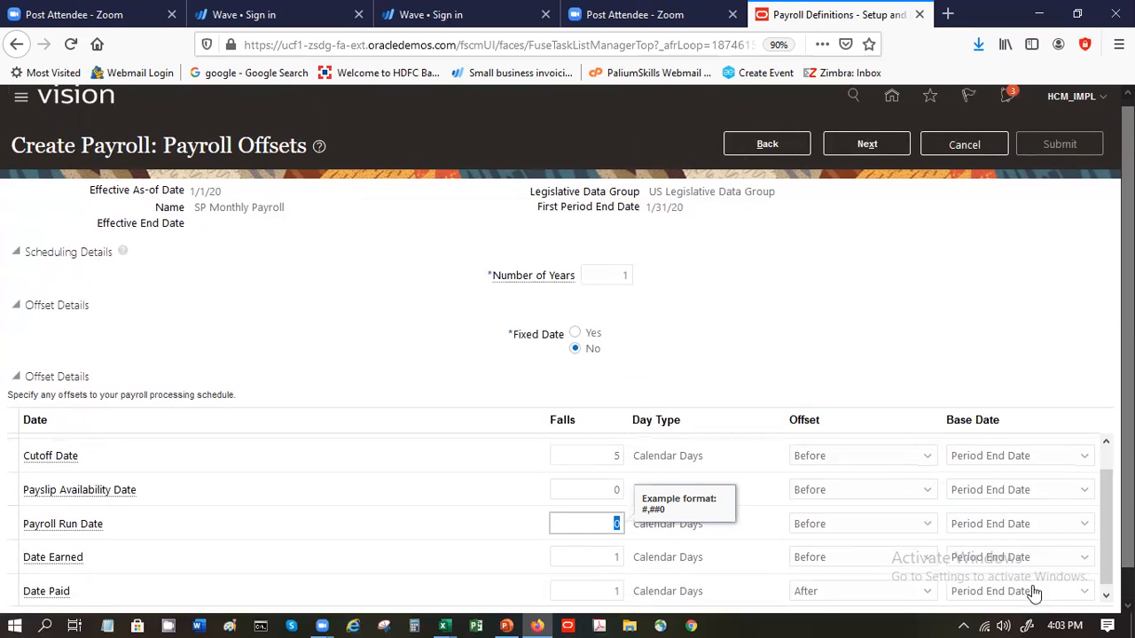
pyautogui.moveTo(1127, 532); pyautogui.dragTo(1128, 563)
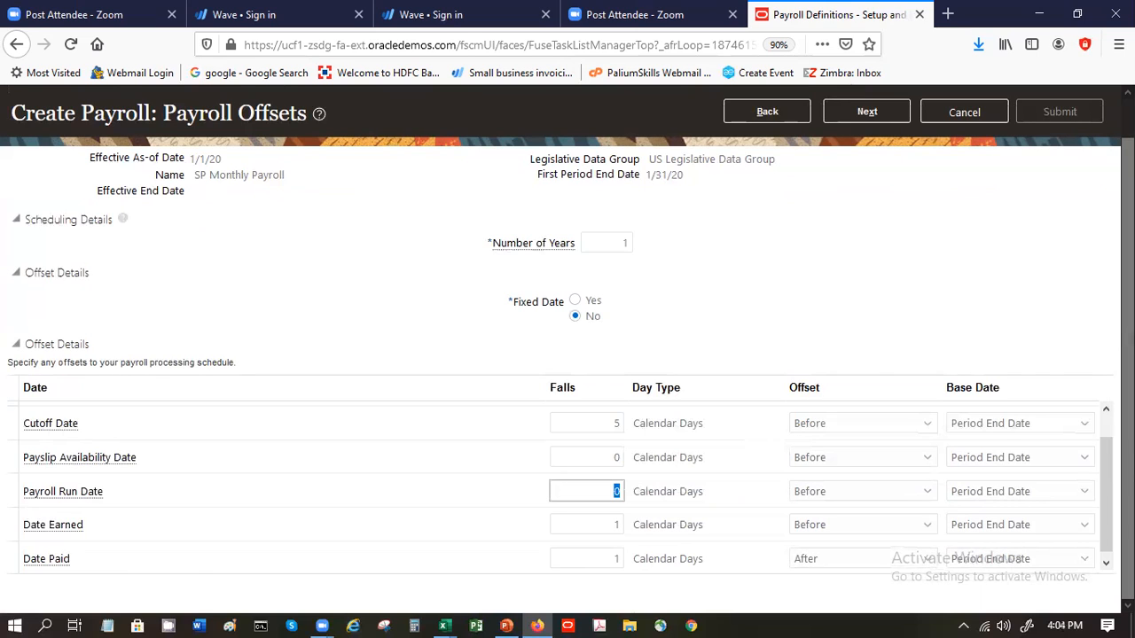
pyautogui.doubleClick(619, 555)
pyautogui.write('0')
pyautogui.click(796, 300)
pyautogui.click(846, 564)
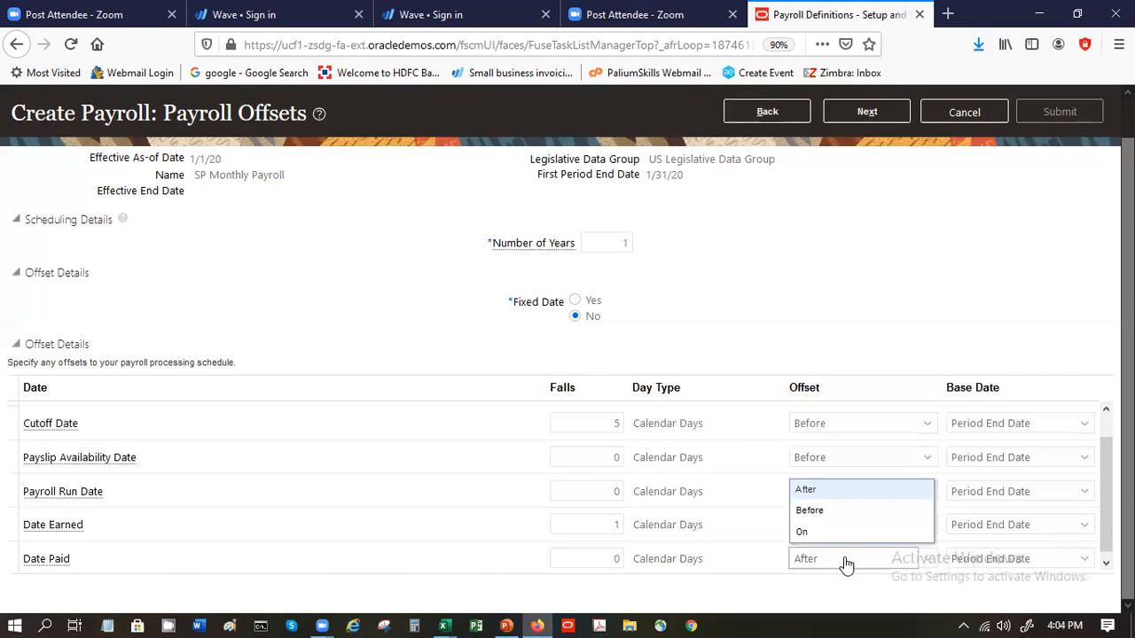
pyautogui.click(838, 505)
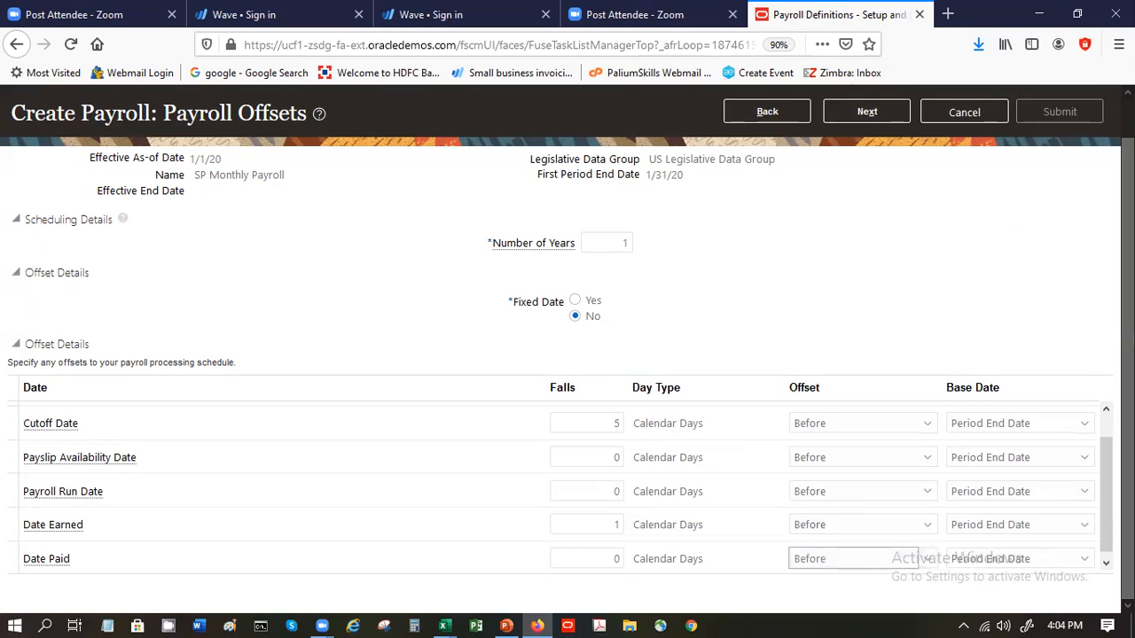
pyautogui.click(823, 111)
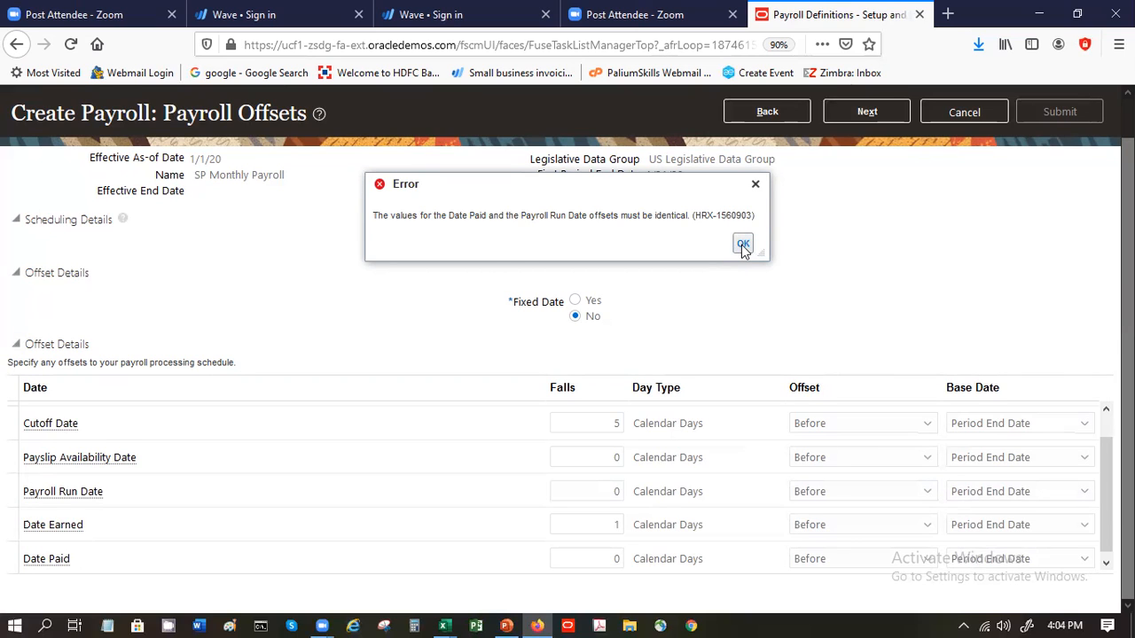
pyautogui.click(743, 246)
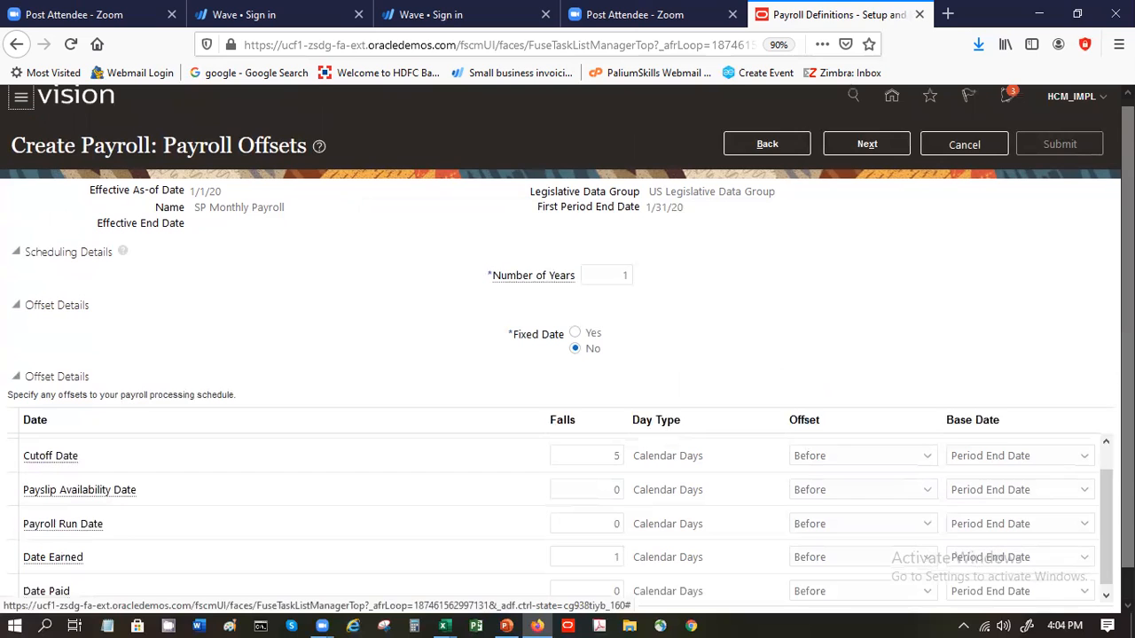
# - Compare the Payroll Run Date and Date Paid offset rows, and retry proceeding to the following page
pyautogui.click(1106, 596)
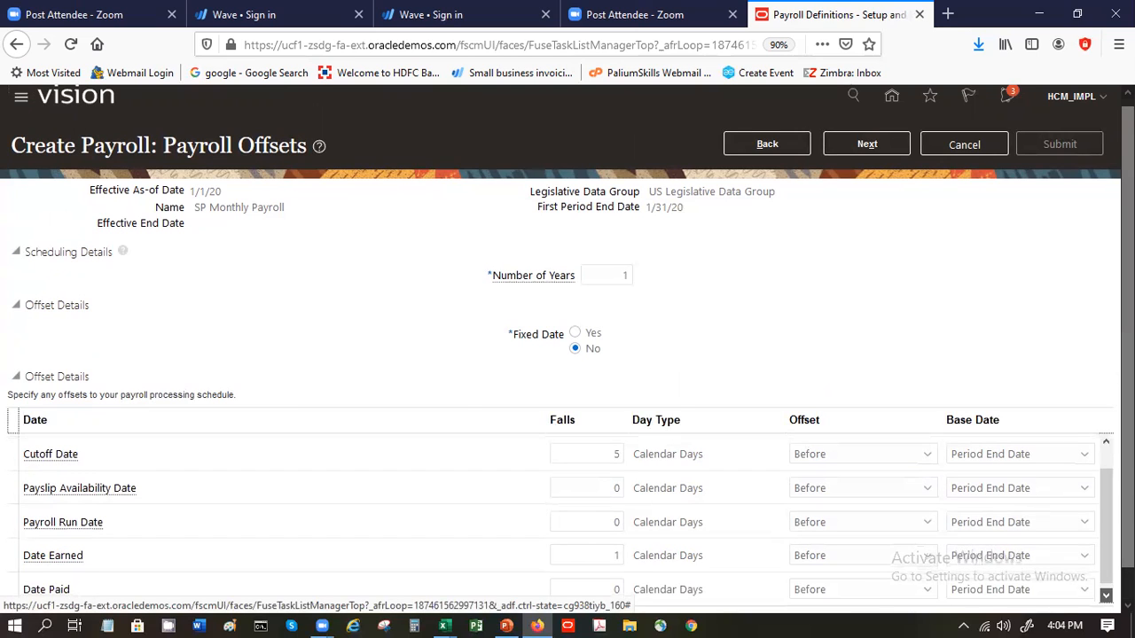
pyautogui.click(1105, 595)
pyautogui.click(1105, 596)
pyautogui.click(1105, 596)
pyautogui.click(1105, 595)
pyautogui.click(889, 143)
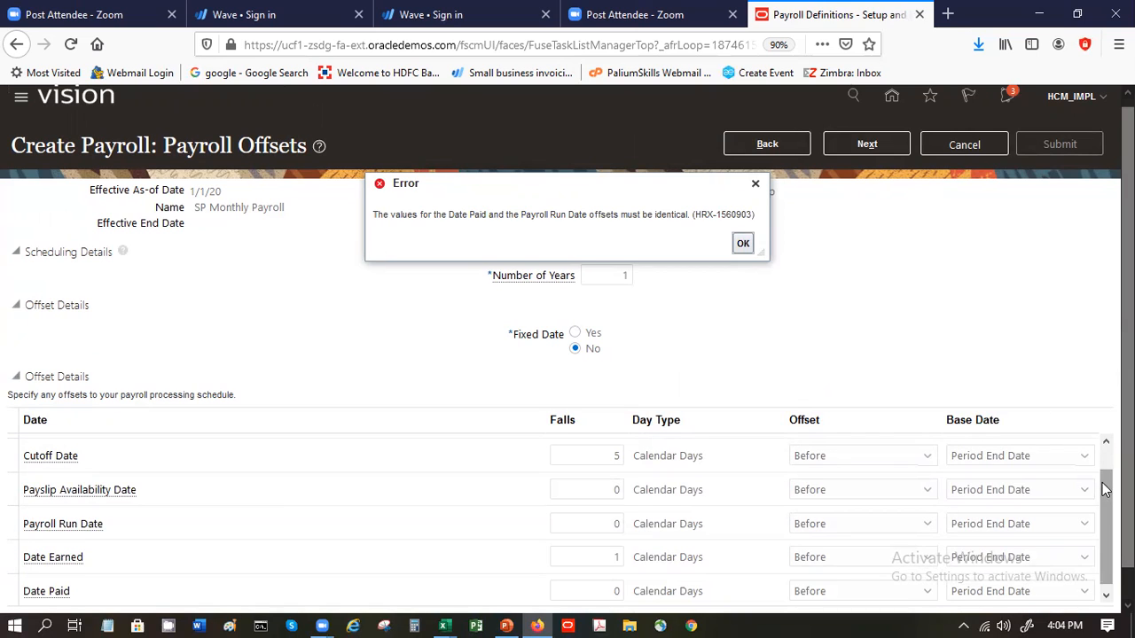
pyautogui.moveTo(1104, 490); pyautogui.dragTo(1104, 494)
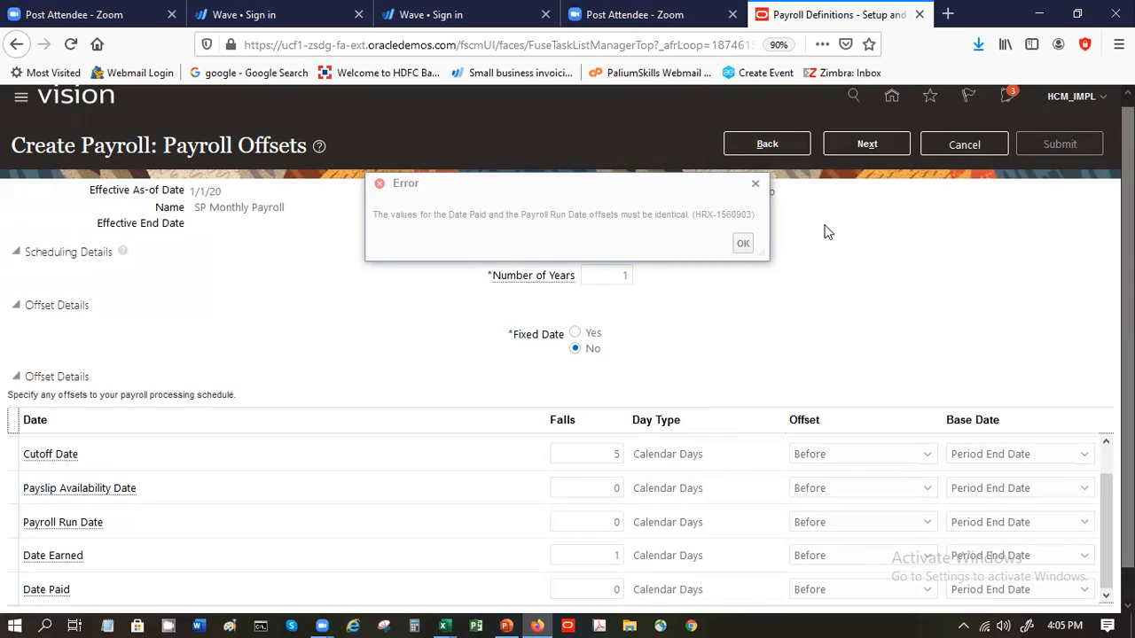
pyautogui.click(743, 244)
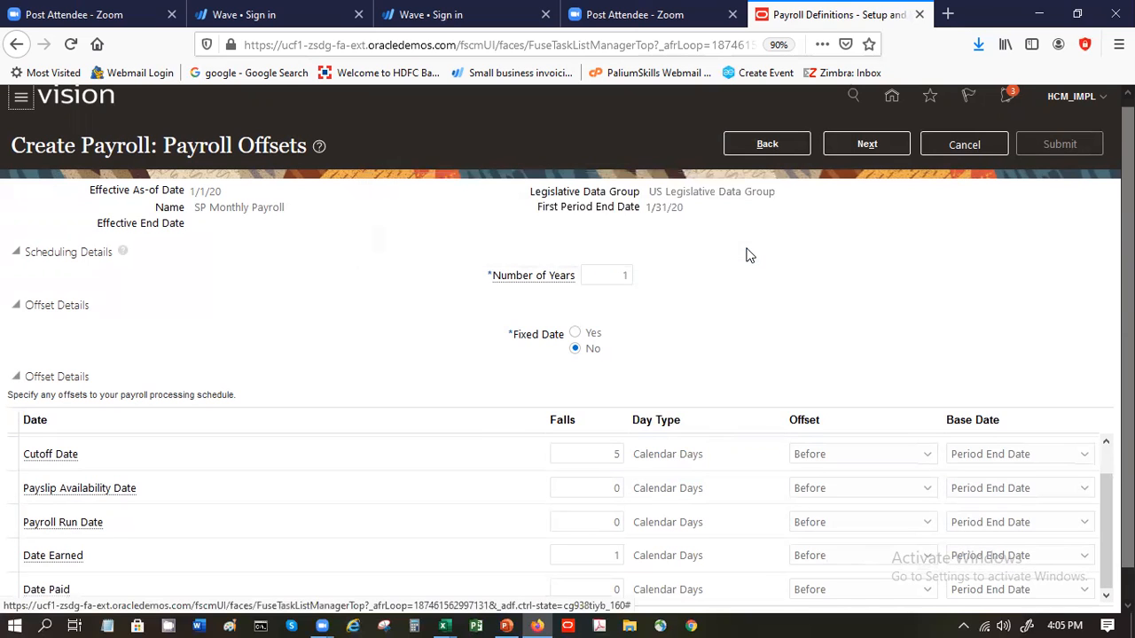
# - Set the Date Earned offset to 0 calendar days and try again to proceed
pyautogui.click(599, 523)
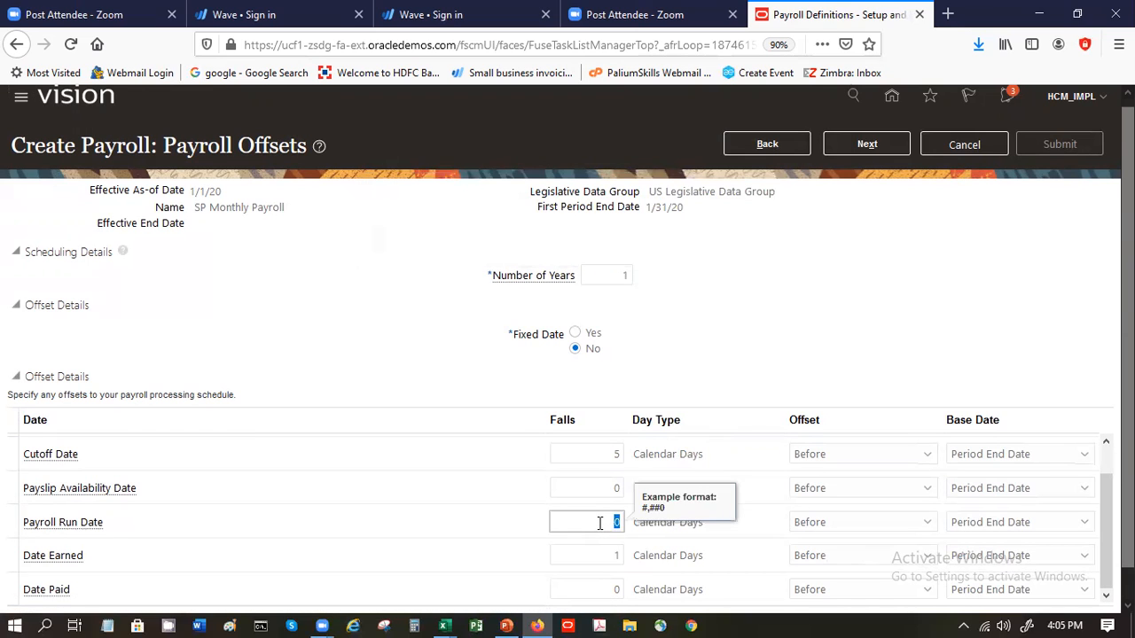
pyautogui.click(617, 555)
pyautogui.write('0')
pyautogui.press('Tab')
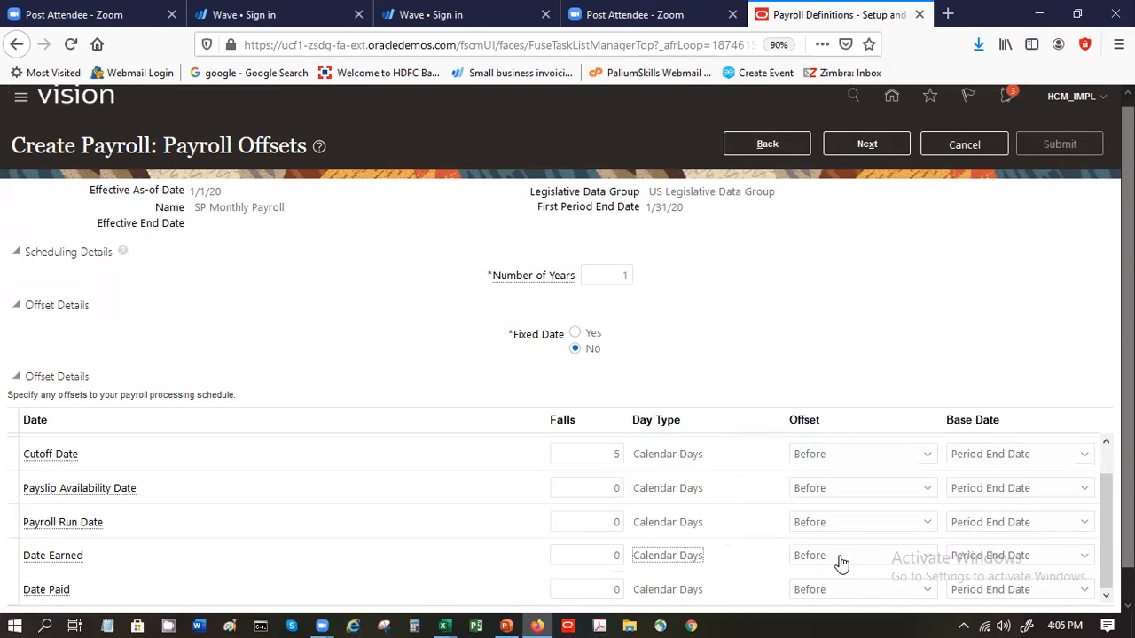
pyautogui.click(886, 141)
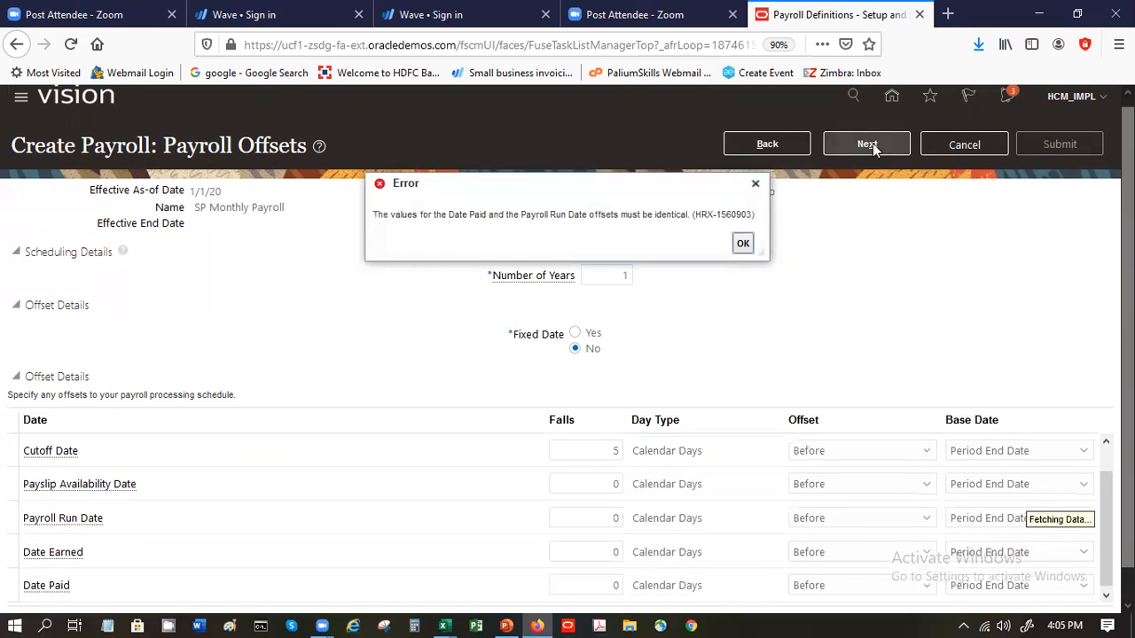
pyautogui.click(742, 243)
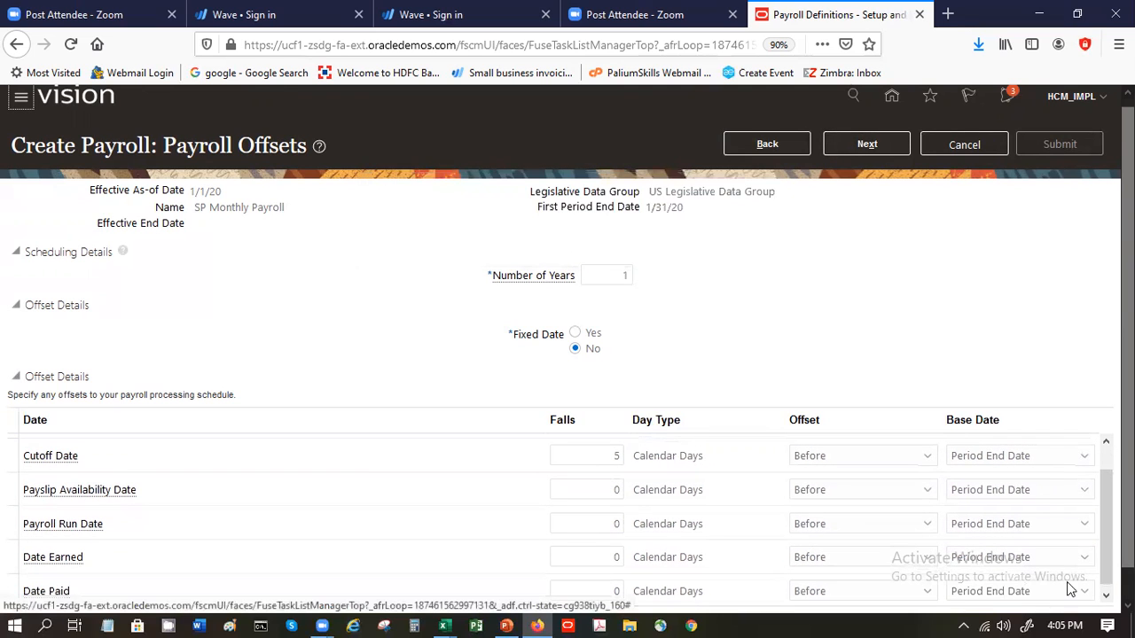
# - Review all offset rows from Planned Submission Date to Date Paid, and retry proceeding past the offsets
pyautogui.click(1106, 596)
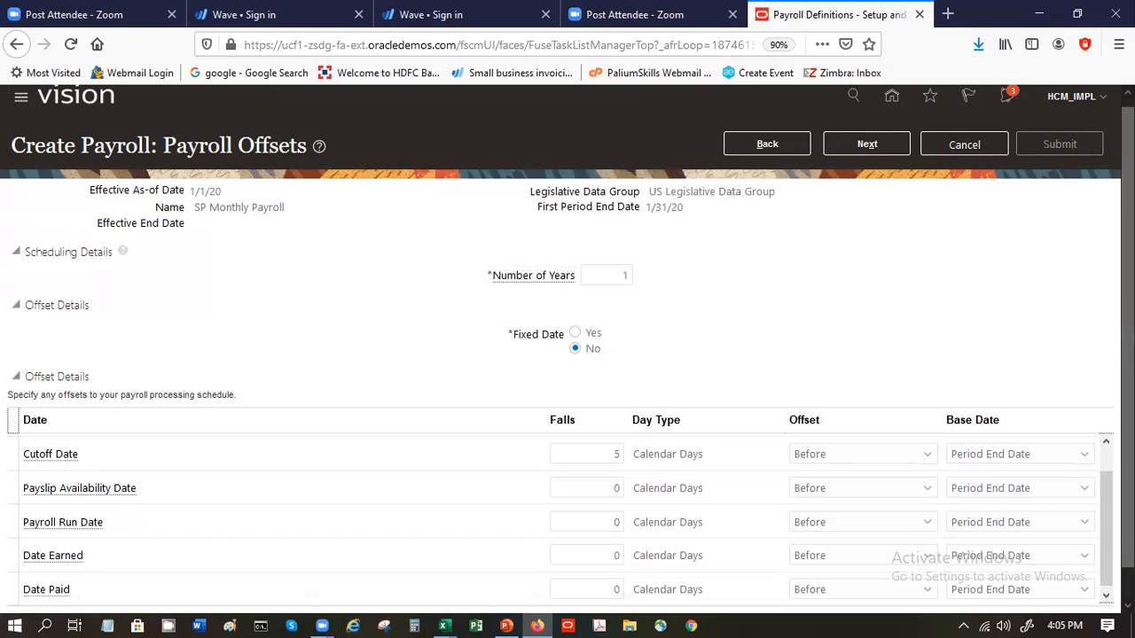
pyautogui.scroll(1, 1020, 520)
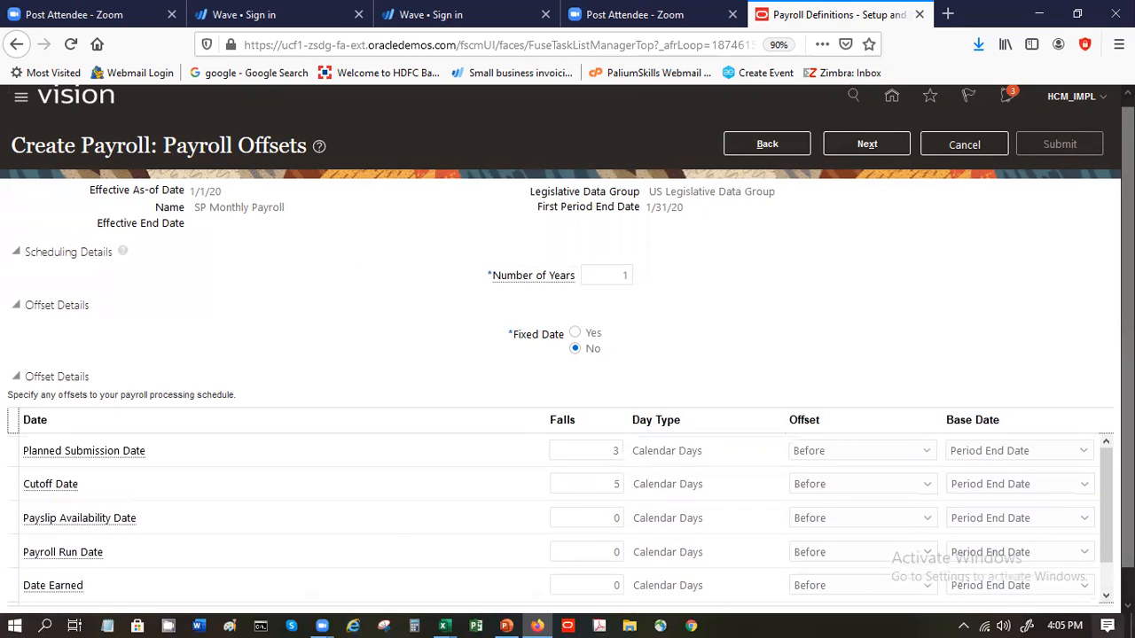
pyautogui.scroll(-1, 568, 355)
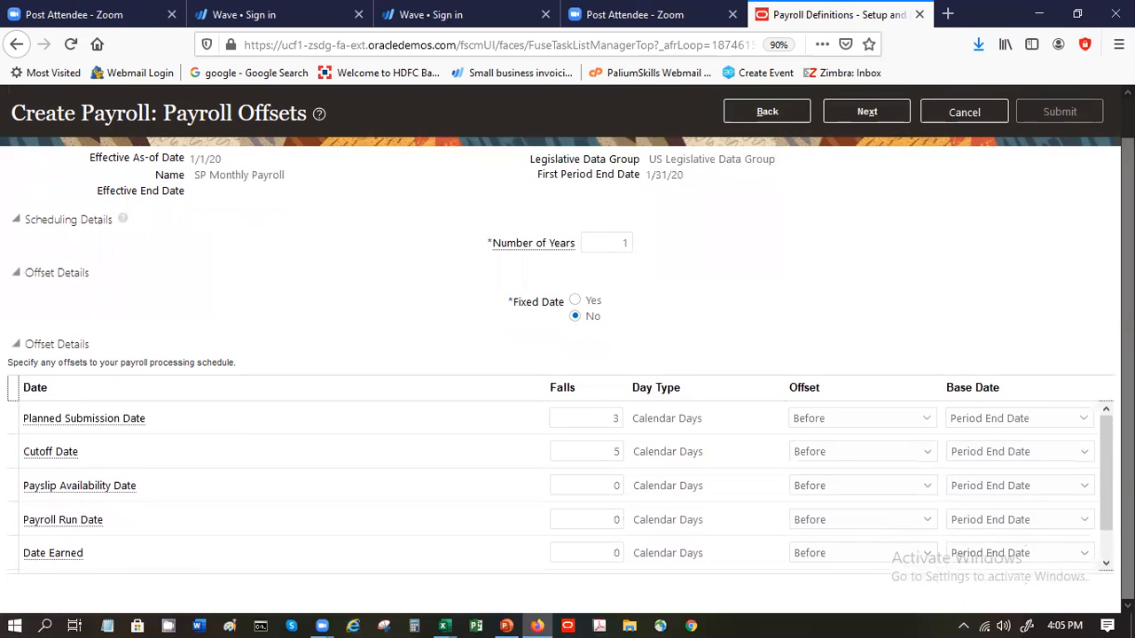
pyautogui.scroll(-1, 558, 488)
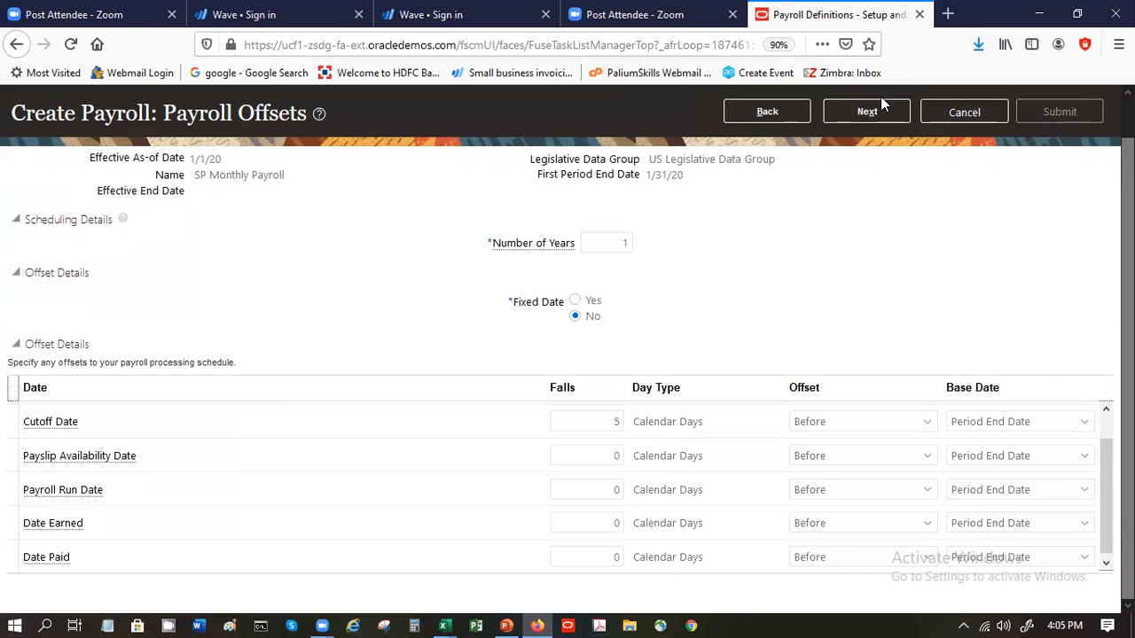
pyautogui.click(883, 119)
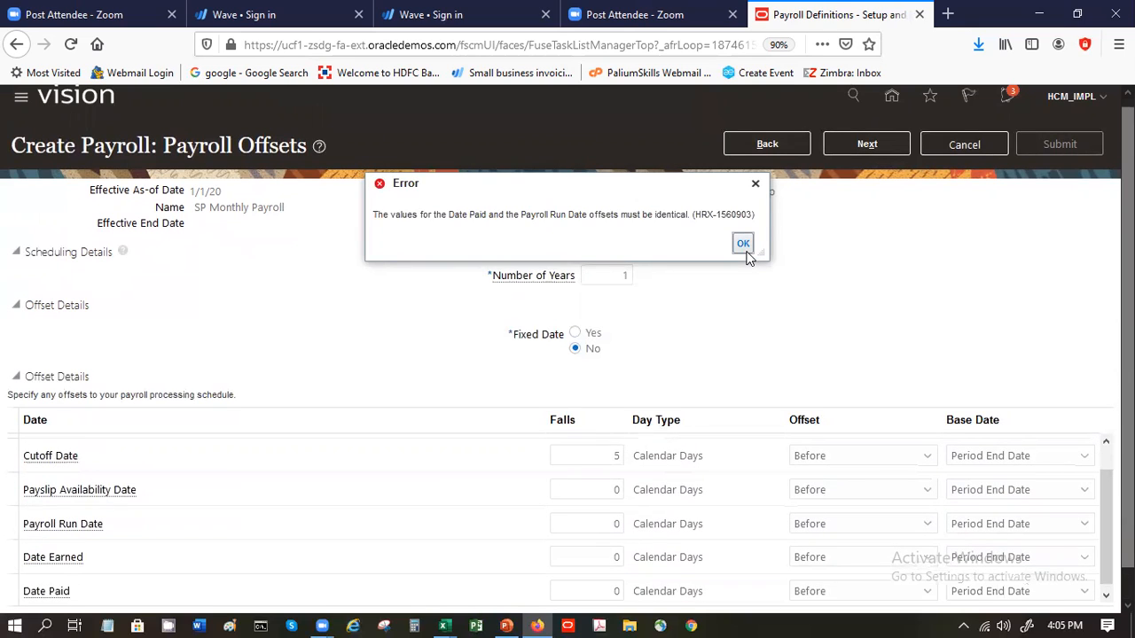
# - Try to go back from the payroll offsets to the preceding setup page
pyautogui.click(744, 250)
pyautogui.click(753, 146)
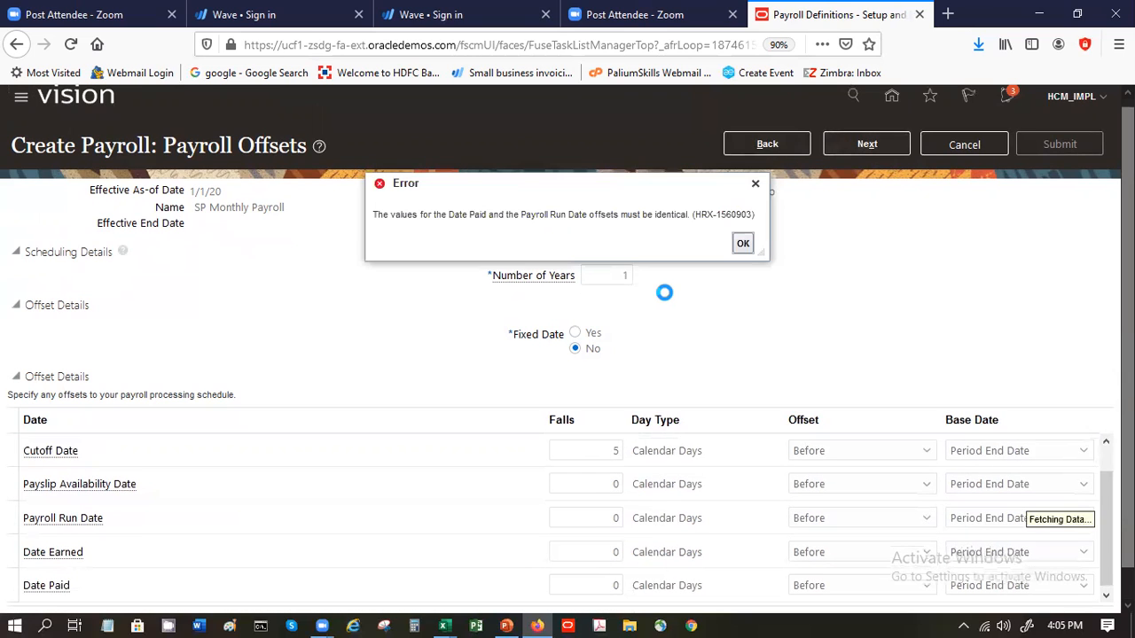
pyautogui.click(744, 244)
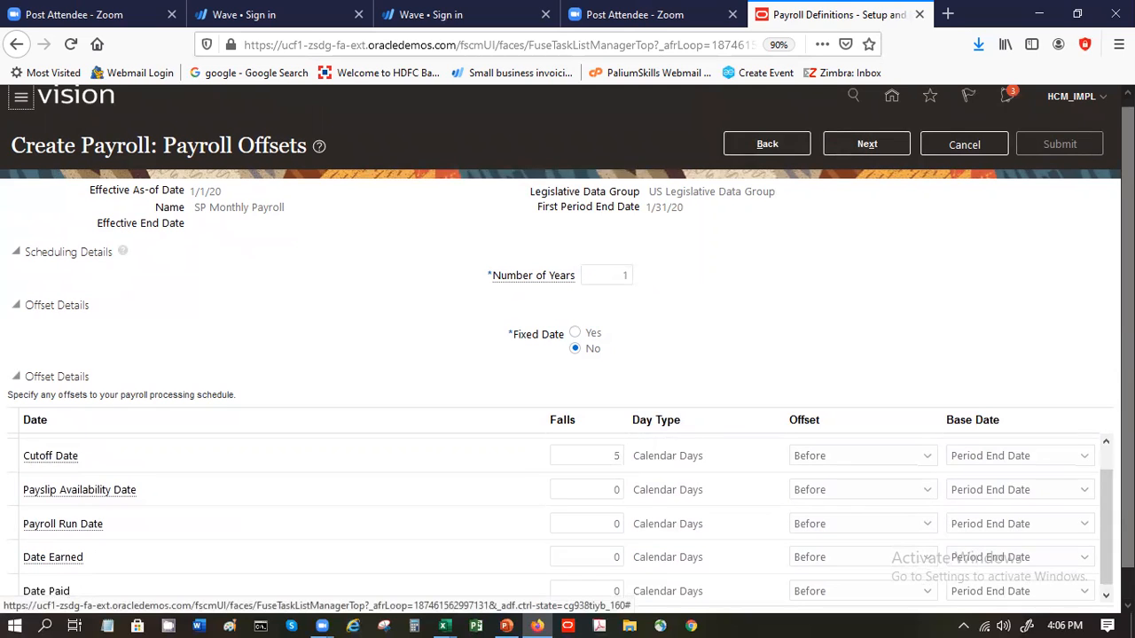
# - Set both the Date Paid and Payroll Run Date offsets to 1 calendar day and proceed to the payroll calendar
pyautogui.scroll(-1, 568, 345)
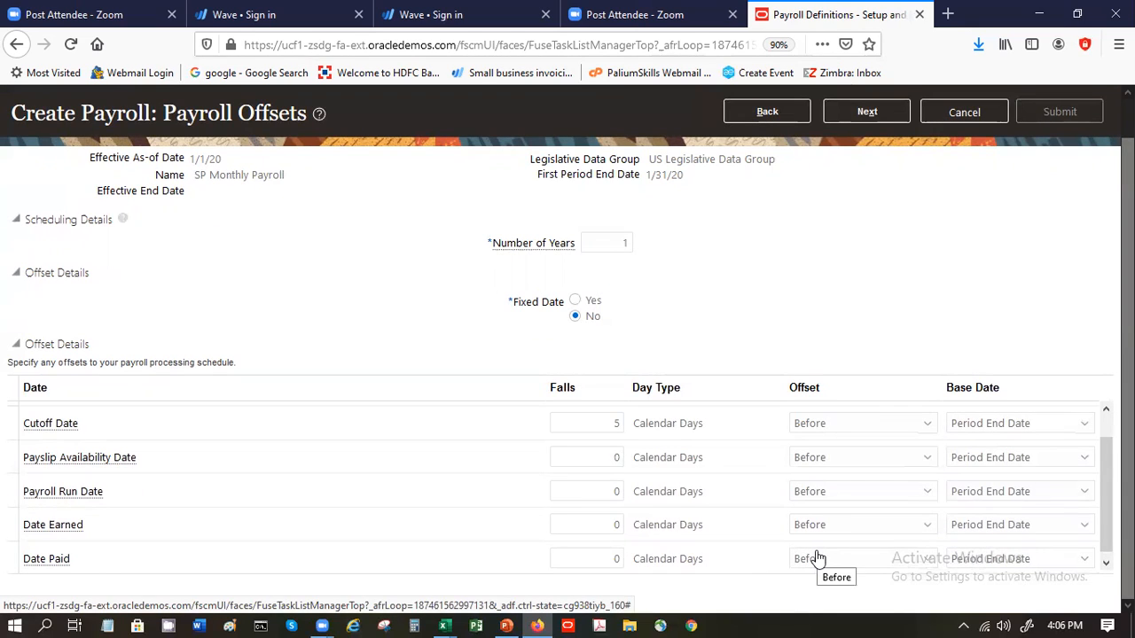
pyautogui.click(598, 558)
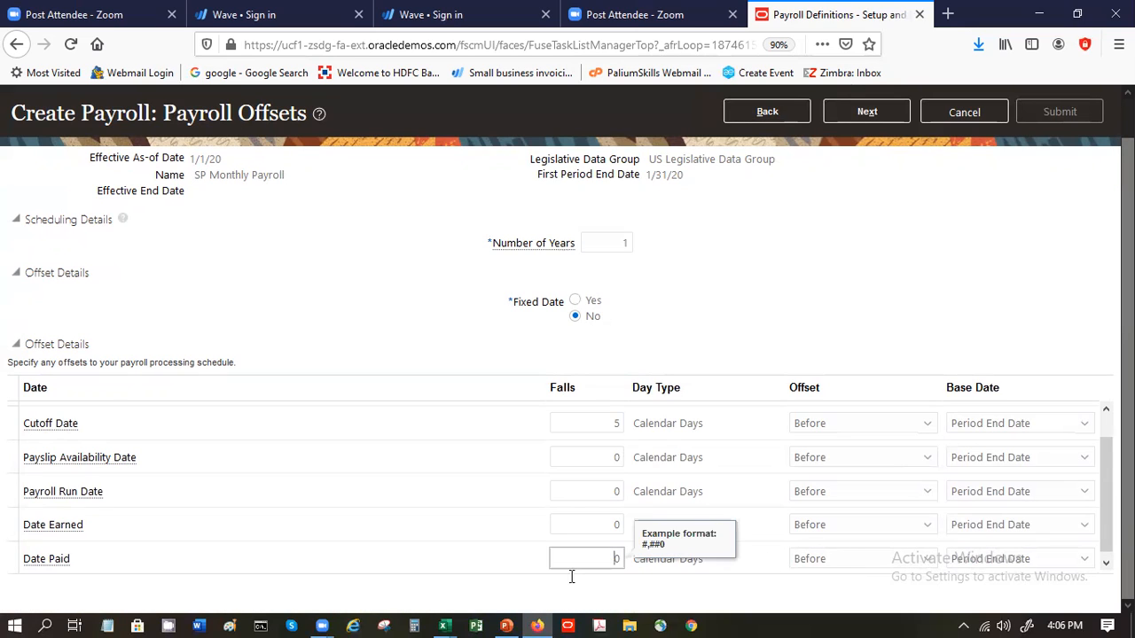
pyautogui.click(565, 586)
pyautogui.doubleClick(610, 559)
pyautogui.write('1')
pyautogui.doubleClick(604, 498)
pyautogui.write('1')
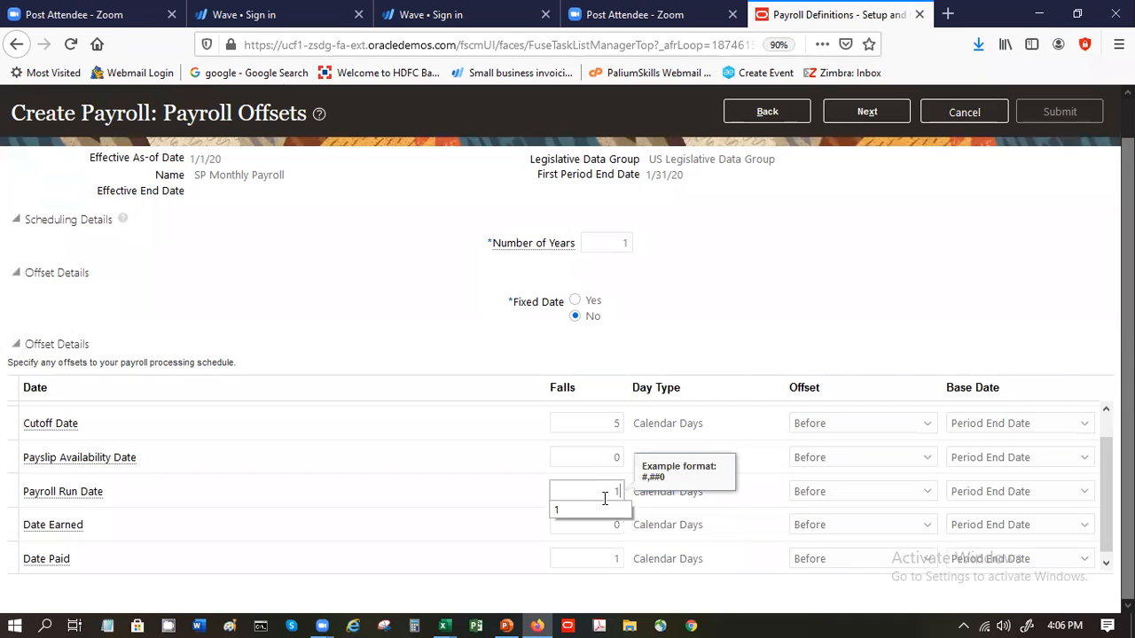
pyautogui.click(839, 107)
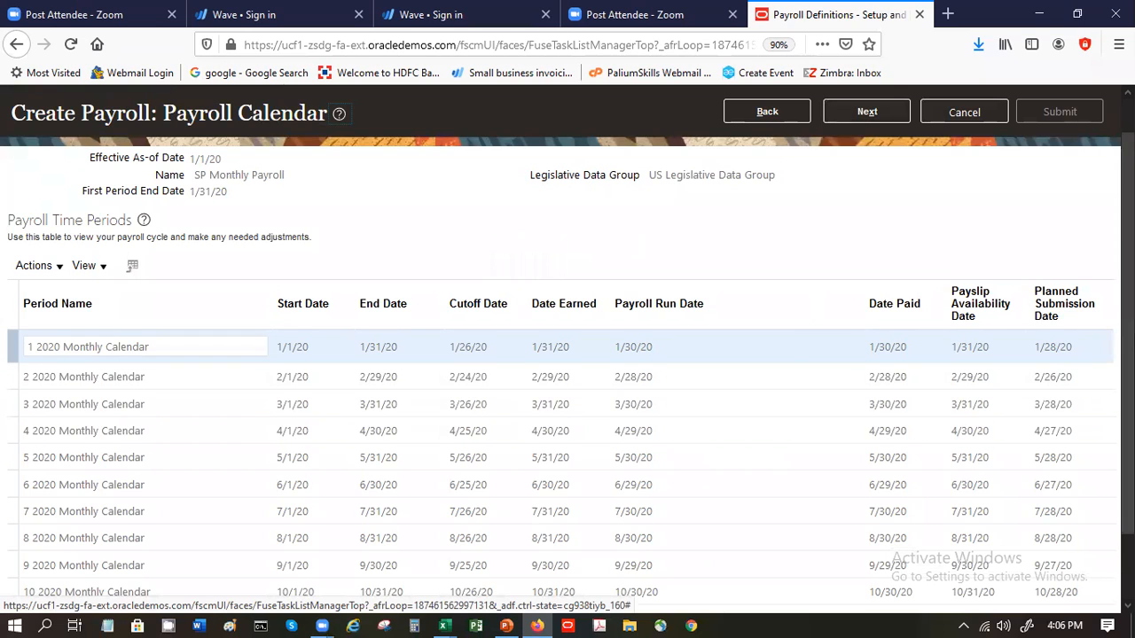
# - Review the payroll time periods, keep the costing defaults, and submit the SP Monthly Payroll definition
pyautogui.scroll(-2, 600, 410)
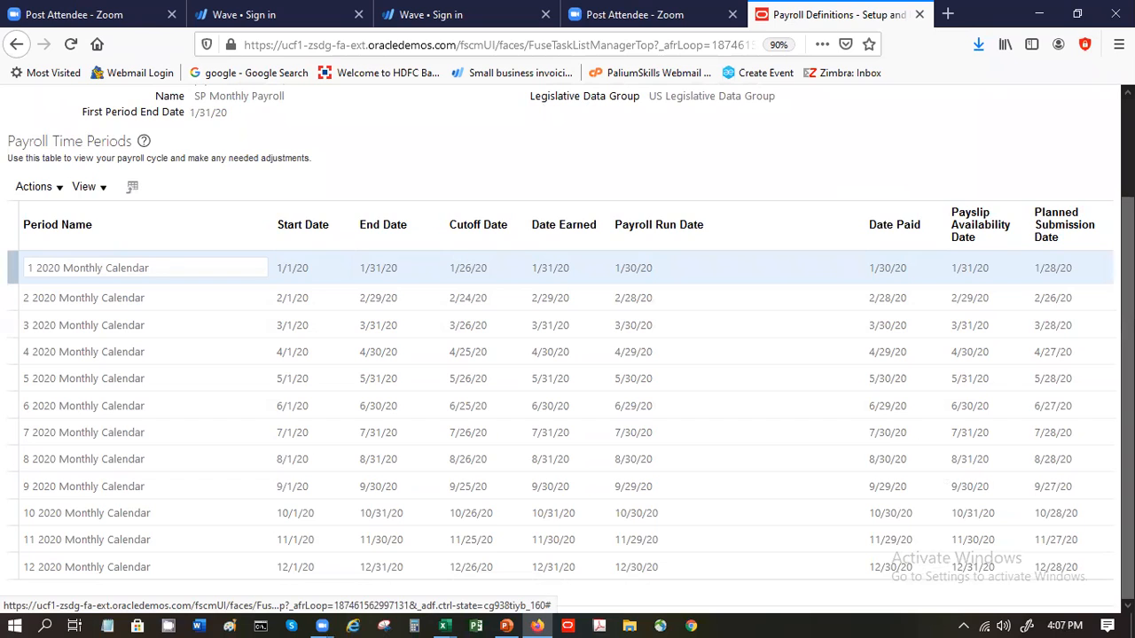
pyautogui.scroll(3, 568, 354)
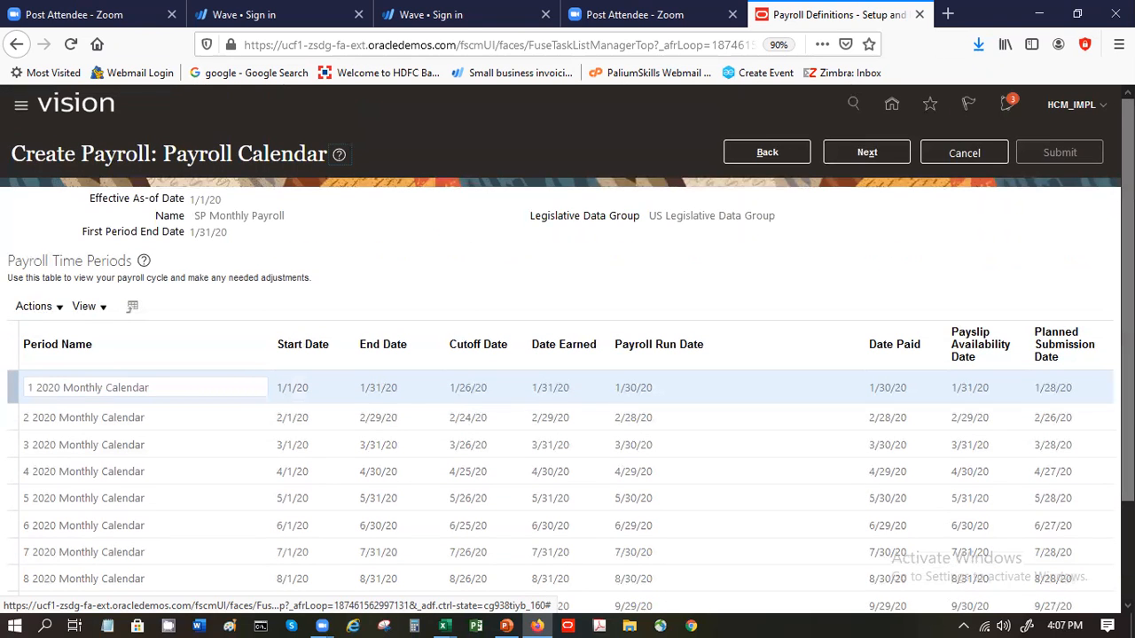
pyautogui.click(842, 143)
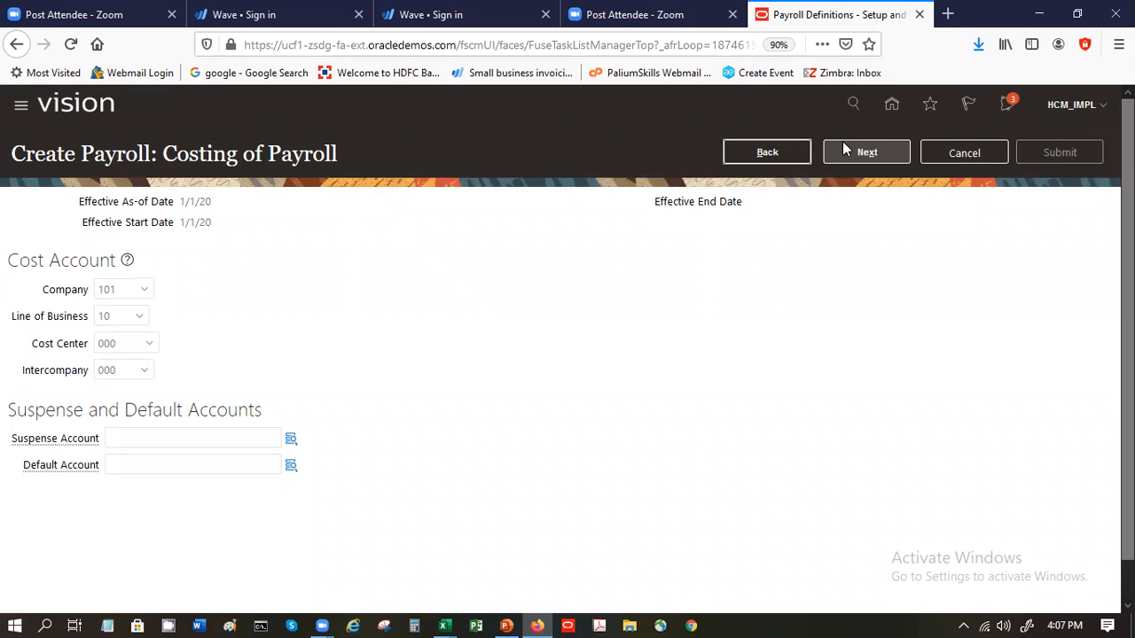
pyautogui.click(842, 142)
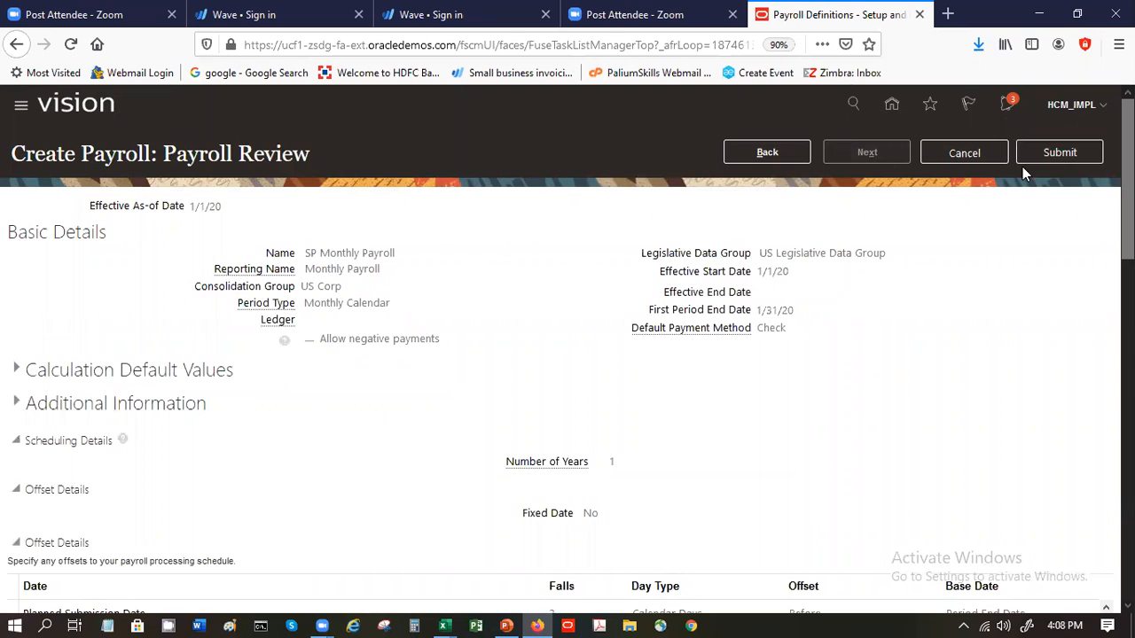
pyautogui.click(1047, 151)
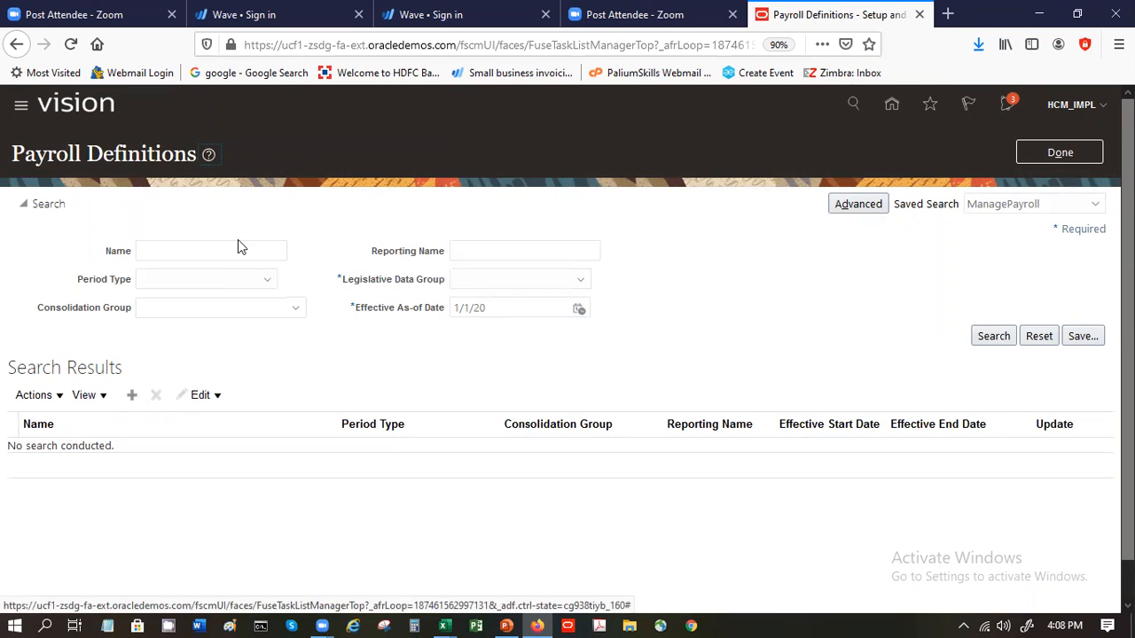
# - Search the payroll definitions for names starting with SP in the US Legislative Data Group
pyautogui.click(207, 255)
pyautogui.write('SP')
pyautogui.press('Return')
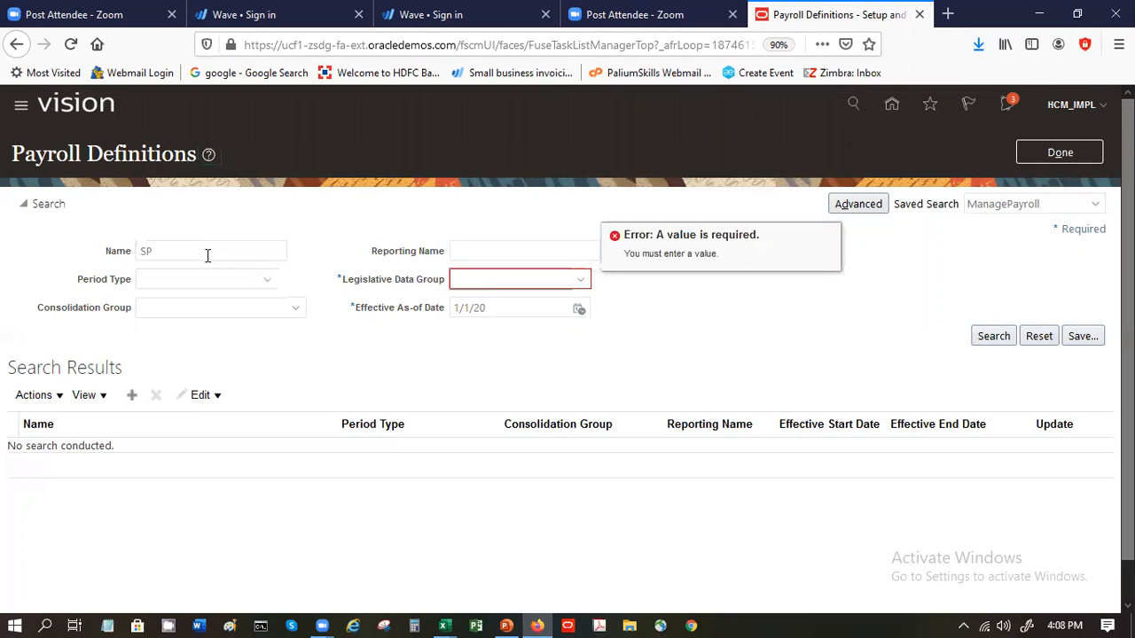
pyautogui.click(521, 285)
pyautogui.click(834, 294)
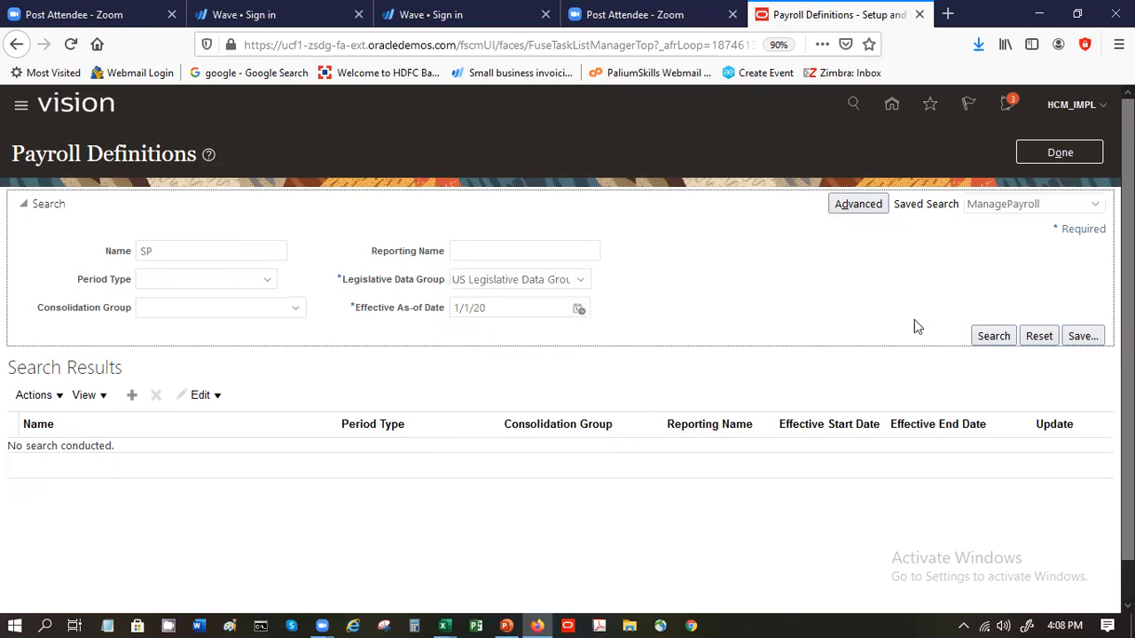
pyautogui.click(974, 339)
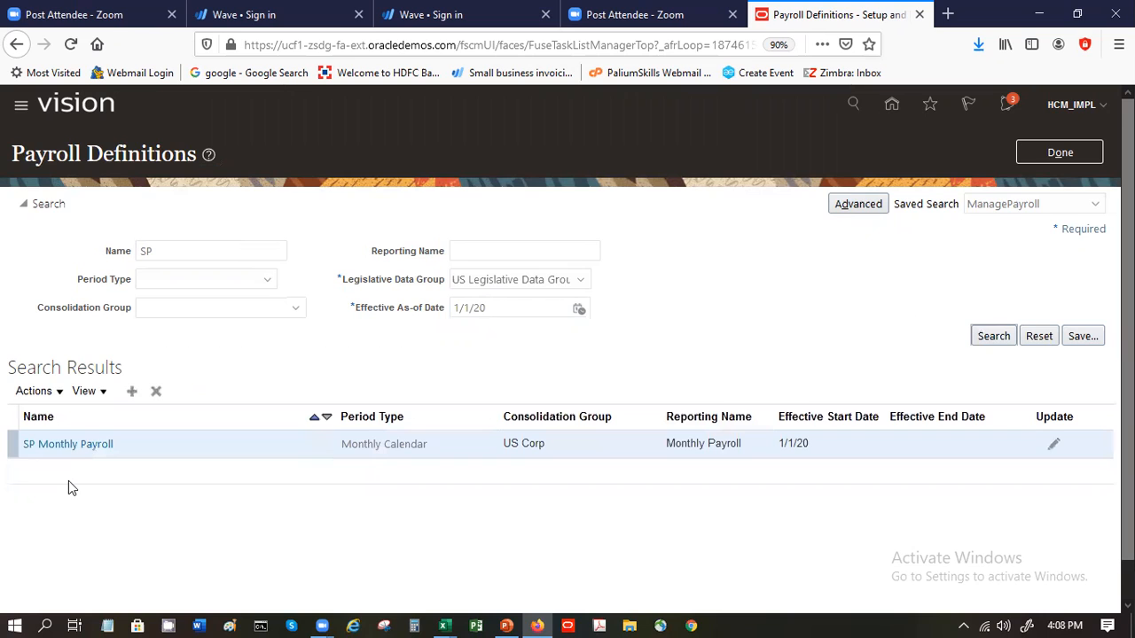
# - Open the SP Monthly Payroll definition for editing and show its time periods
pyautogui.click(106, 445)
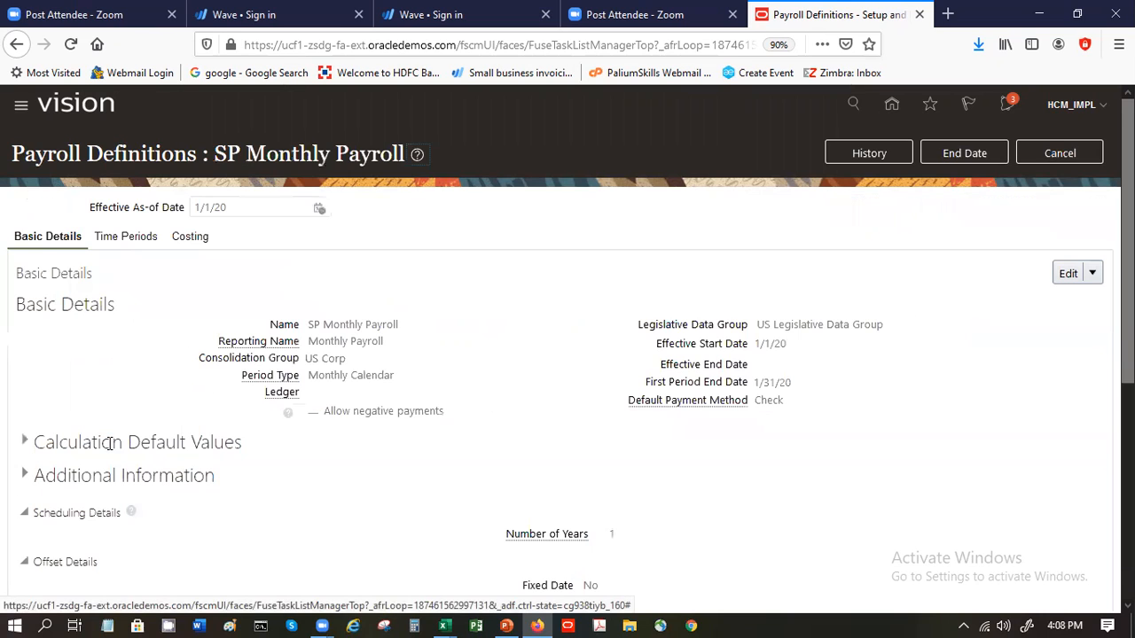
pyautogui.click(1094, 274)
pyautogui.click(1062, 321)
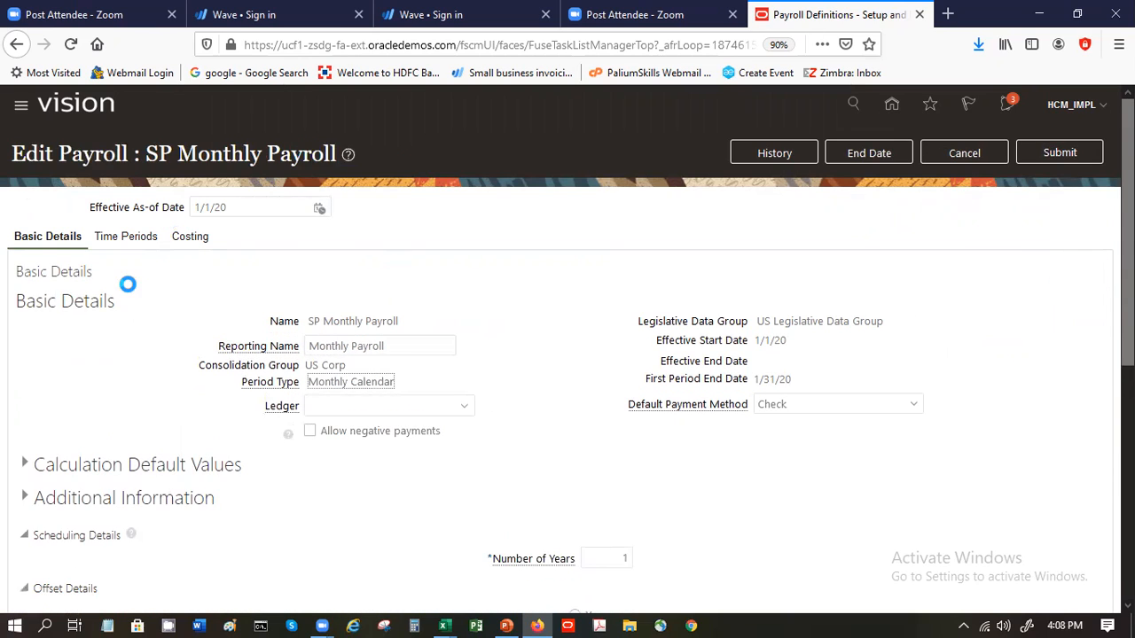
pyautogui.click(133, 235)
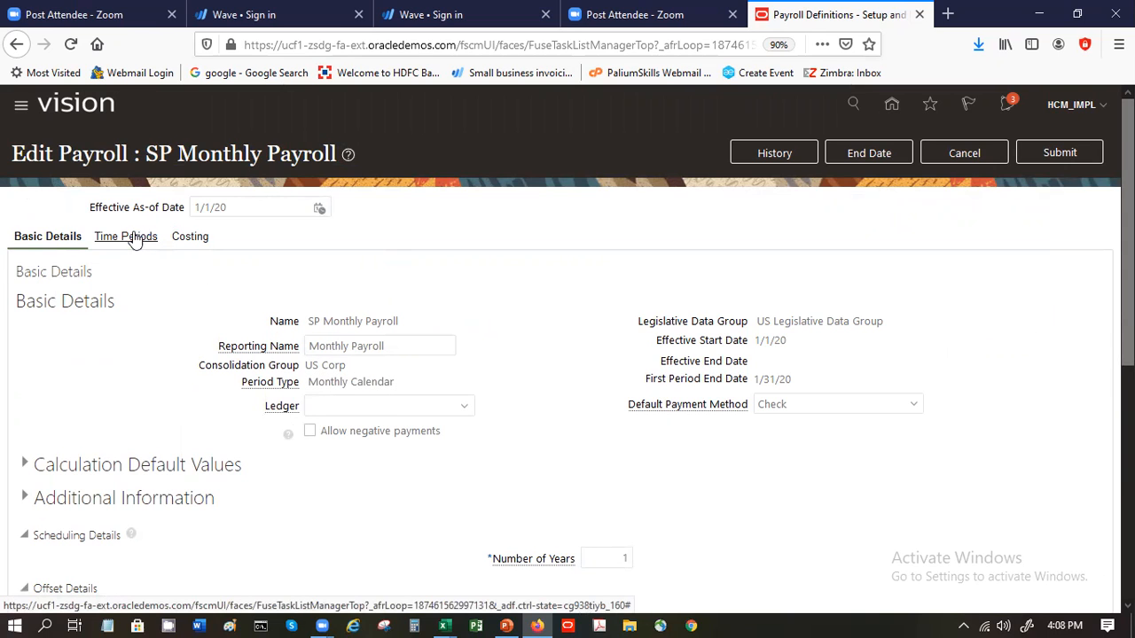
# - Examine which names and dates of the 1 2020 Monthly Calendar period are editable, and leave the payroll without saving
pyautogui.click(391, 395)
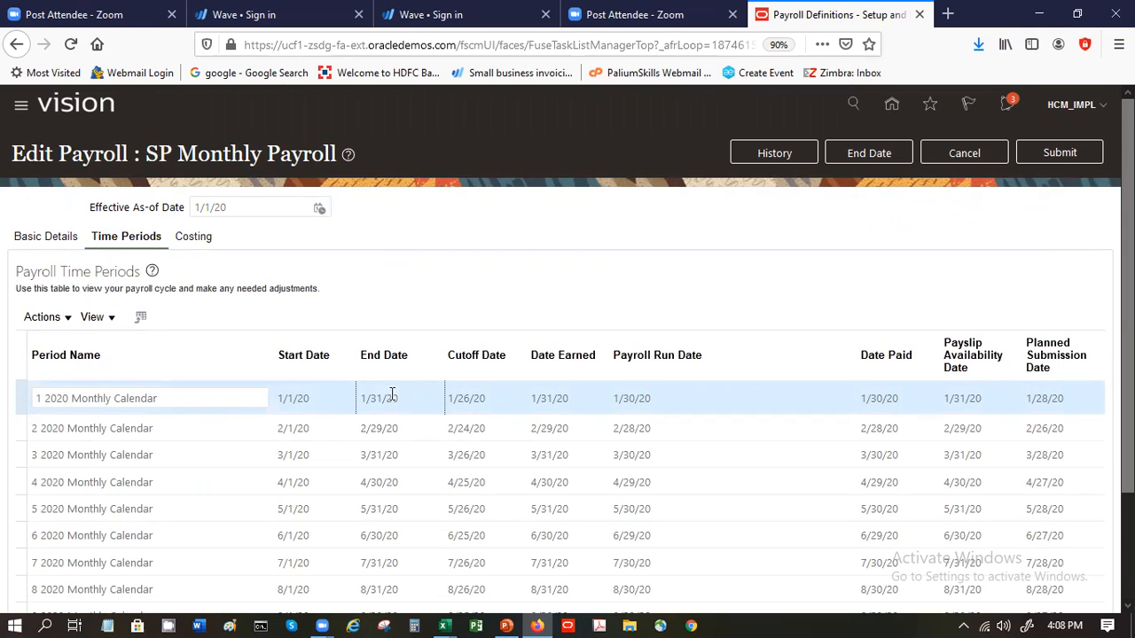
pyautogui.click(198, 398)
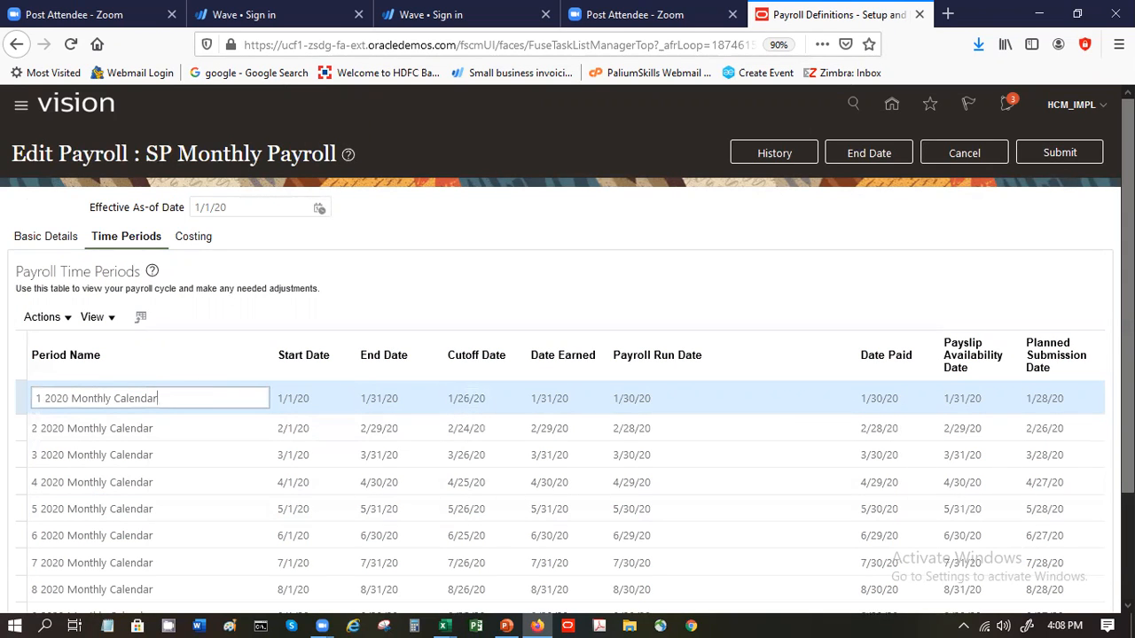
pyautogui.scroll(-3, 567, 355)
pyautogui.scroll(3, 540, 350)
pyautogui.click(60, 321)
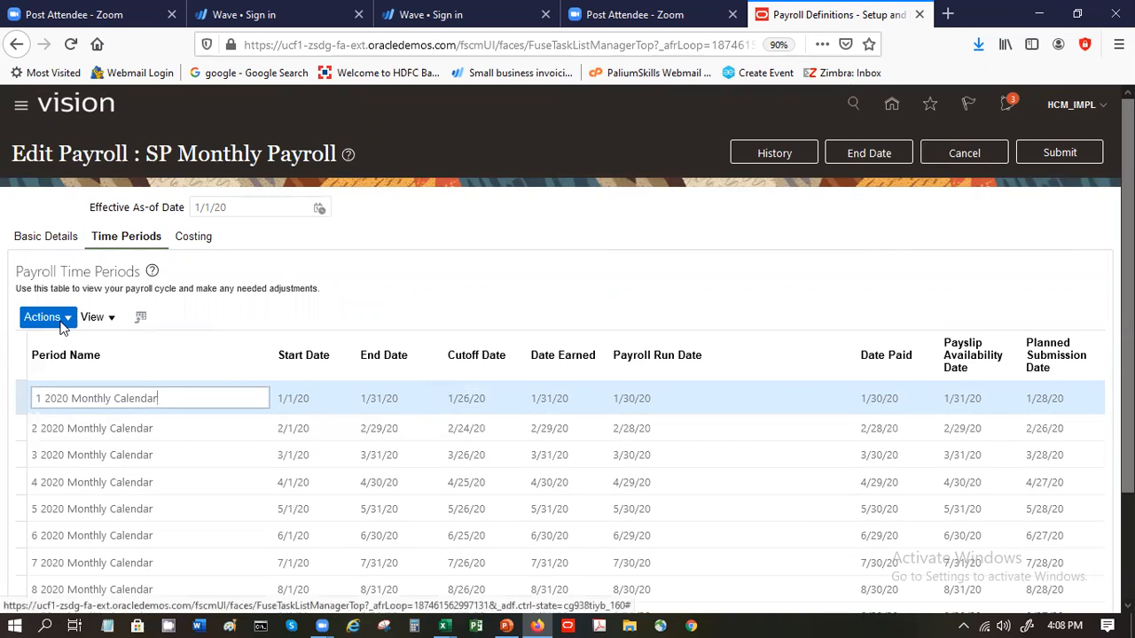
pyautogui.click(364, 241)
pyautogui.click(296, 400)
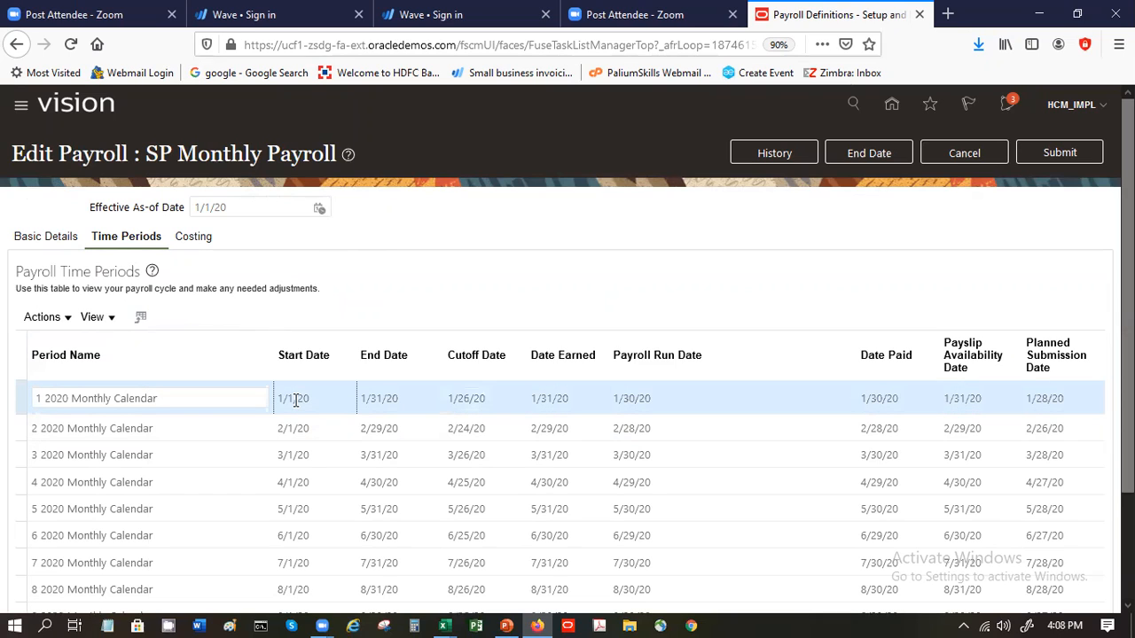
pyautogui.click(395, 409)
pyautogui.click(456, 394)
pyautogui.click(650, 410)
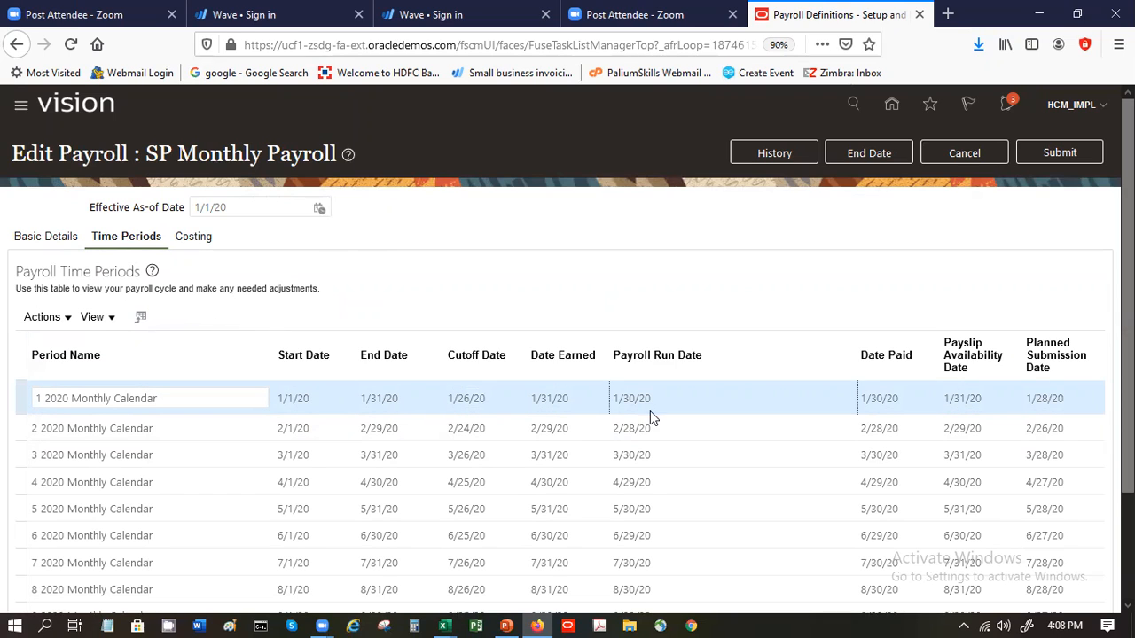
pyautogui.click(992, 154)
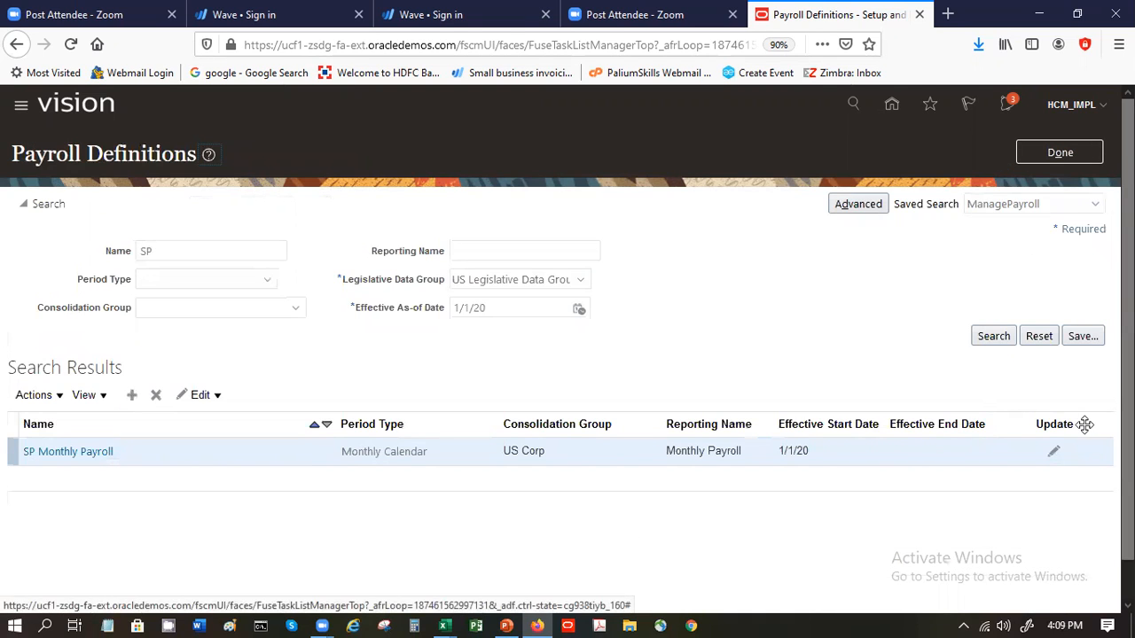
# - Reopen SP Monthly Payroll for update to inspect the first period's date fields, and leave the payroll definitions without saving
pyautogui.click(1054, 451)
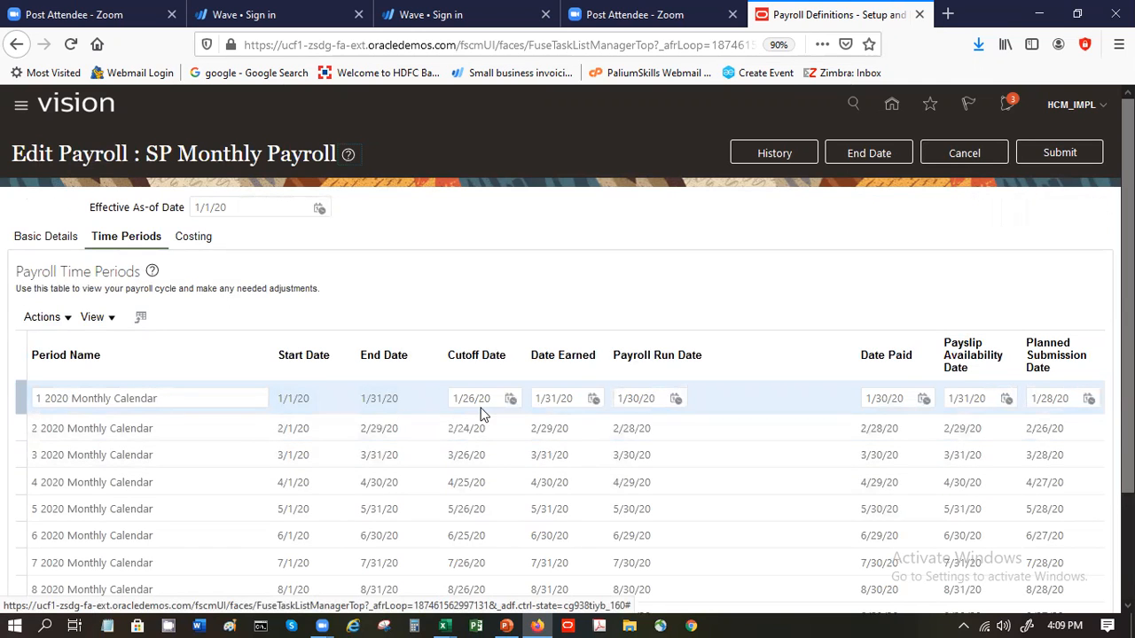
pyautogui.click(572, 399)
pyautogui.click(641, 400)
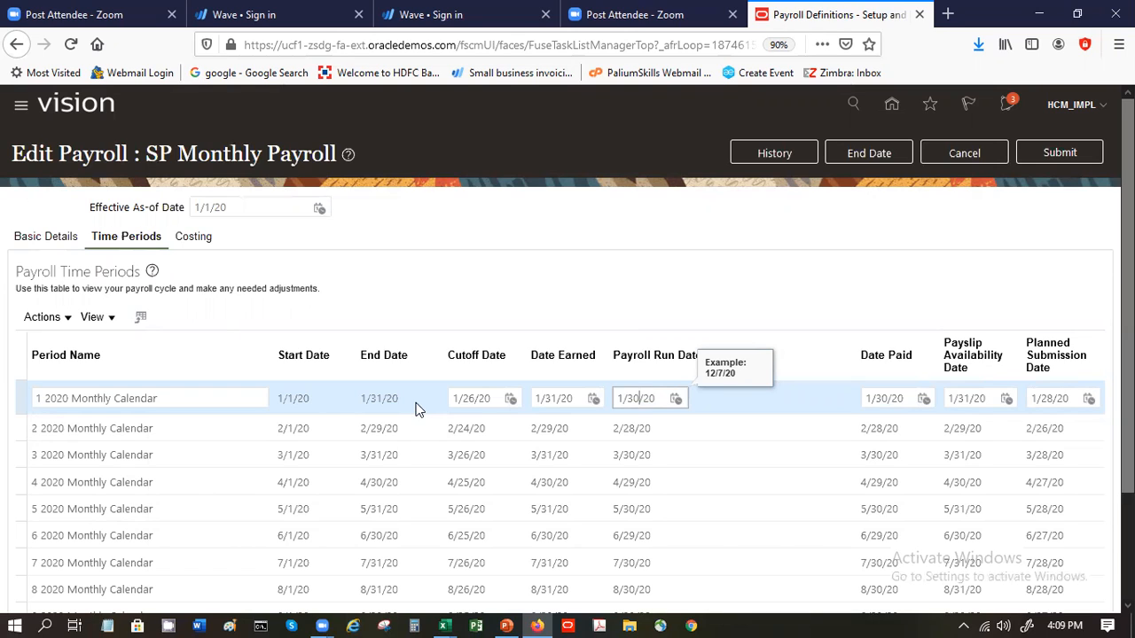
pyautogui.click(924, 154)
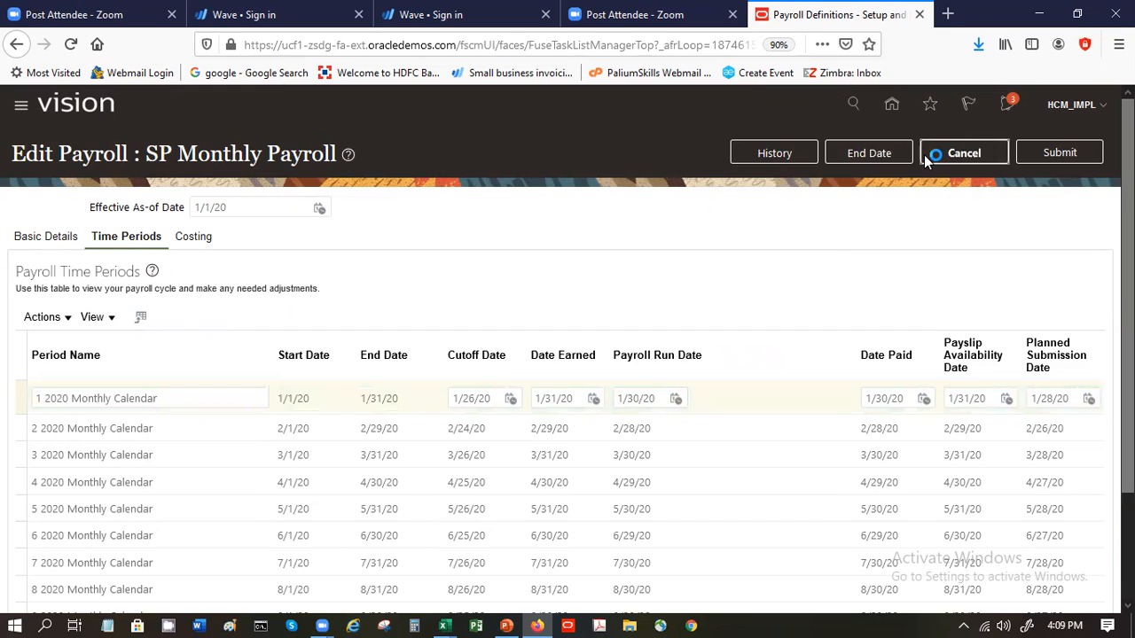
pyautogui.click(1062, 154)
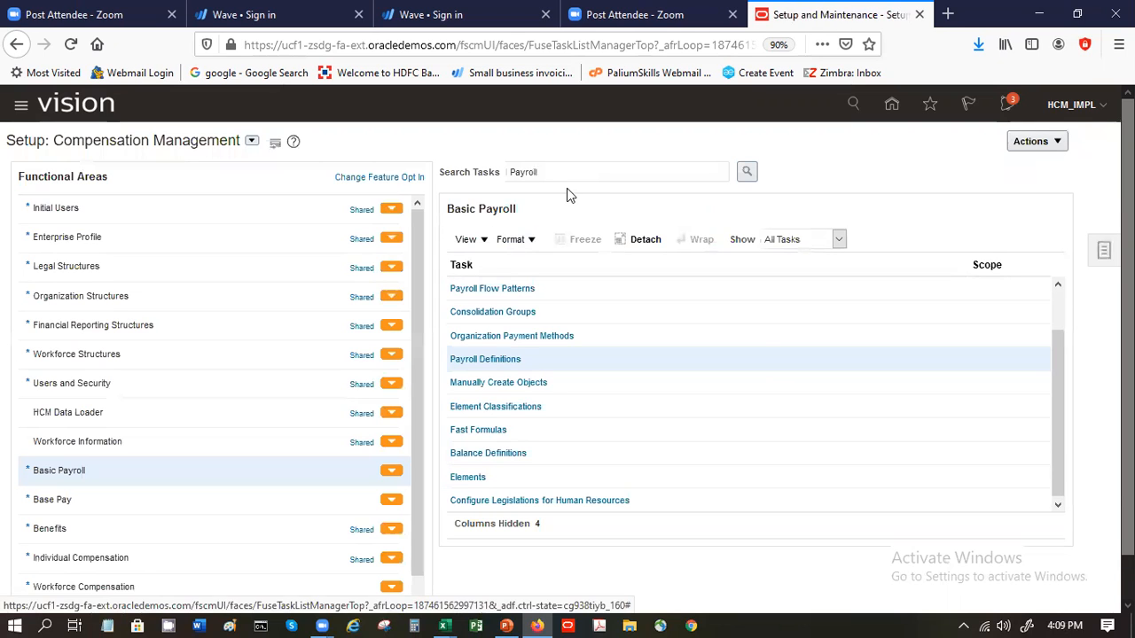
# - Open the Organization Payment Methods task and search for all methods in the US Legislative Data Group
pyautogui.click(523, 337)
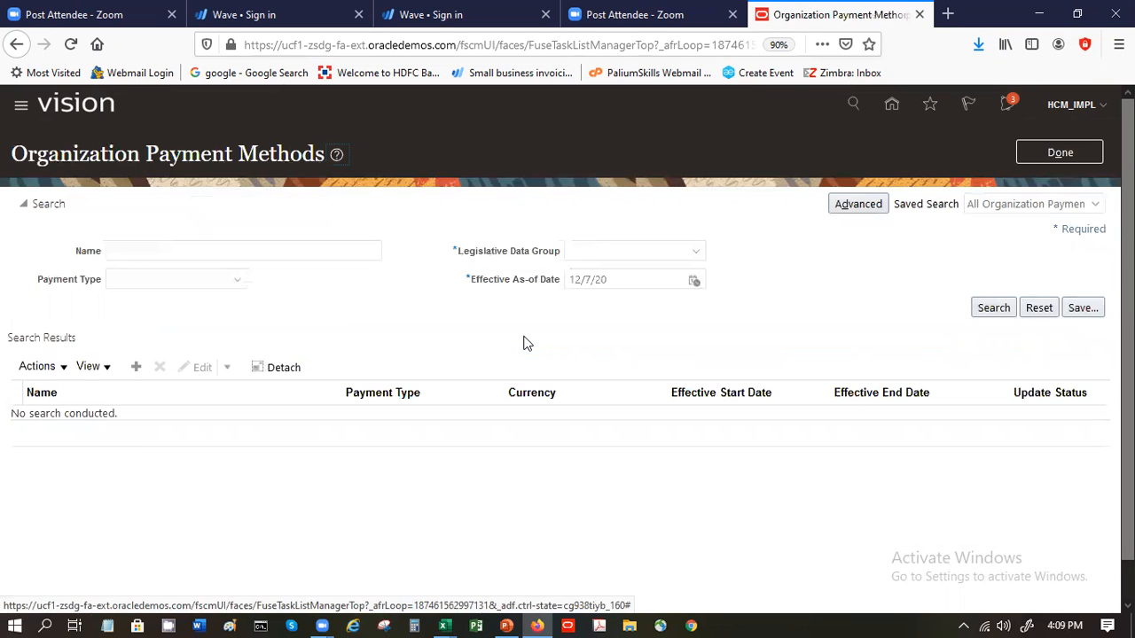
pyautogui.click(999, 316)
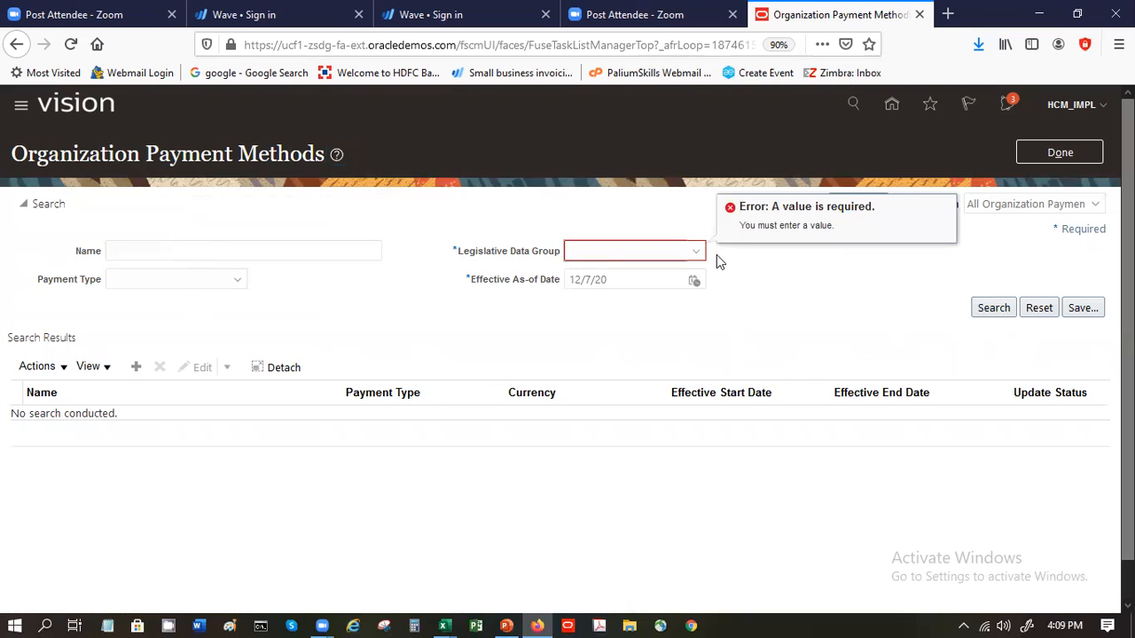
pyautogui.write('us')
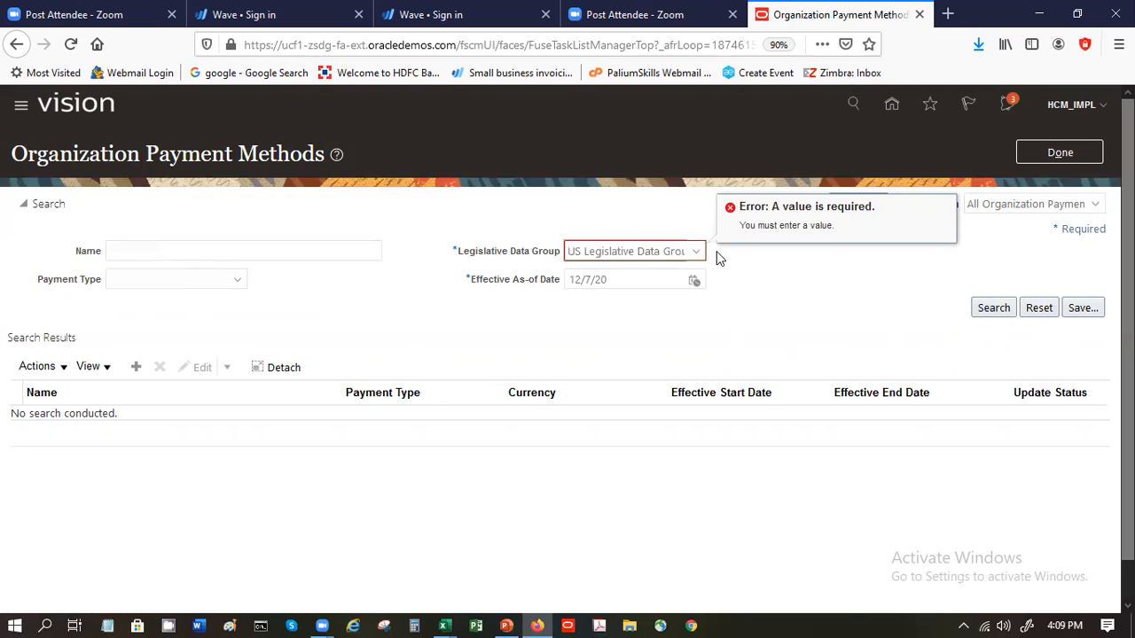
pyautogui.click(981, 304)
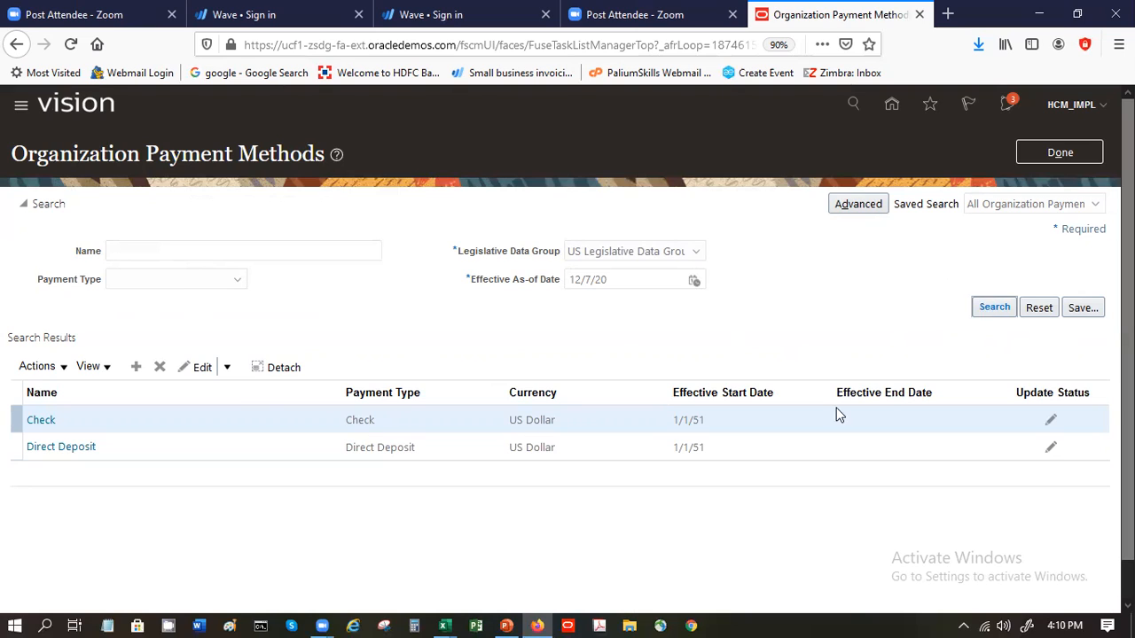
# - View the Check payment method's payment sources and method rules, and return to the list of methods
pyautogui.click(42, 419)
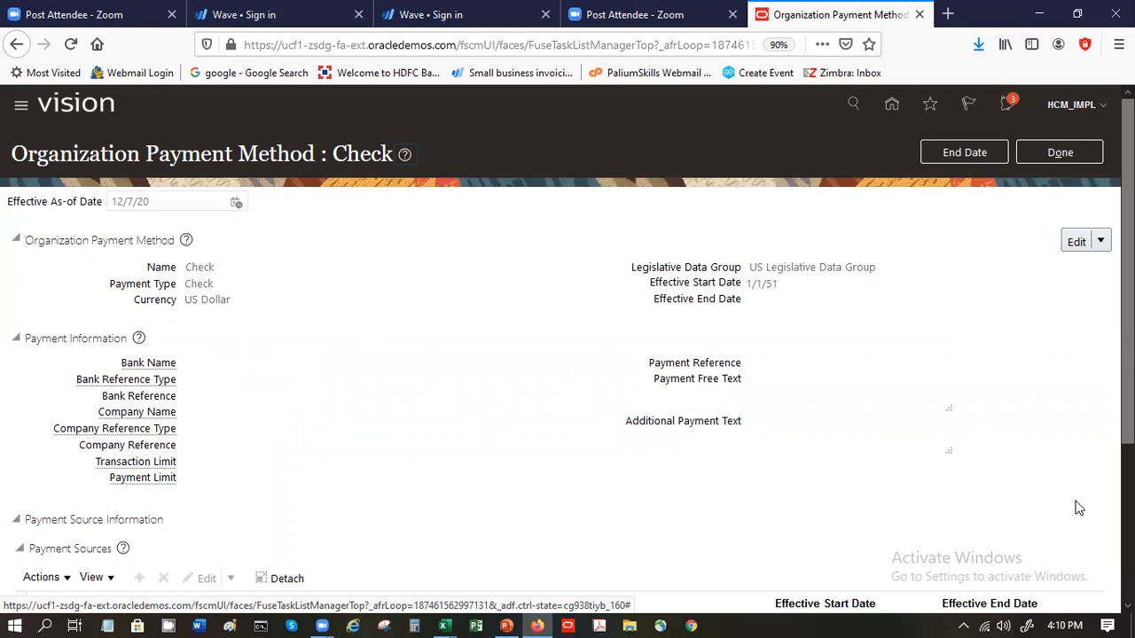
pyautogui.scroll(-3, 1105, 525)
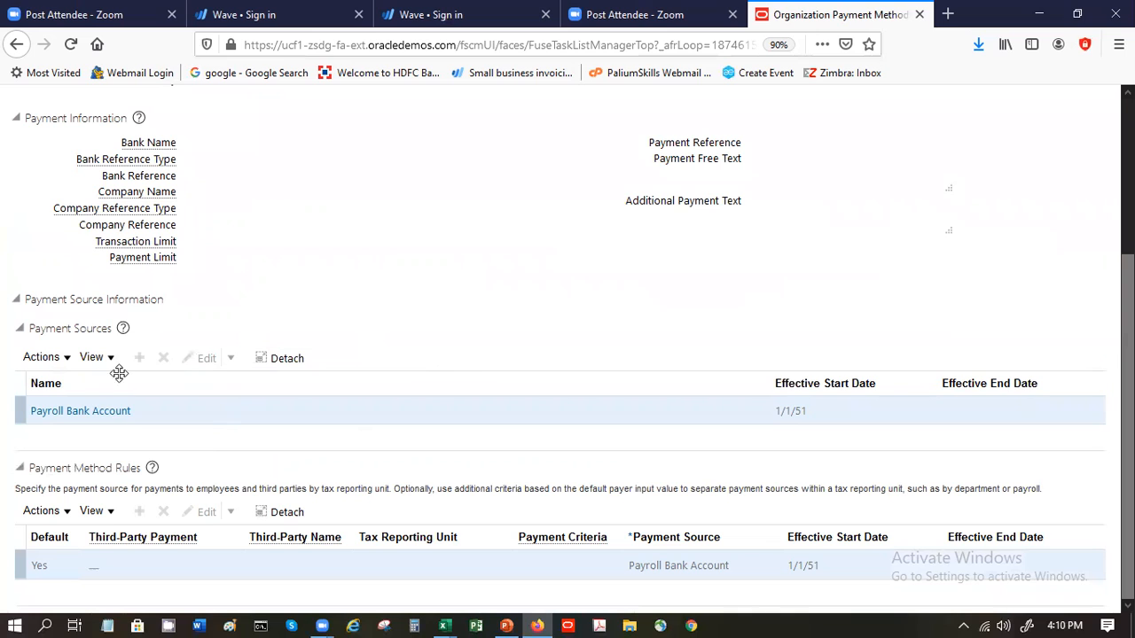
pyautogui.scroll(3, 568, 345)
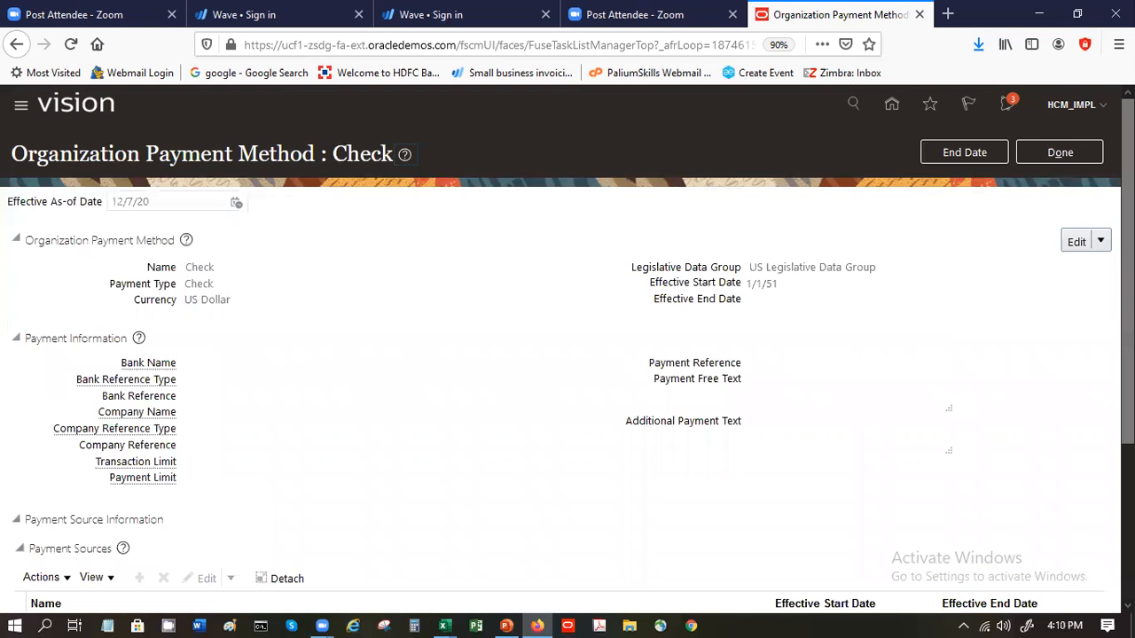
pyautogui.click(1059, 153)
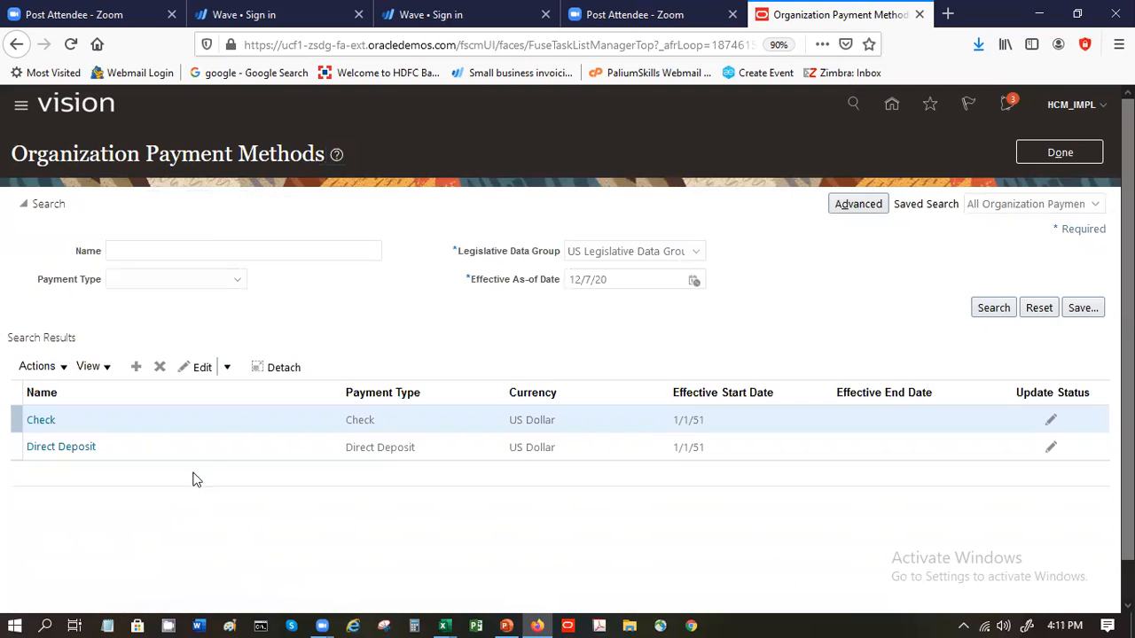
# - View the Direct Deposit payment method's payment sources and method rules, and leave the organization payment methods for the setup task list
pyautogui.click(185, 447)
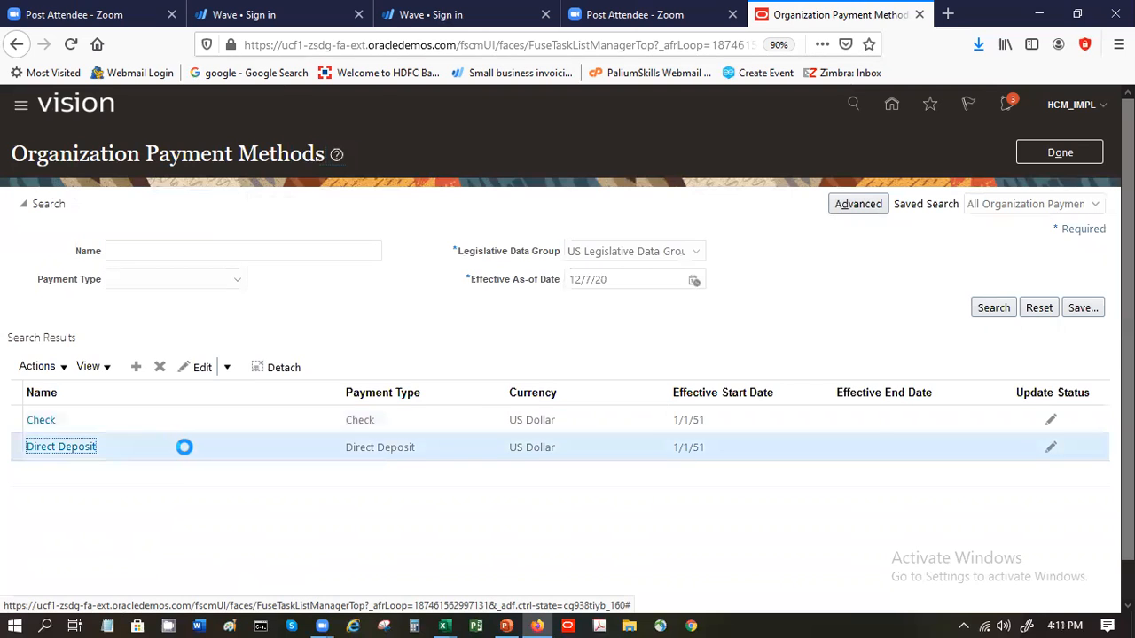
pyautogui.click(61, 447)
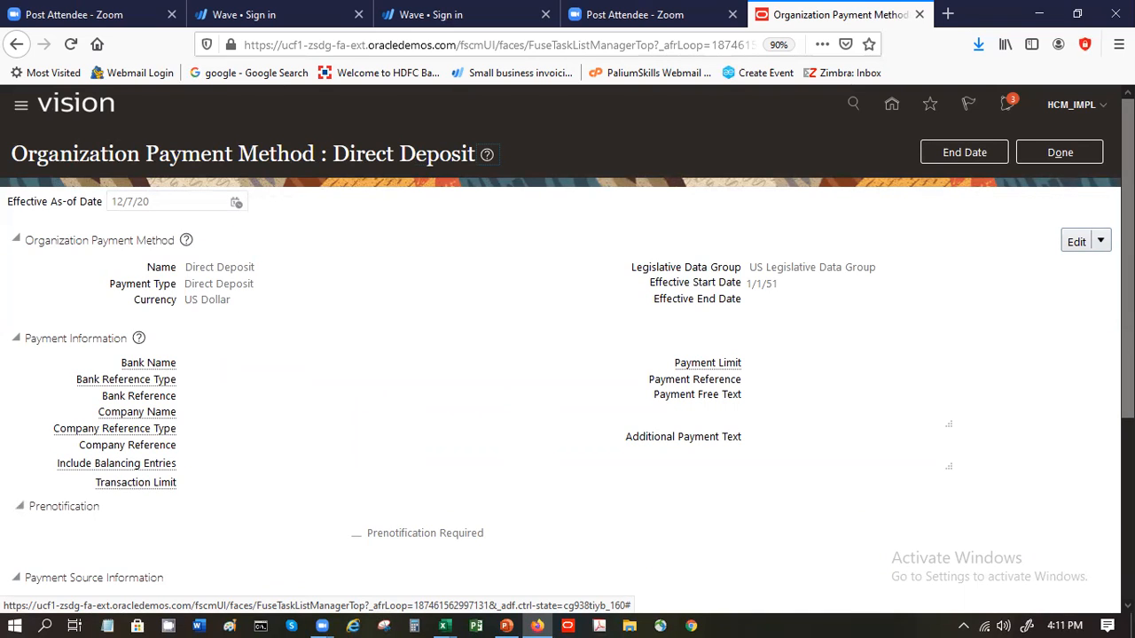
pyautogui.scroll(-3, 567, 354)
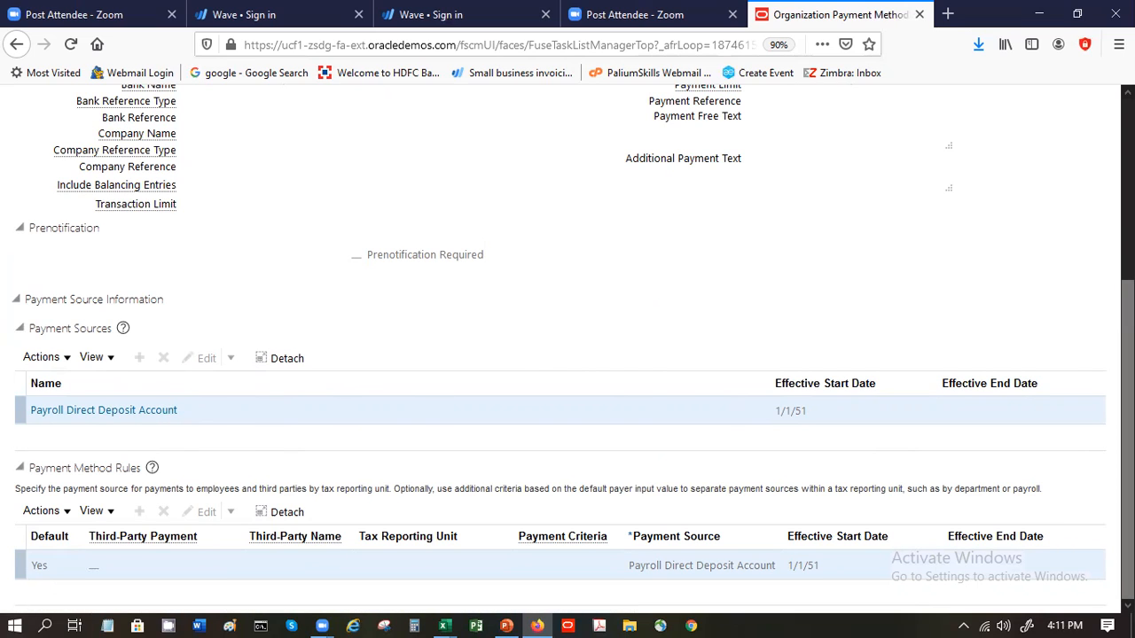
pyautogui.scroll(3, 1068, 173)
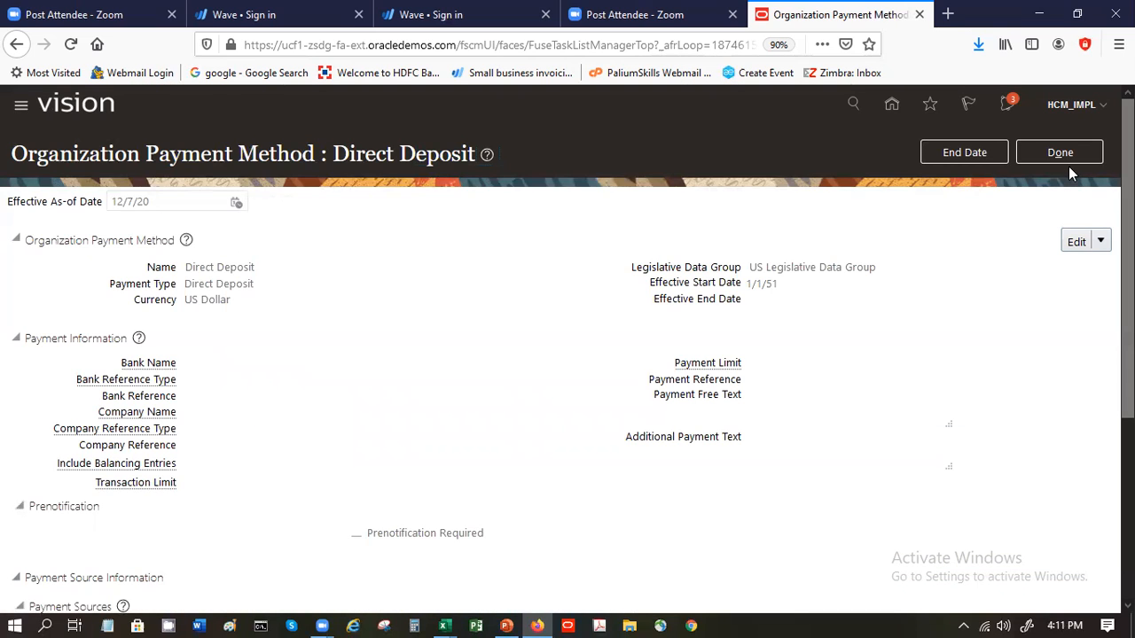
pyautogui.click(1065, 158)
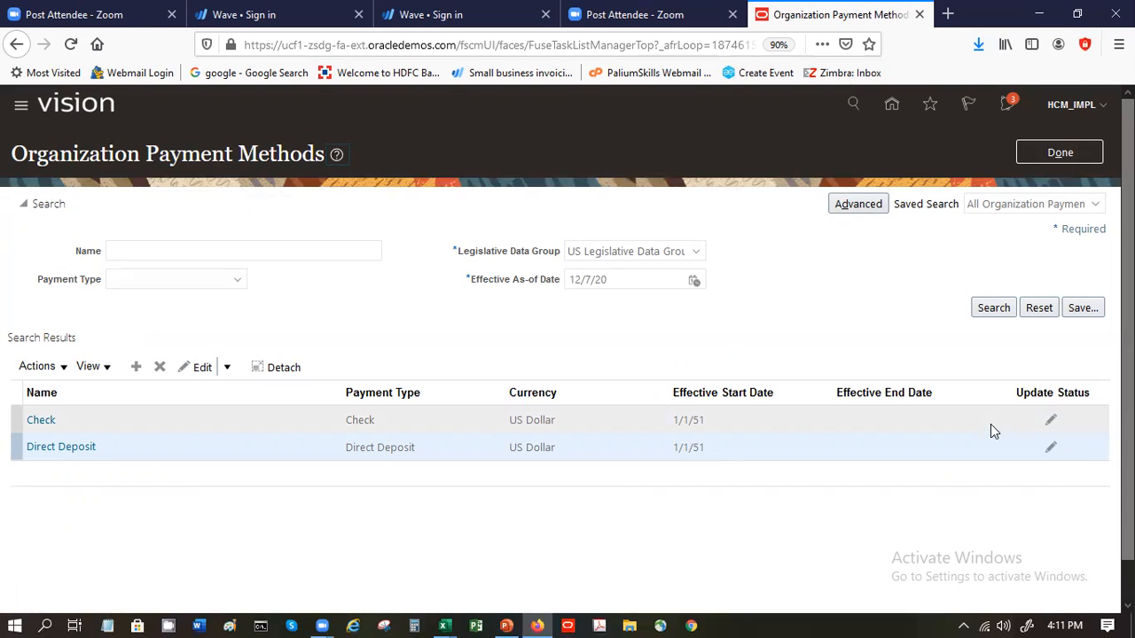
pyautogui.click(1057, 161)
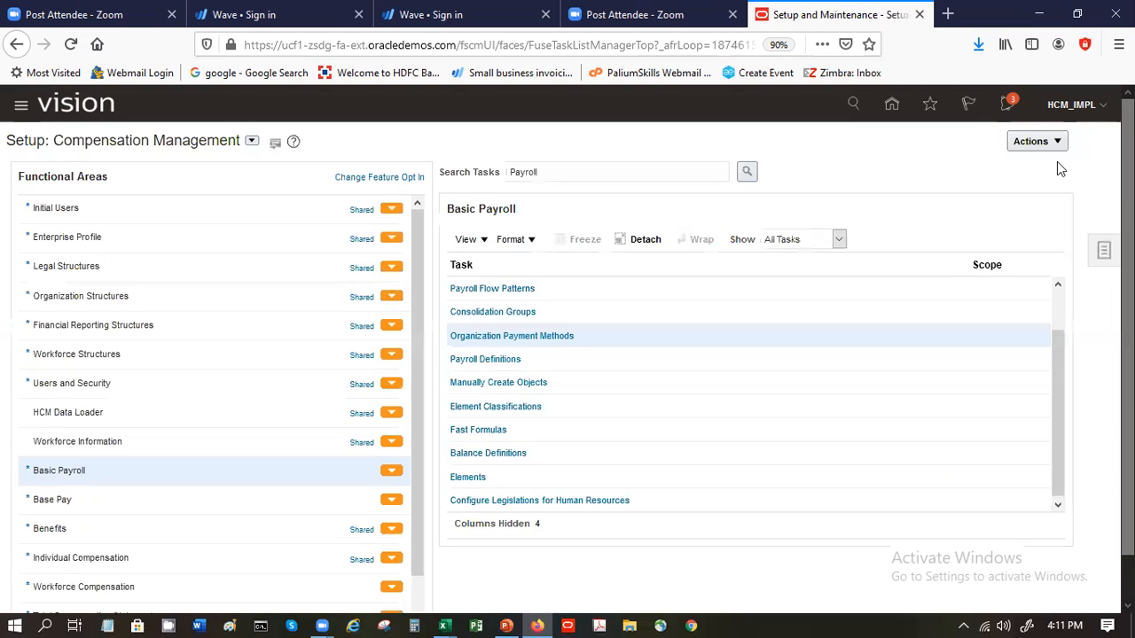
# - Reopen the Organization Payment Methods task and search for all methods in the US Legislative Data Group
pyautogui.click(539, 336)
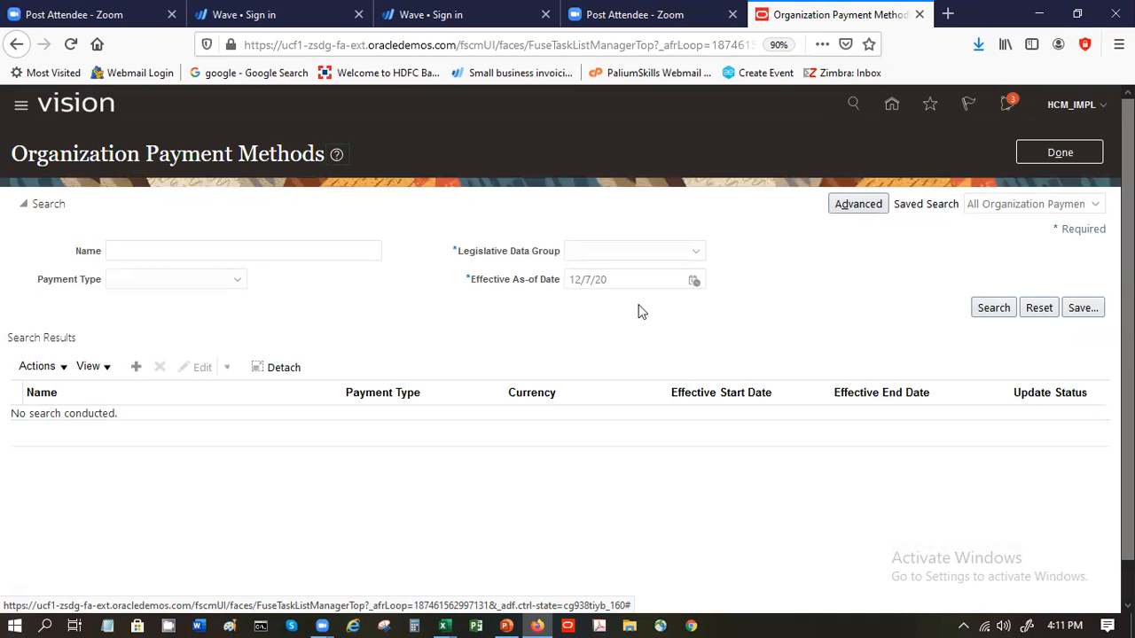
pyautogui.click(323, 255)
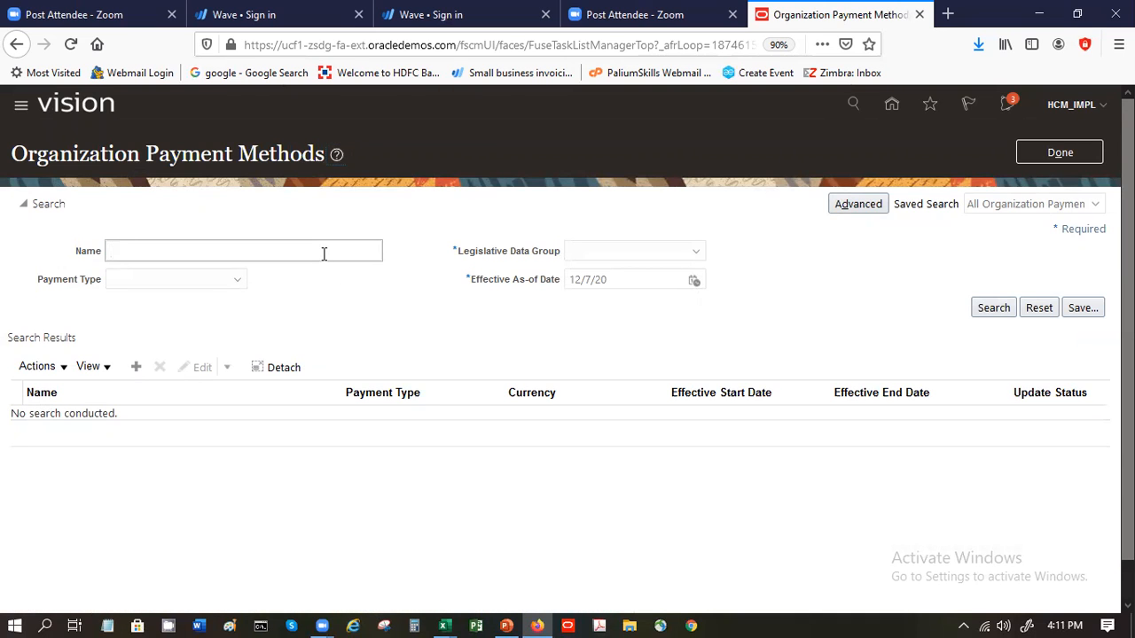
pyautogui.click(993, 307)
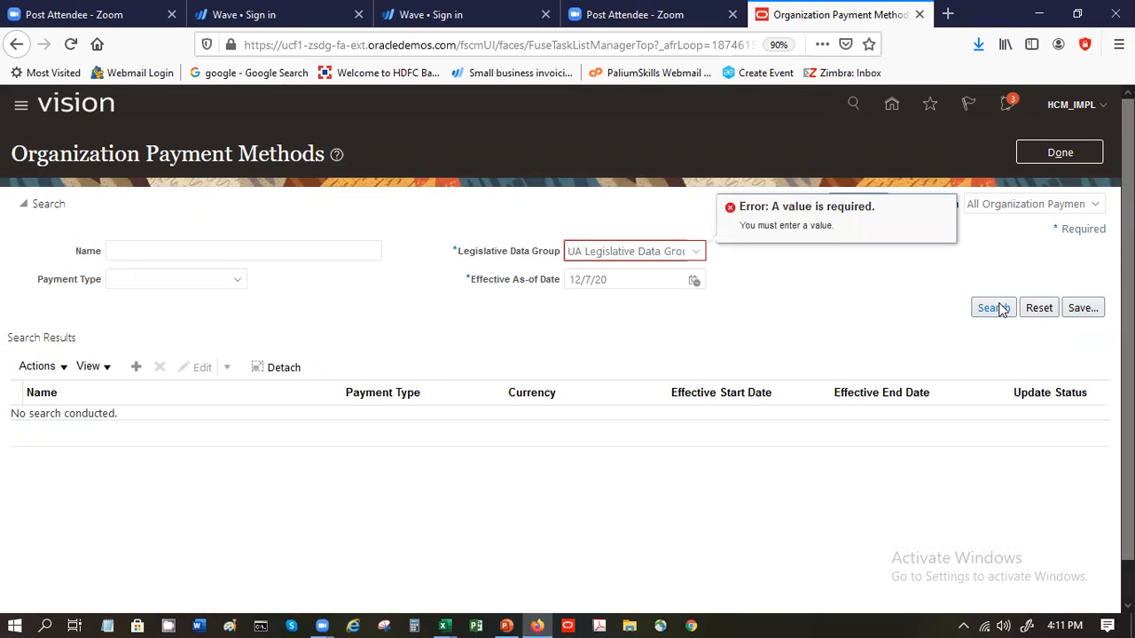
pyautogui.press('u')
pyautogui.hotkey('alt', 'Down')
pyautogui.click(1000, 307)
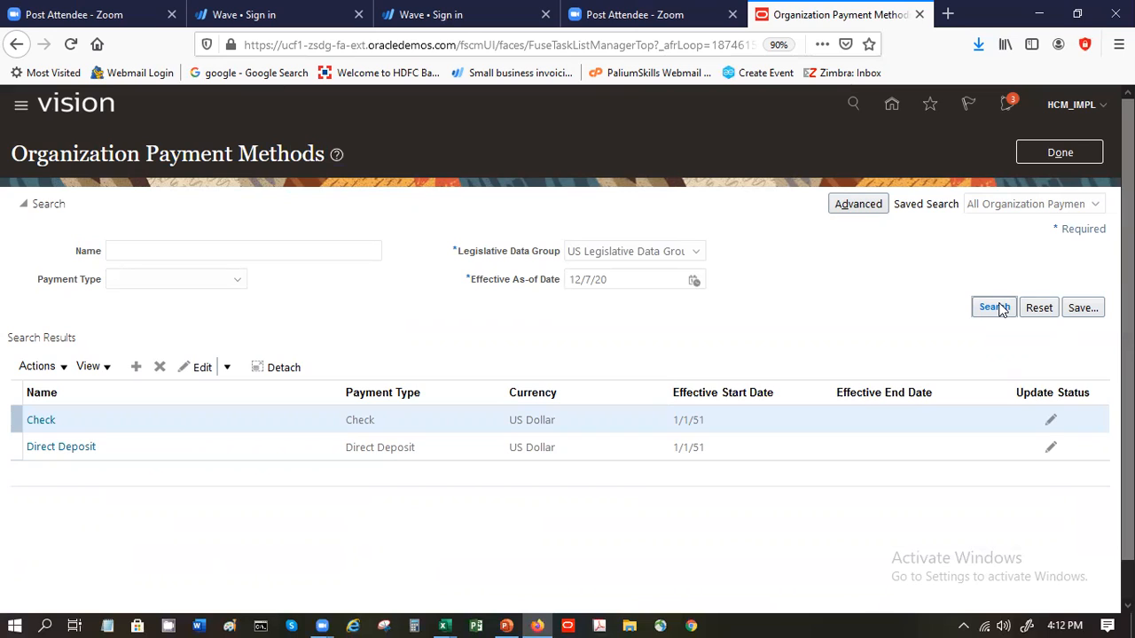
pyautogui.click(995, 308)
# - Start a payment method effective 12/7/20 to examine the available payment types, and discard it to return to the task list
pyautogui.click(136, 368)
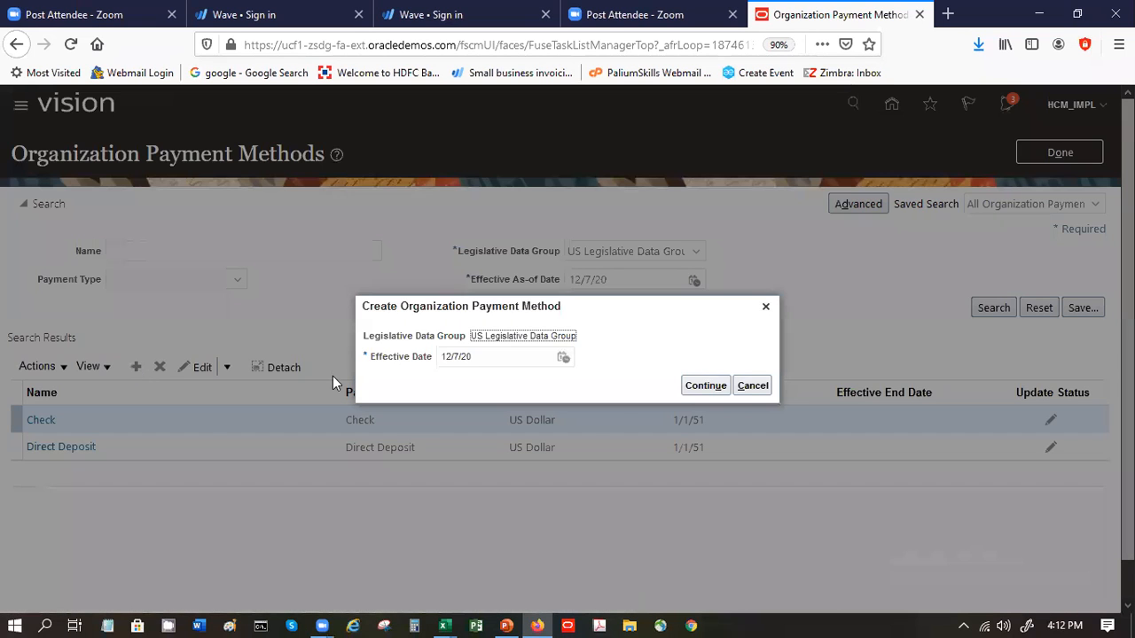
pyautogui.click(690, 389)
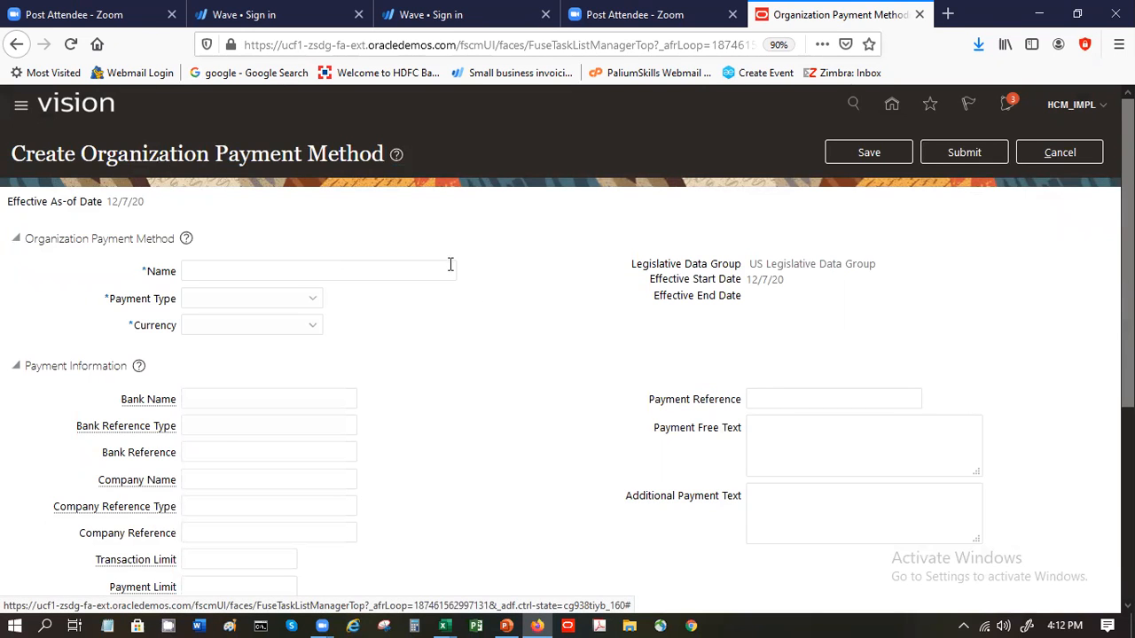
pyautogui.click(312, 299)
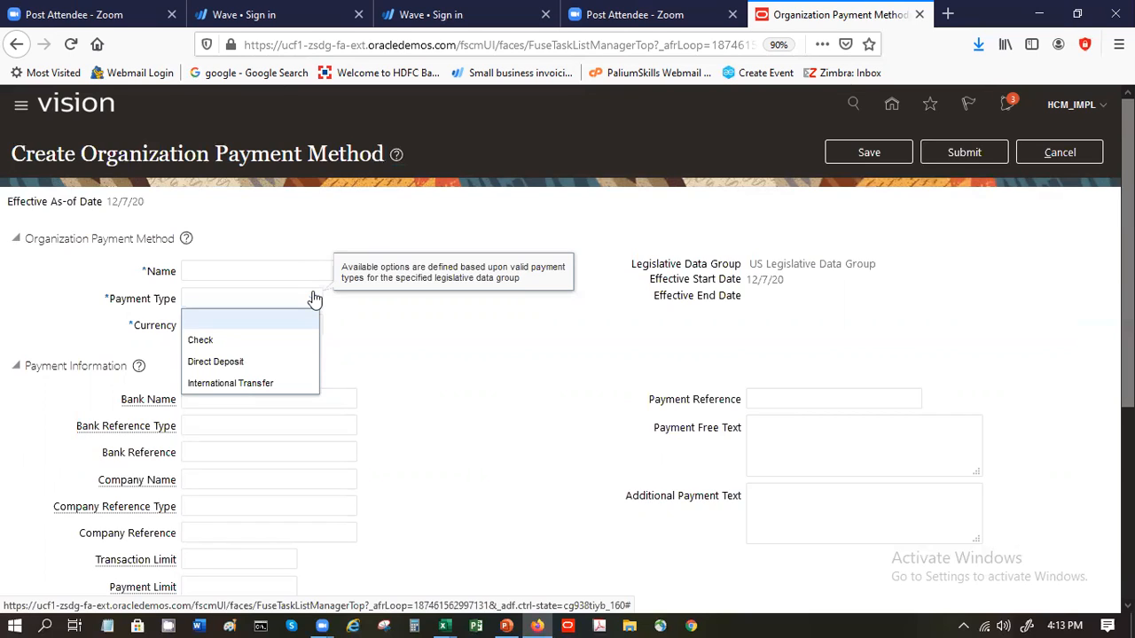
pyautogui.click(1095, 251)
pyautogui.click(1066, 156)
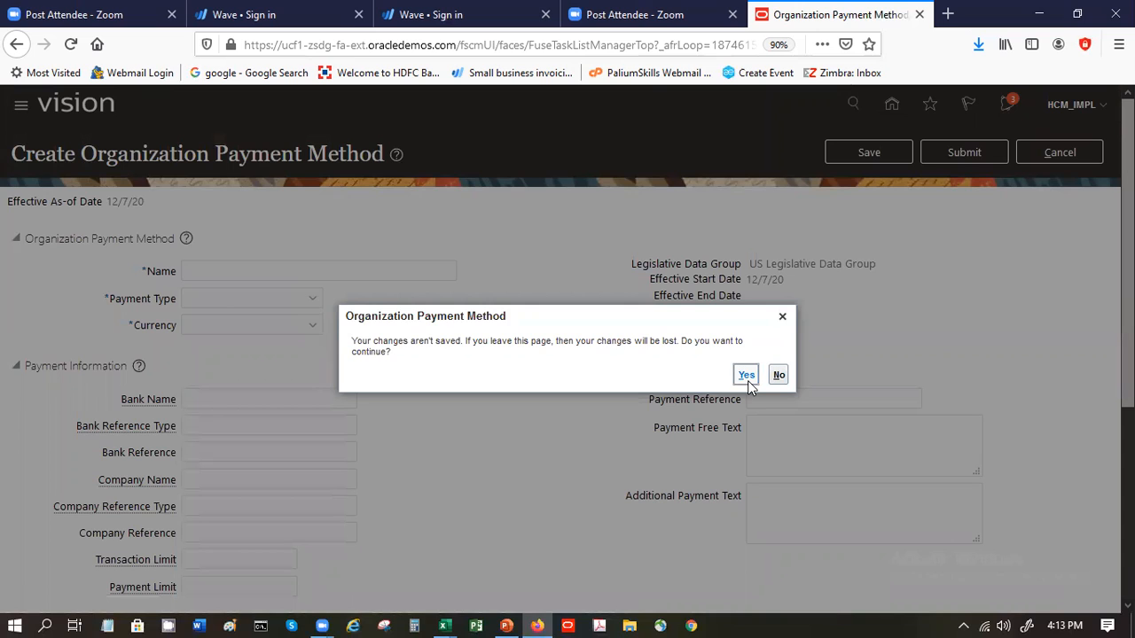
pyautogui.click(747, 379)
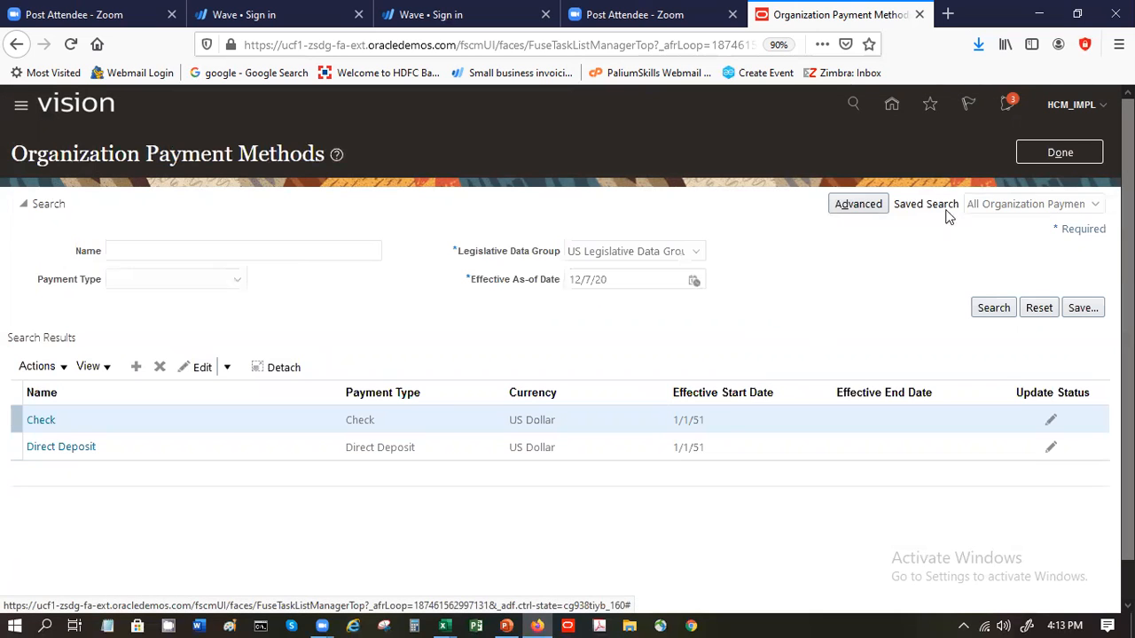
pyautogui.click(1019, 159)
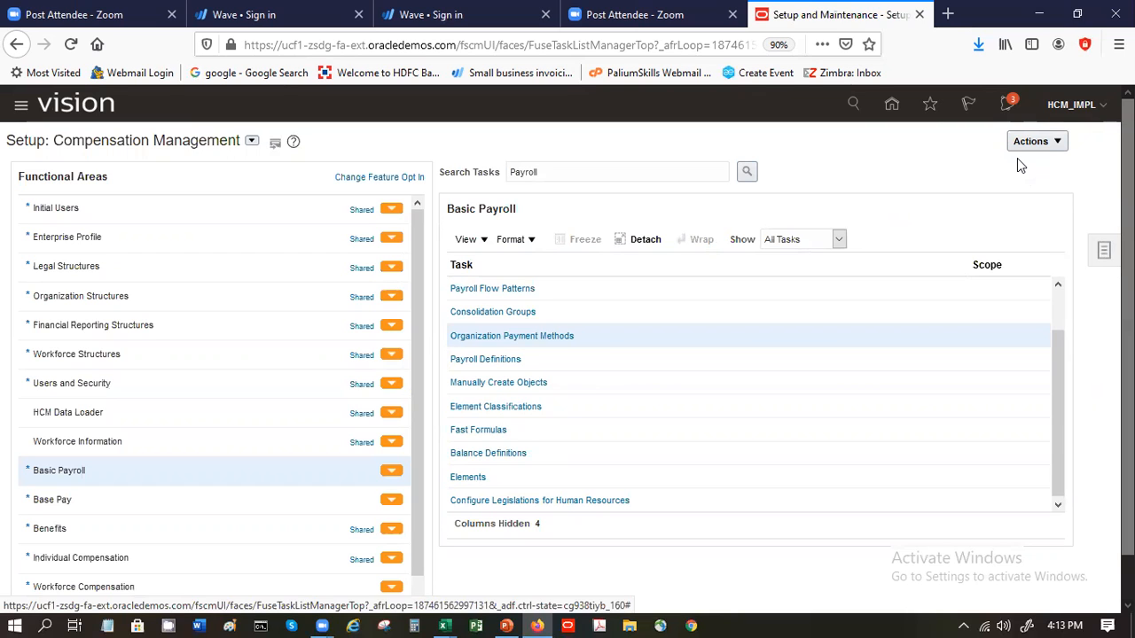
# - Open the Fast Formulas task and start a new formula named SP-hra-calc of type Oracle Payroll
pyautogui.click(468, 431)
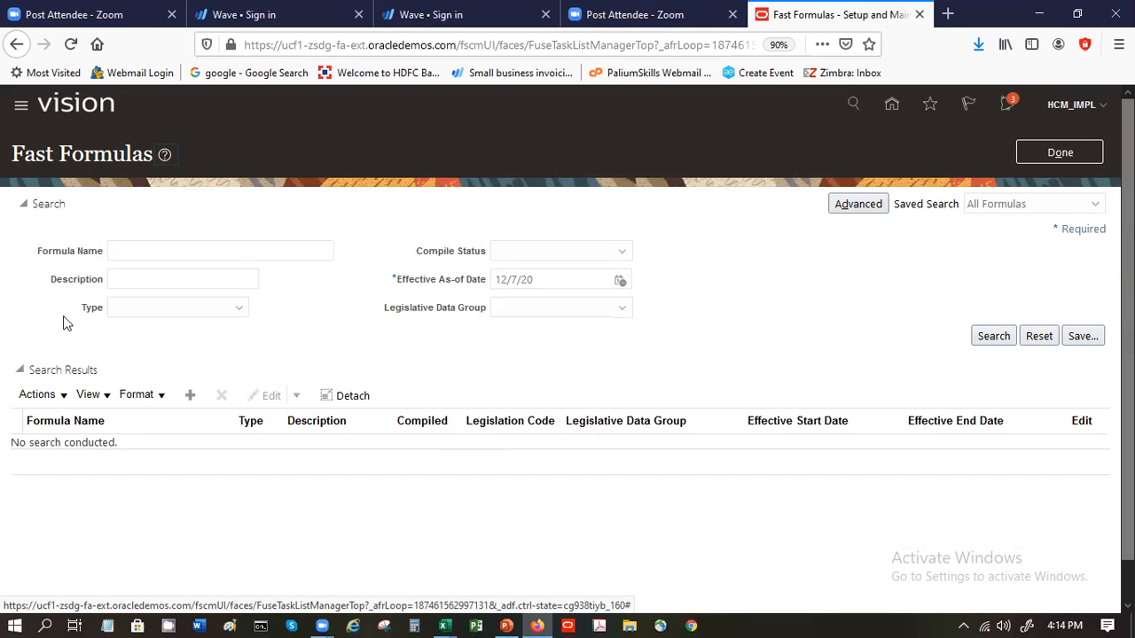
pyautogui.click(190, 396)
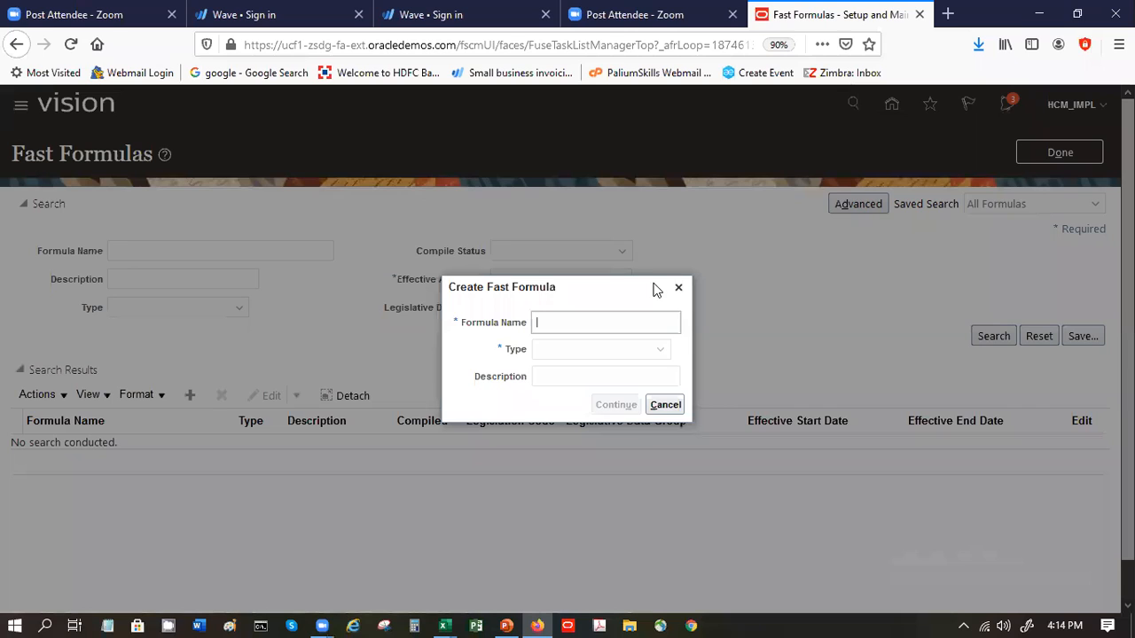
pyautogui.write('SP-')
pyautogui.press('BackSpace')
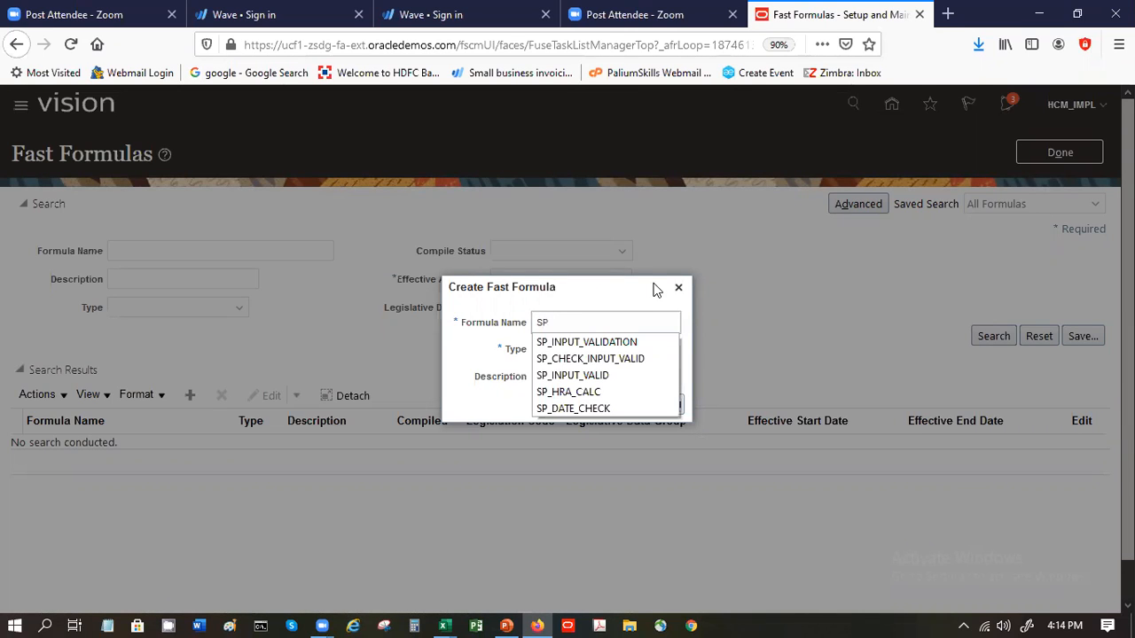
pyautogui.write('-hr')
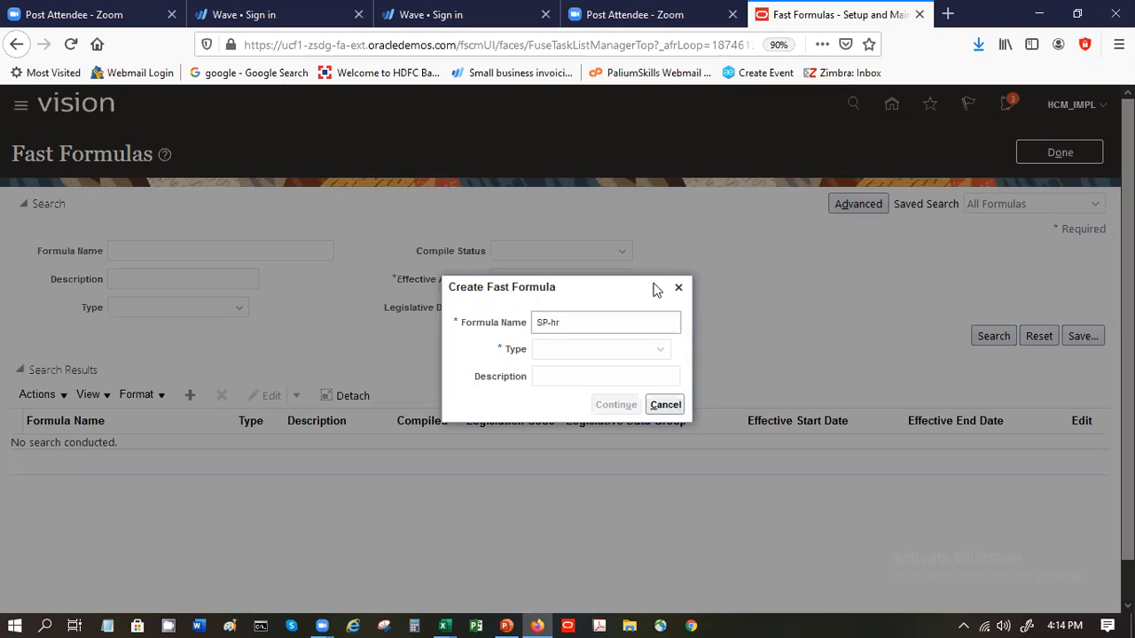
pyautogui.press('BackSpace')
pyautogui.press('BackSpace')
pyautogui.press('BackSpace')
pyautogui.write('hra-calc')
pyautogui.press('Tab')
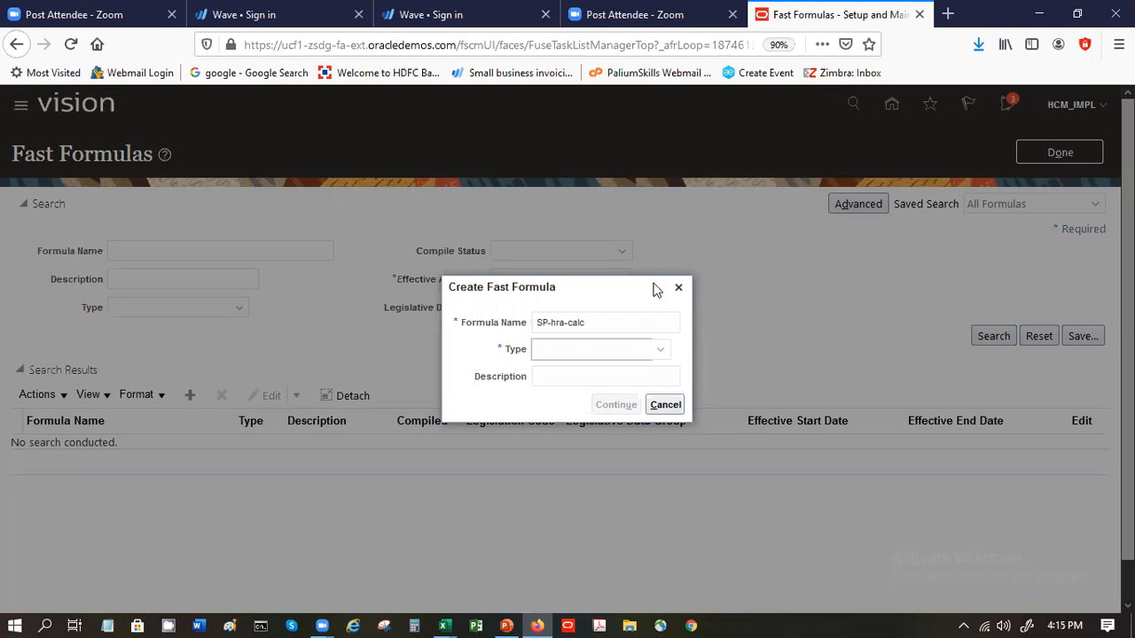
pyautogui.click(624, 354)
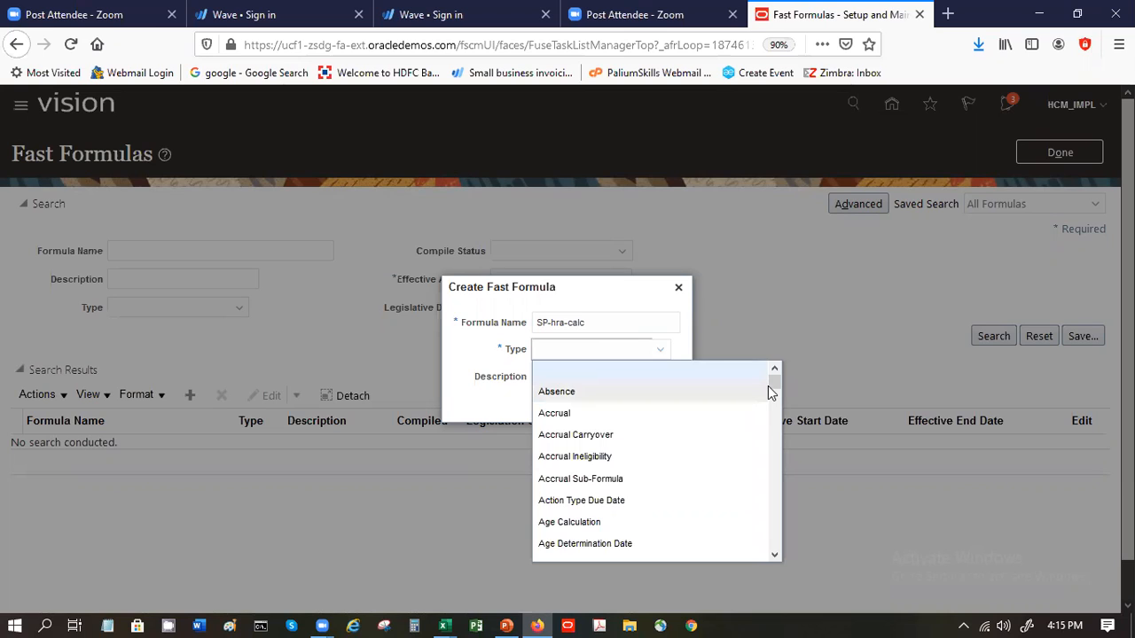
pyautogui.press('o')
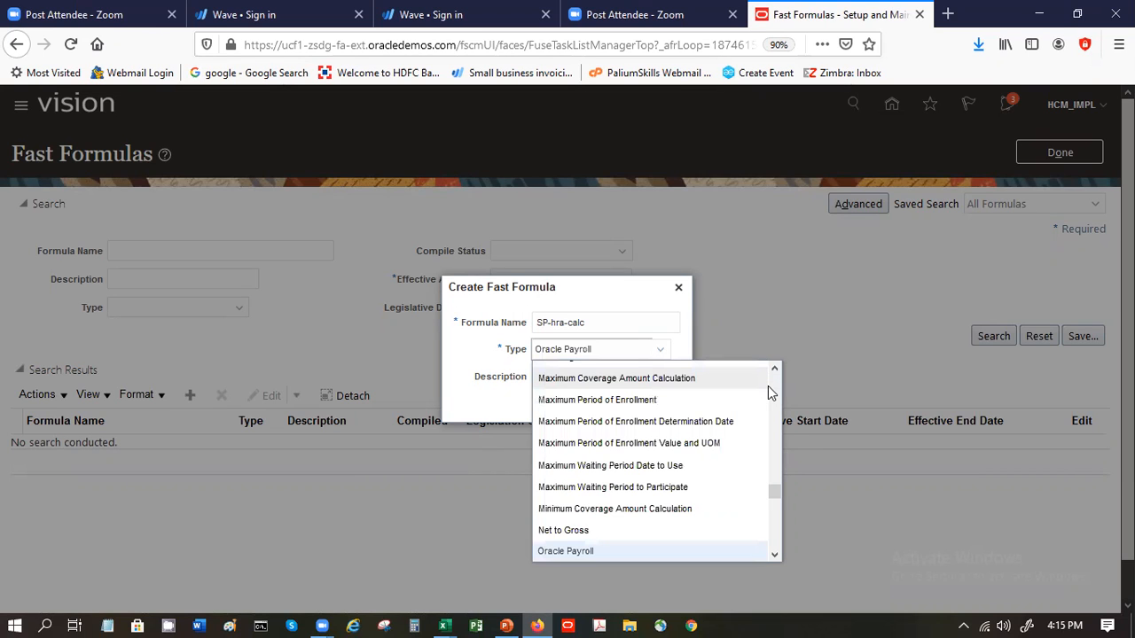
pyautogui.press('Return')
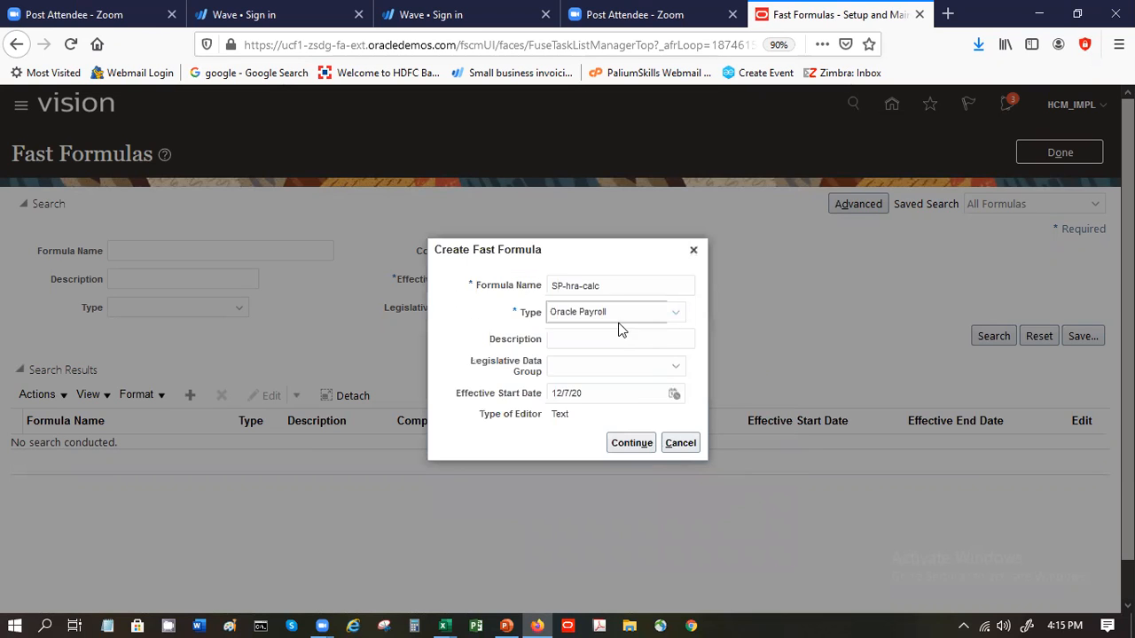
# - Assign the new formula to the US Legislative Data Group with effective start date 1/1/20, and try to continue
pyautogui.click(636, 373)
pyautogui.press('u')
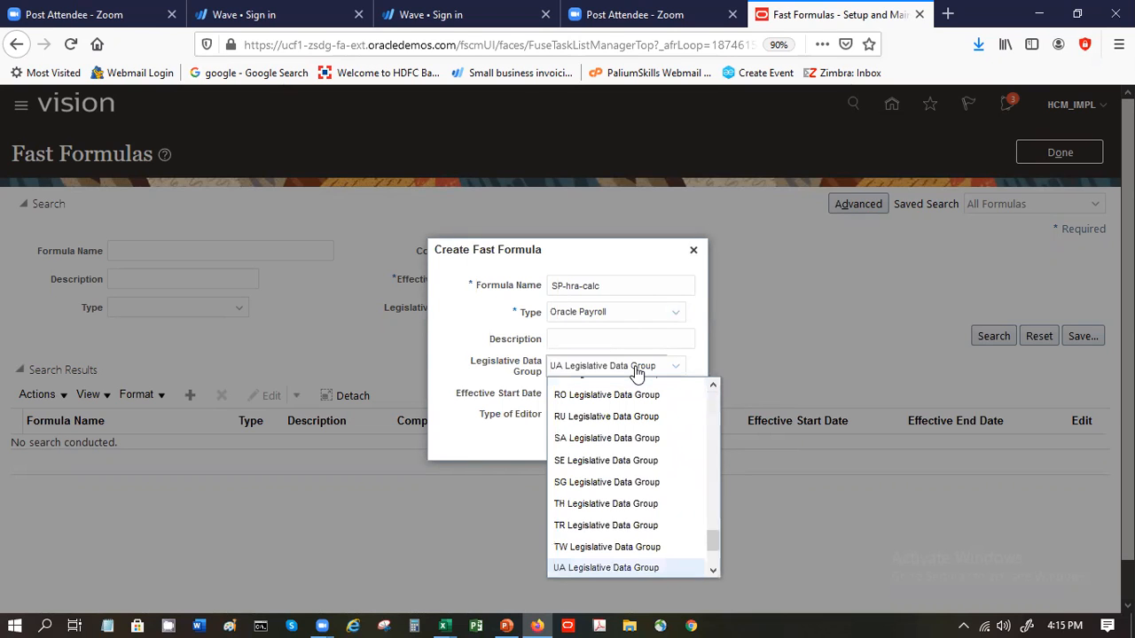
pyautogui.press('Down')
pyautogui.press('Return')
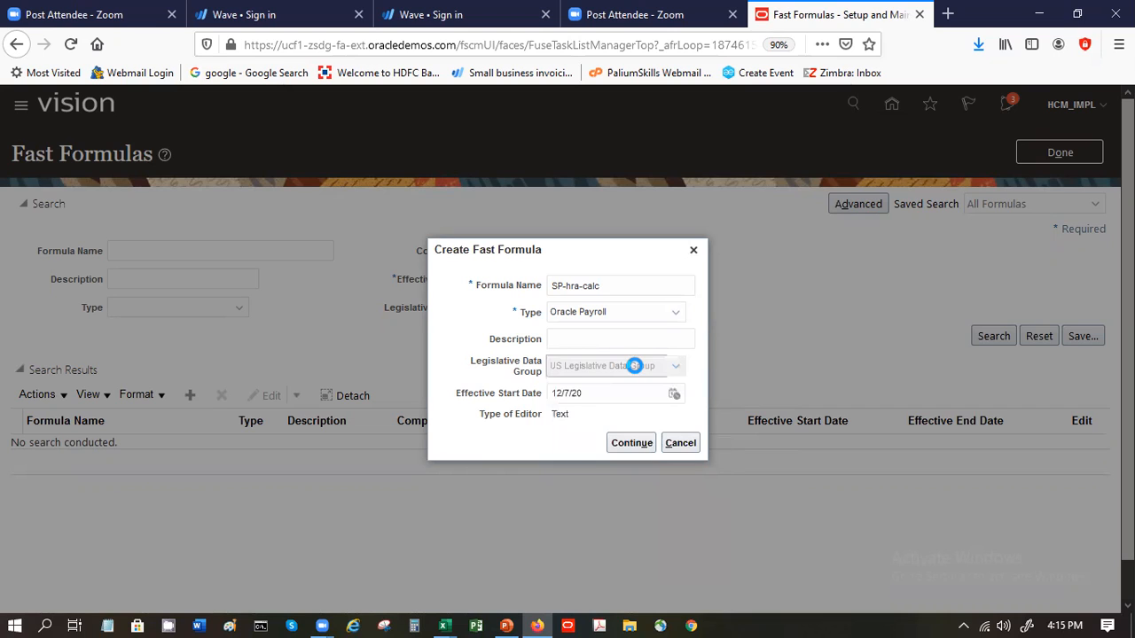
pyautogui.click(606, 393)
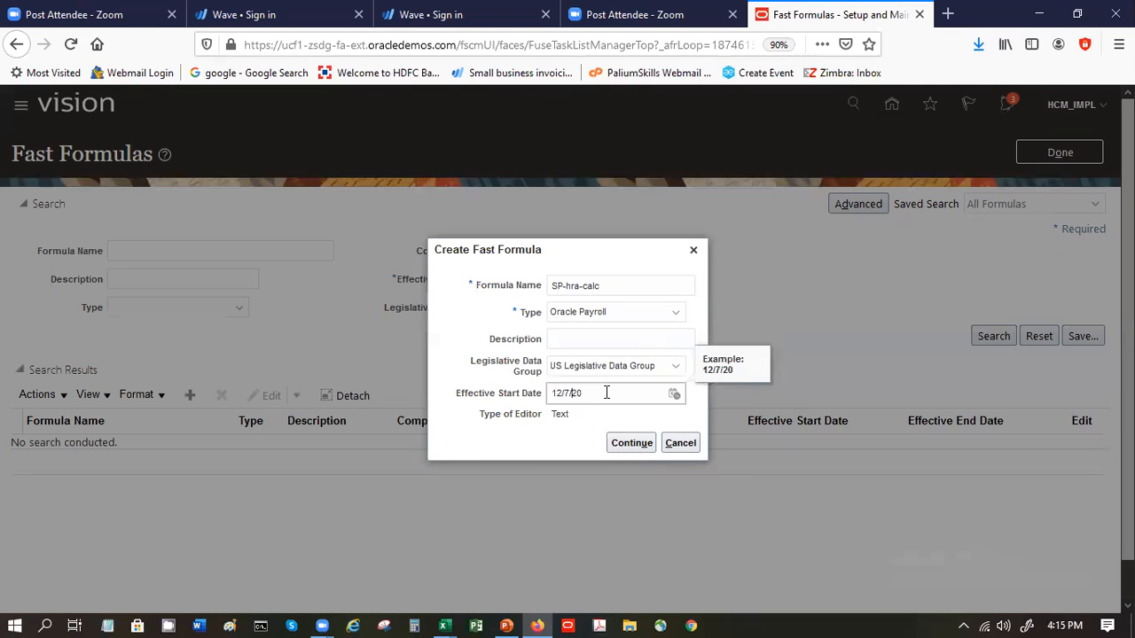
pyautogui.press('BackSpace')
pyautogui.write('1')
pyautogui.press('Left')
pyautogui.press('Left')
pyautogui.press('Left')
pyautogui.press('Left')
pyautogui.press('Left')
pyautogui.press('BackSpace')
pyautogui.press('Tab')
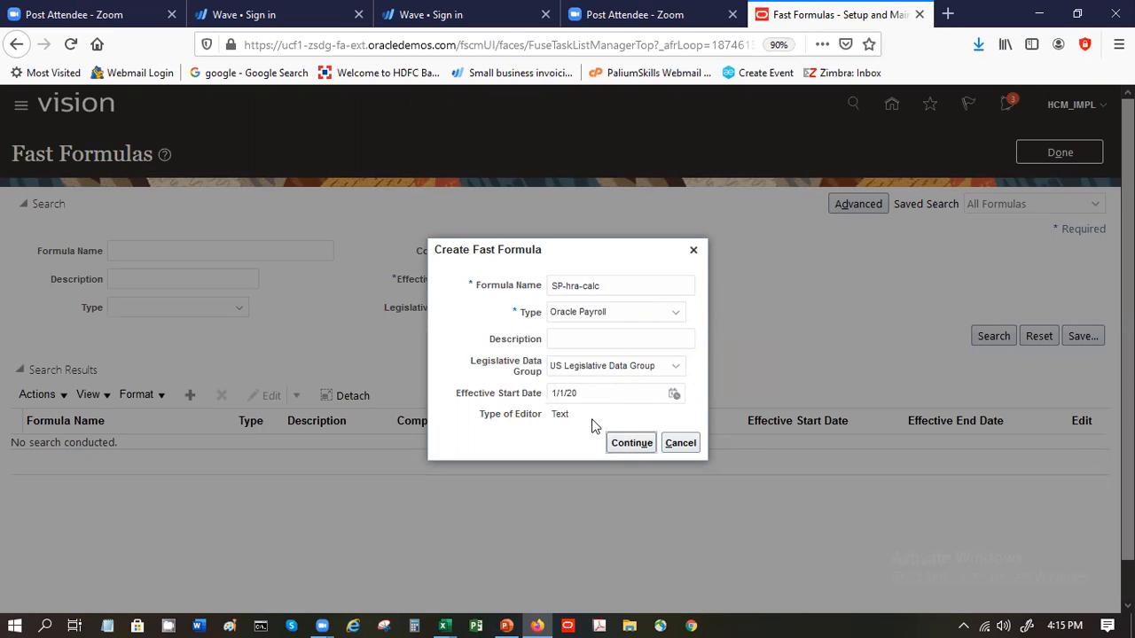
pyautogui.click(636, 441)
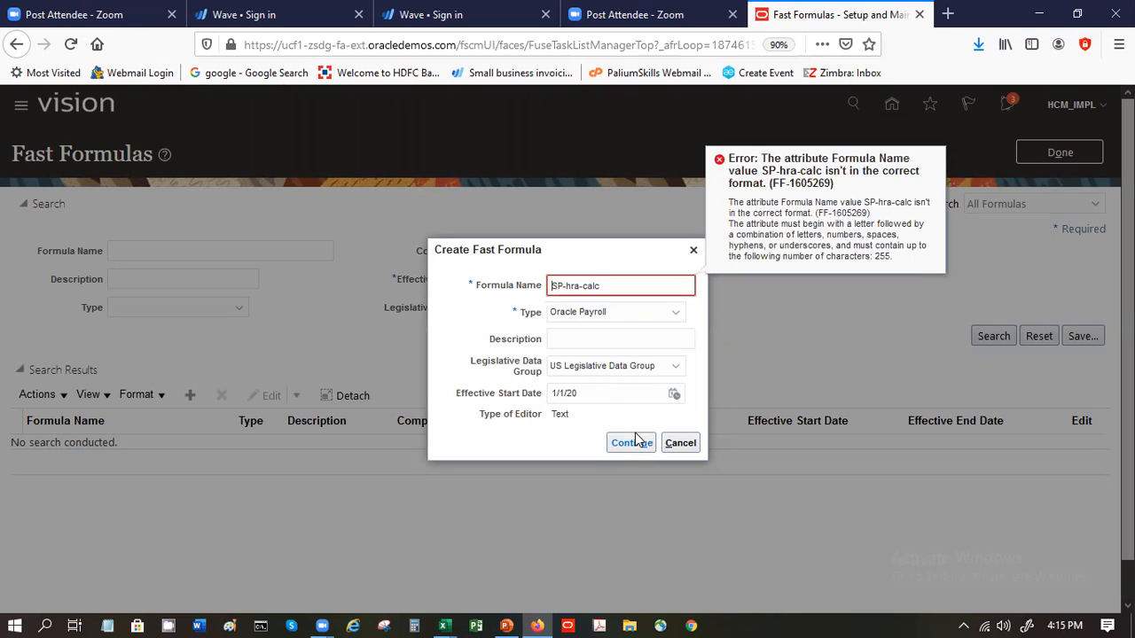
# - Try to replace the name of the new formula and continue
pyautogui.hotkey('ctrl', 'a')
pyautogui.write('sp')
pyautogui.press('BackSpace')
pyautogui.press('BackSpace')
pyautogui.click(637, 441)
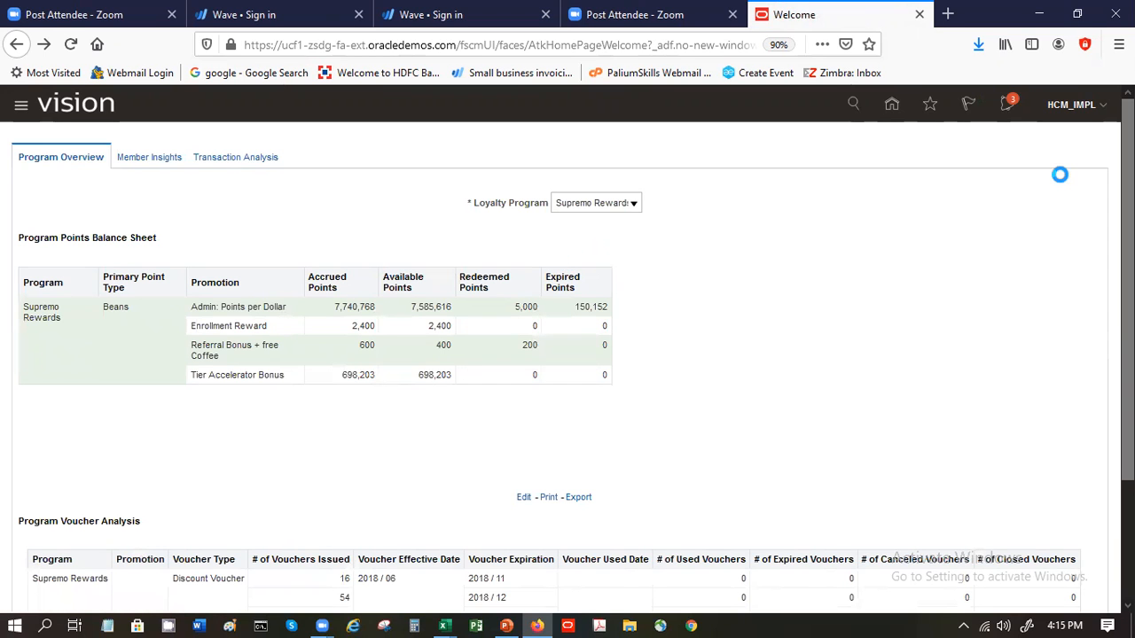
# - Search the Setup and Maintenance tasks for "formula" and choose the Fast Formulas task of the Basic Payroll area
pyautogui.click(1083, 110)
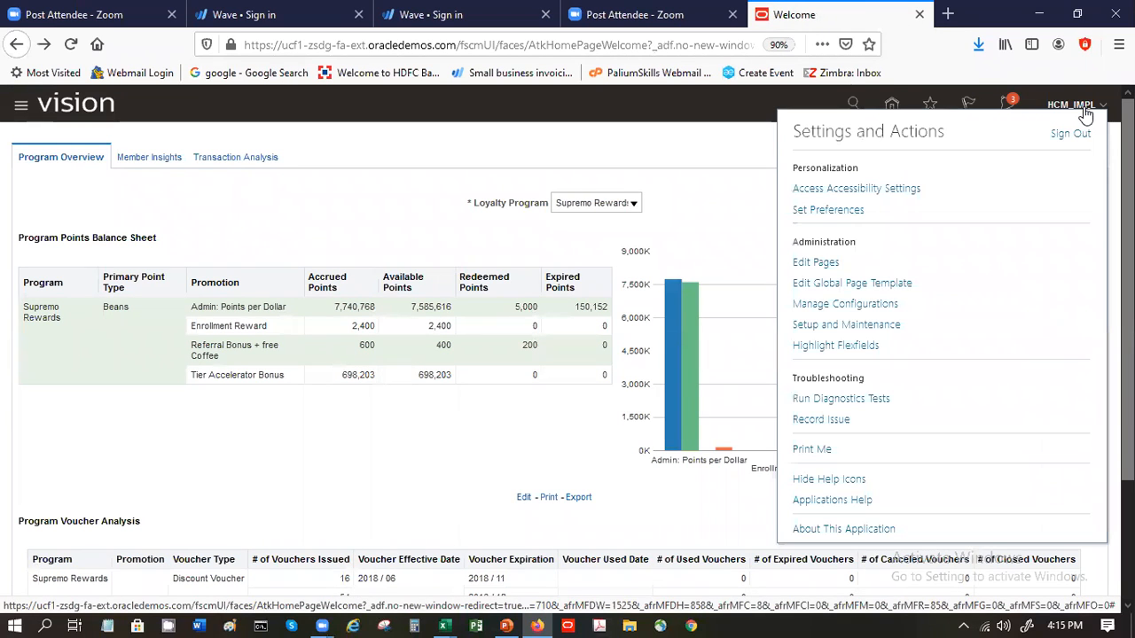
pyautogui.click(825, 325)
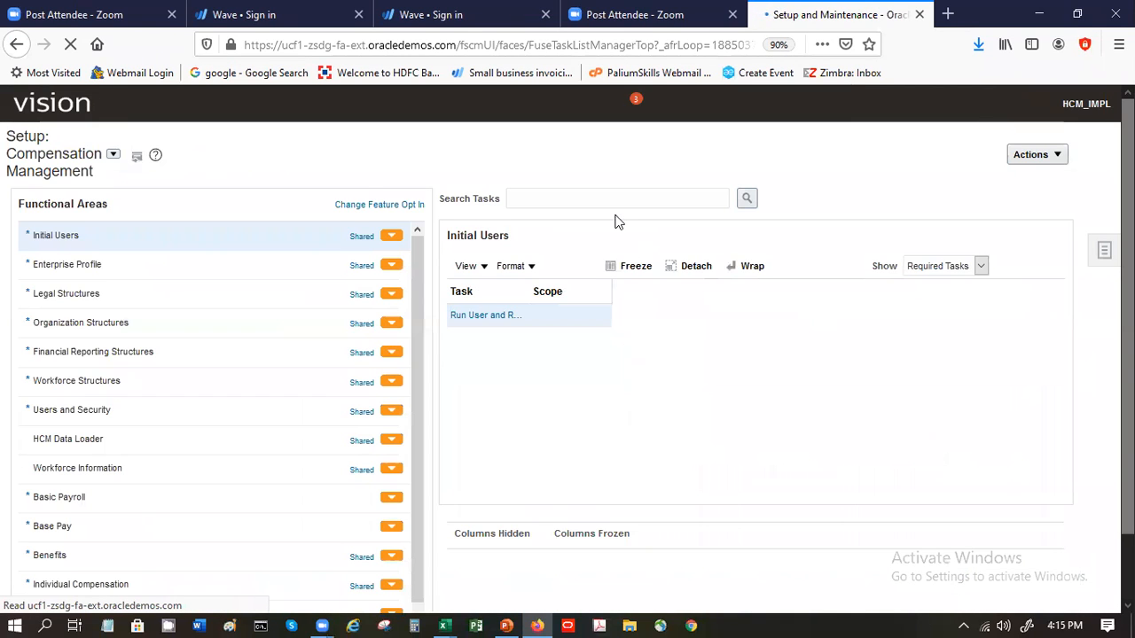
pyautogui.click(599, 173)
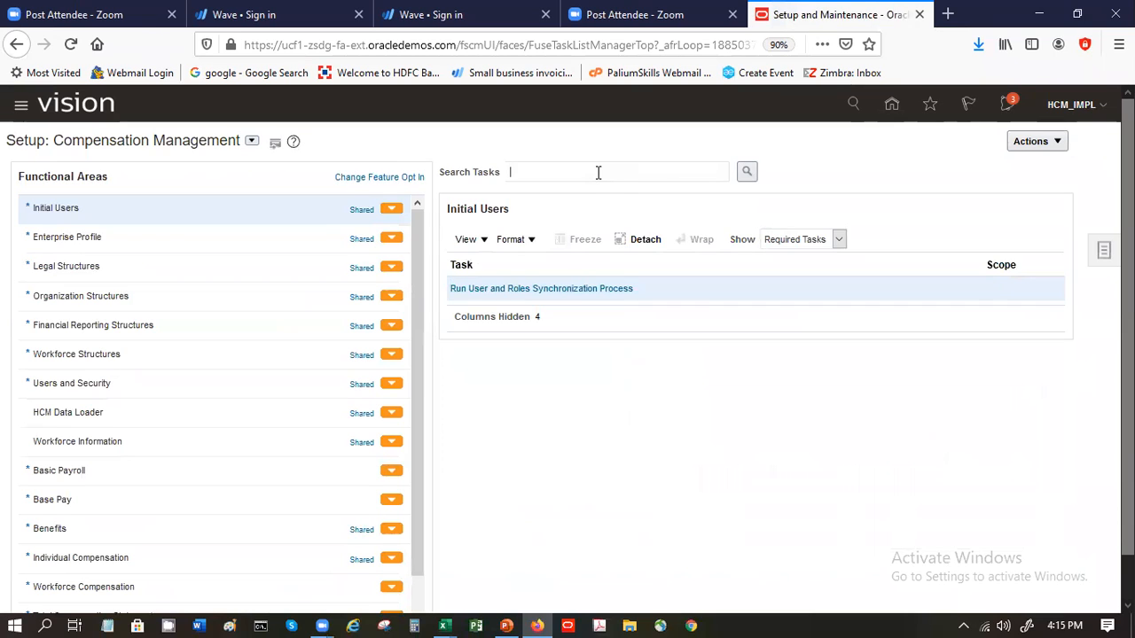
pyautogui.write('PA')
pyautogui.press('BackSpace')
pyautogui.press('BackSpace')
pyautogui.write('formula')
pyautogui.press('Return')
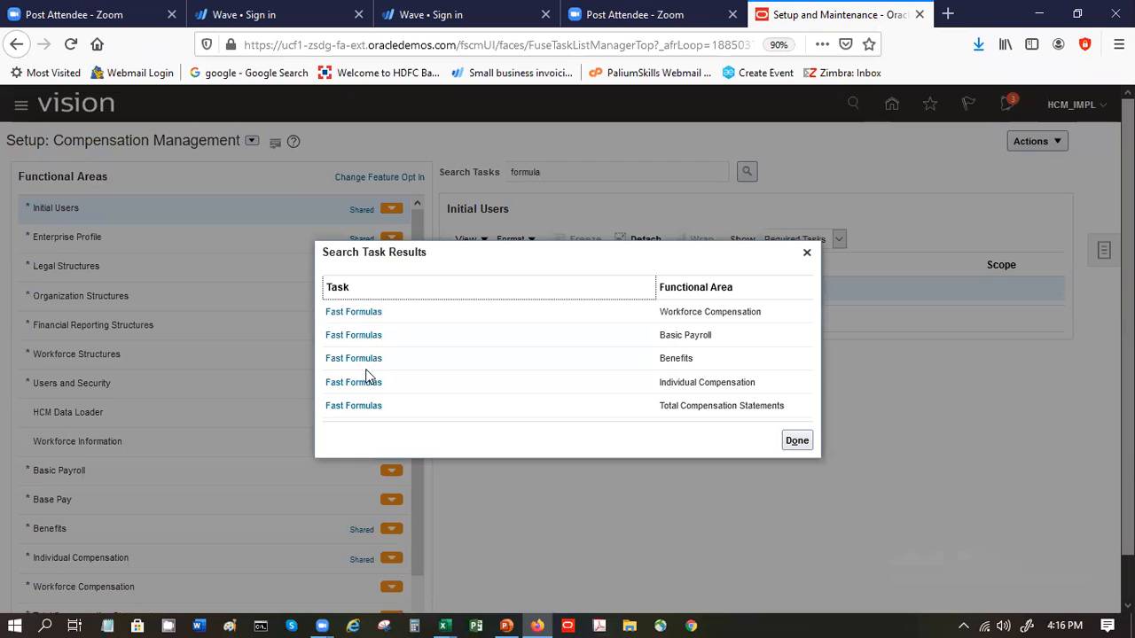
pyautogui.click(354, 338)
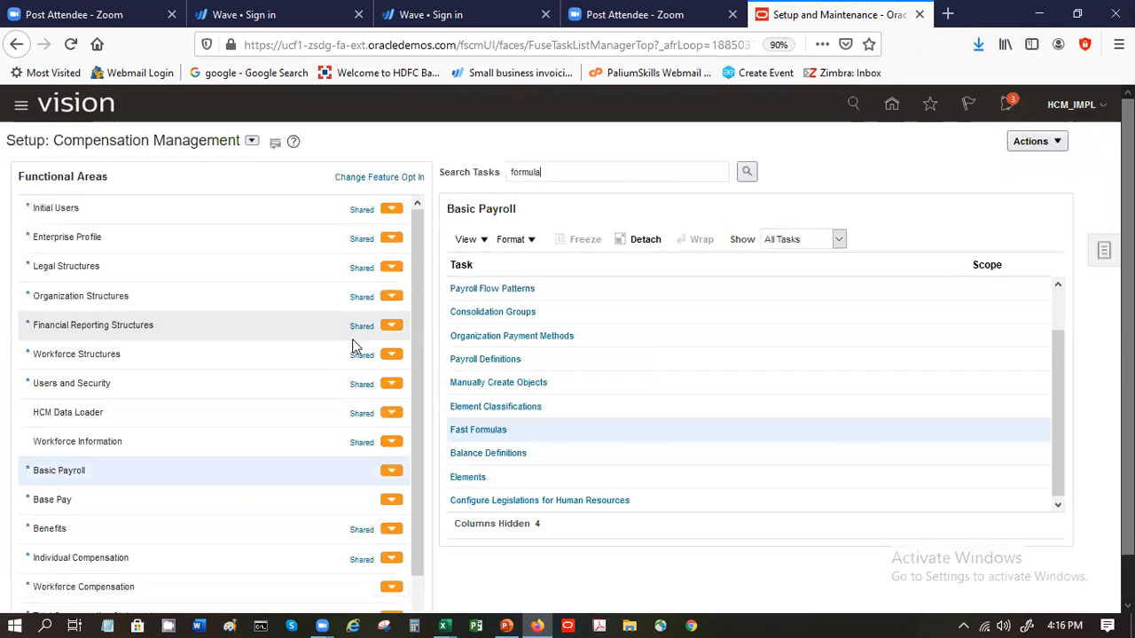
# - Open the Fast Formulas task and start a new formula named sp_hra_calculation of type Oracle Payroll
pyautogui.click(490, 429)
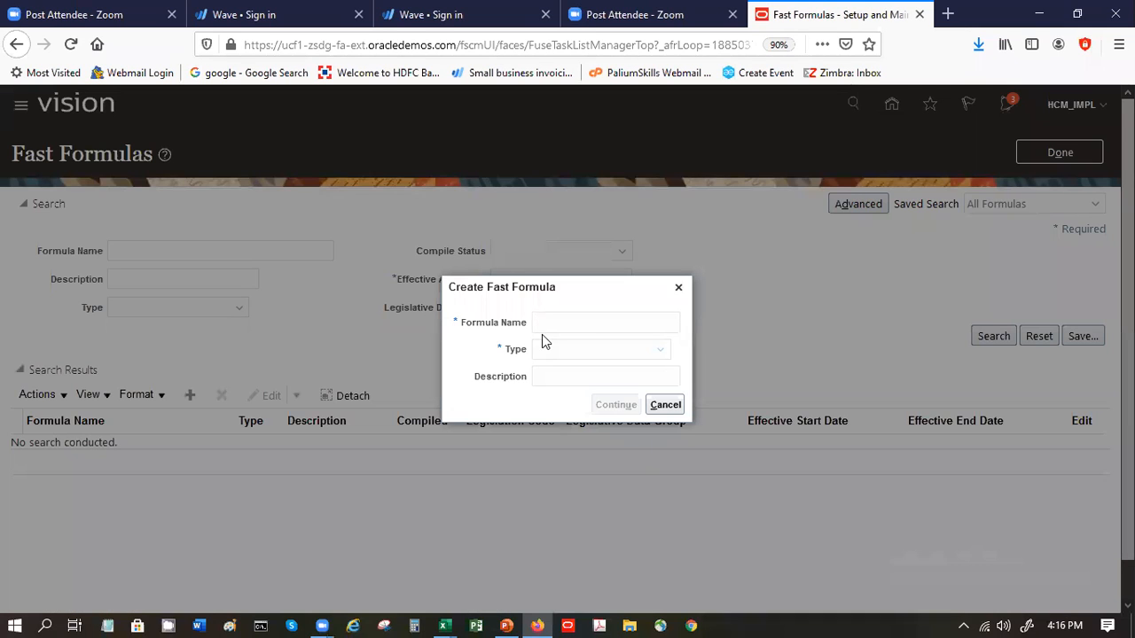
pyautogui.write('sp')
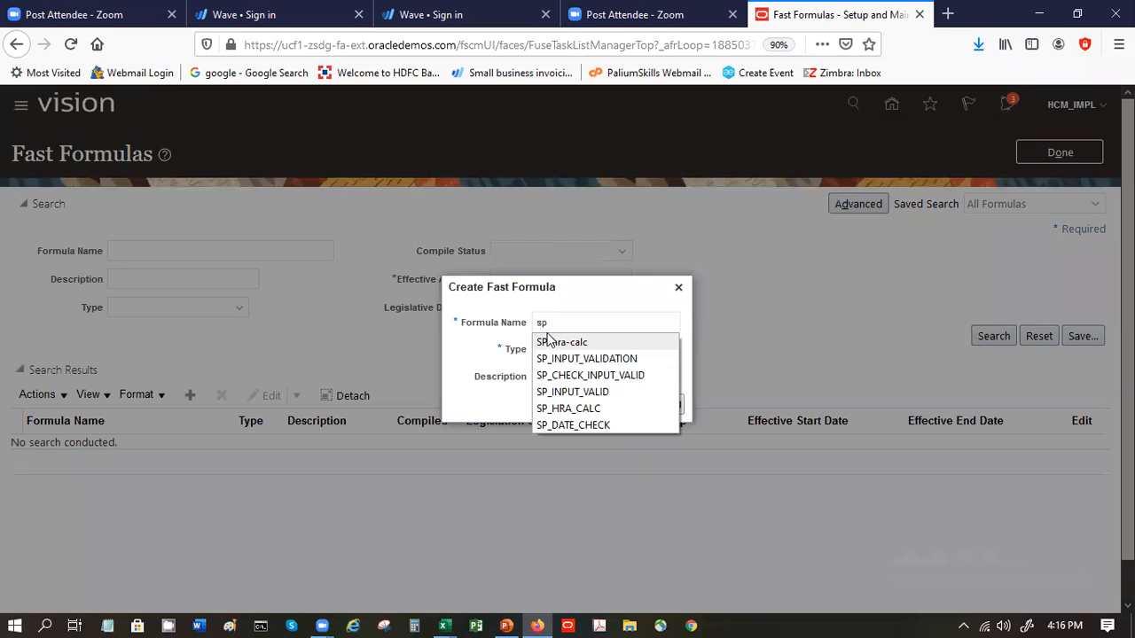
pyautogui.write('_hr')
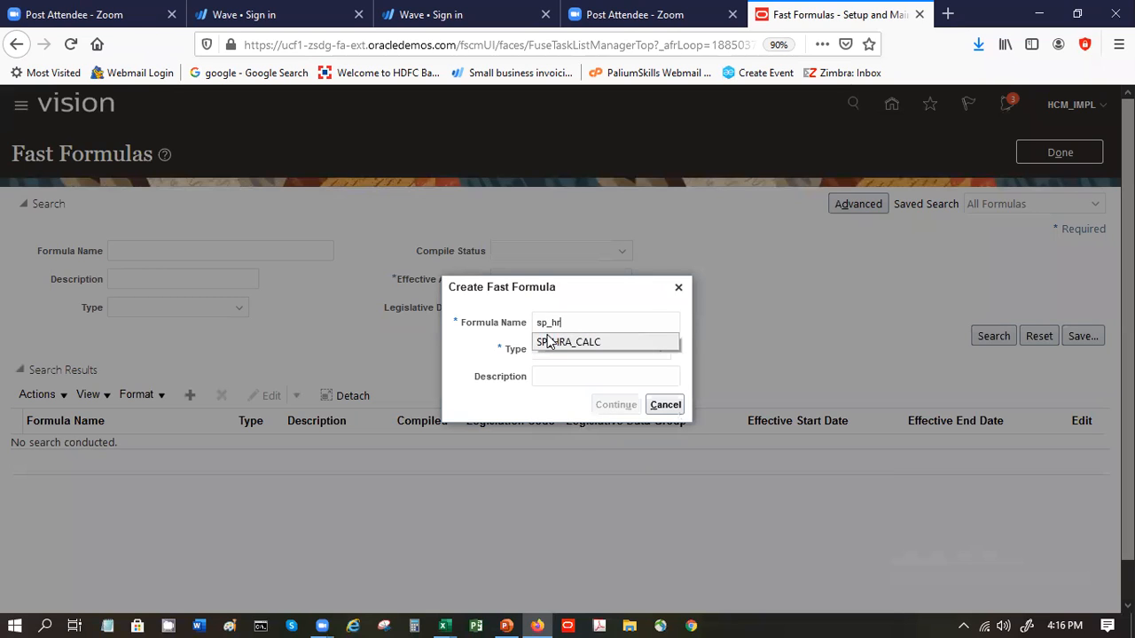
pyautogui.write('a_calculation')
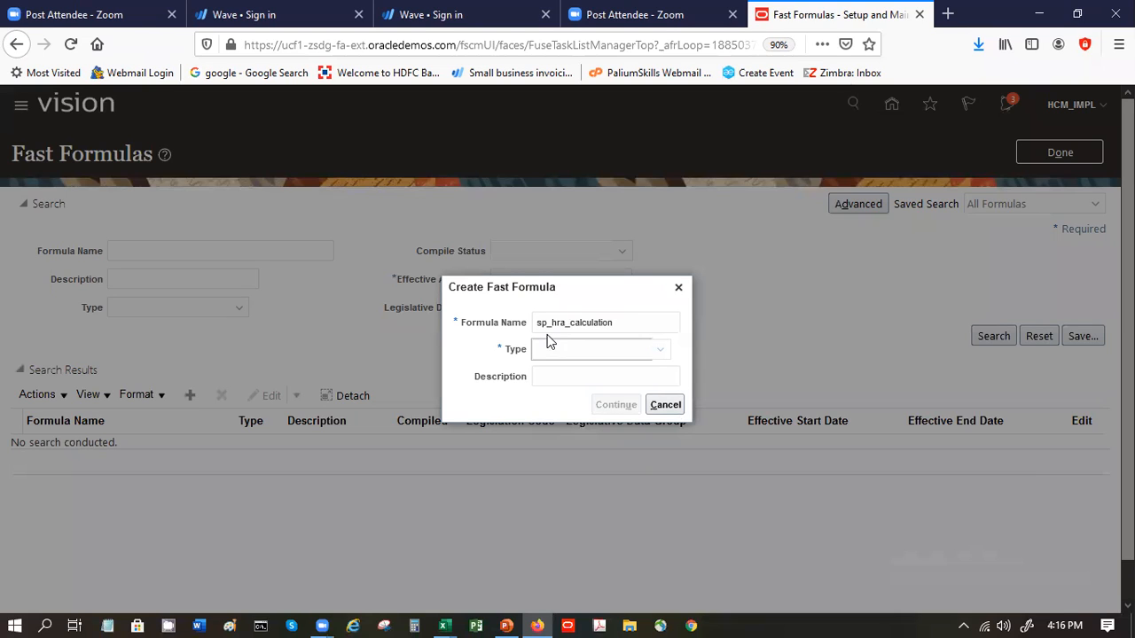
pyautogui.write('oll')
pyautogui.press('Tab')
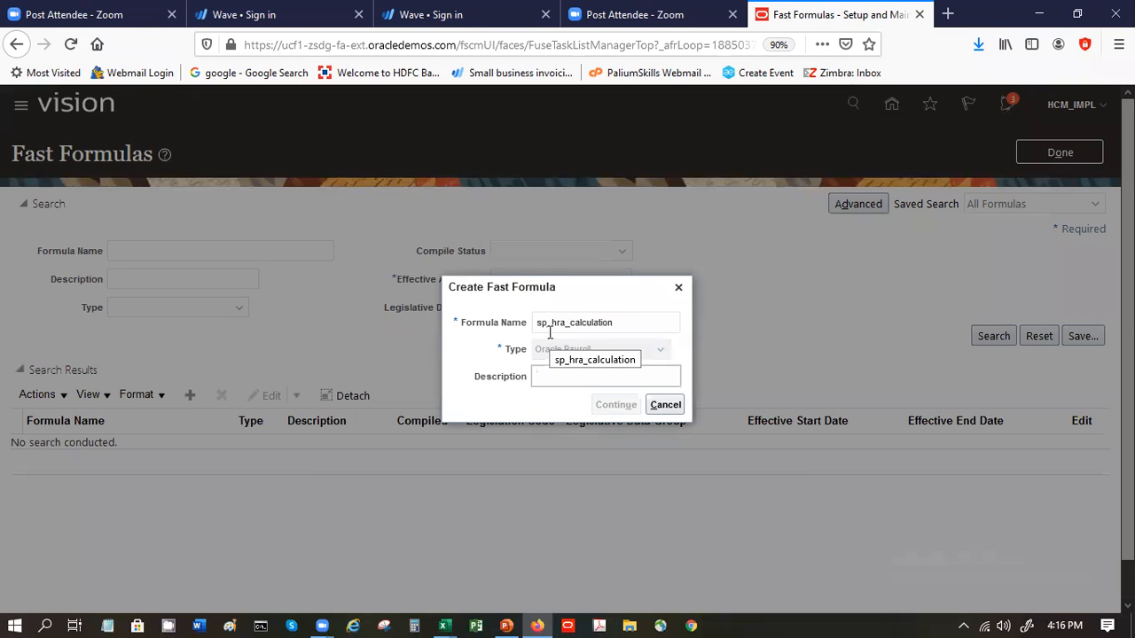
pyautogui.press('Tab')
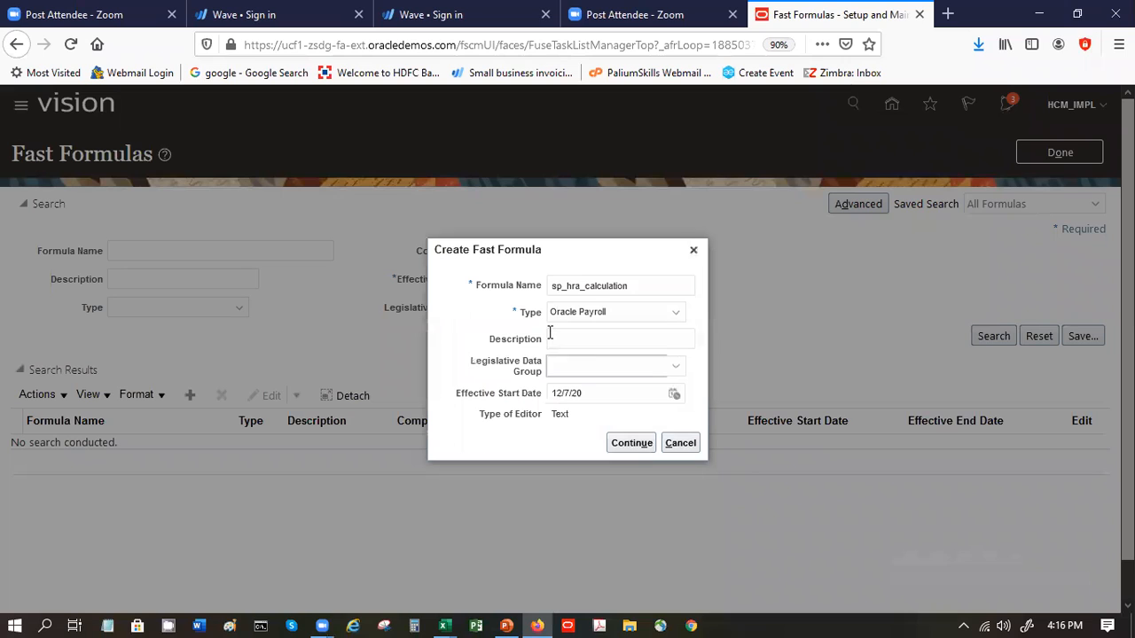
# - Assign the new formula to the US Legislative Data Group with effective start date 1/1/2020 and continue to the formula editor
pyautogui.press('u')
pyautogui.press('Tab')
pyautogui.write('1')
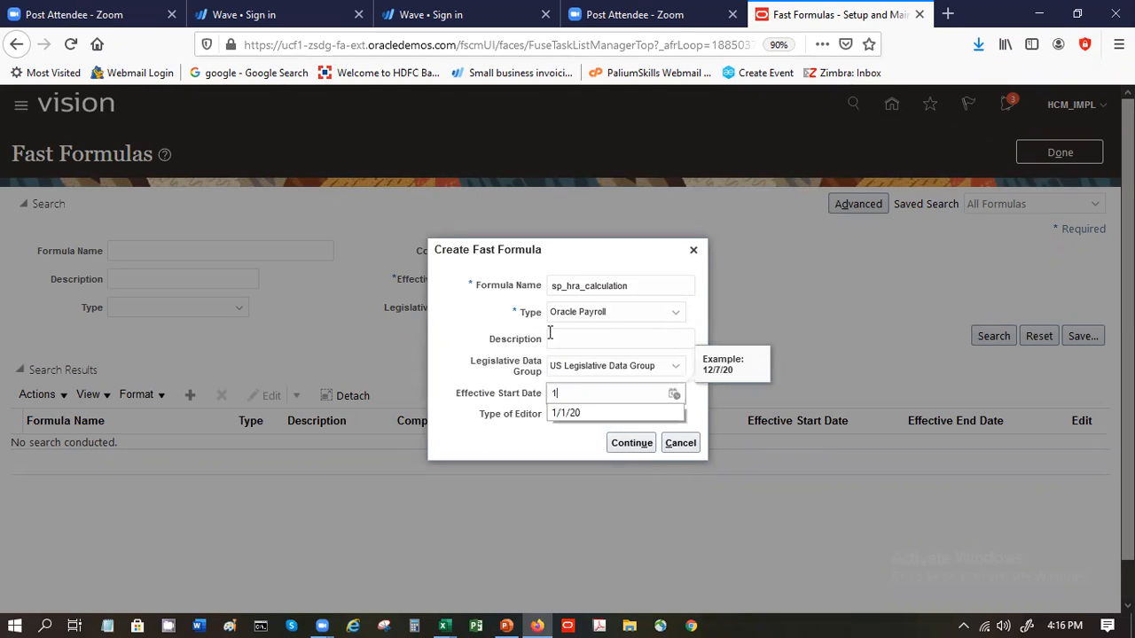
pyautogui.write('/1/')
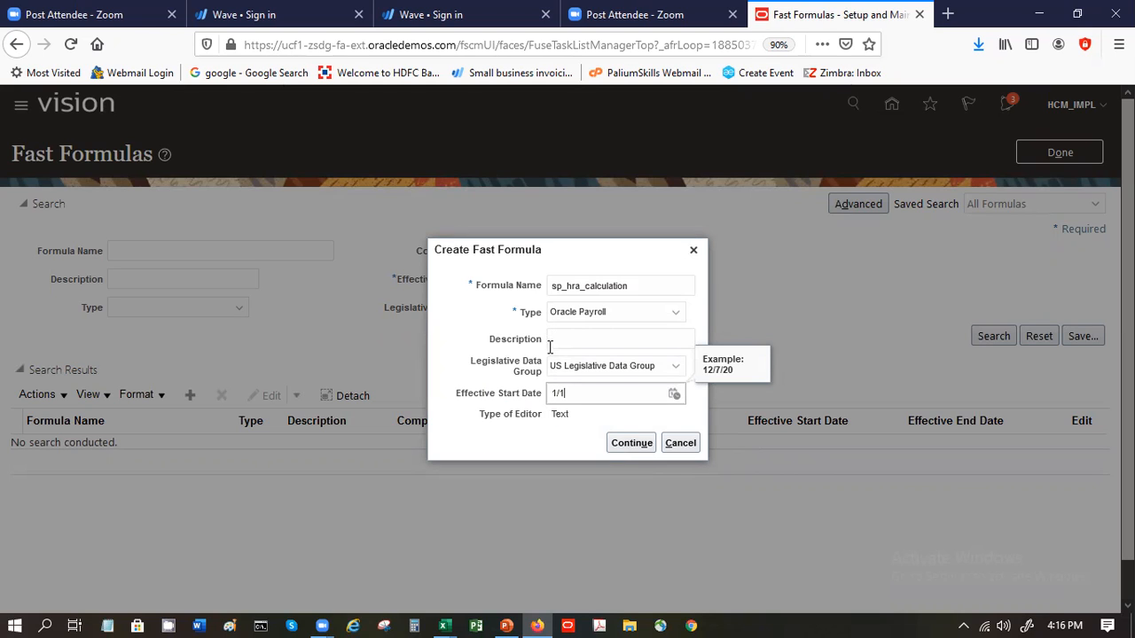
pyautogui.write('2020')
pyautogui.click(631, 443)
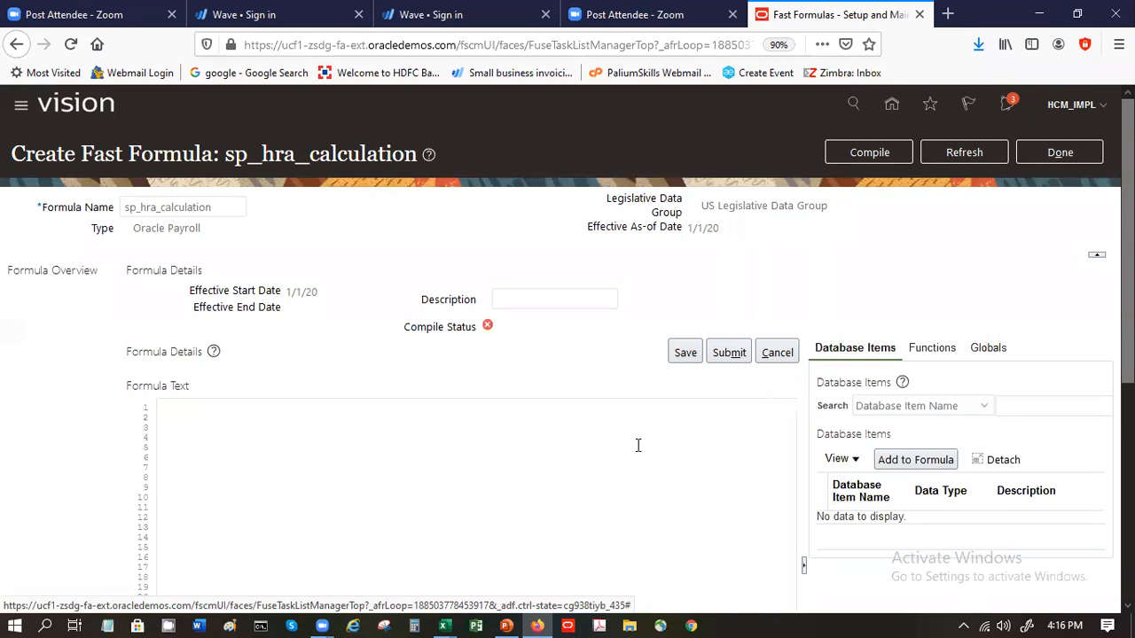
pyautogui.click(638, 445)
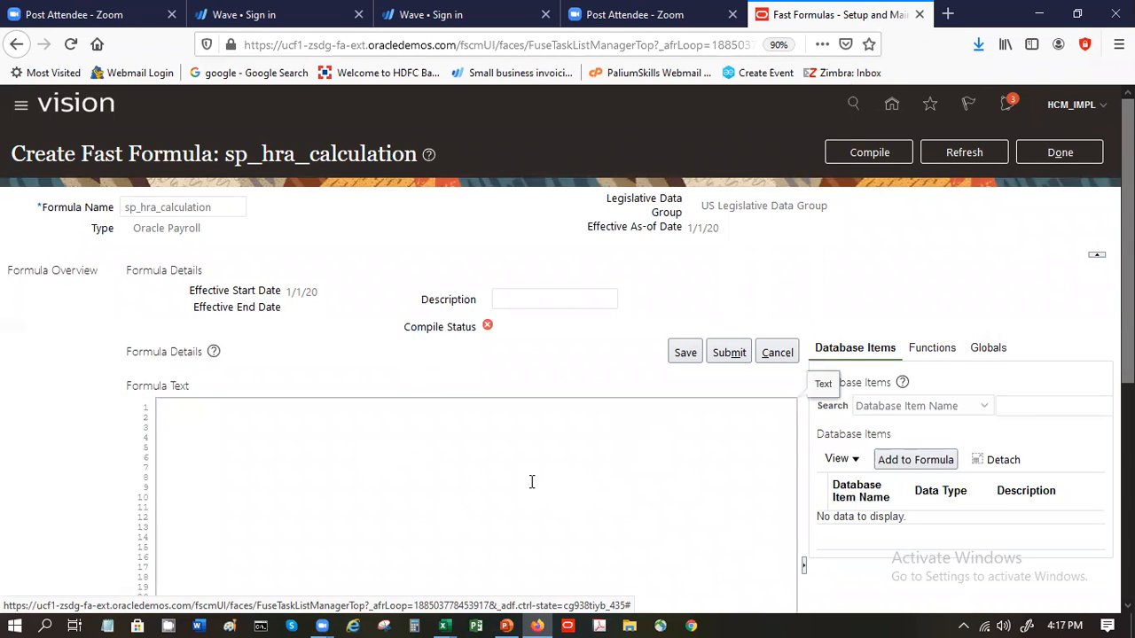
# - Switch to PowerPoint, select the formula lines on the HRA Calculation Formula slide, and open Notepad
pyautogui.click(510, 620)
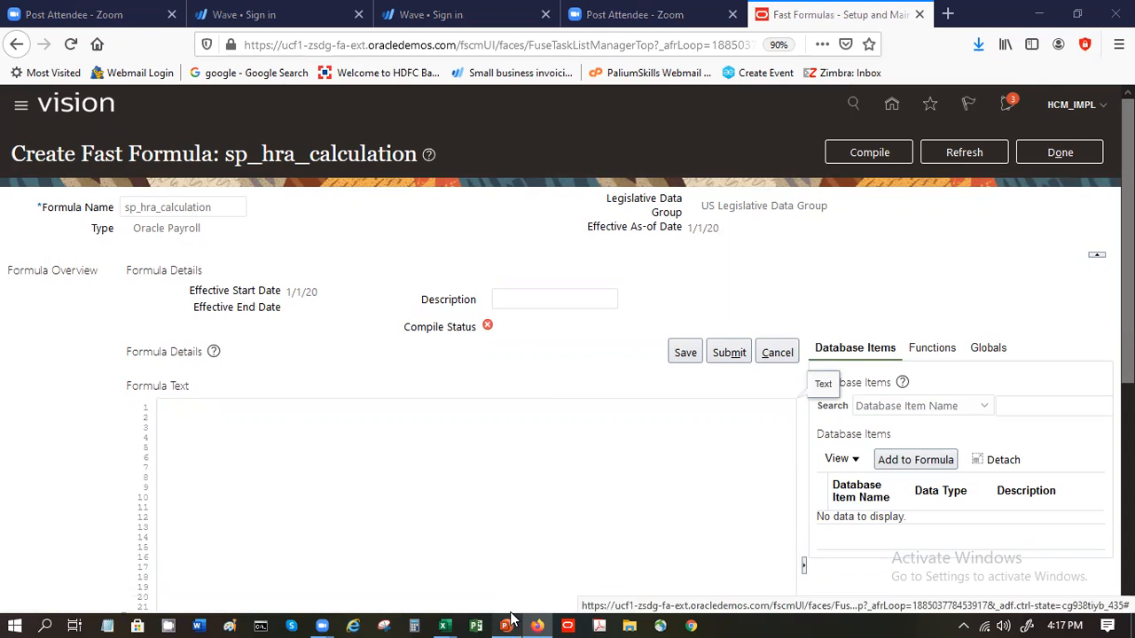
pyautogui.scroll(1, 512, 443)
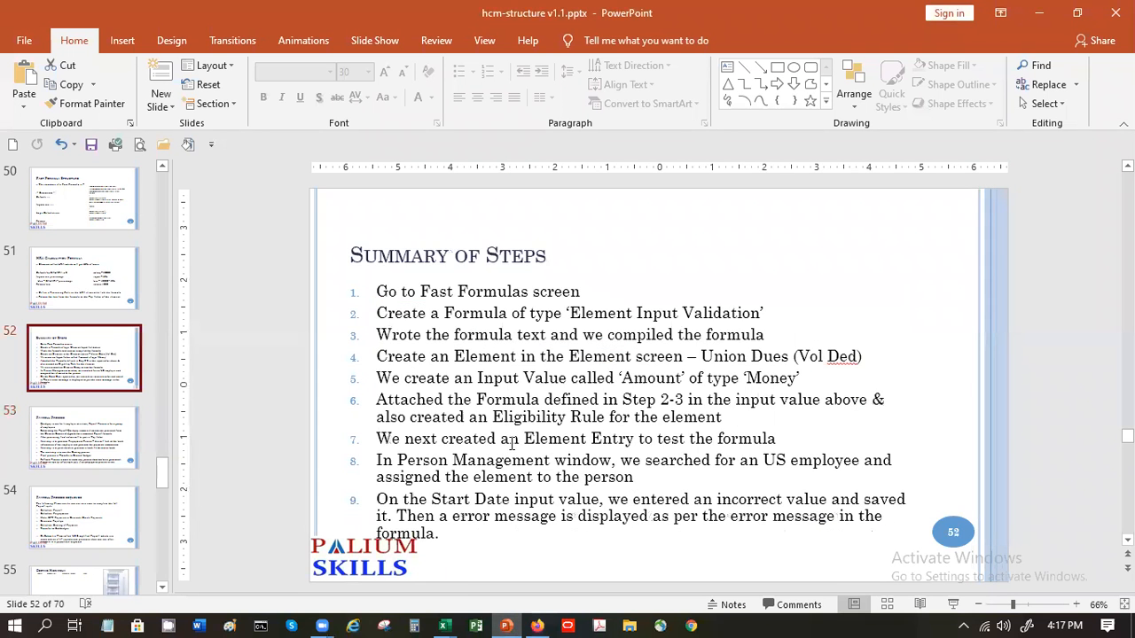
pyautogui.scroll(1, 512, 443)
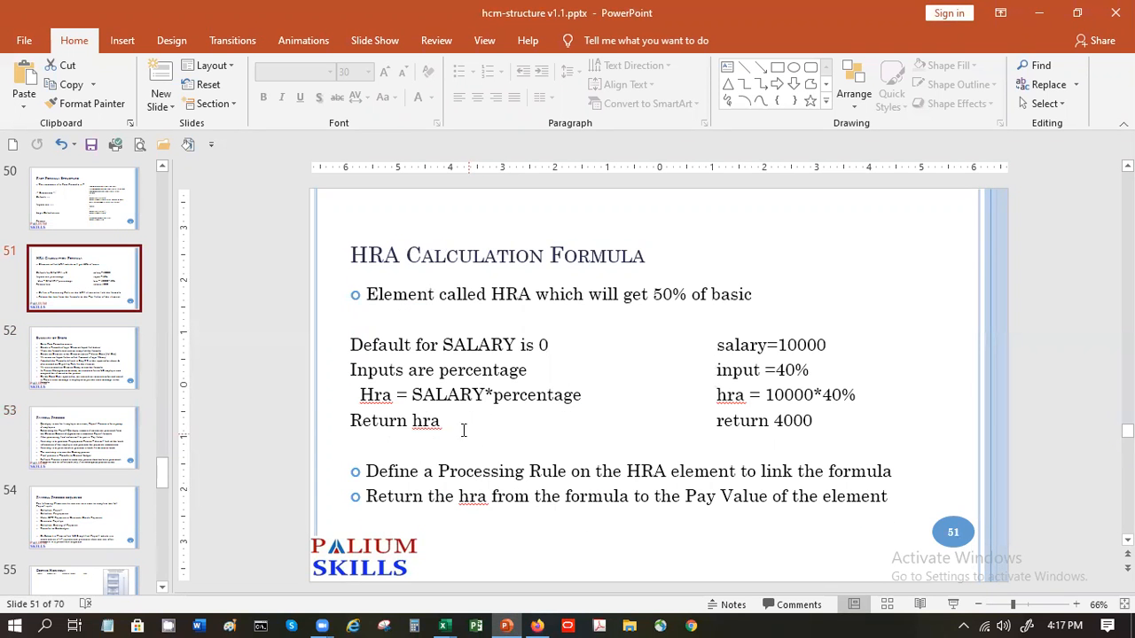
pyautogui.moveTo(456, 423)
pyautogui.mouseDown()
pyautogui.moveTo(415, 424)
pyautogui.moveTo(385, 372)
pyautogui.moveTo(358, 370)
pyautogui.moveTo(369, 353)
pyautogui.mouseUp()
pyautogui.click(506, 420)
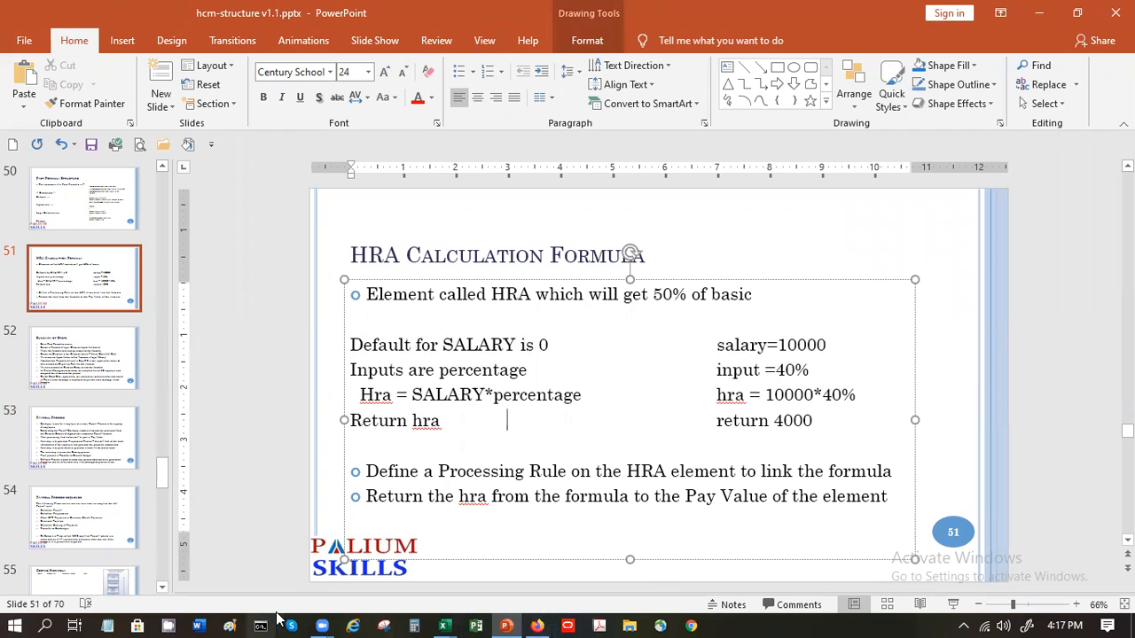
pyautogui.rightClick(104, 622)
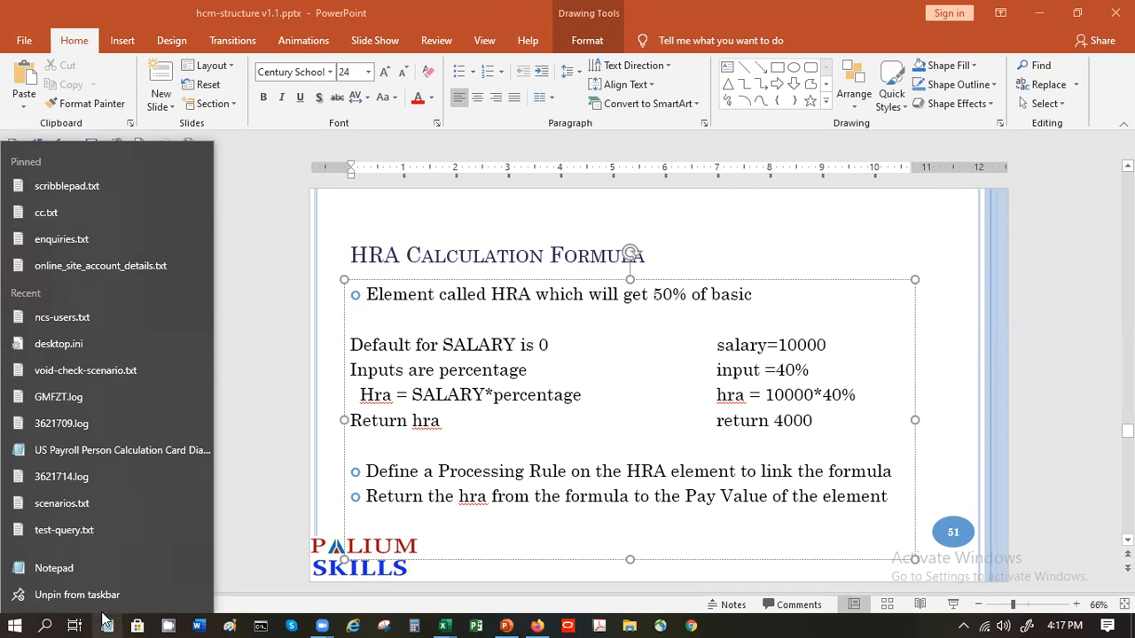
pyautogui.click(106, 624)
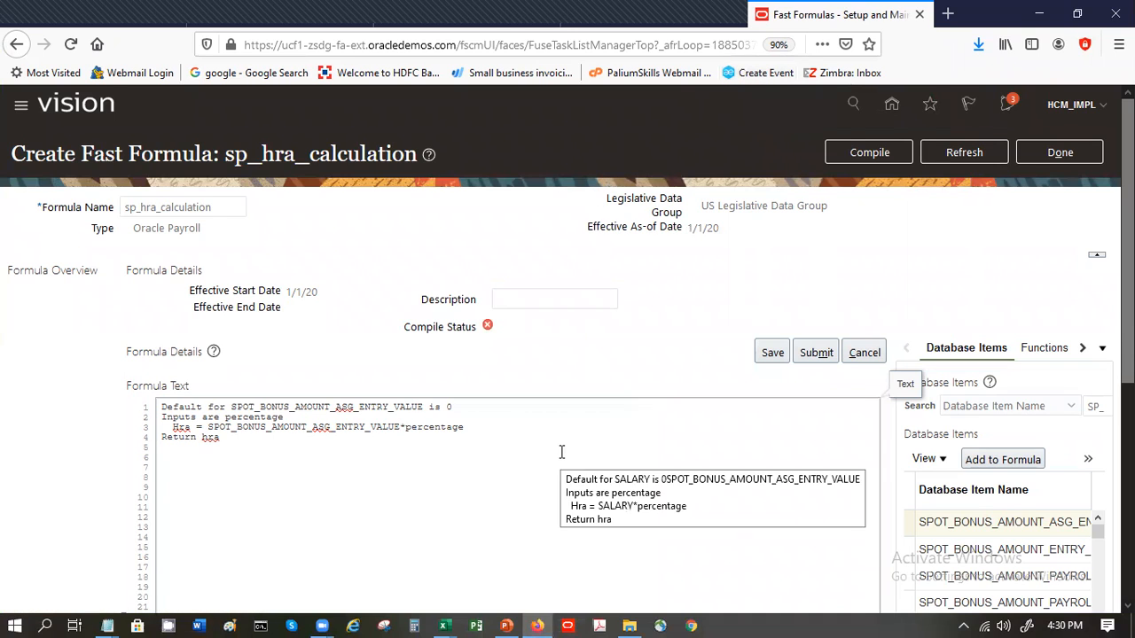
# - Save, compile and submit the sp_hra_calculation formula, refresh its compile status, and return to the Fast Formulas list
pyautogui.click(772, 353)
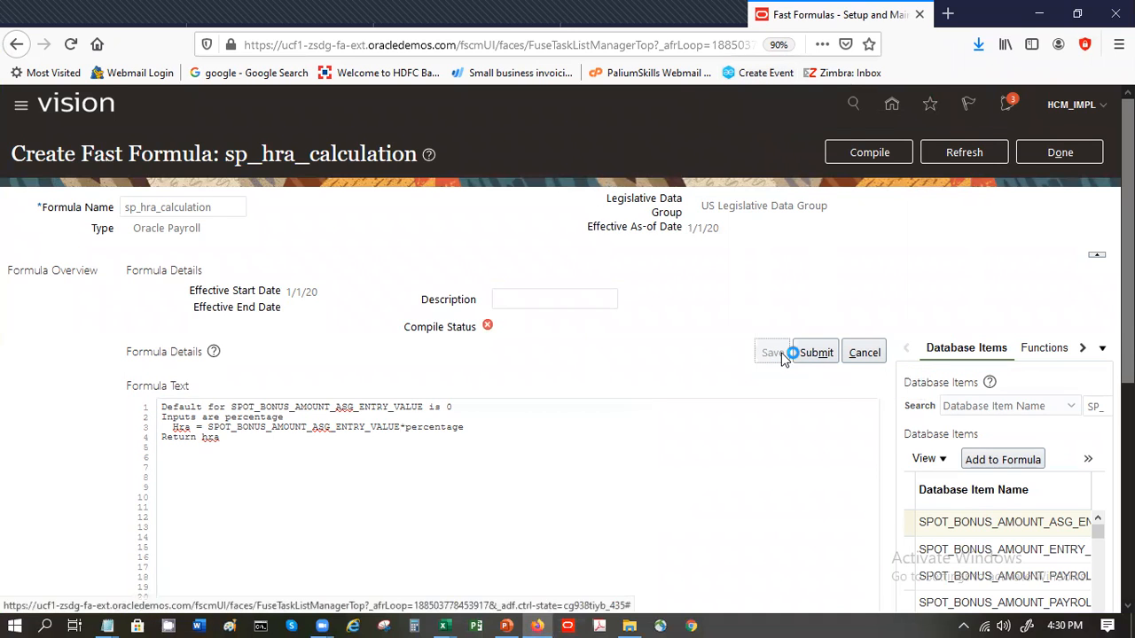
pyautogui.click(870, 152)
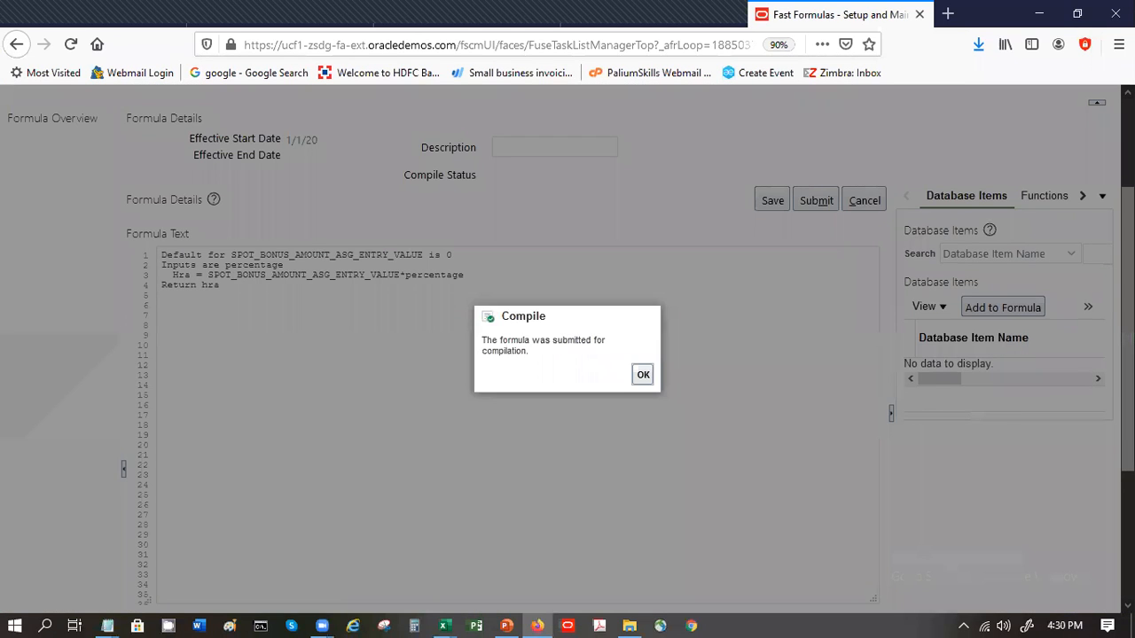
pyautogui.click(645, 377)
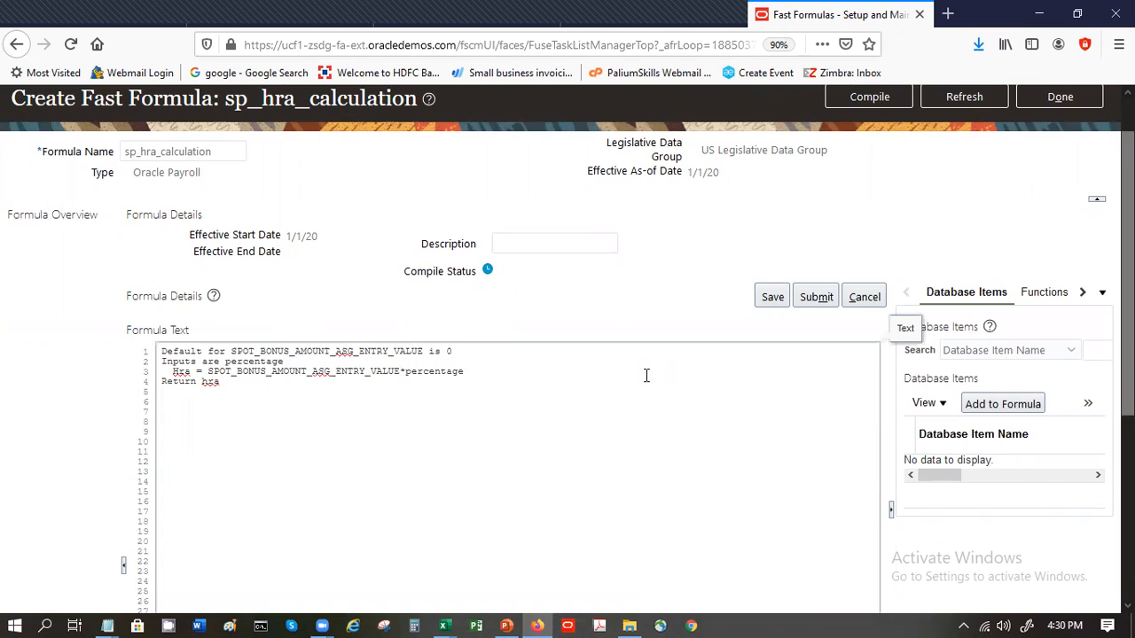
pyautogui.click(824, 303)
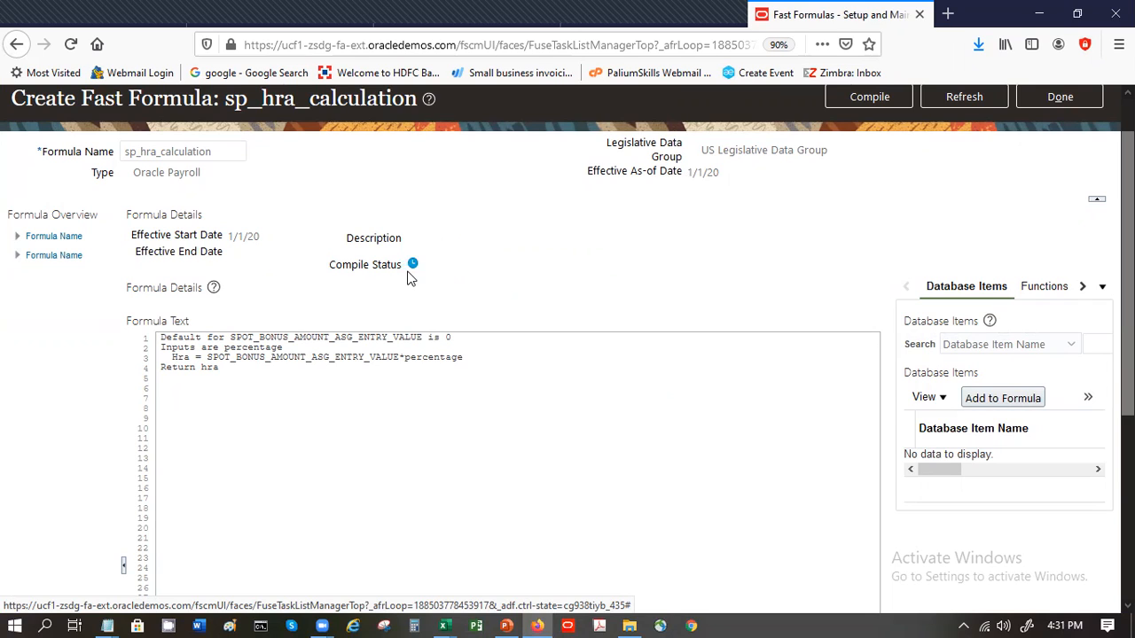
pyautogui.click(945, 97)
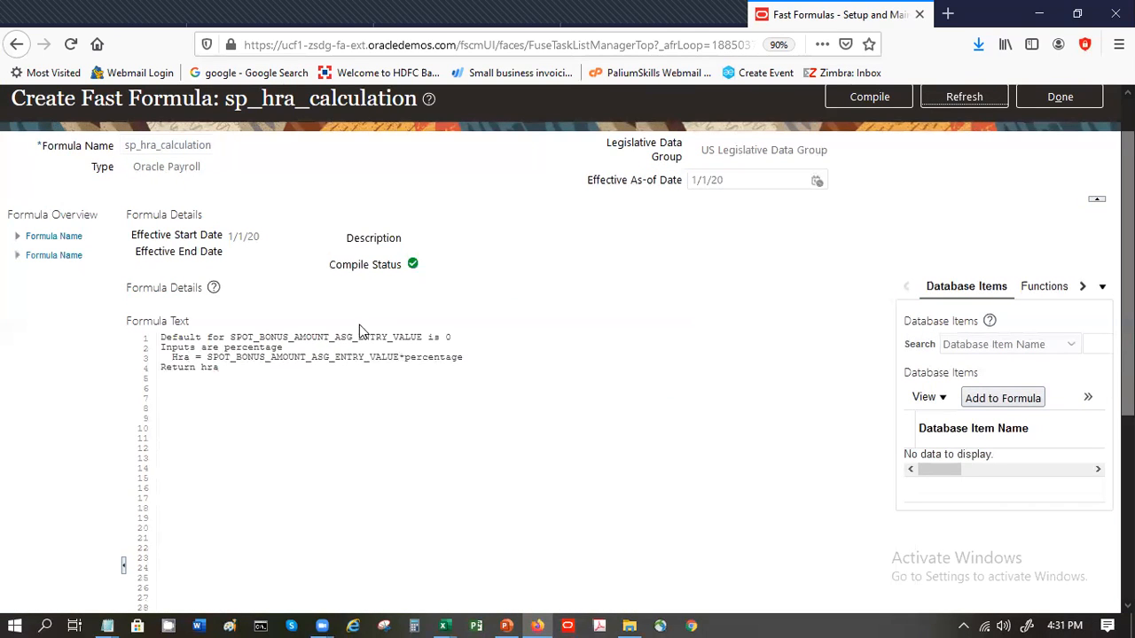
pyautogui.click(1041, 96)
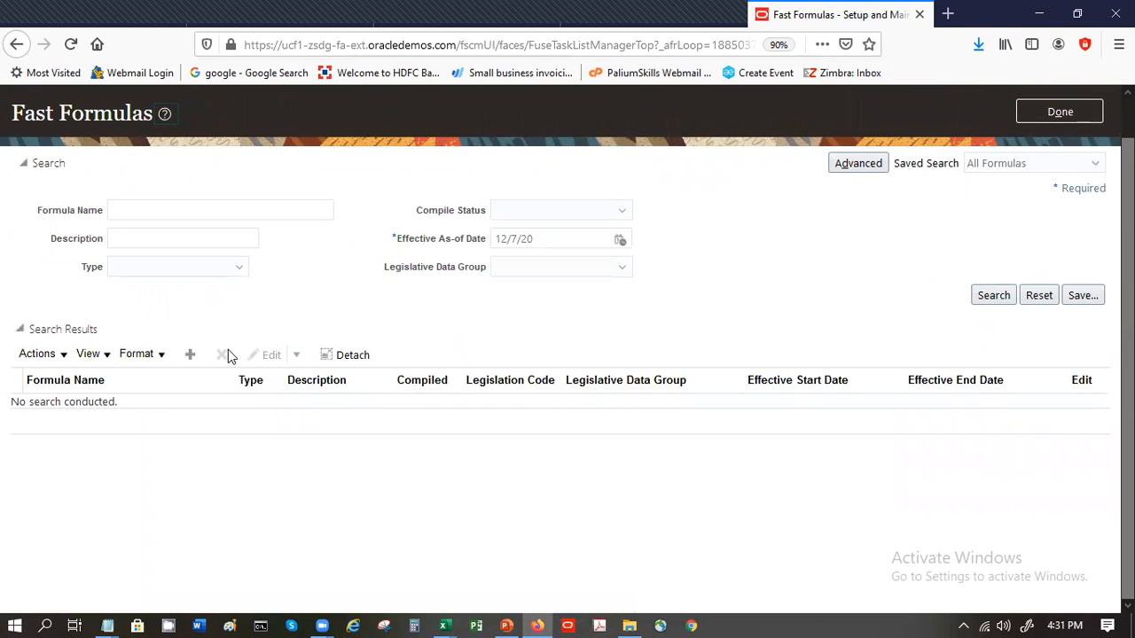
# - Start another new fast formula, and switch to File Explorer to go back to the Quick access folder
pyautogui.click(190, 356)
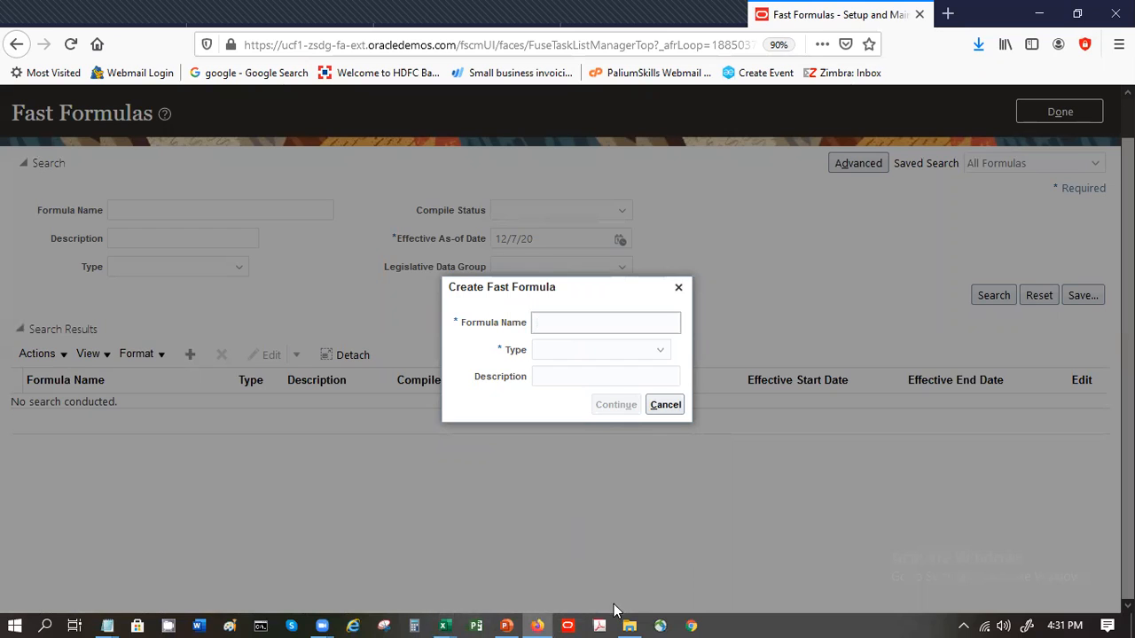
pyautogui.moveTo(506, 625)
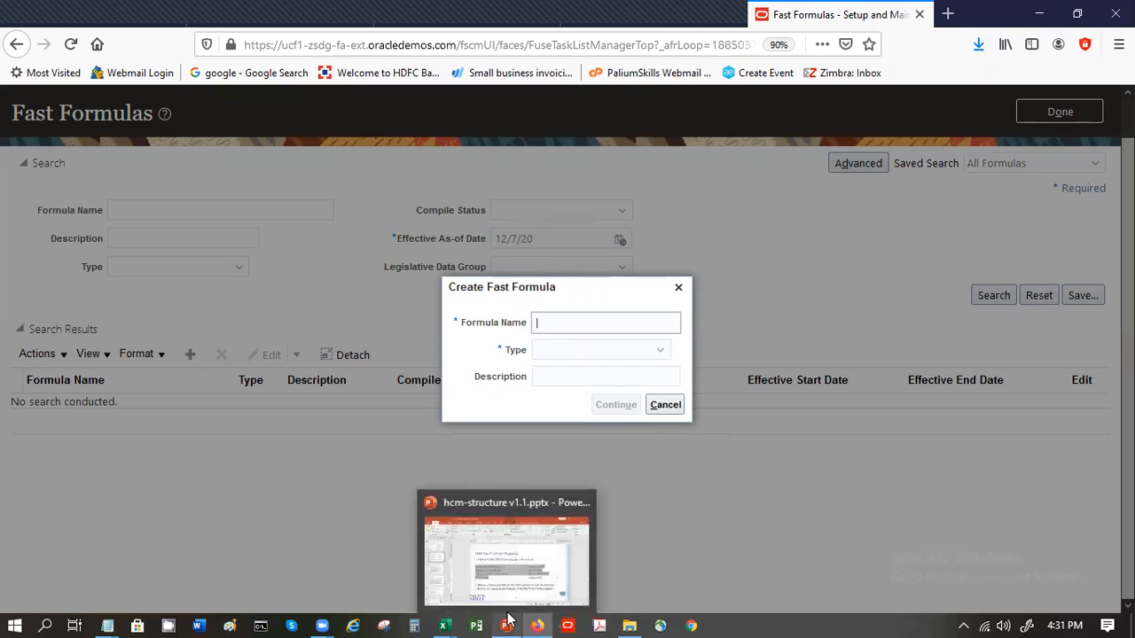
pyautogui.click(631, 625)
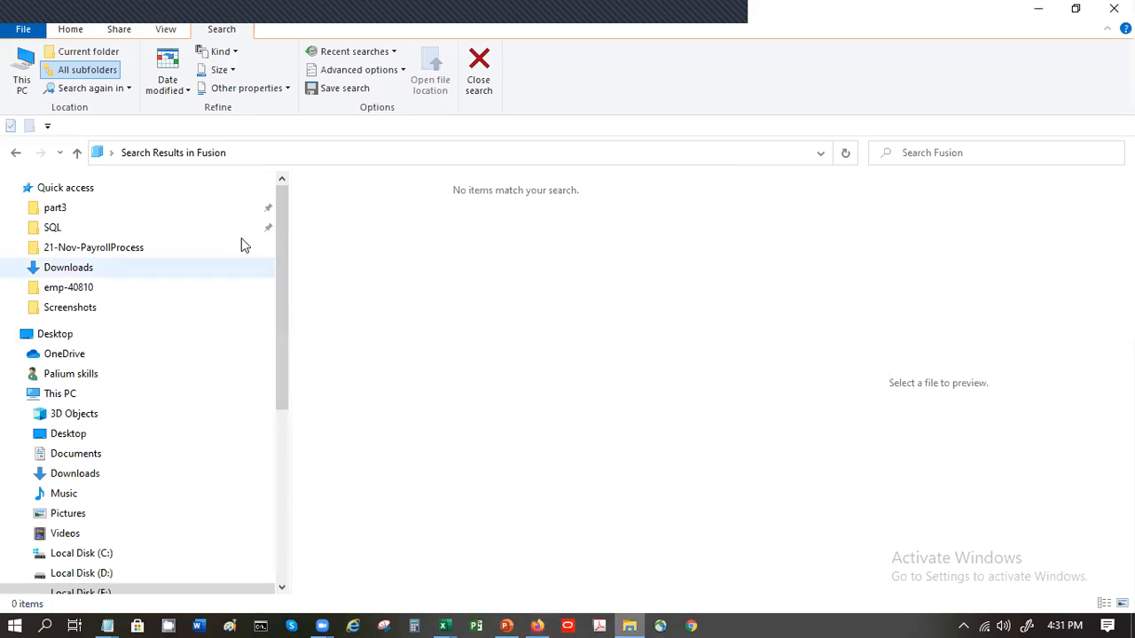
pyautogui.click(17, 154)
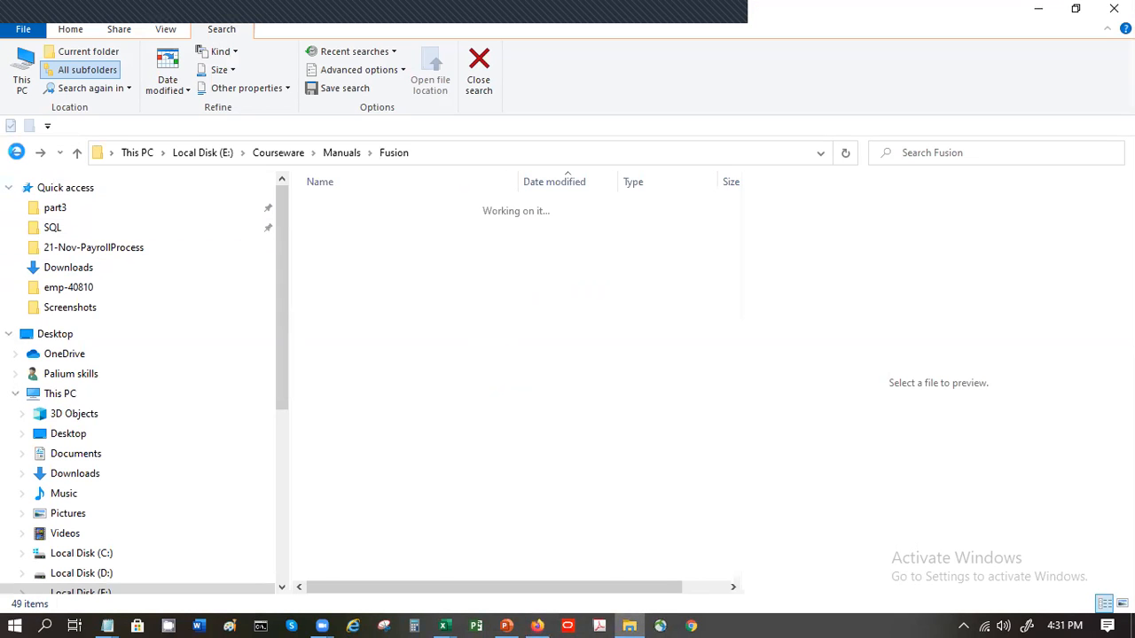
pyautogui.click(17, 154)
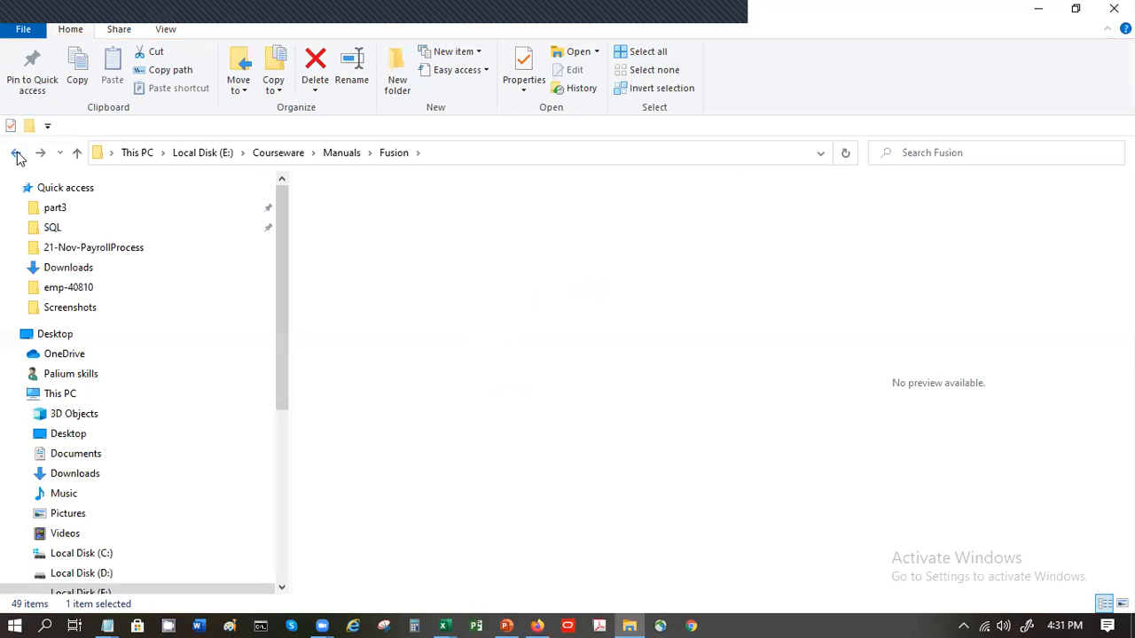
pyautogui.click(16, 153)
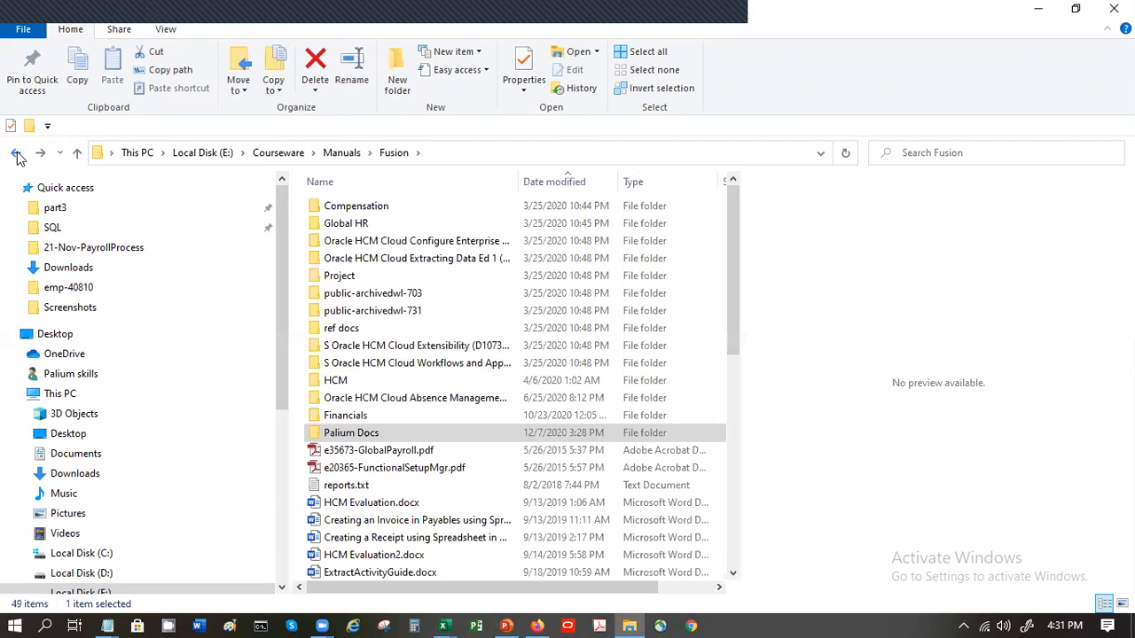
pyautogui.click(17, 153)
pyautogui.click(17, 153)
pyautogui.click(17, 154)
pyautogui.click(17, 154)
pyautogui.click(16, 153)
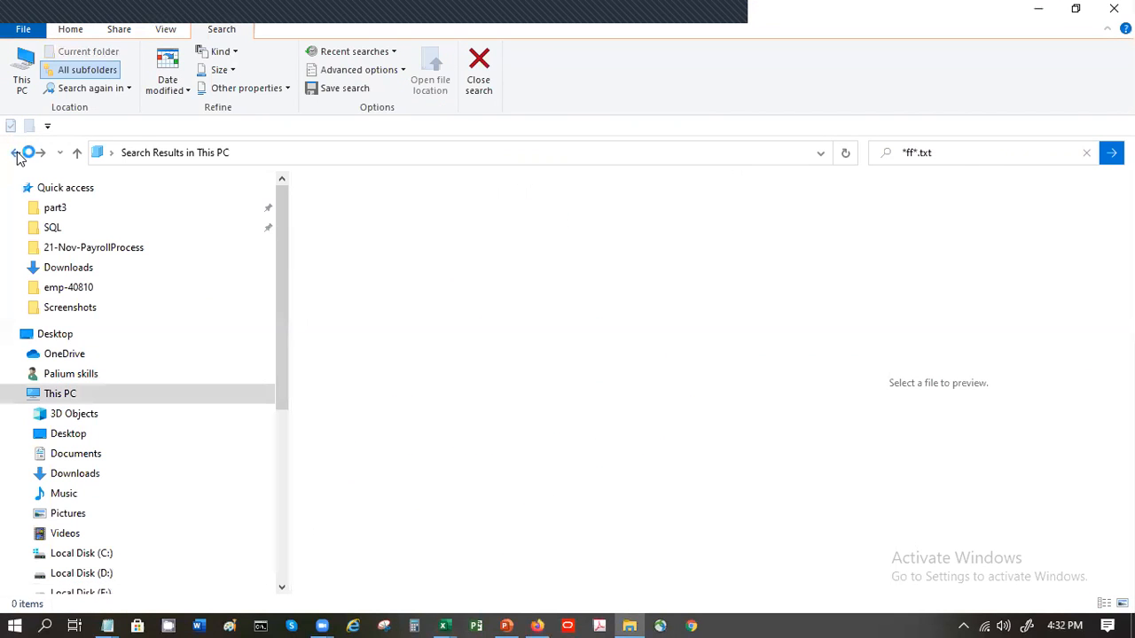
pyautogui.click(17, 153)
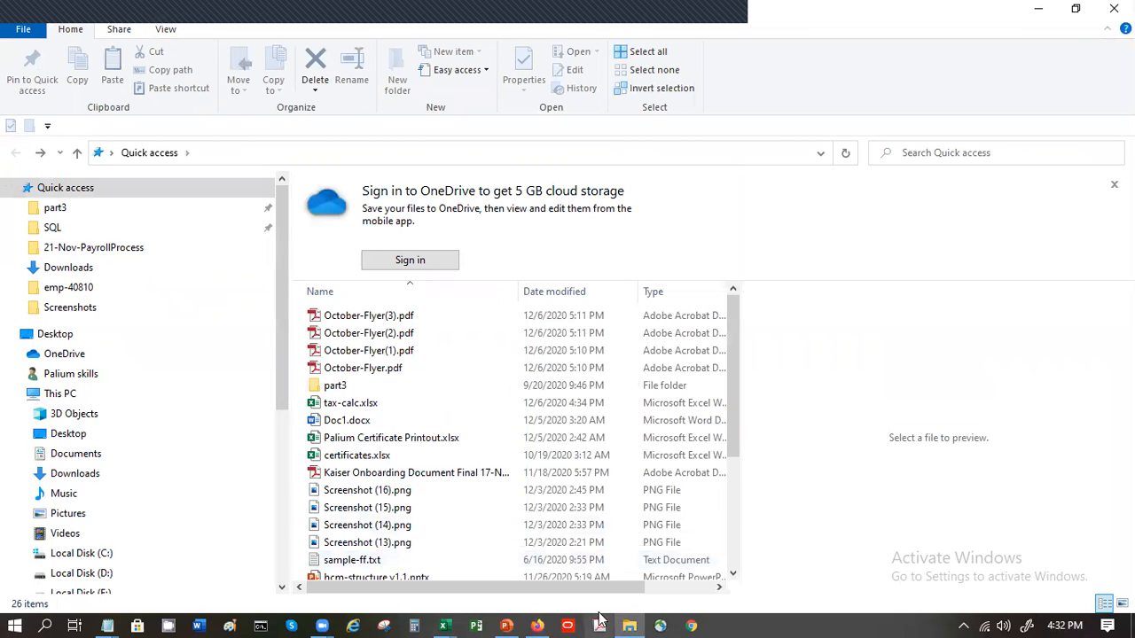
pyautogui.moveTo(629, 618)
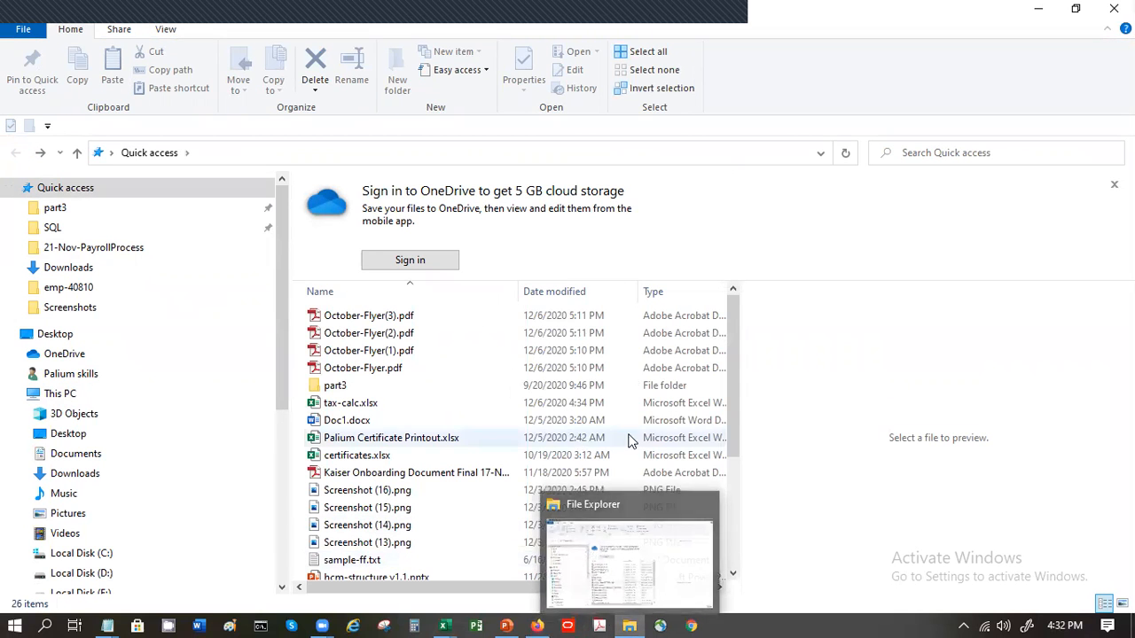
# - Open sample-ff.txt, copy its first Union A Dues Validation formula through the RETURN line, and switch back to Firefox
pyautogui.click(351, 556)
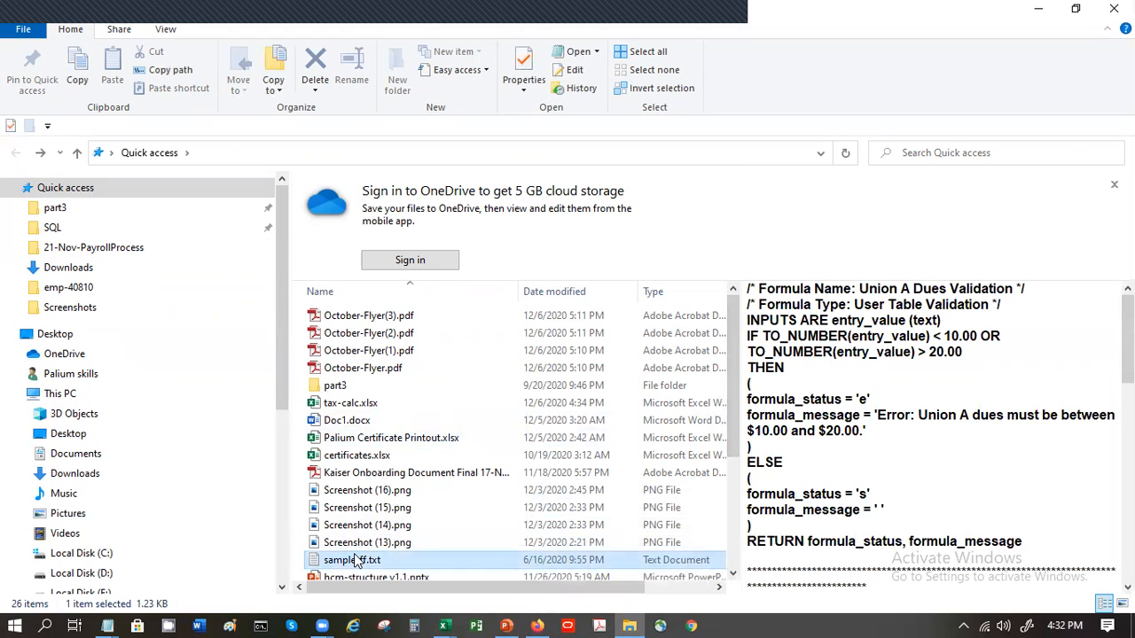
pyautogui.doubleClick(355, 560)
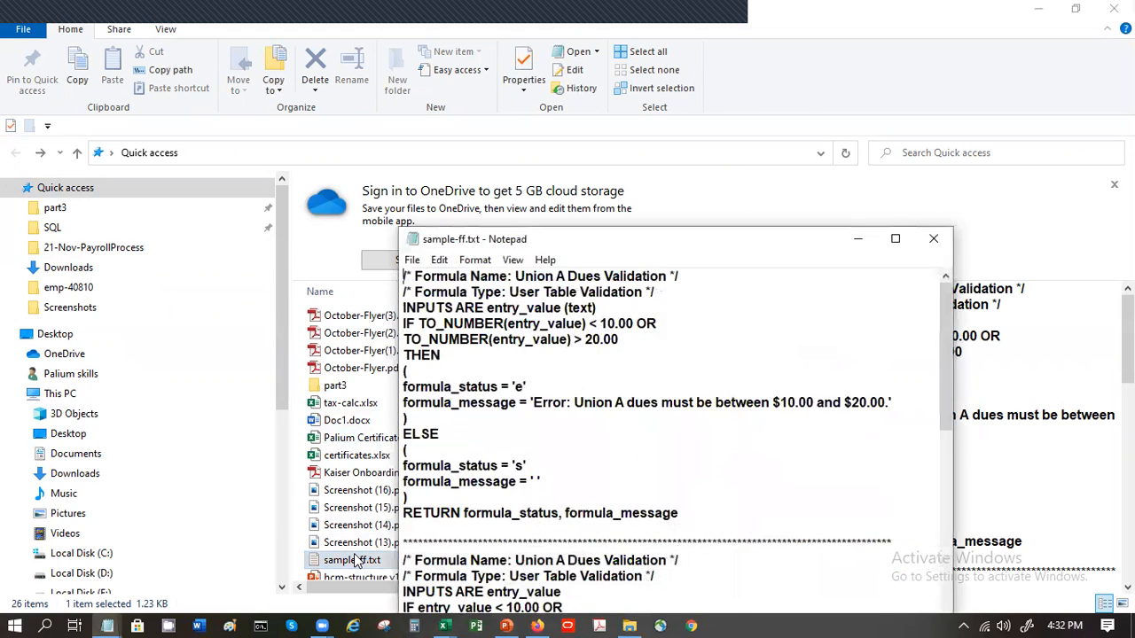
pyautogui.click(694, 512)
pyautogui.moveTo(694, 512); pyautogui.dragTo(373, 260)
pyautogui.hotkey('ctrl', 'c')
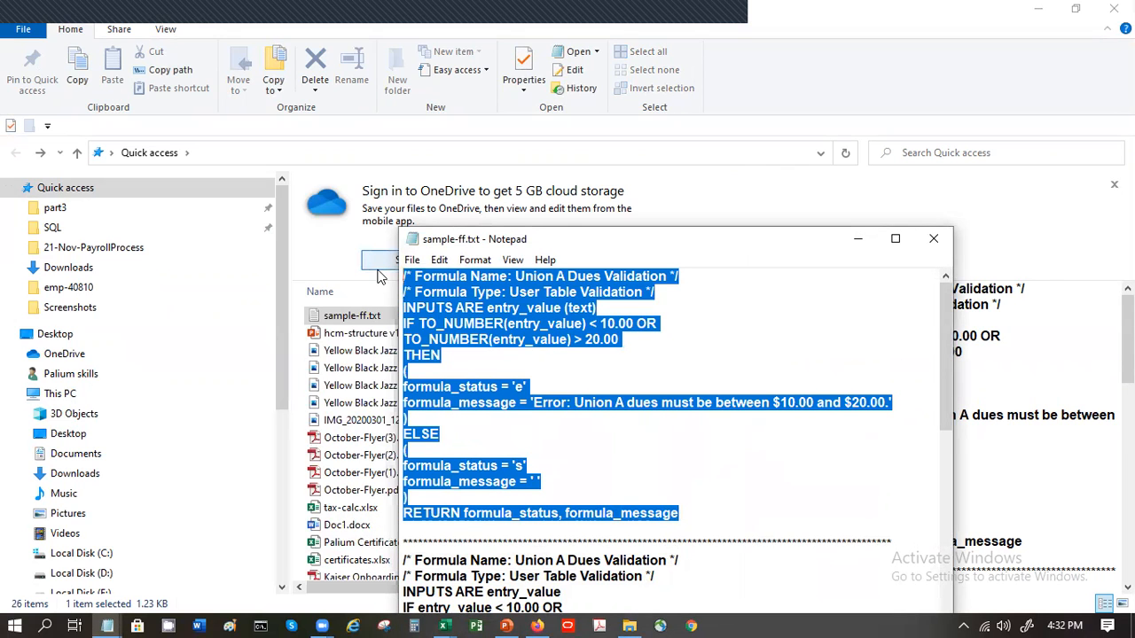
pyautogui.hotkey('alt', 'Tab')
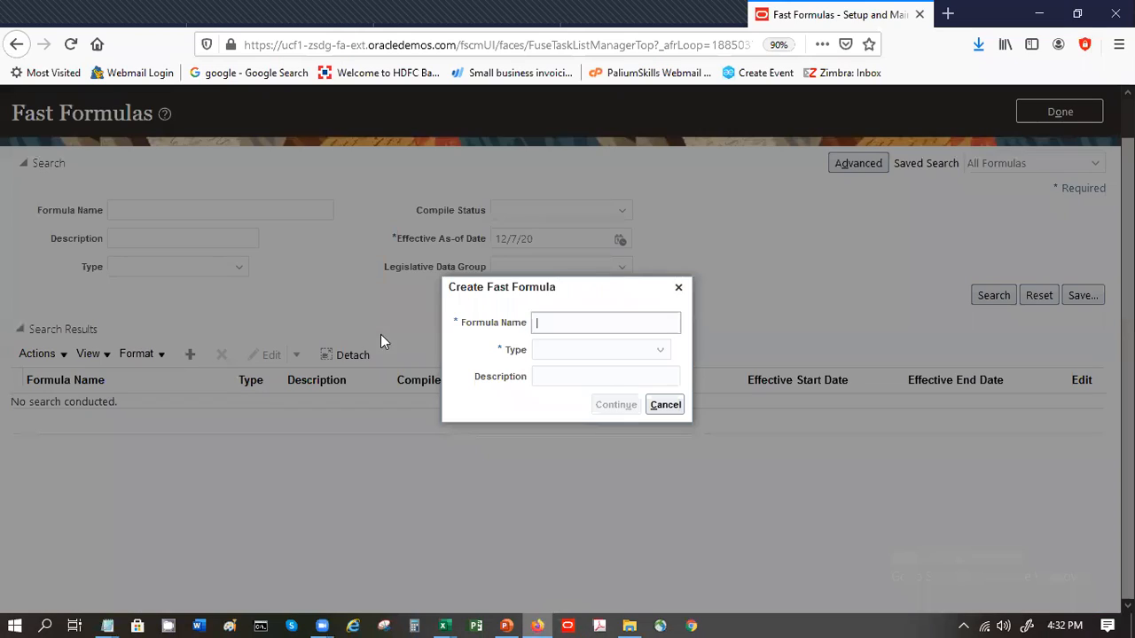
# - Name the new fast formula SP_INPUT_VALIDATION
pyautogui.write('SP_')
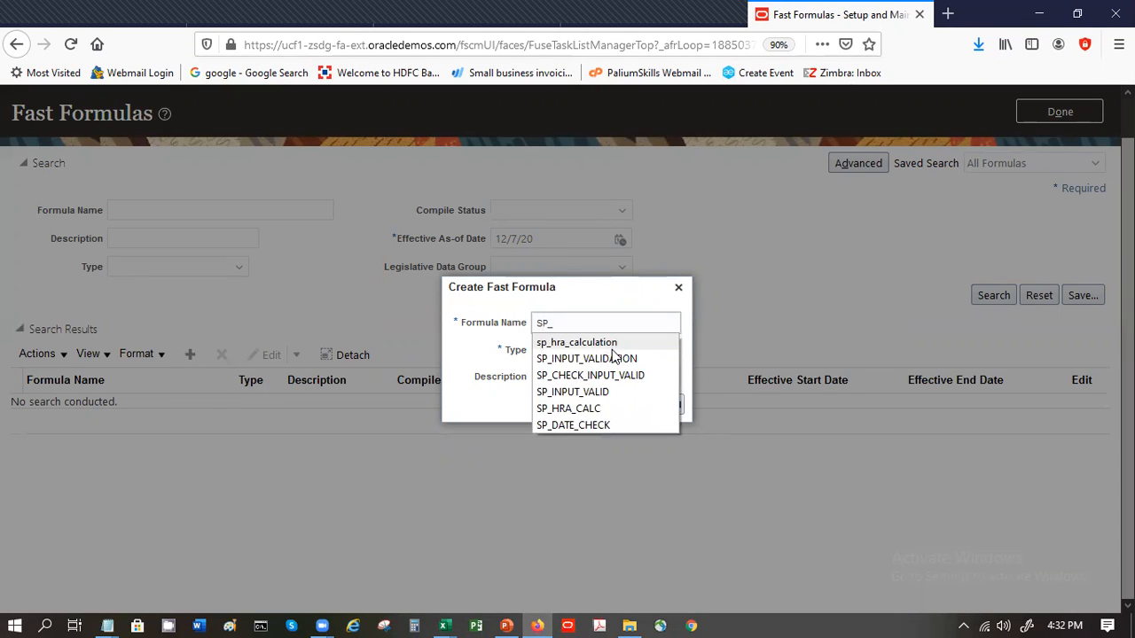
pyautogui.click(610, 344)
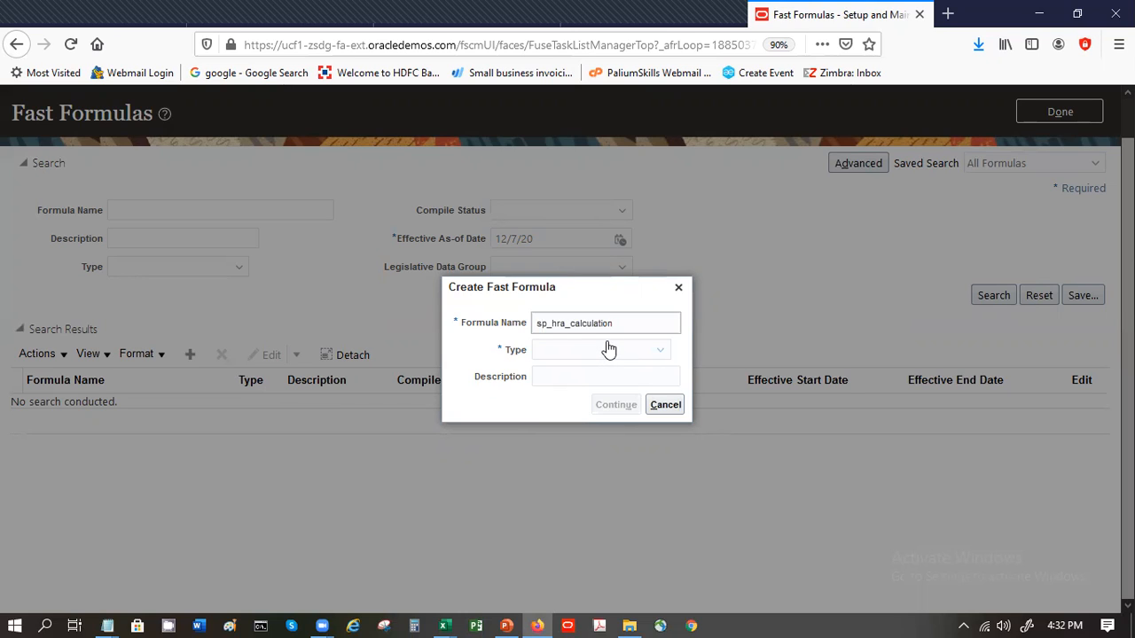
pyautogui.press('BackSpace')
pyautogui.press('BackSpace')
pyautogui.press('BackSpace')
pyautogui.press('BackSpace')
pyautogui.press('BackSpace')
pyautogui.press('BackSpace')
pyautogui.press('BackSpace')
pyautogui.press('BackSpace')
pyautogui.press('BackSpace')
pyautogui.press('BackSpace')
pyautogui.press('BackSpace')
pyautogui.press('BackSpace')
pyautogui.press('BackSpace')
pyautogui.press('BackSpace')
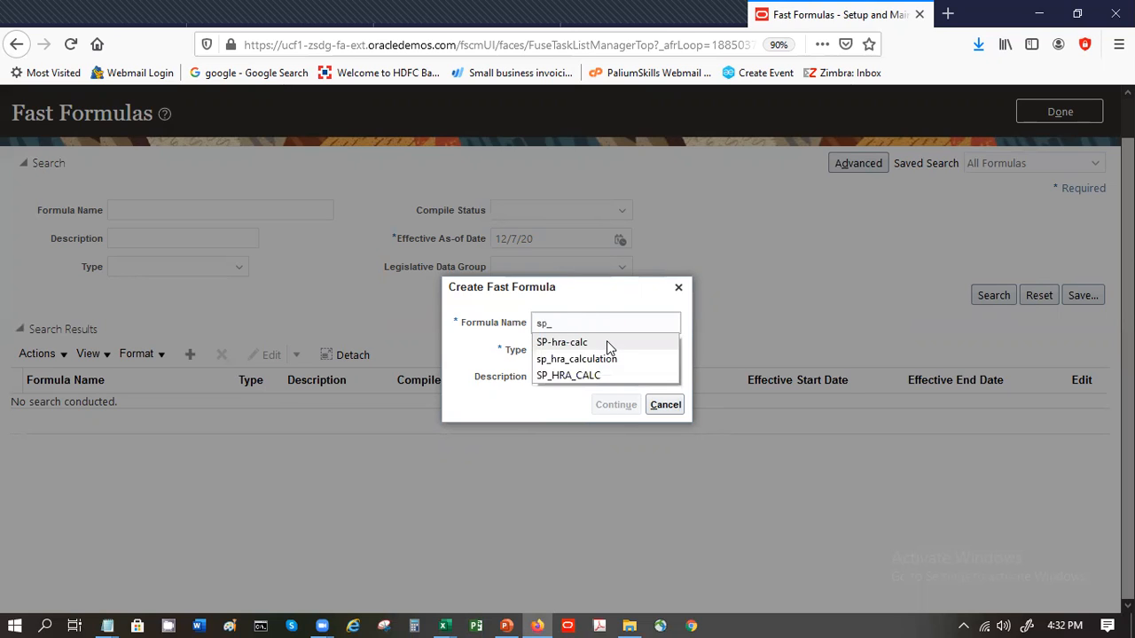
pyautogui.click(609, 376)
# - Set the new formula's type to Element Input Validation
pyautogui.click(598, 353)
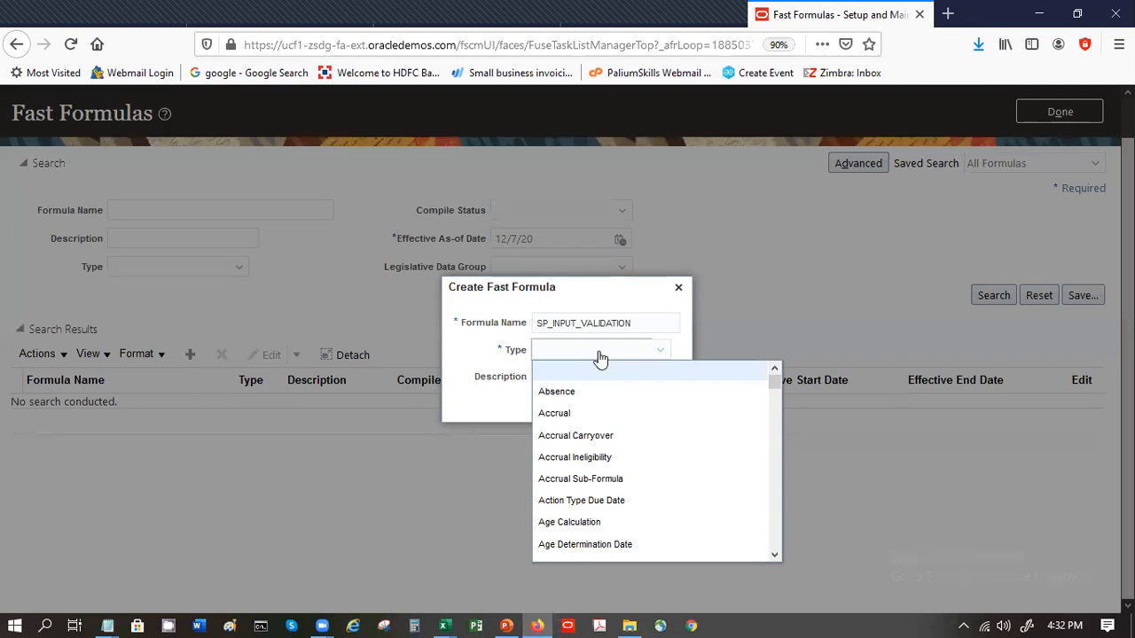
pyautogui.press('e')
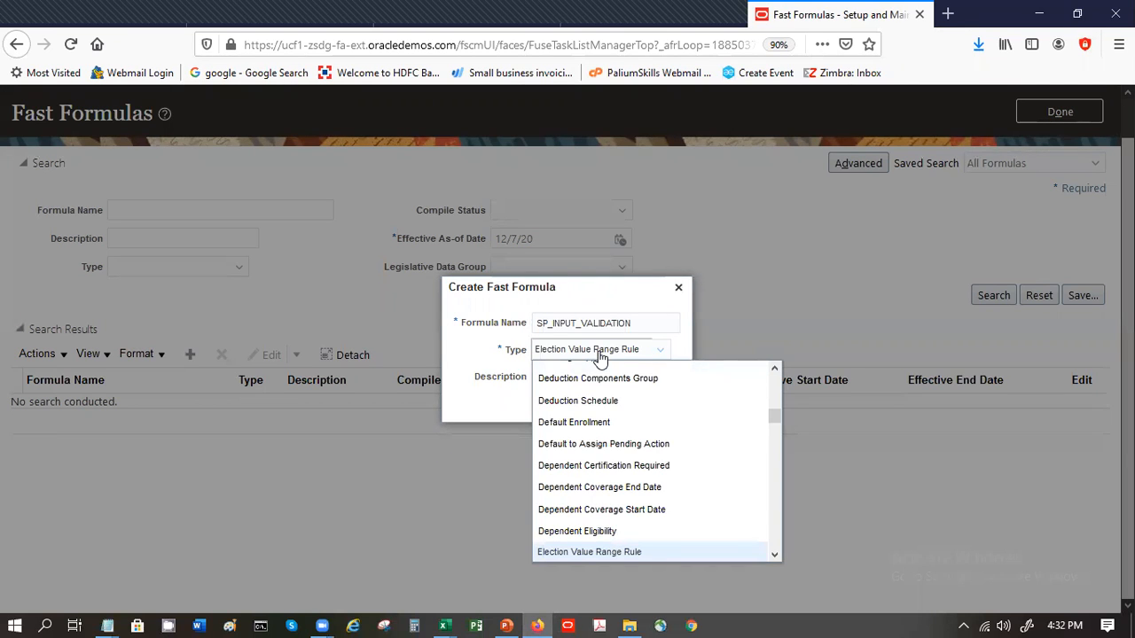
pyautogui.press('Down')
pyautogui.press('Down')
pyautogui.press('Up')
pyautogui.press('Return')
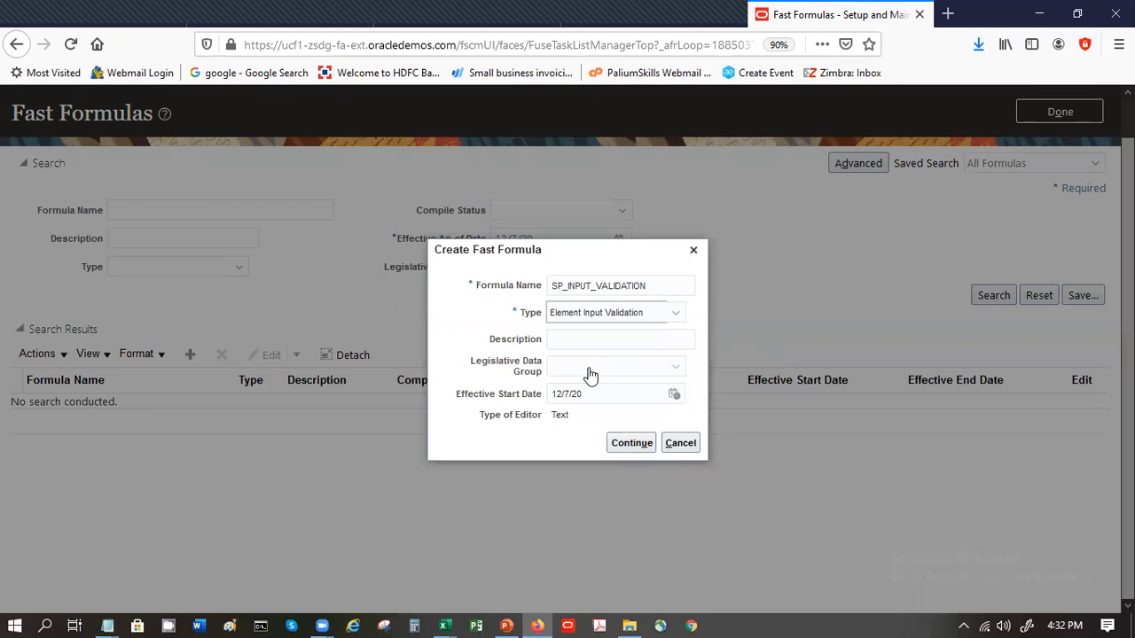
# - Assign the formula to the US Legislative Data Group, set its effective start date to 1/1/20, and continue to the editor
pyautogui.click(591, 376)
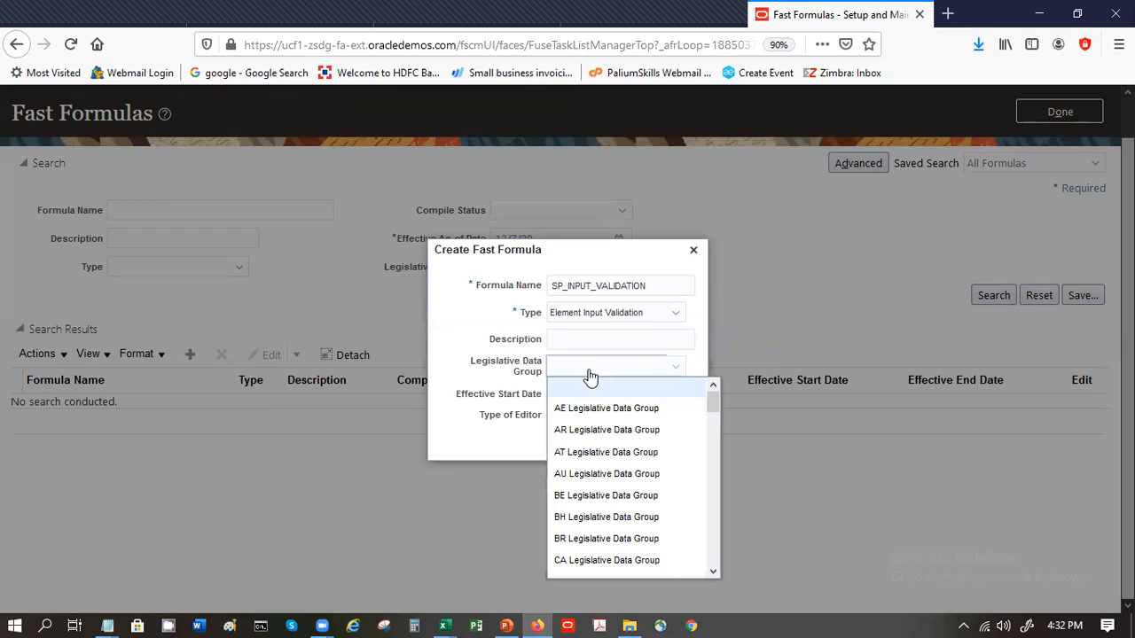
pyautogui.write('us')
pyautogui.press('Return')
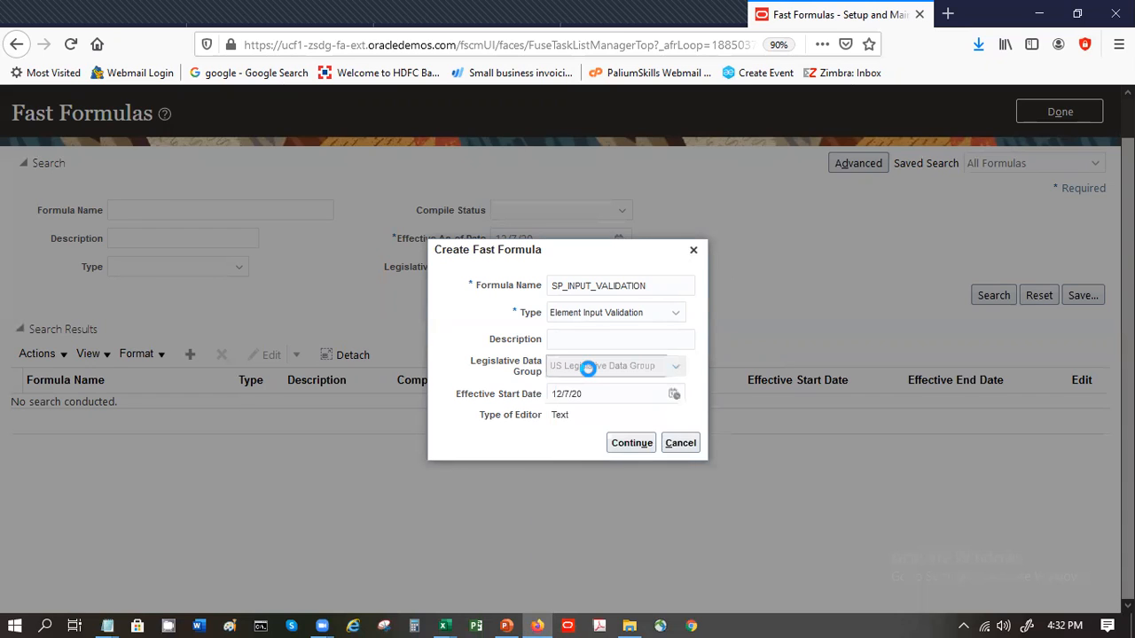
pyautogui.click(596, 392)
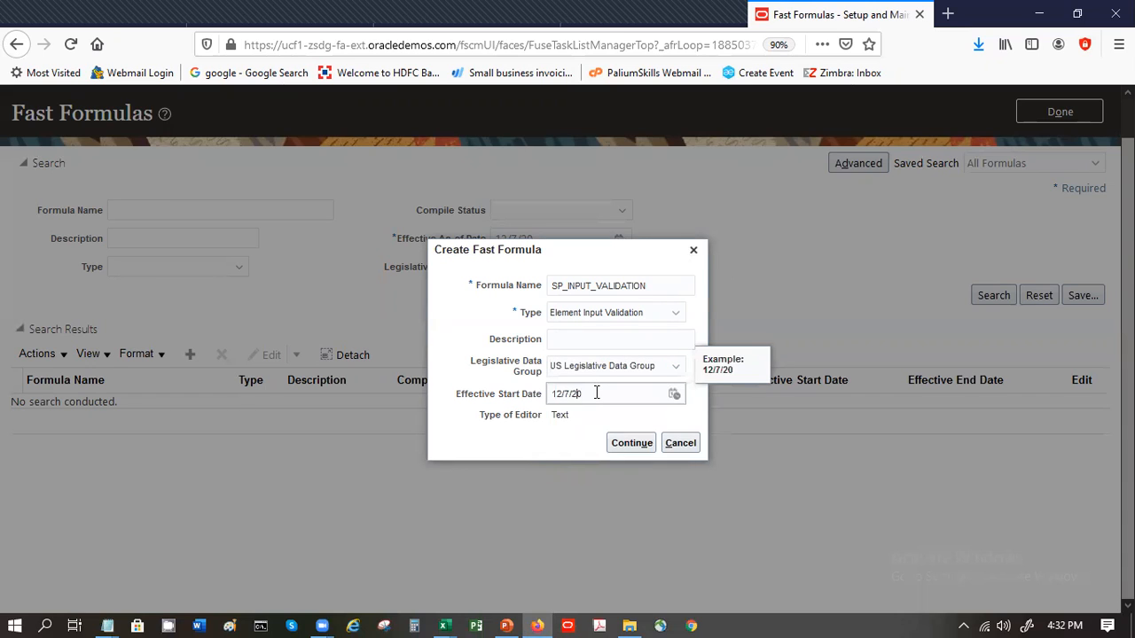
pyautogui.press('BackSpace')
pyautogui.write('1')
pyautogui.press('BackSpace')
pyautogui.click(638, 450)
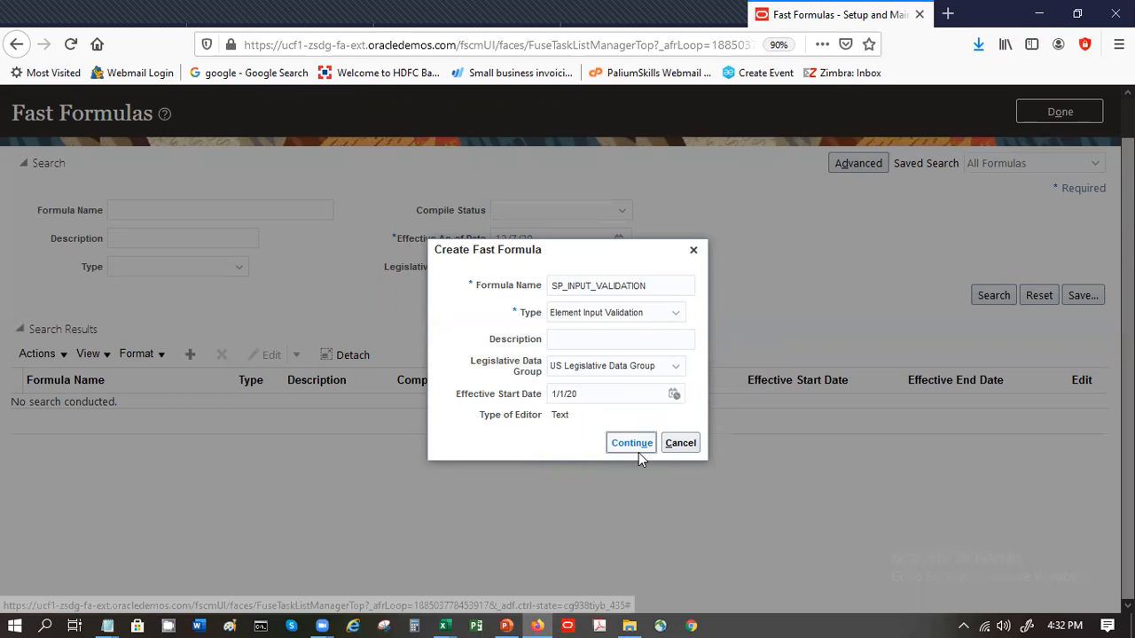
# - Paste the copied formula text and remove "(text)" from the INPUTS line and "TO_NUMBER(" from the IF line
pyautogui.hotkey('ctrl', 'v')
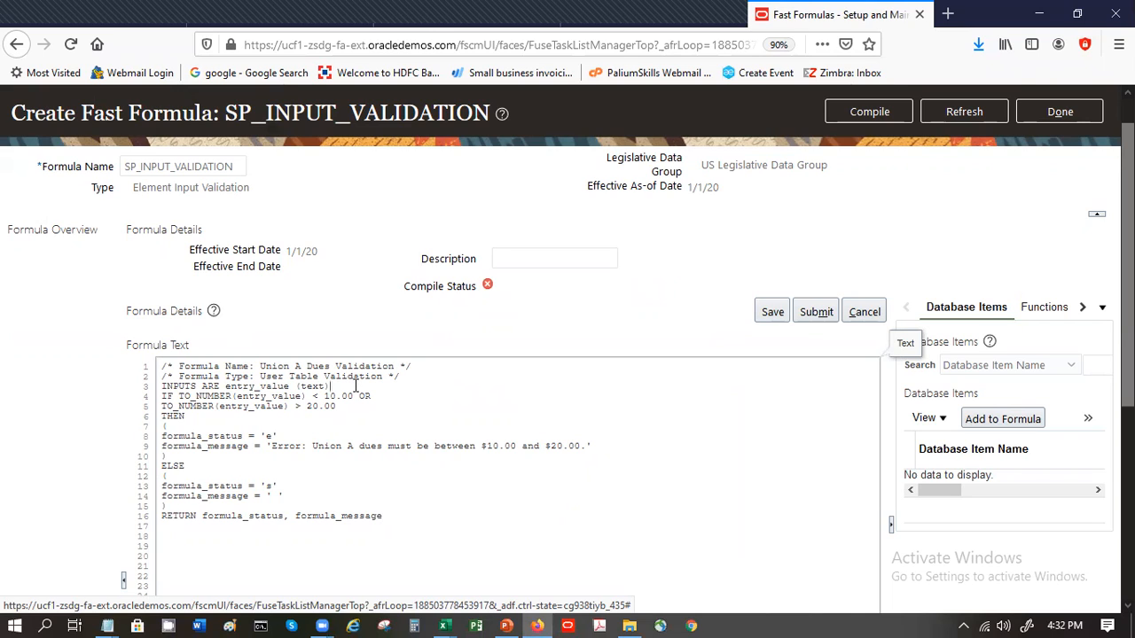
pyautogui.press('BackSpace')
pyautogui.press('BackSpace')
pyautogui.press('BackSpace')
pyautogui.press('BackSpace')
pyautogui.press('BackSpace')
pyautogui.press('Left')
pyautogui.press('Left')
pyautogui.press('Left')
pyautogui.press('Left')
pyautogui.press('Left')
pyautogui.press('Left')
pyautogui.press('Left')
pyautogui.press('Left')
pyautogui.press('BackSpace')
pyautogui.press('BackSpace')
pyautogui.press('BackSpace')
pyautogui.press('BackSpace')
pyautogui.press('BackSpace')
pyautogui.press('BackSpace')
pyautogui.press('BackSpace')
pyautogui.press('BackSpace')
pyautogui.press('BackSpace')
pyautogui.press('BackSpace')
pyautogui.press('Down')
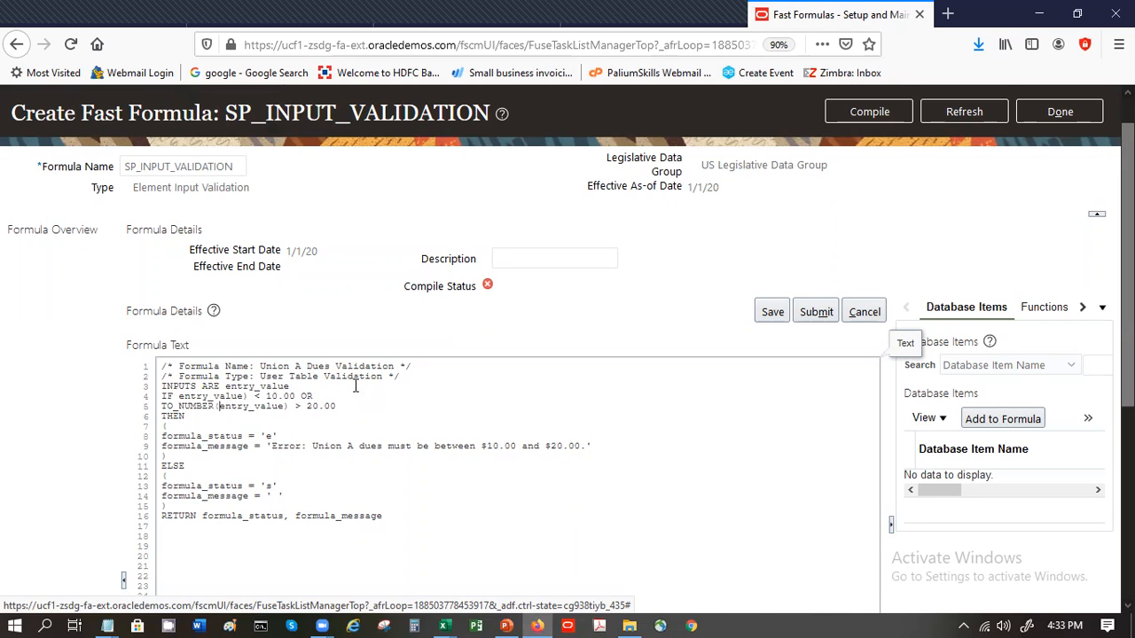
# - Remove the remaining TO_NUMBER call and closing parentheses so the conditions read entry_value < 10.00 OR entry_value > 20.00, indenting the second one
pyautogui.hotkey('shift', 'Home')
pyautogui.press('BackSpace')
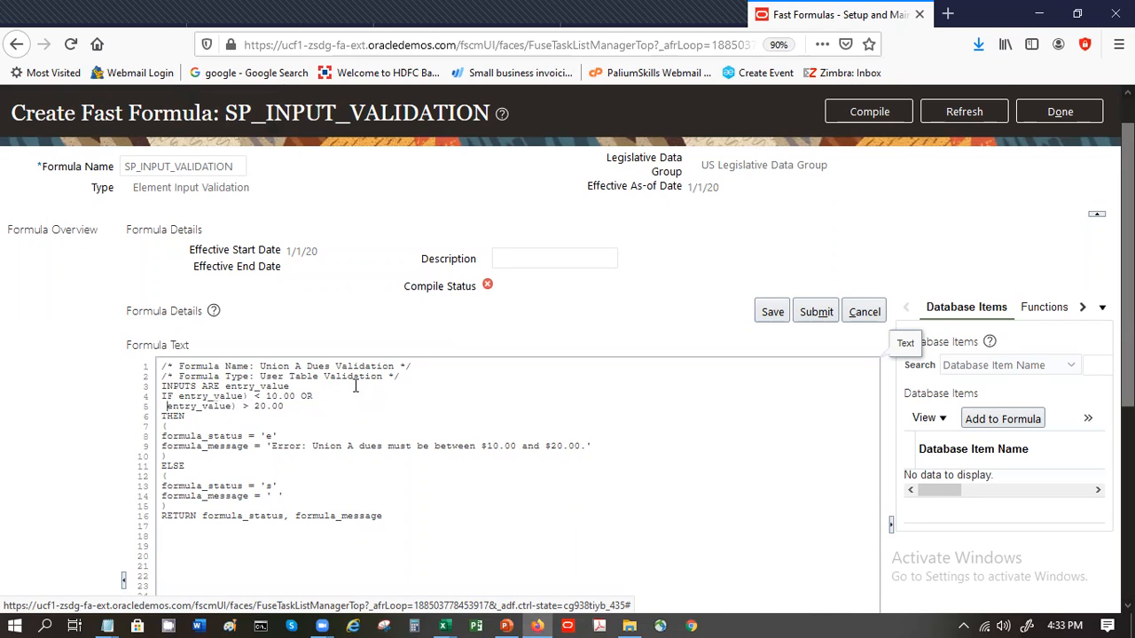
pyautogui.hotkey('ctrl', 'Right')
pyautogui.press('Delete')
pyautogui.press('Up')
pyautogui.press('BackSpace')
pyautogui.press('Down')
pyautogui.press('Down')
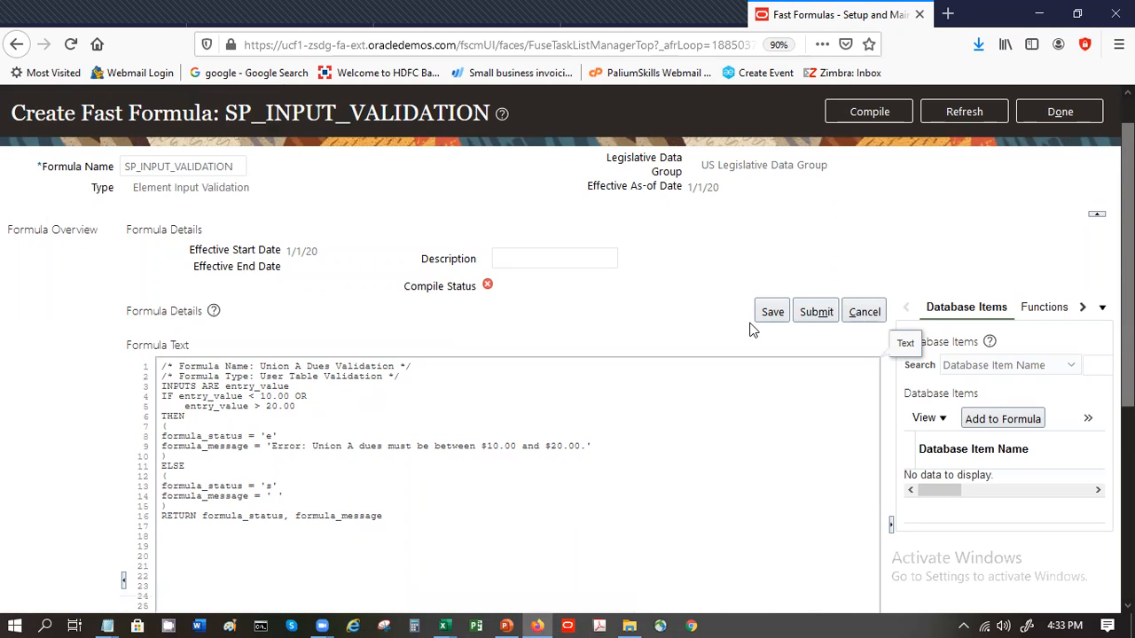
# - Save and submit the SP_INPUT_VALIDATION formula, and send it for compilation
pyautogui.tripleClick(171, 189)
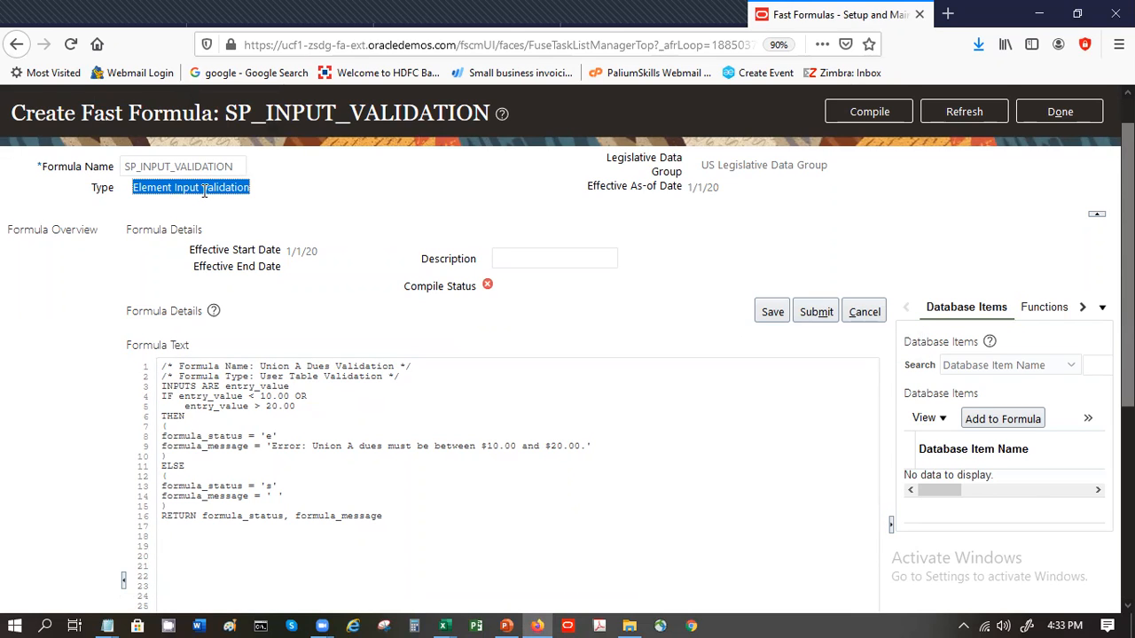
pyautogui.click(626, 323)
pyautogui.click(769, 315)
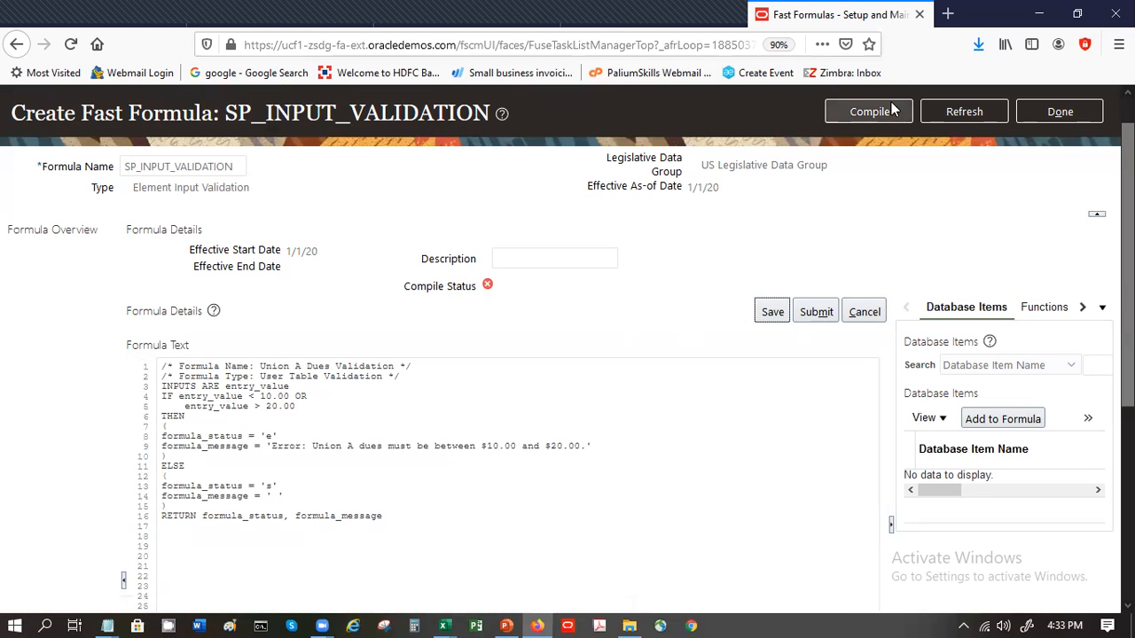
pyautogui.click(815, 322)
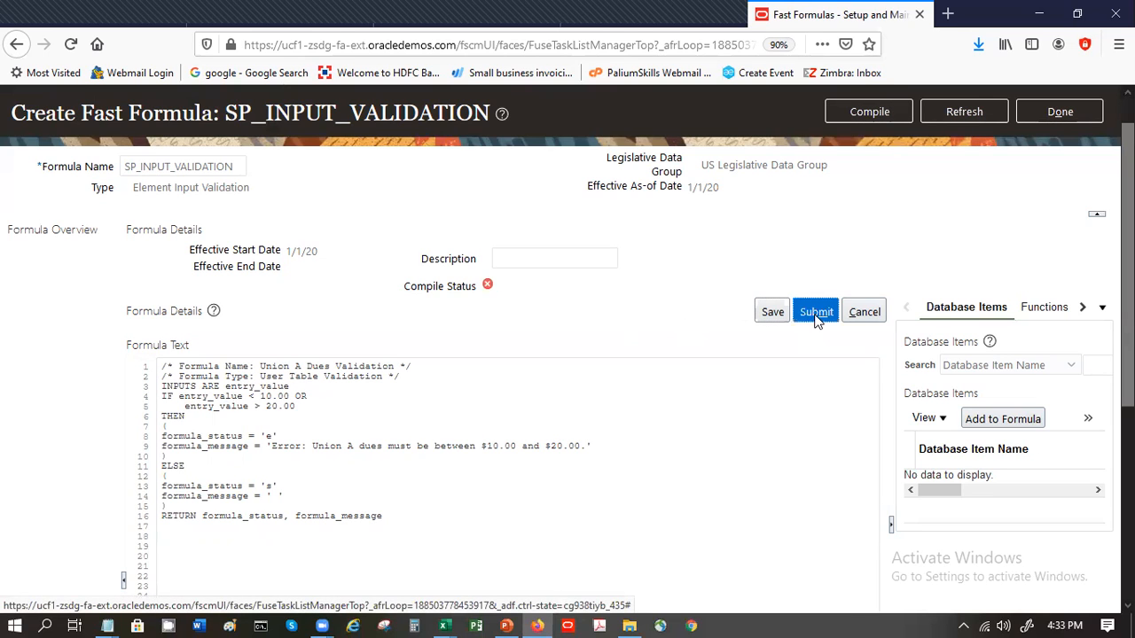
pyautogui.click(880, 123)
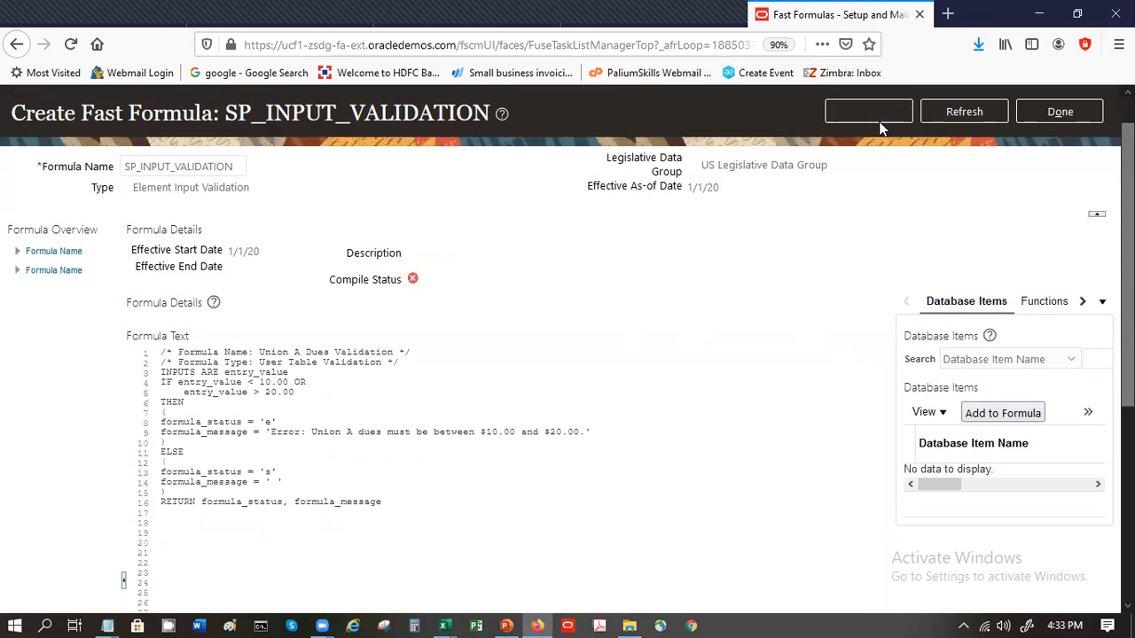
pyautogui.click(876, 115)
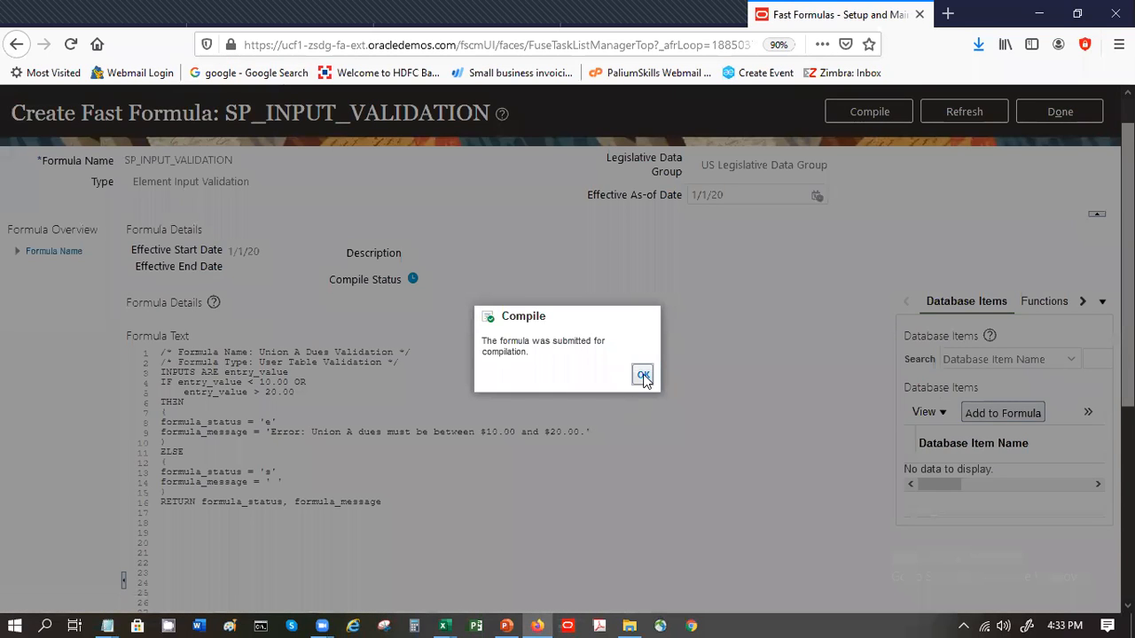
pyautogui.click(644, 376)
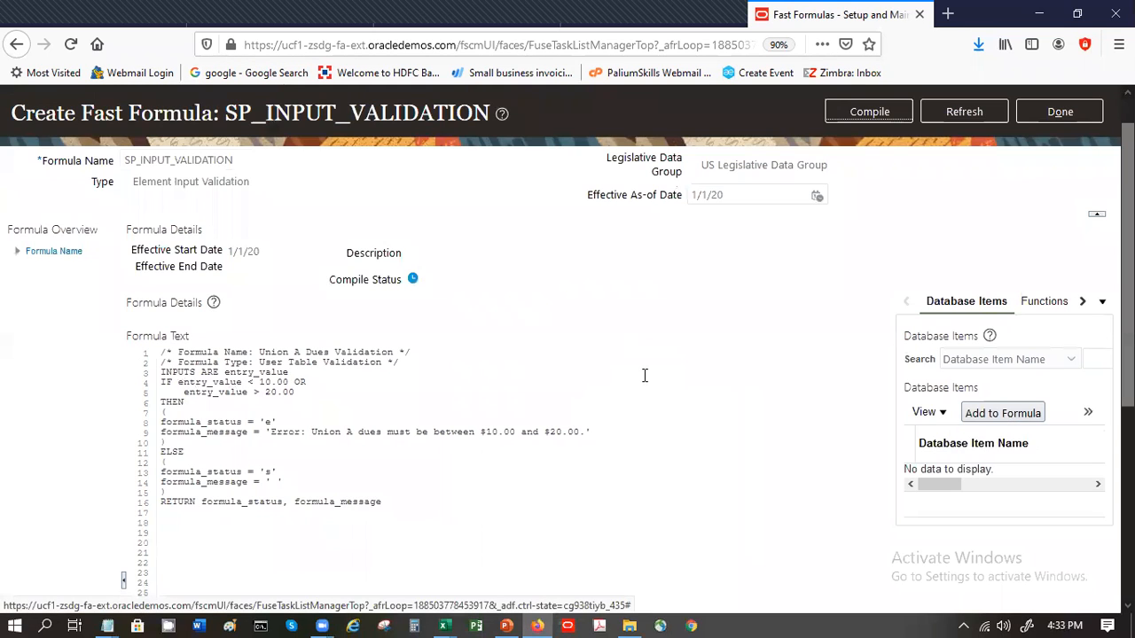
# - Restart the compilation of SP_INPUT_VALIDATION and refresh its compile status
pyautogui.click(837, 115)
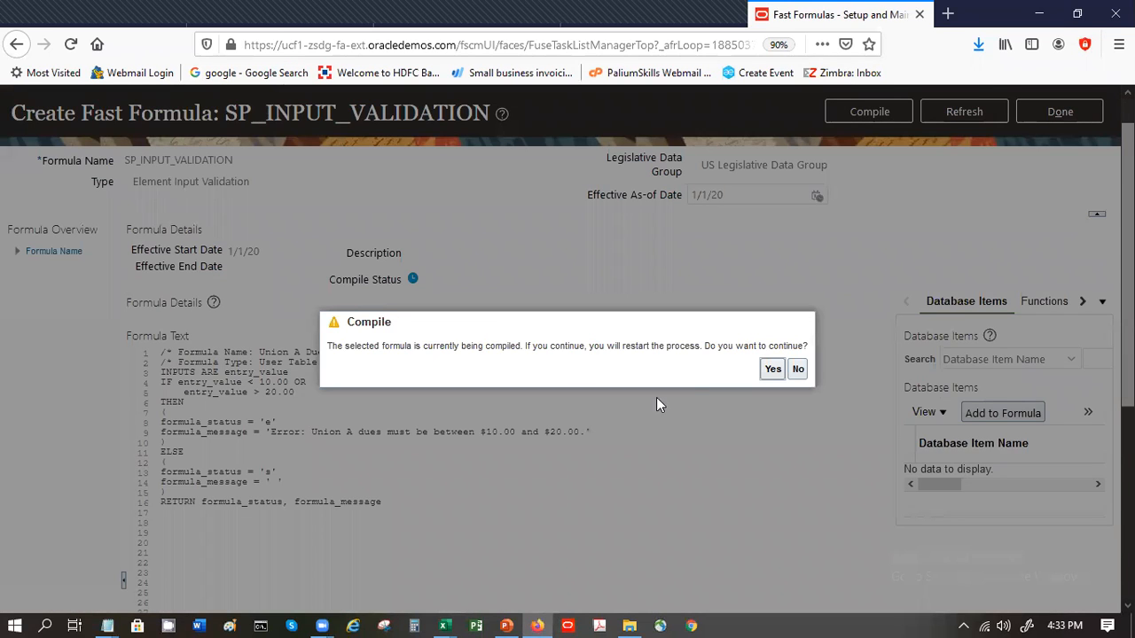
pyautogui.click(773, 370)
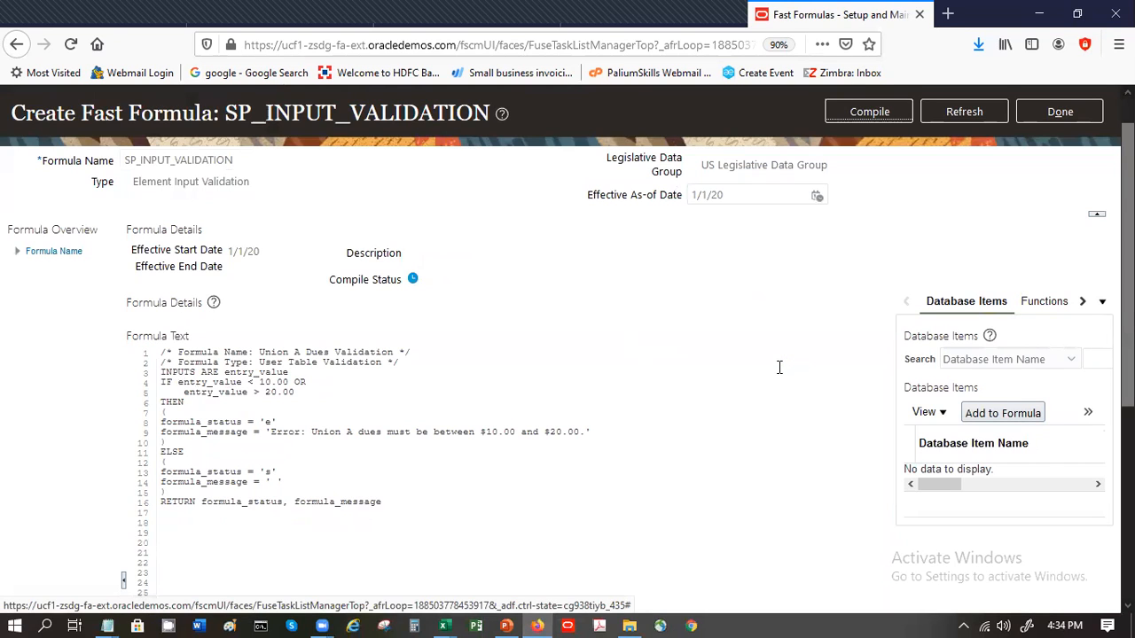
pyautogui.click(929, 121)
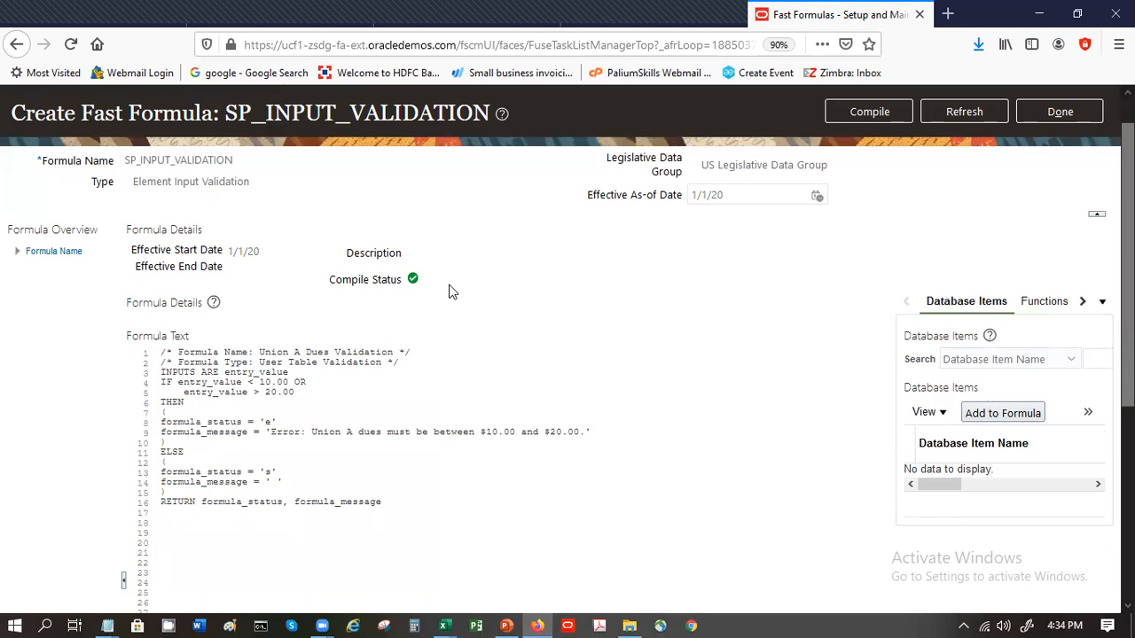
# - Leave the formula and the Fast Formulas list, and open the Elements task under Basic Payroll
pyautogui.click(1057, 116)
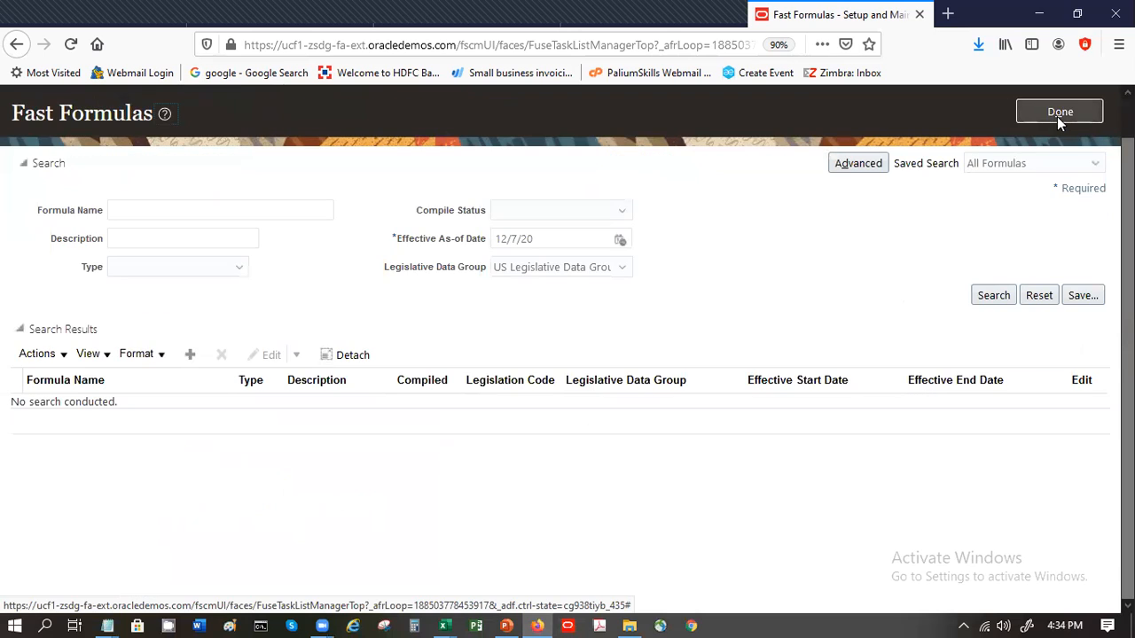
pyautogui.click(1057, 116)
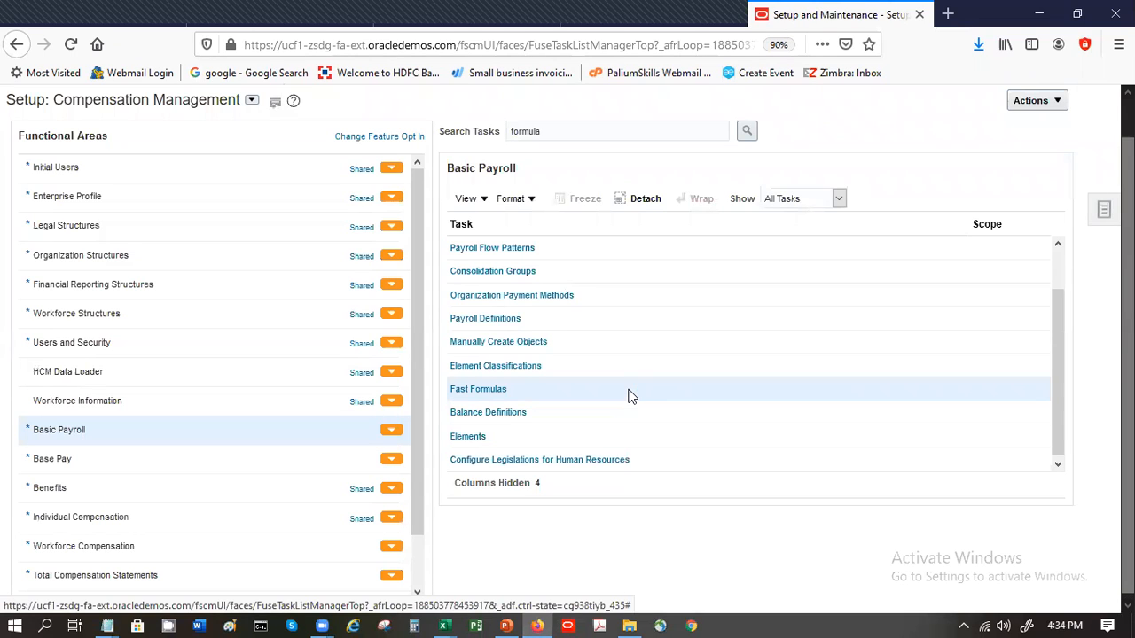
pyautogui.click(478, 437)
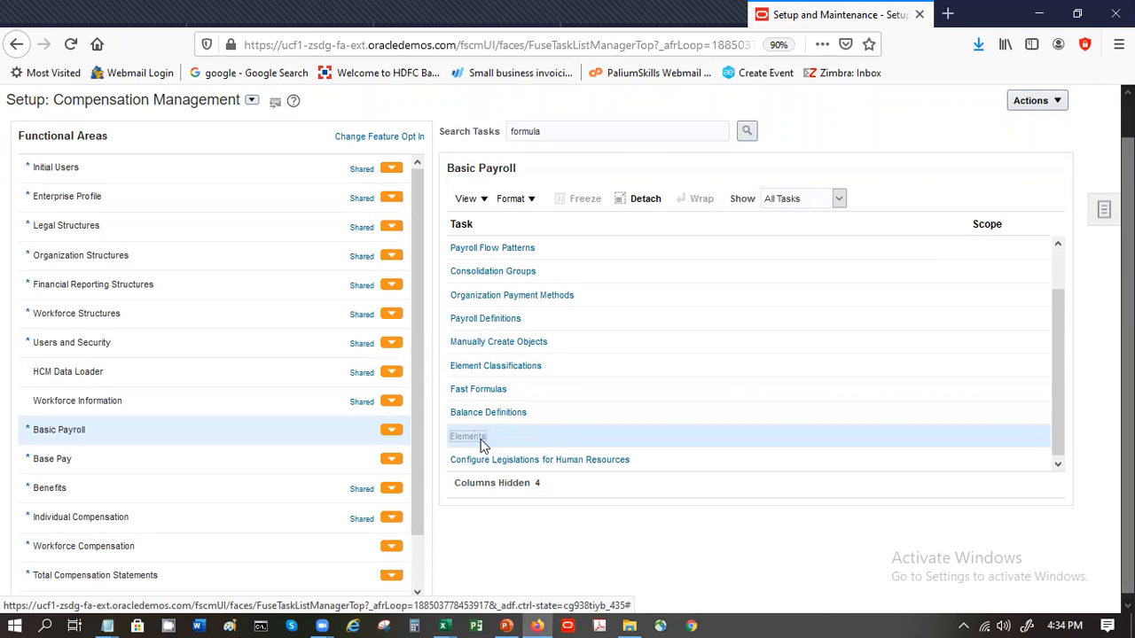
# - Search for elements named SP_ in the US Legislative Data Group and look through the results
pyautogui.click(213, 223)
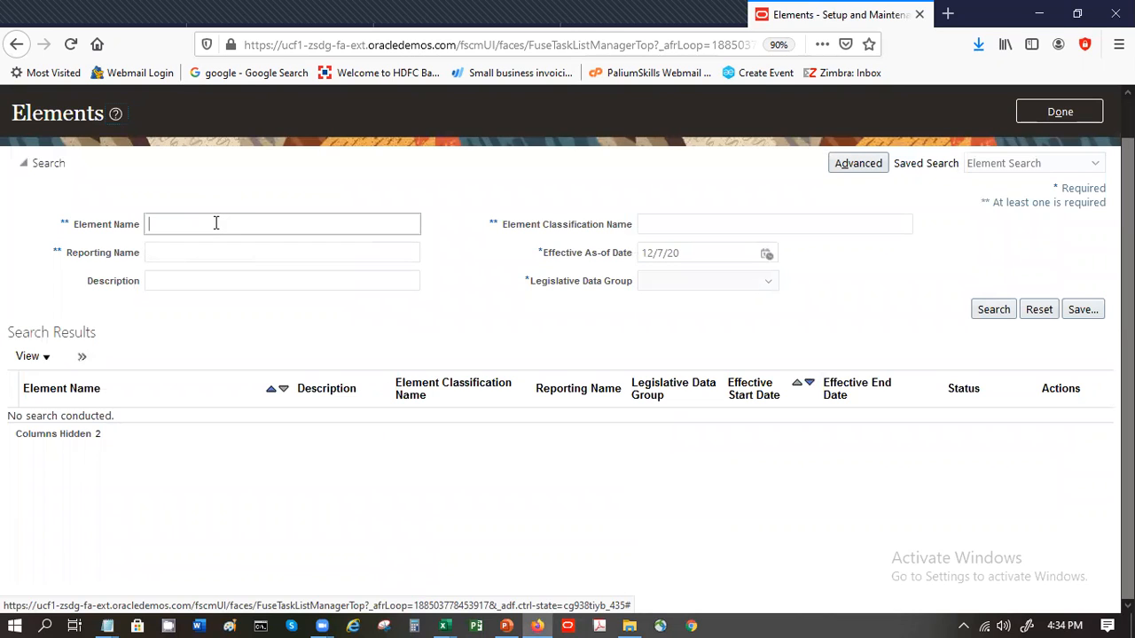
pyautogui.write('SP_')
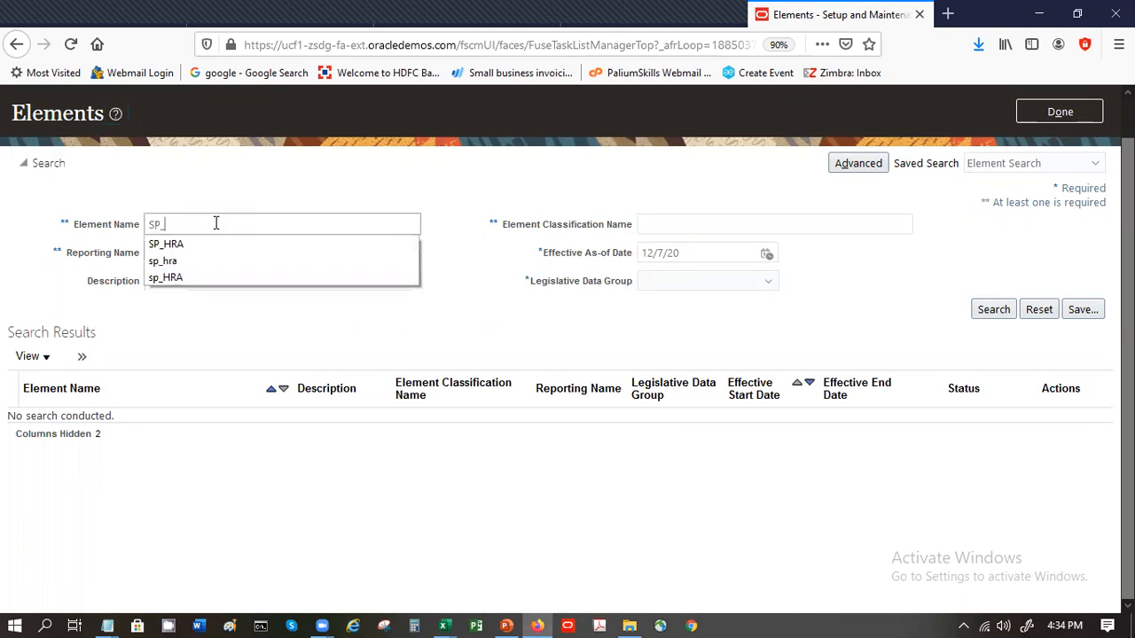
pyautogui.press('Return')
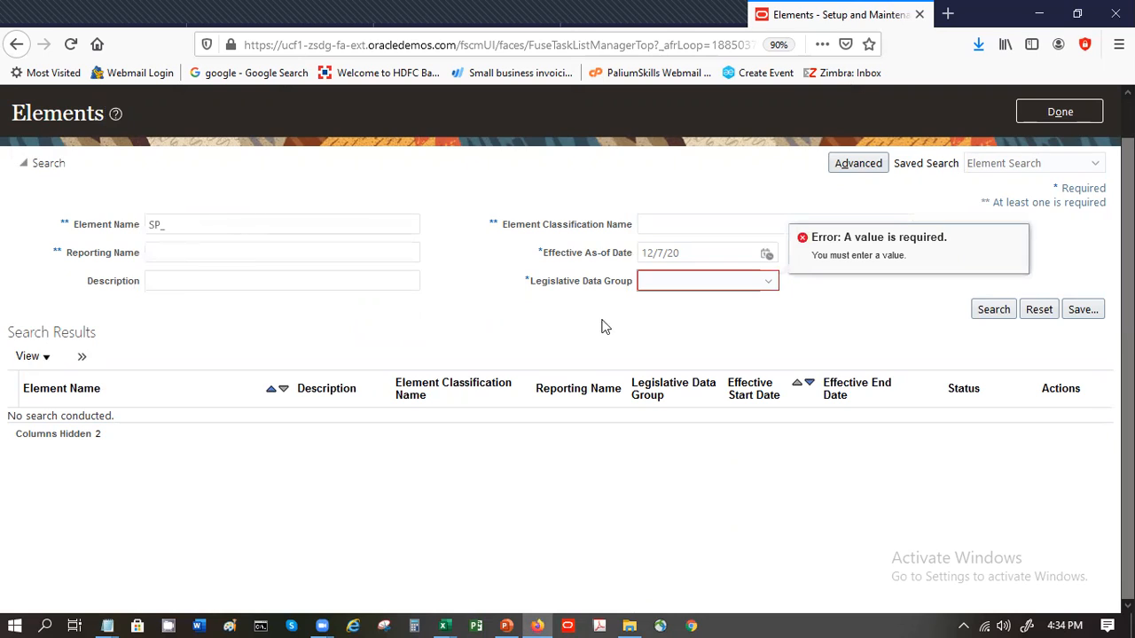
pyautogui.press('s')
pyautogui.click(988, 312)
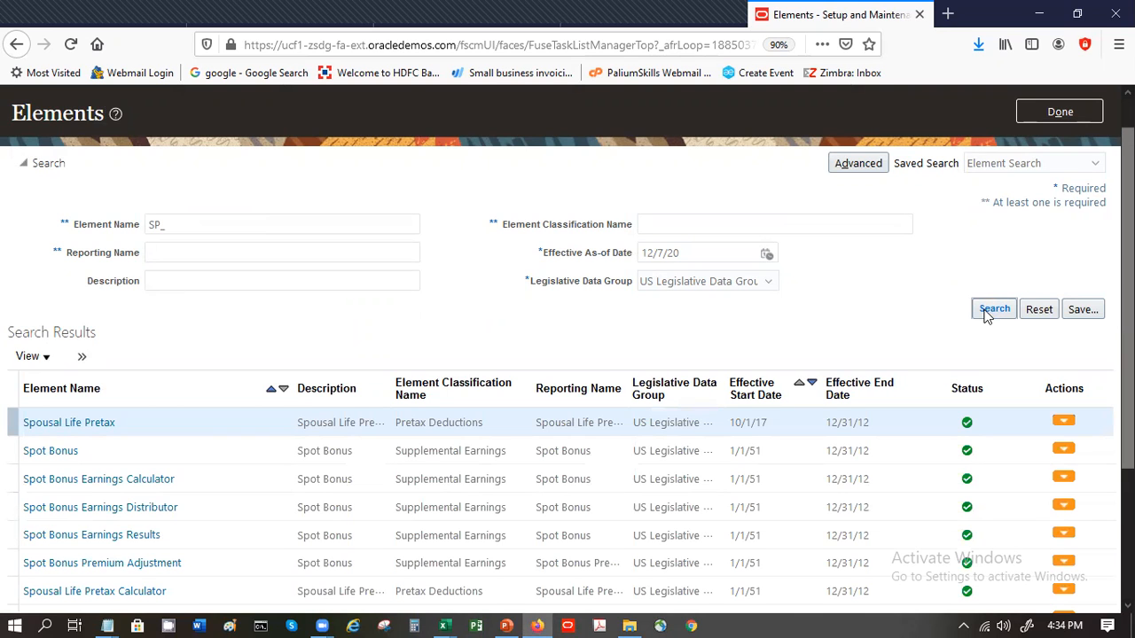
pyautogui.scroll(-4, 1081, 403)
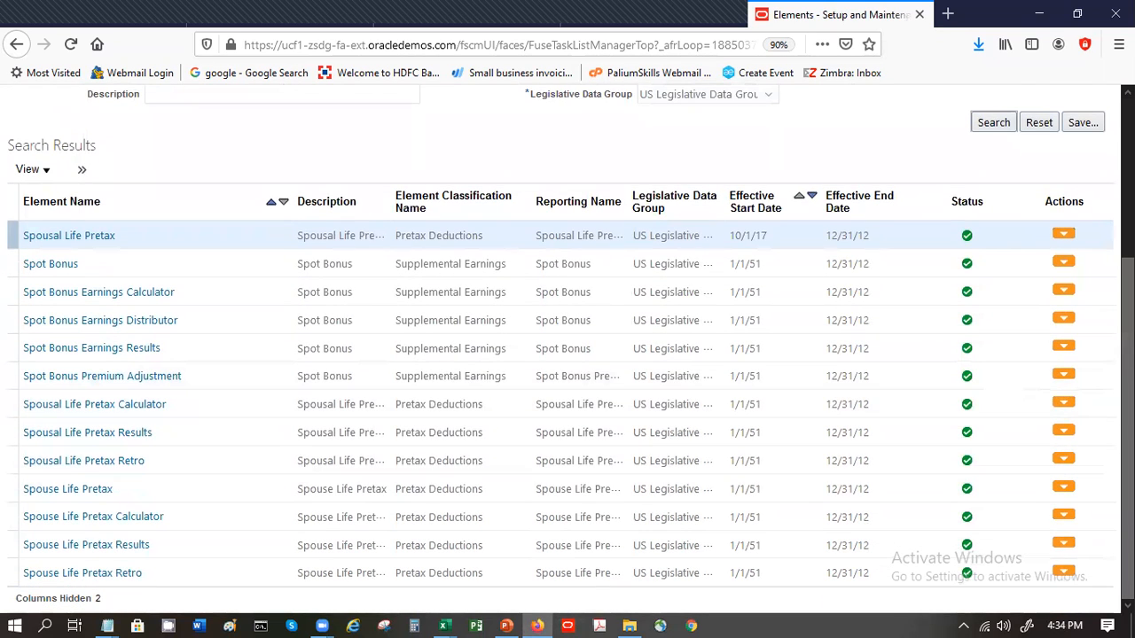
# - Open the Spot Bonus element in Correct mode and try to switch to its Amount input value
pyautogui.scroll(5, 1126, 398)
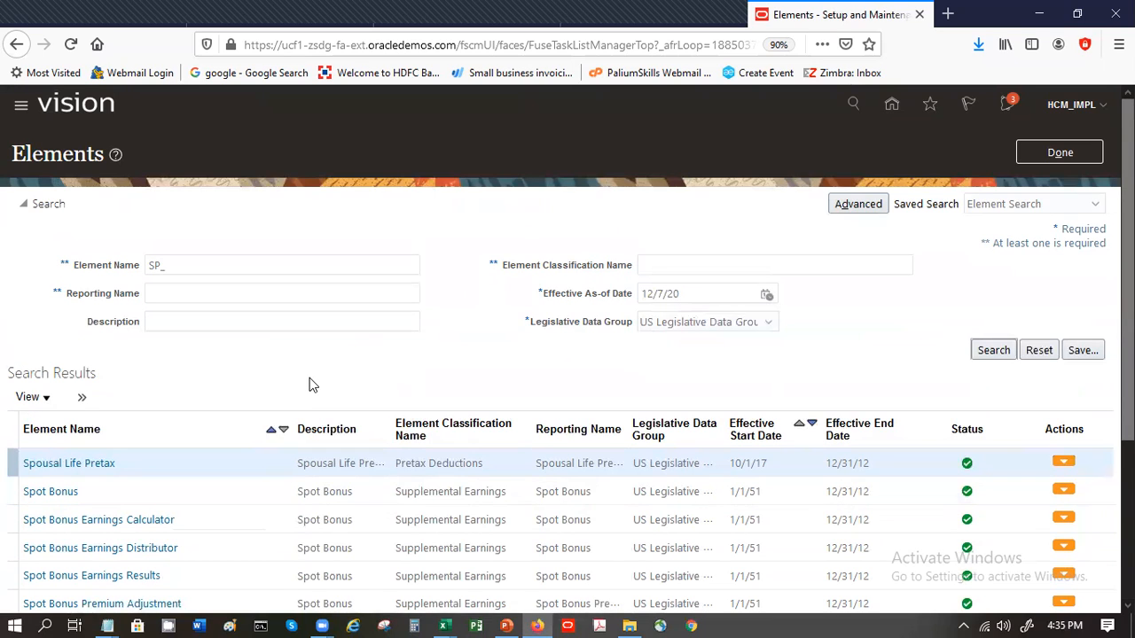
pyautogui.click(213, 488)
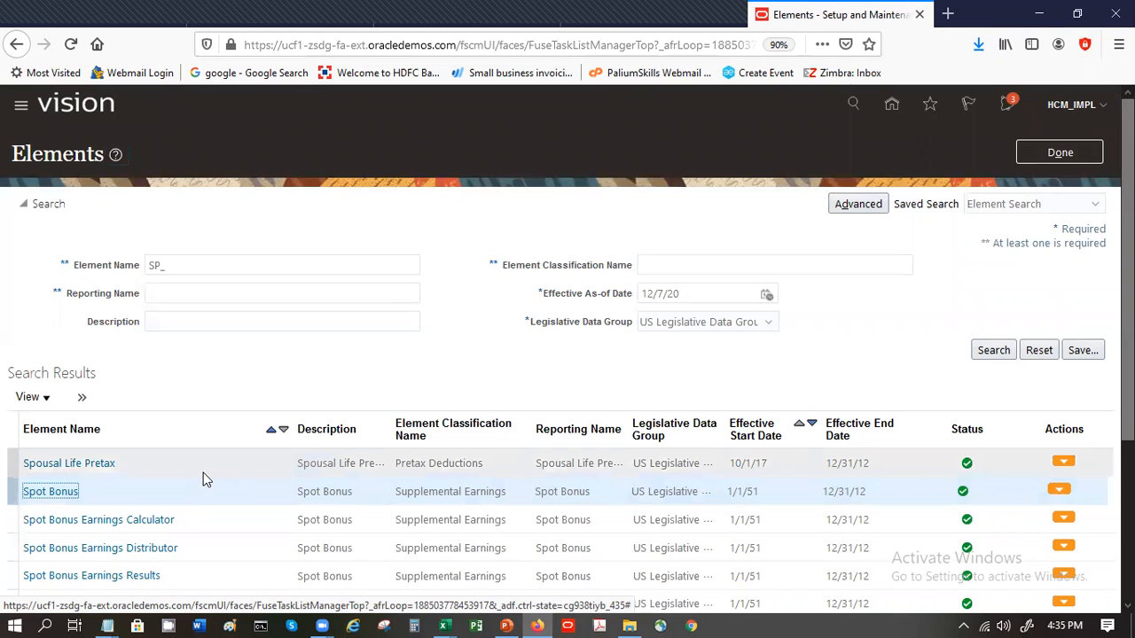
pyautogui.click(1063, 489)
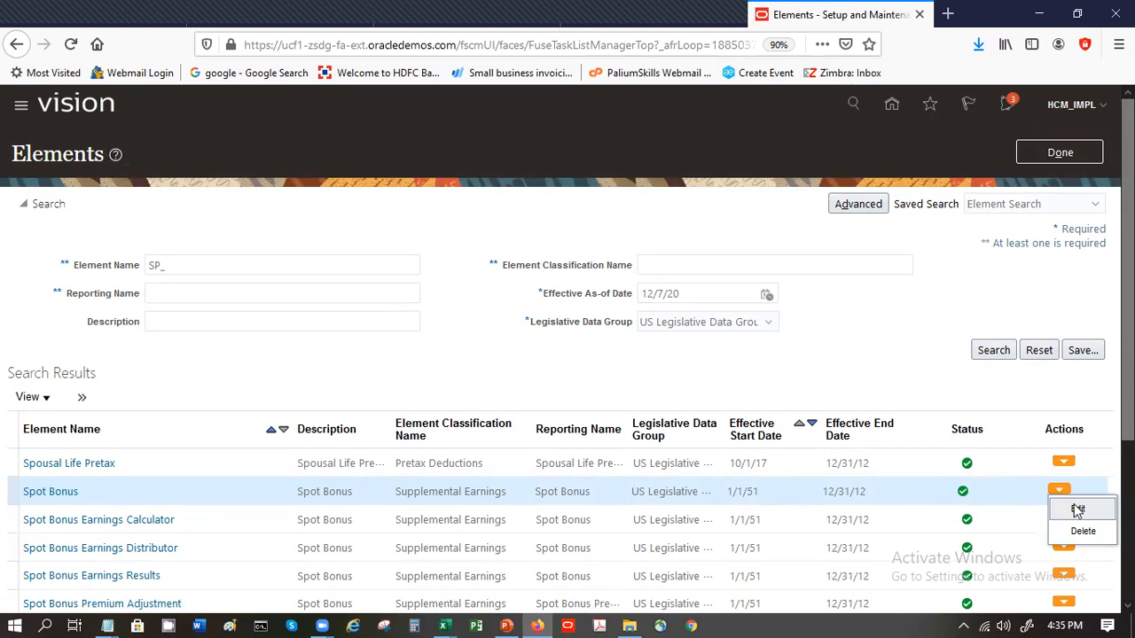
pyautogui.click(1073, 505)
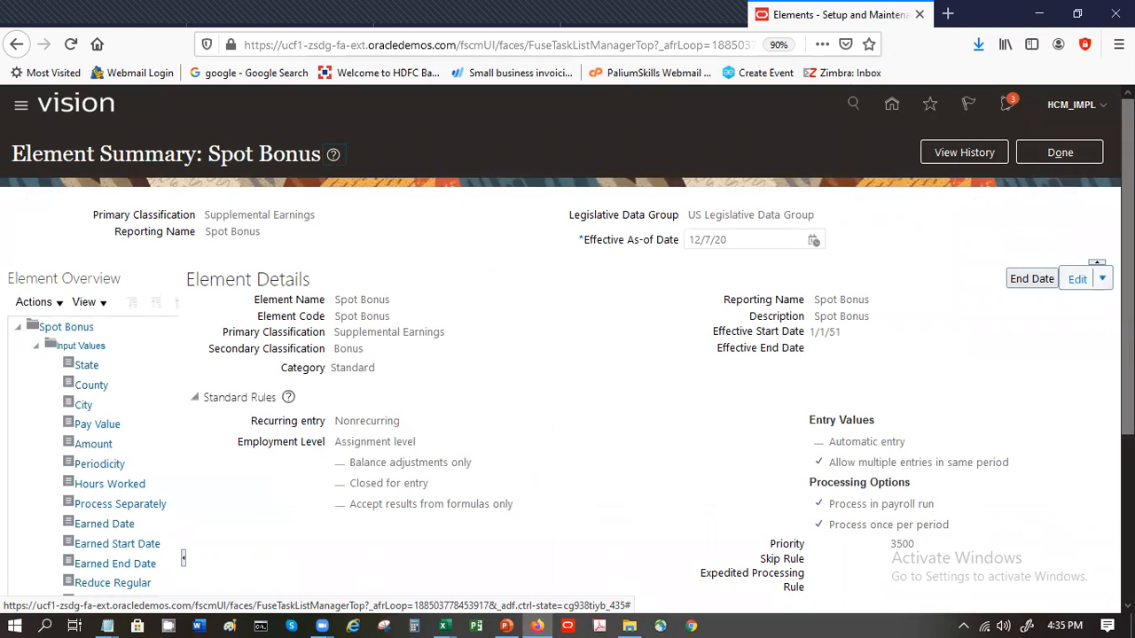
pyautogui.click(1101, 278)
pyautogui.click(1054, 305)
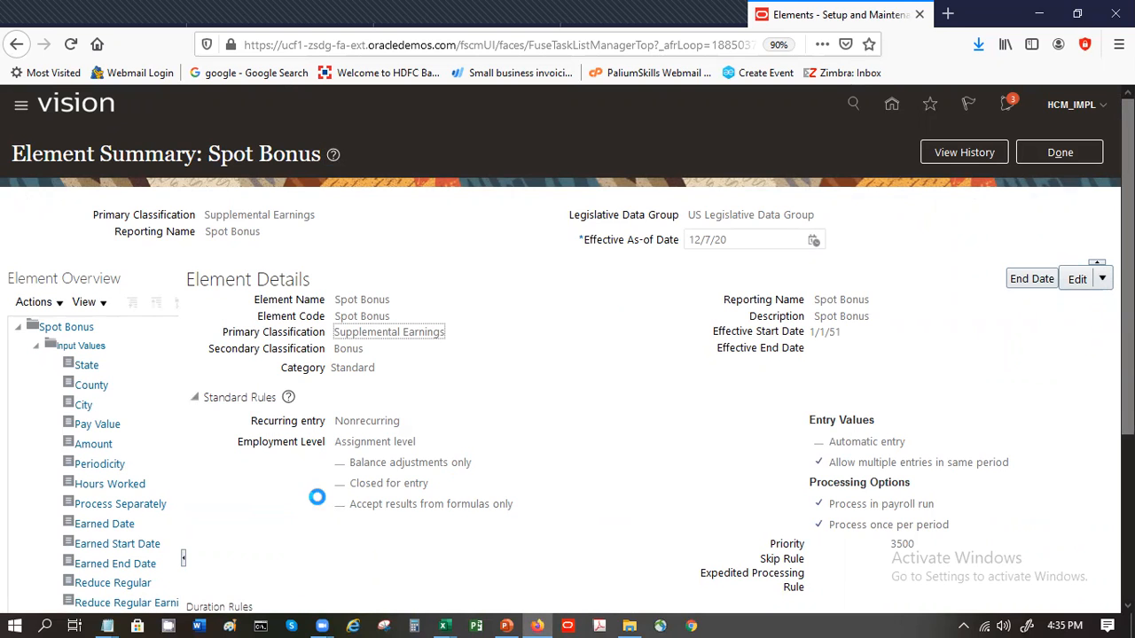
pyautogui.click(105, 445)
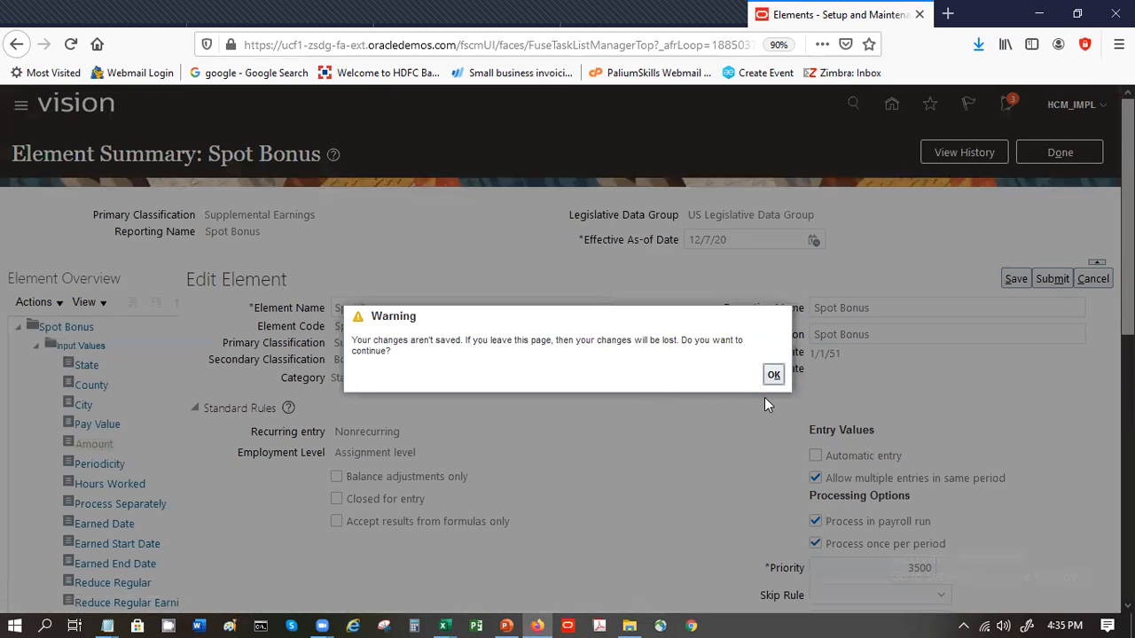
pyautogui.click(773, 375)
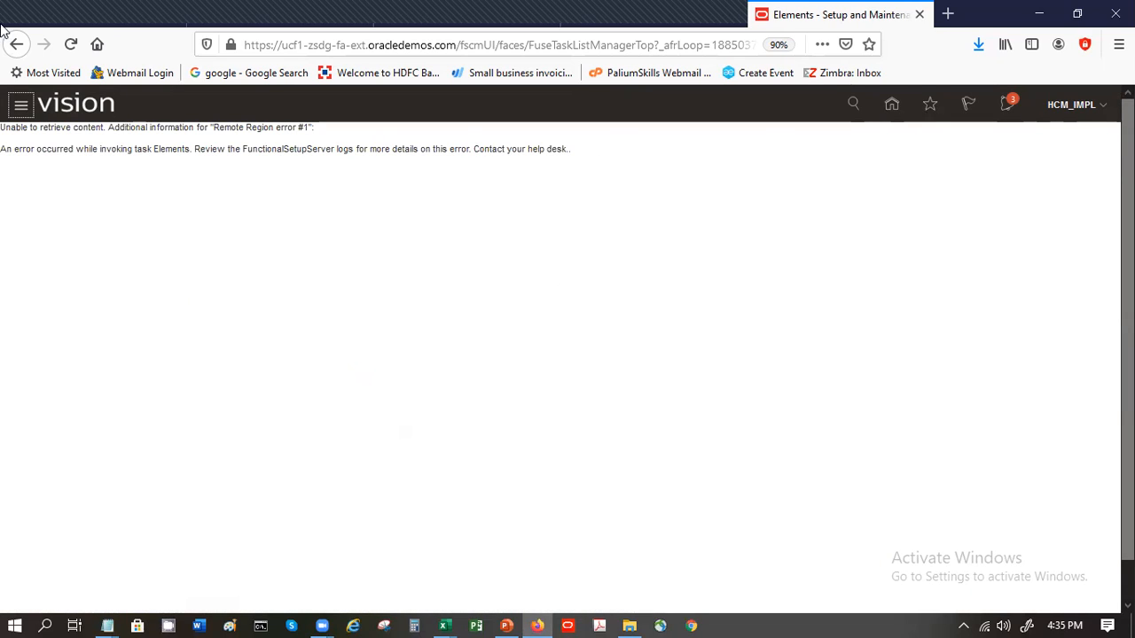
# - Return to the home page and open the Elements task from the full list of My Client Groups quick actions
pyautogui.click(895, 114)
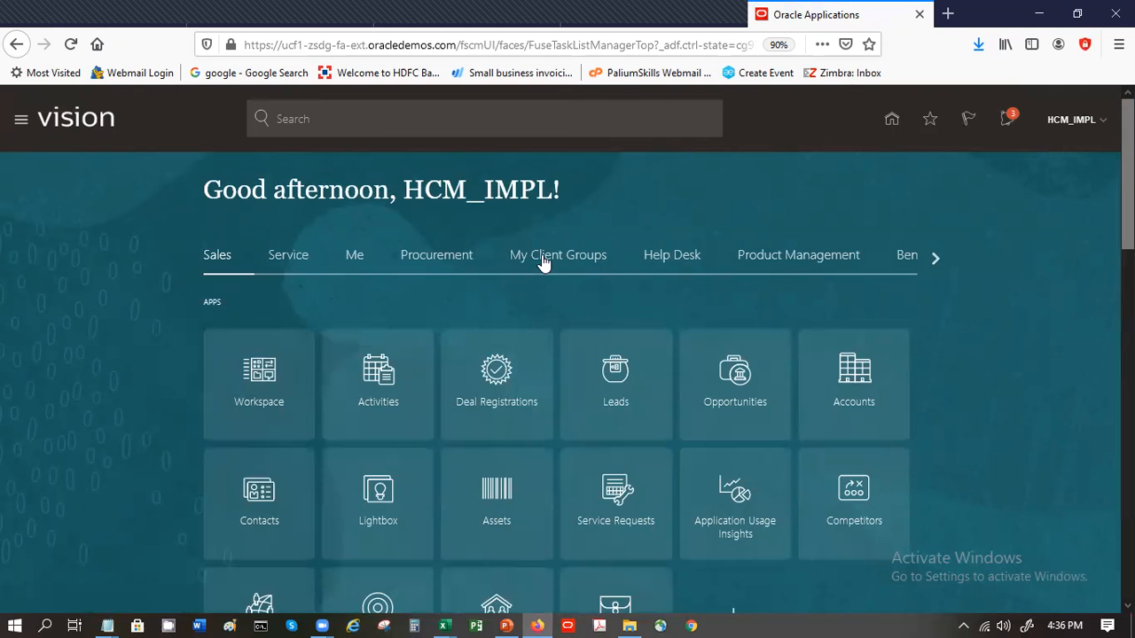
pyautogui.click(546, 262)
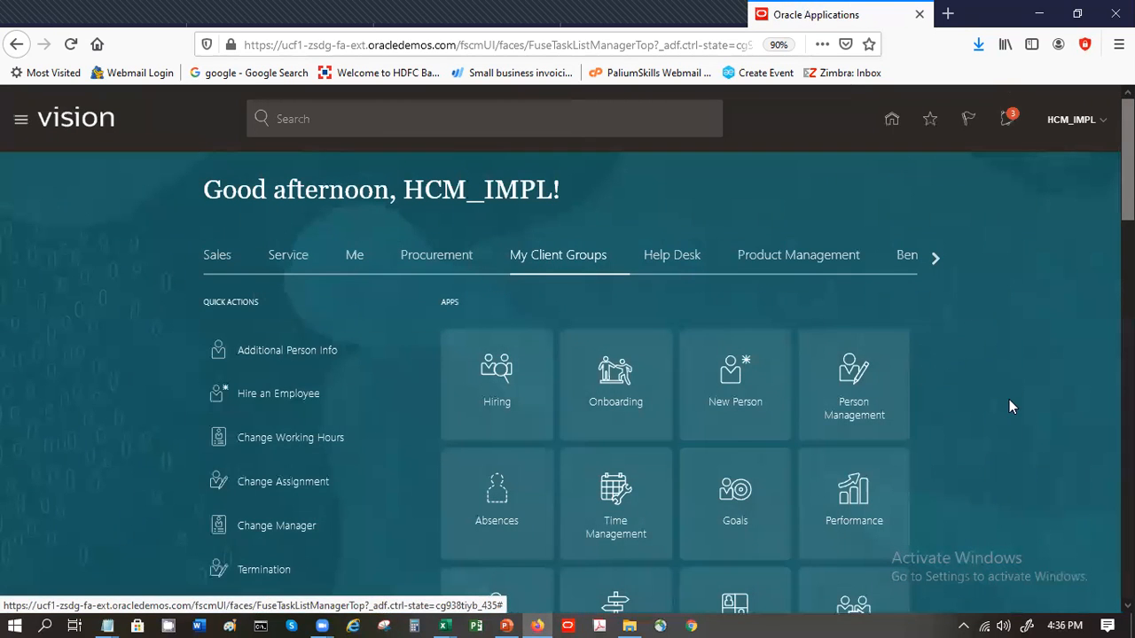
pyautogui.scroll(-5, 567, 355)
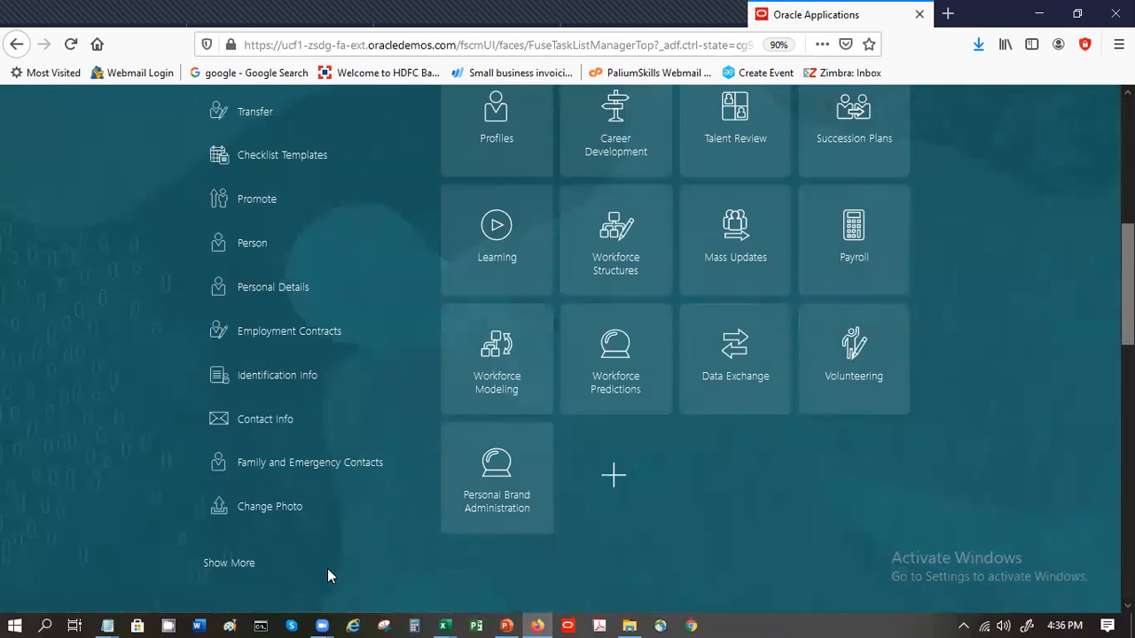
pyautogui.click(229, 563)
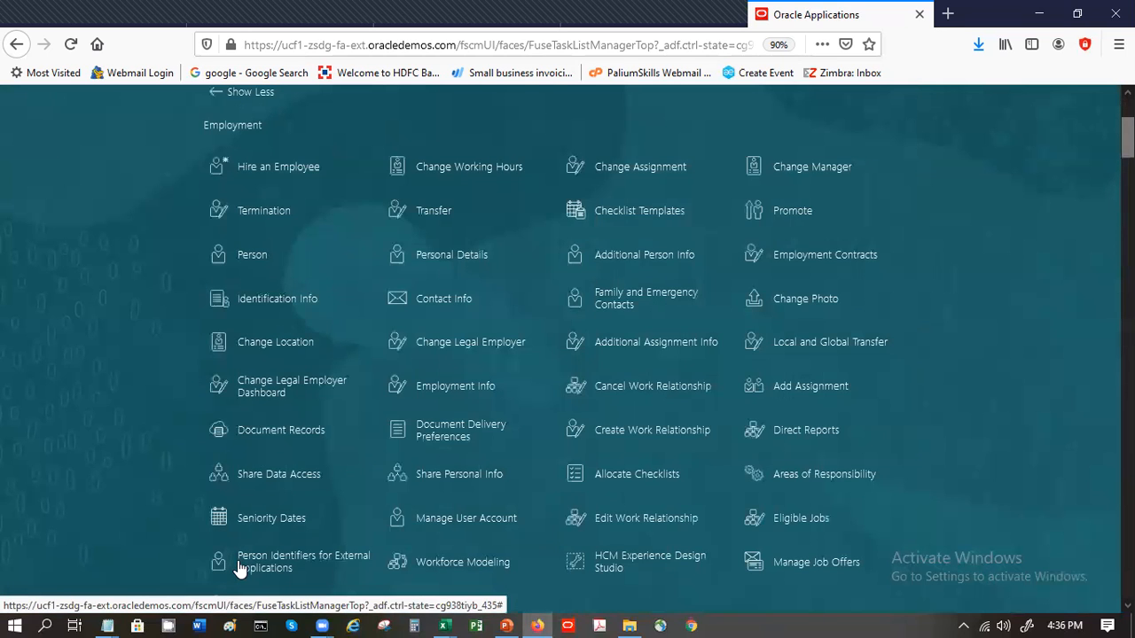
pyautogui.hotkey('ctrl', 'f')
pyautogui.write('Elemen')
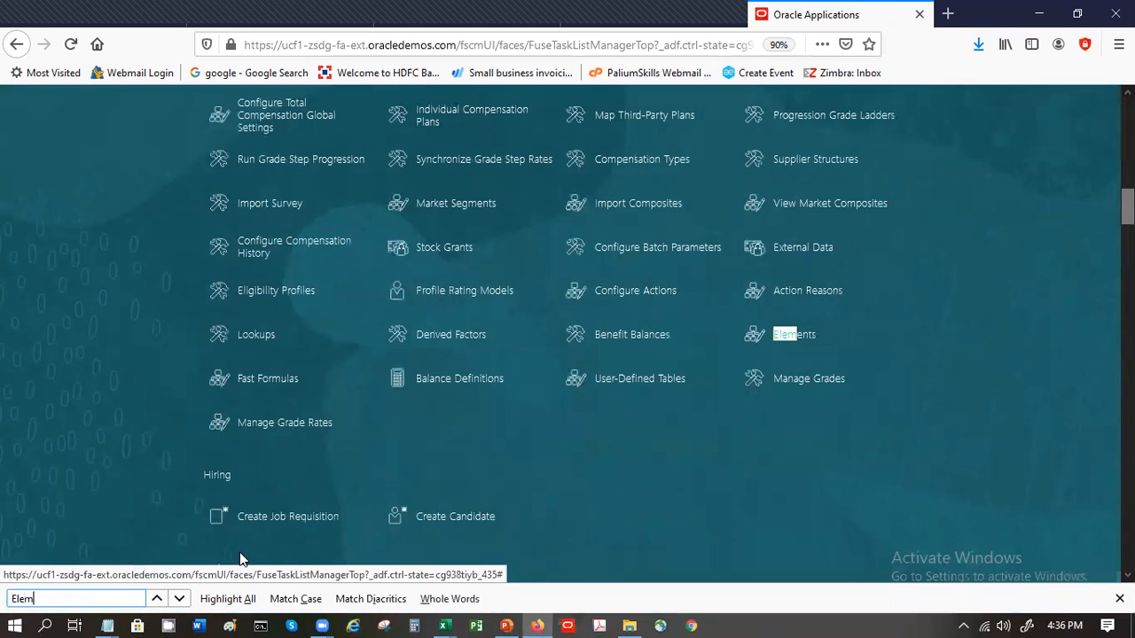
pyautogui.click(794, 336)
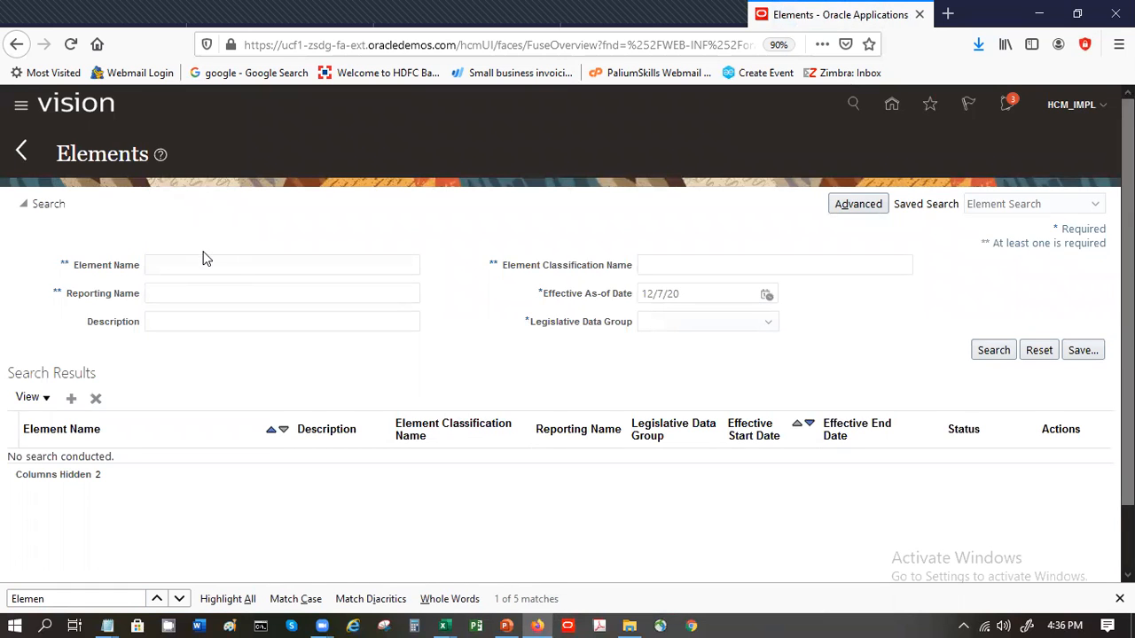
# - Search for elements named SP in the US Legislative Data Group
pyautogui.click(213, 269)
pyautogui.write('d')
pyautogui.press('BackSpace')
pyautogui.write('sp')
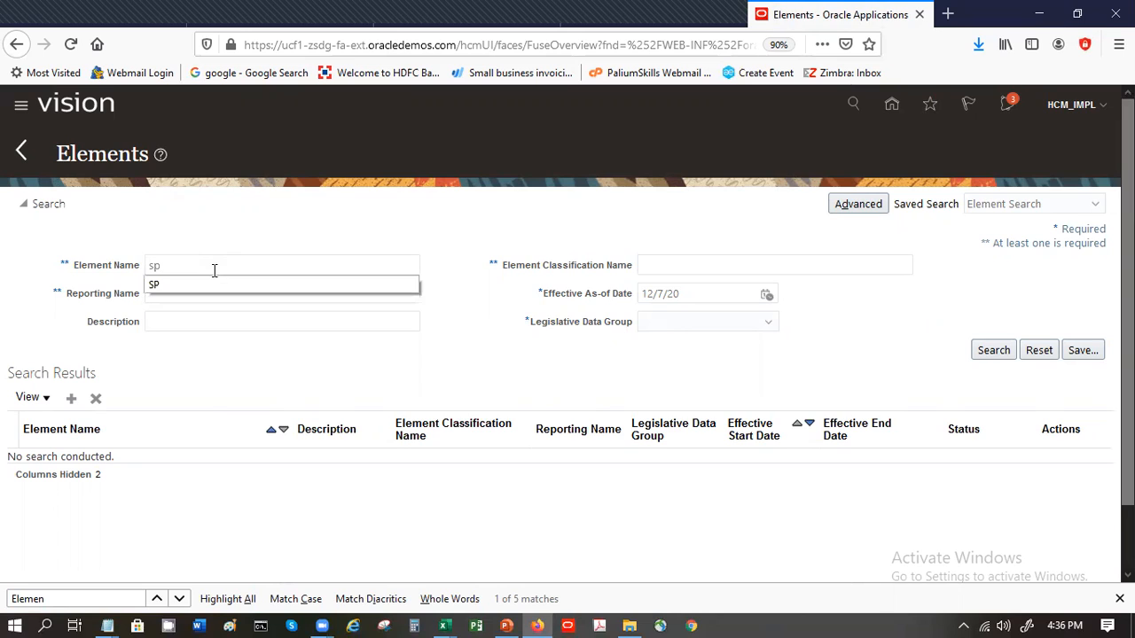
pyautogui.click(218, 283)
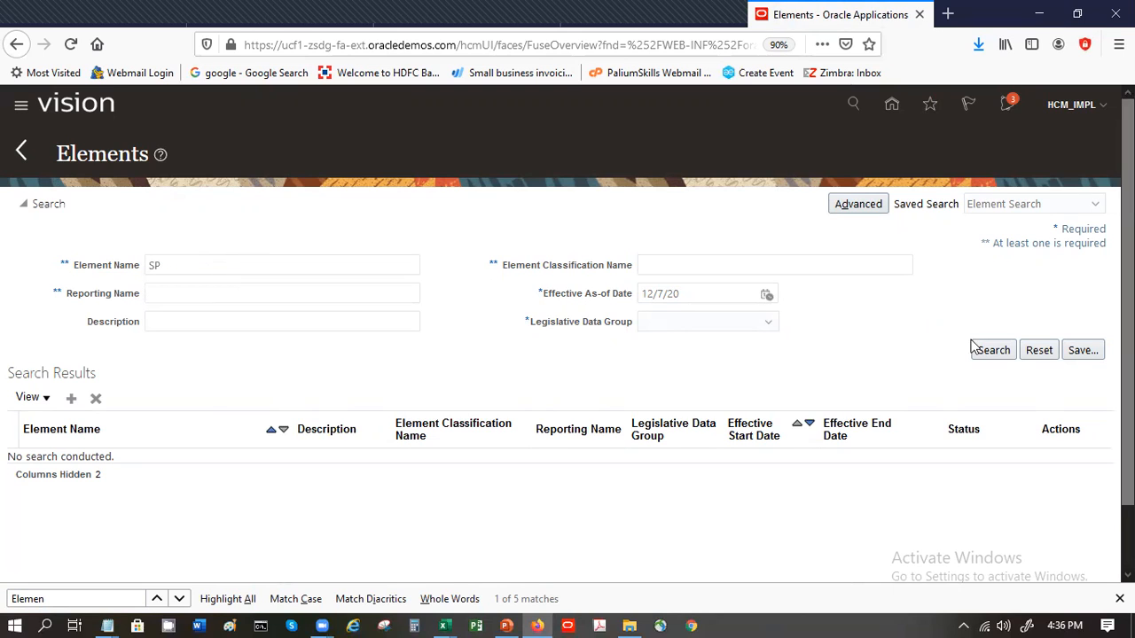
pyautogui.click(997, 350)
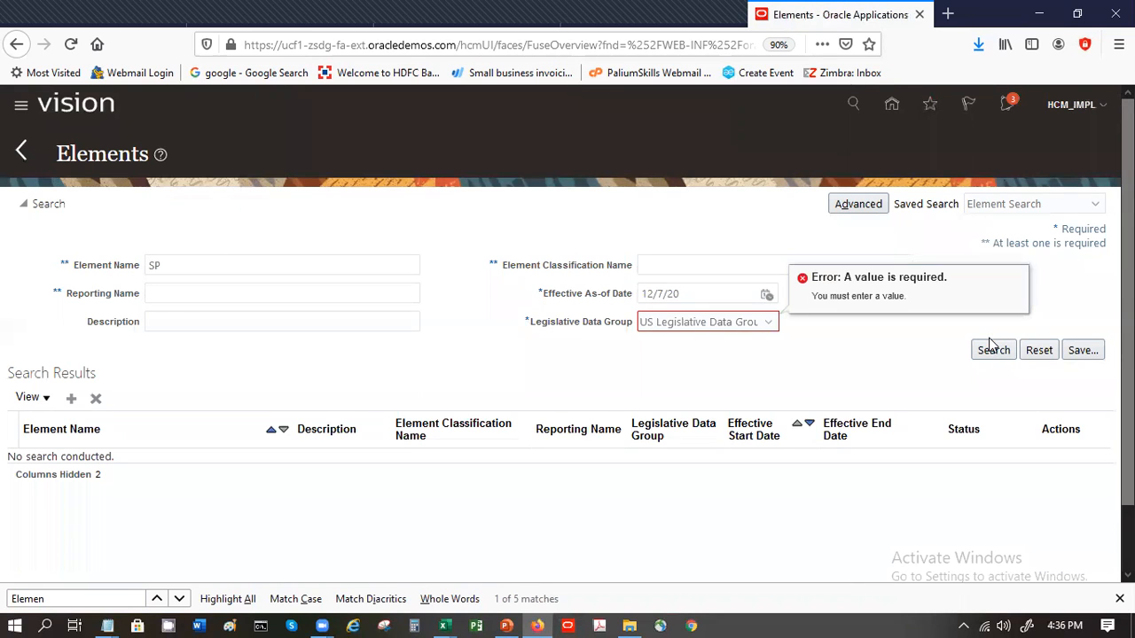
pyautogui.click(996, 351)
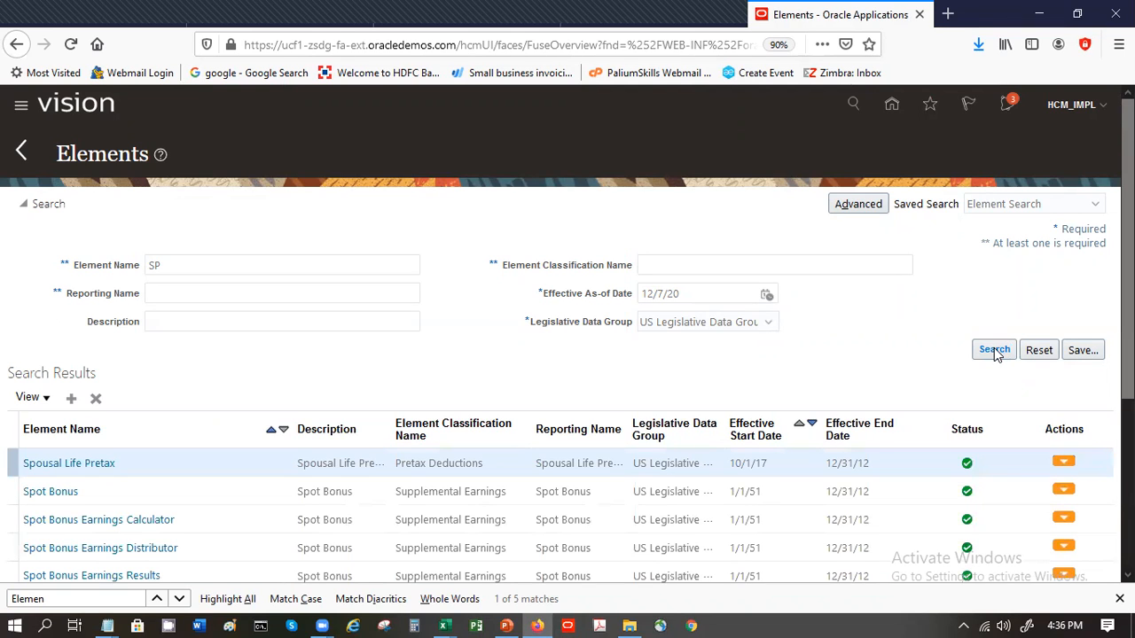
# - Open the Spot Bonus element's summary for editing and select its Amount input value
pyautogui.click(828, 489)
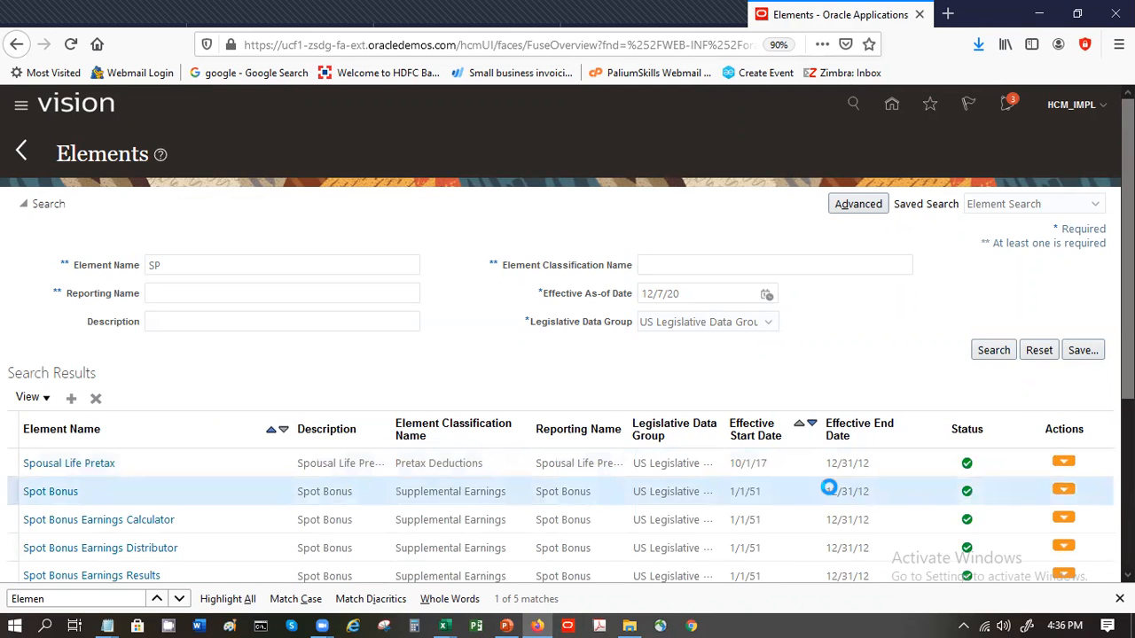
pyautogui.click(1060, 490)
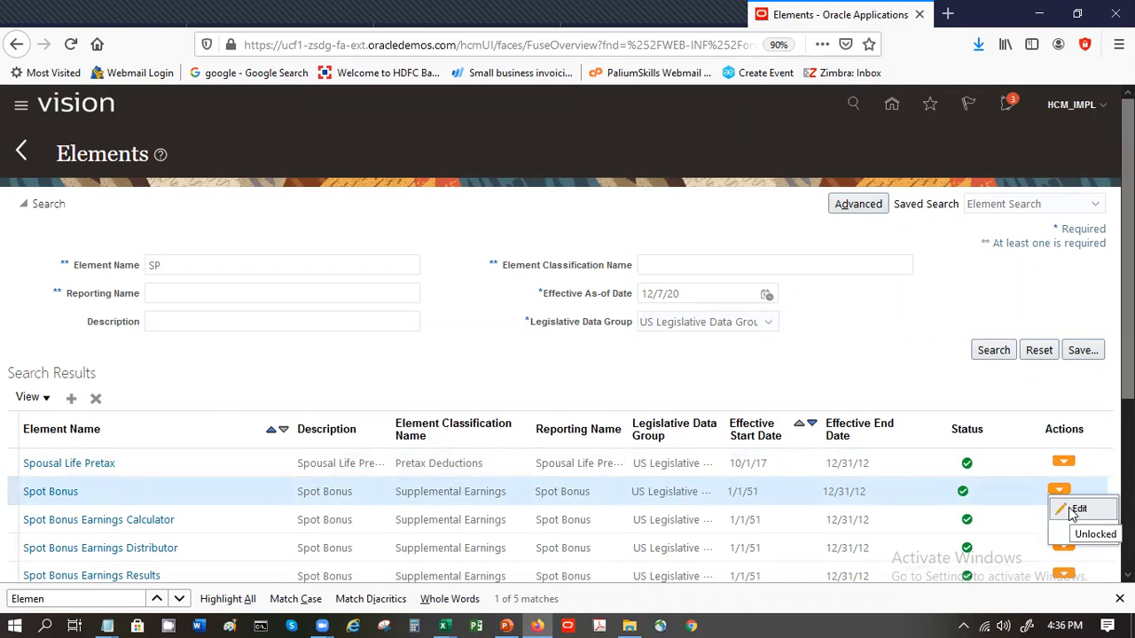
pyautogui.click(1074, 510)
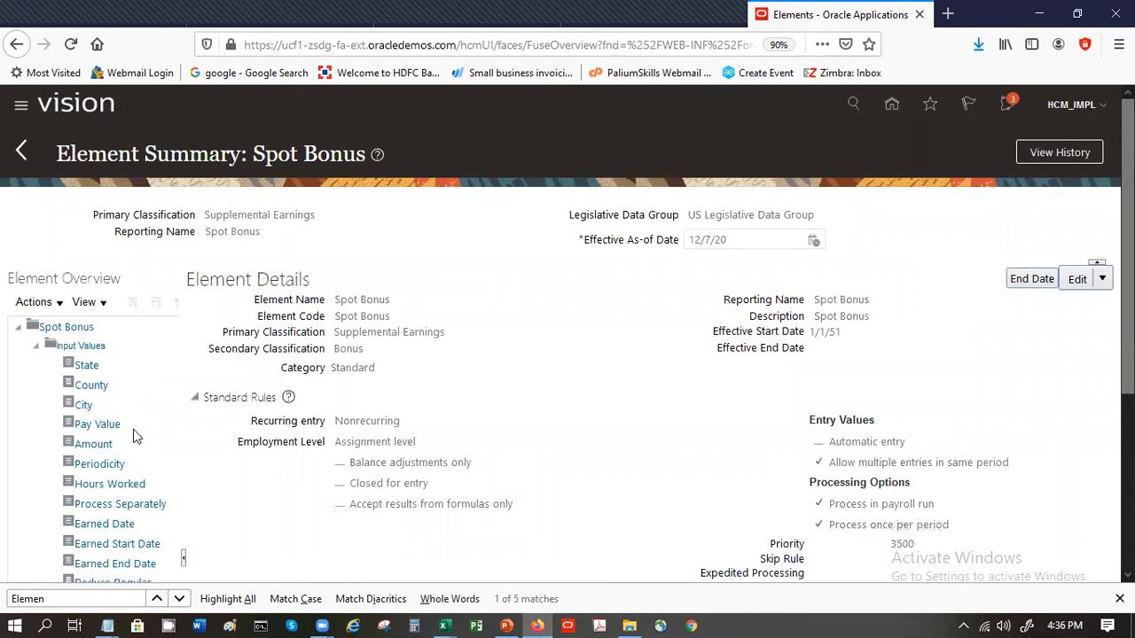
pyautogui.click(132, 446)
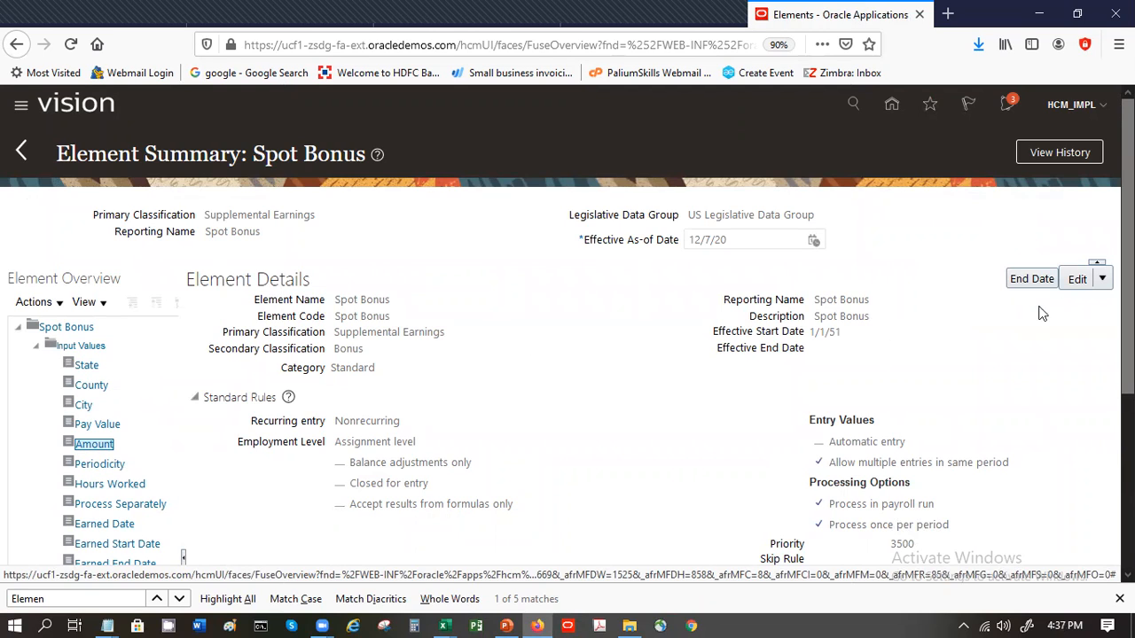
# - Start a correction of the Spot Bonus element and try to leave it for the Amount input value, dismissing the messages
pyautogui.click(1102, 280)
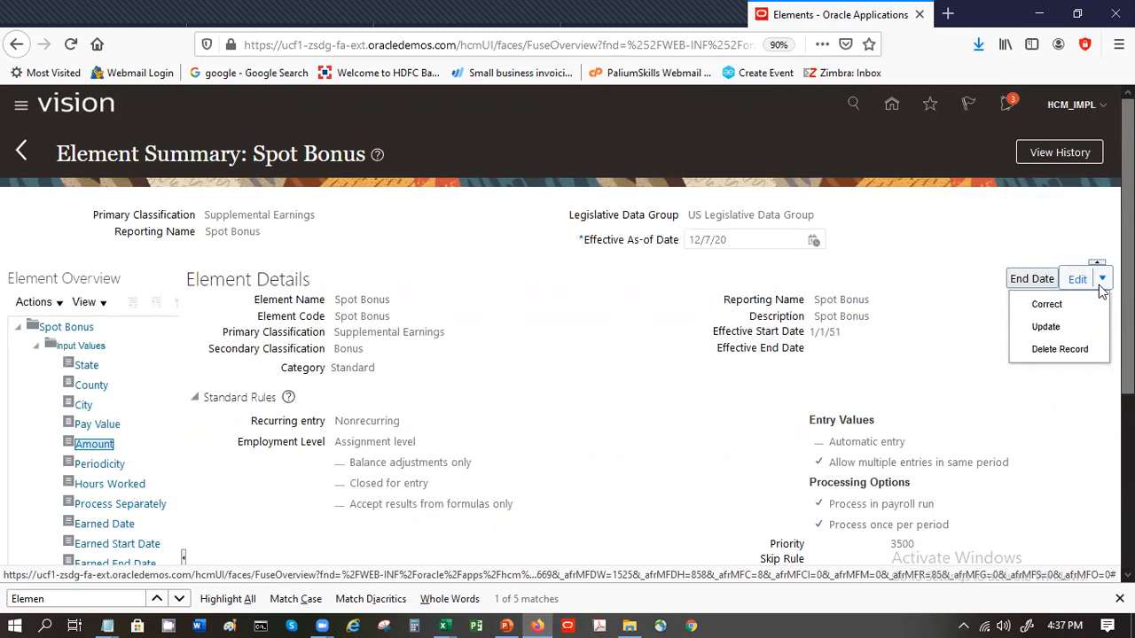
pyautogui.click(1046, 304)
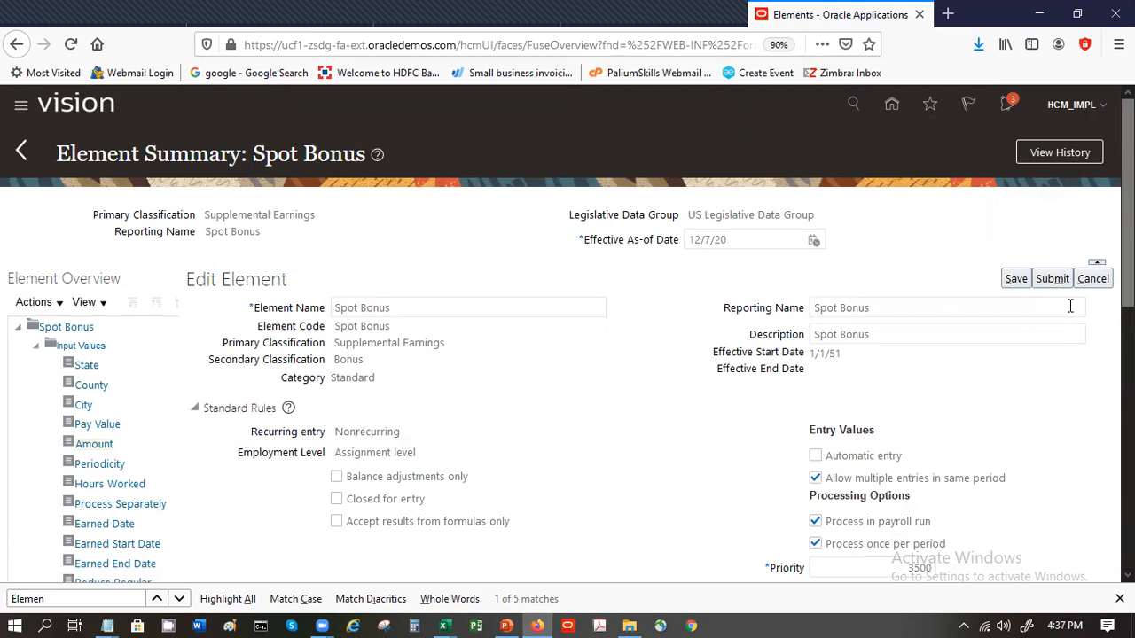
pyautogui.click(89, 444)
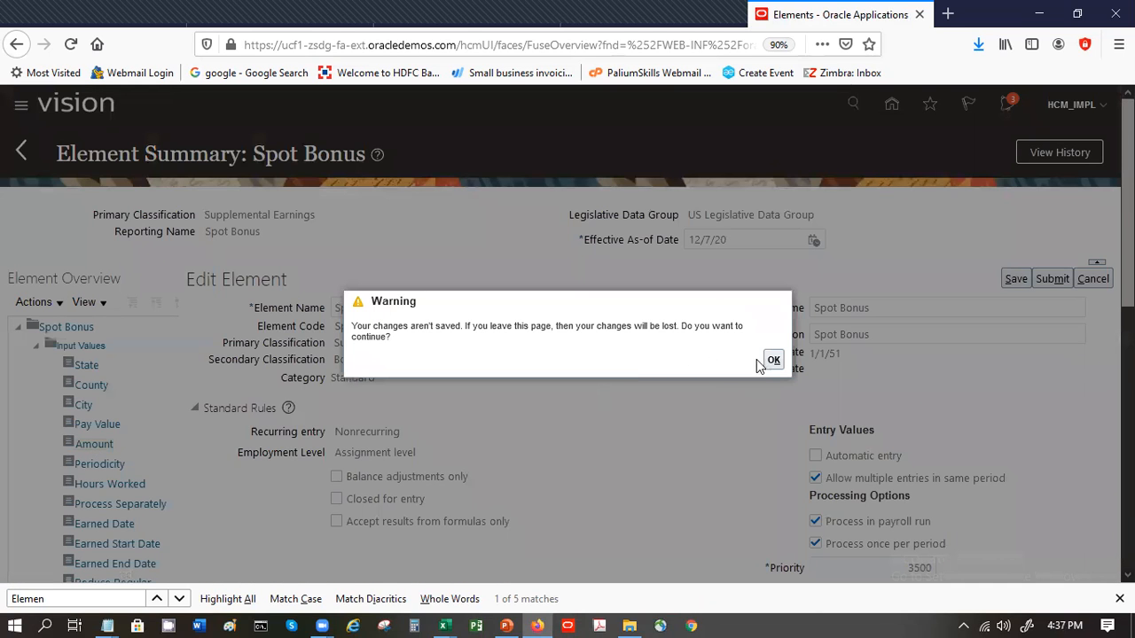
pyautogui.click(772, 362)
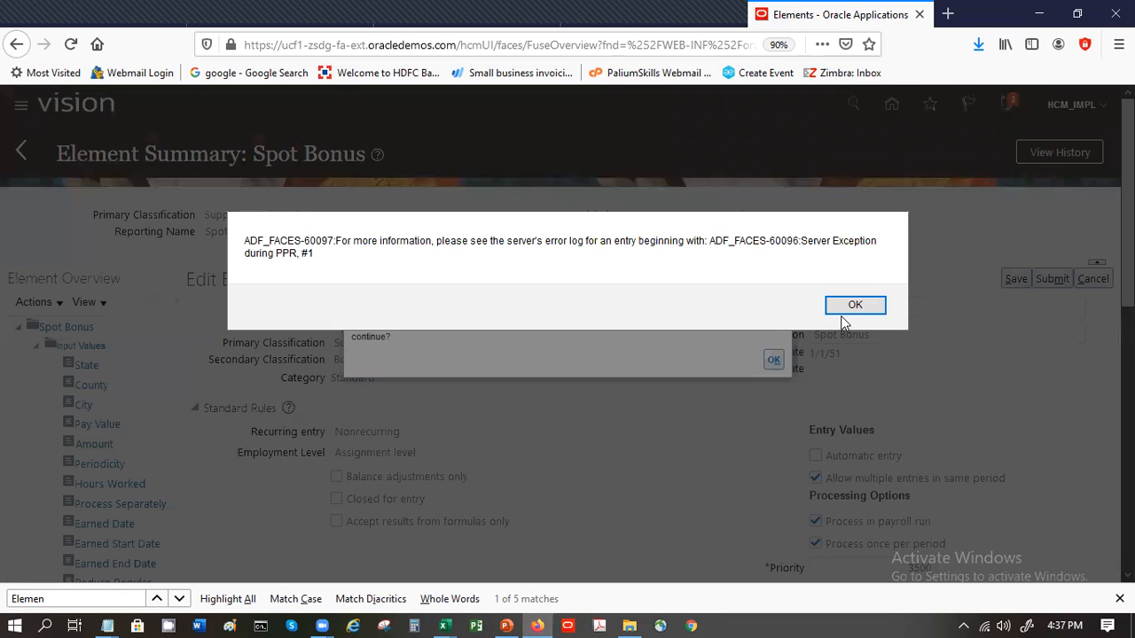
pyautogui.click(847, 308)
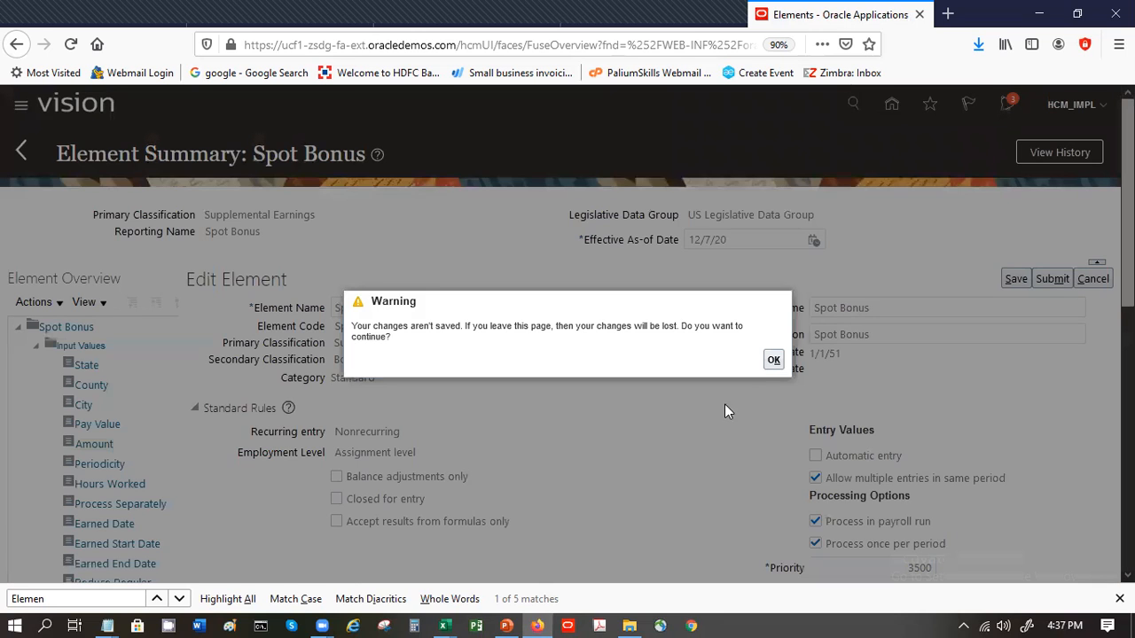
pyautogui.click(771, 362)
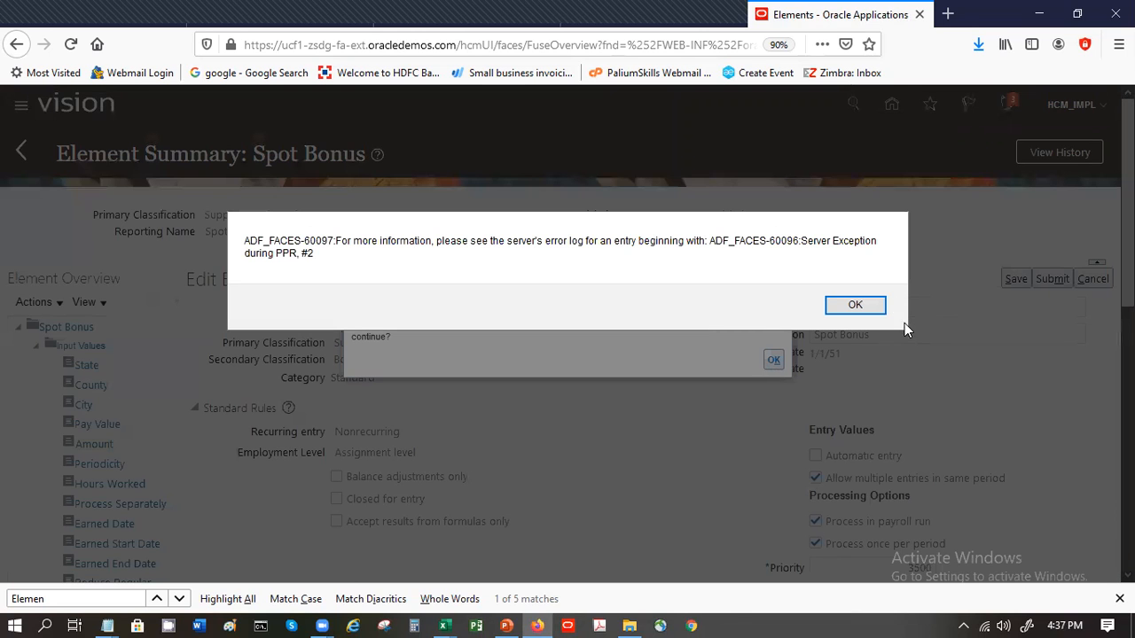
pyautogui.click(864, 304)
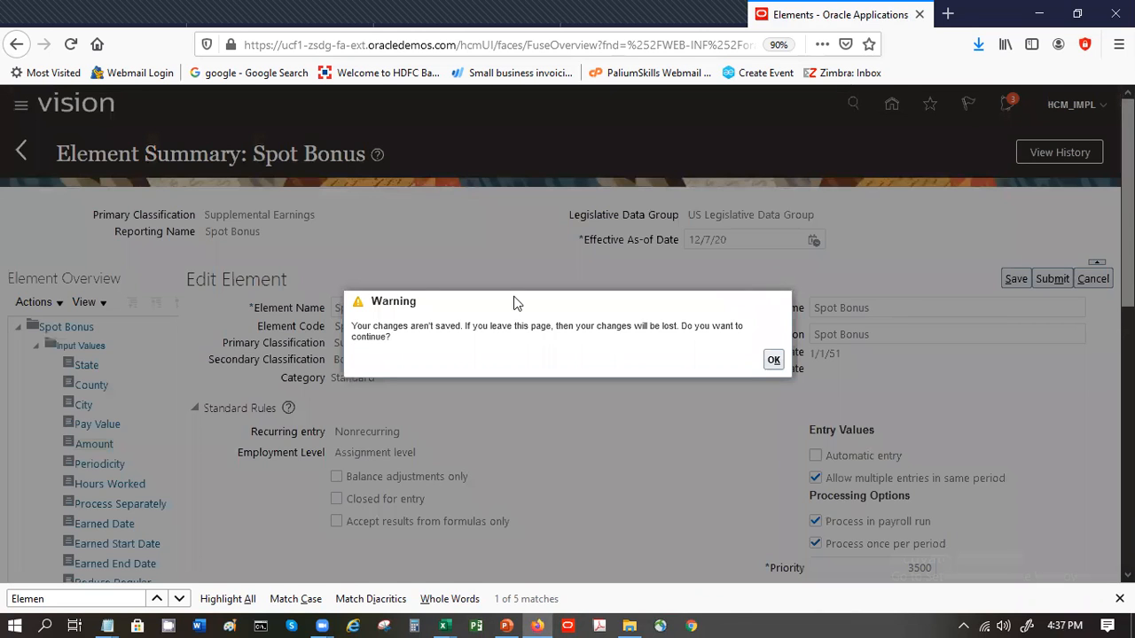
# - Reload the Spot Bonus edit page through the browser history and try to cancel the element correction
pyautogui.click(16, 46)
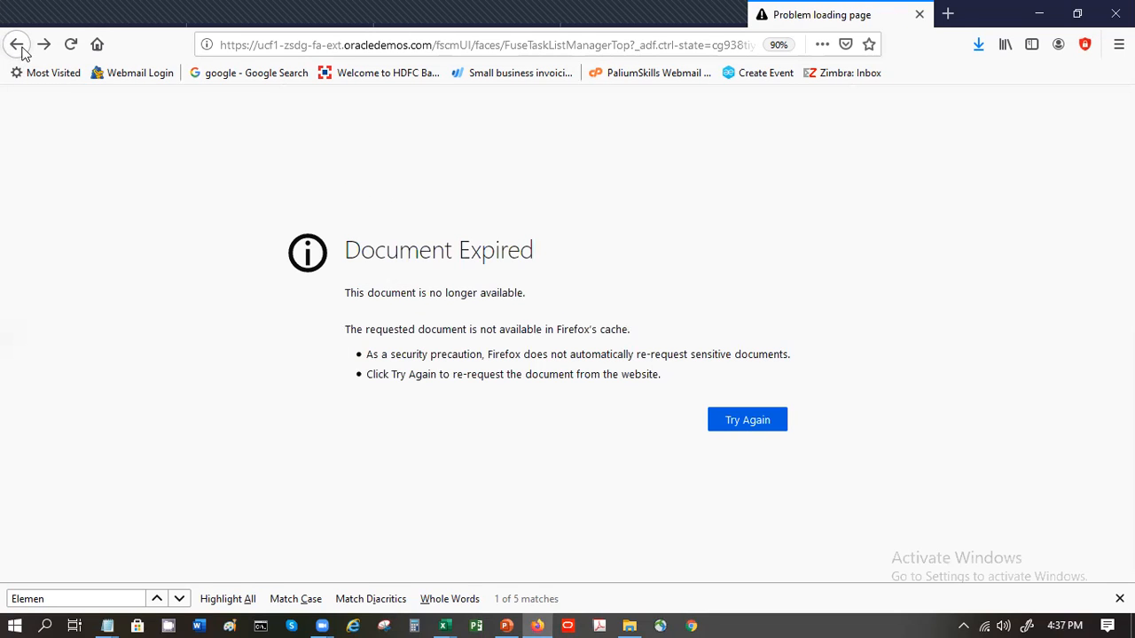
pyautogui.click(46, 46)
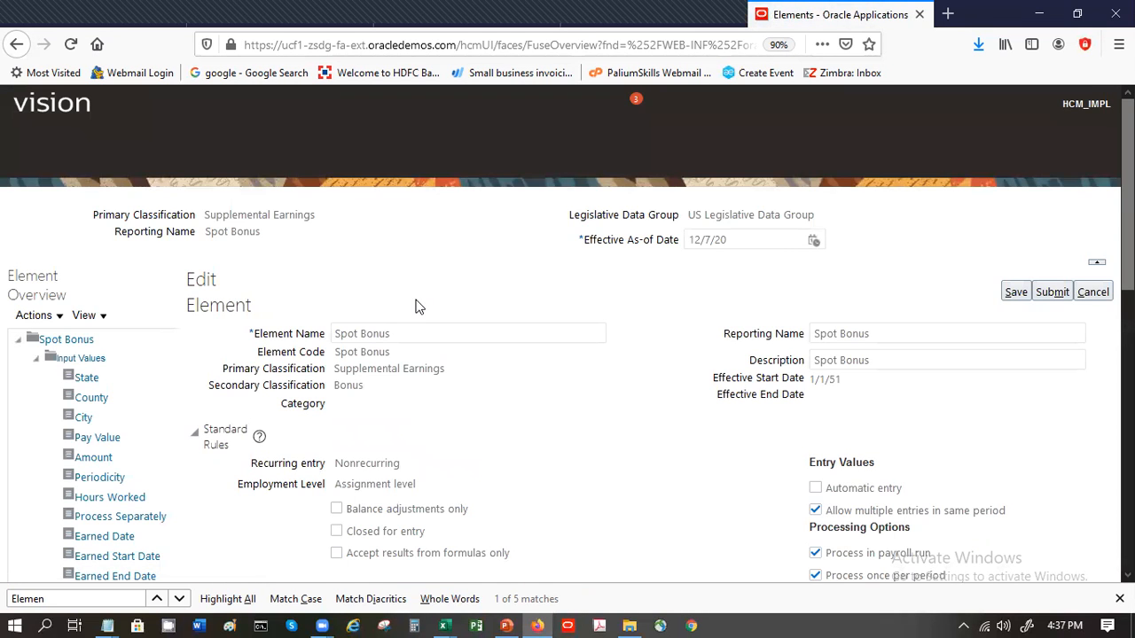
pyautogui.click(1097, 303)
pyautogui.click(1097, 302)
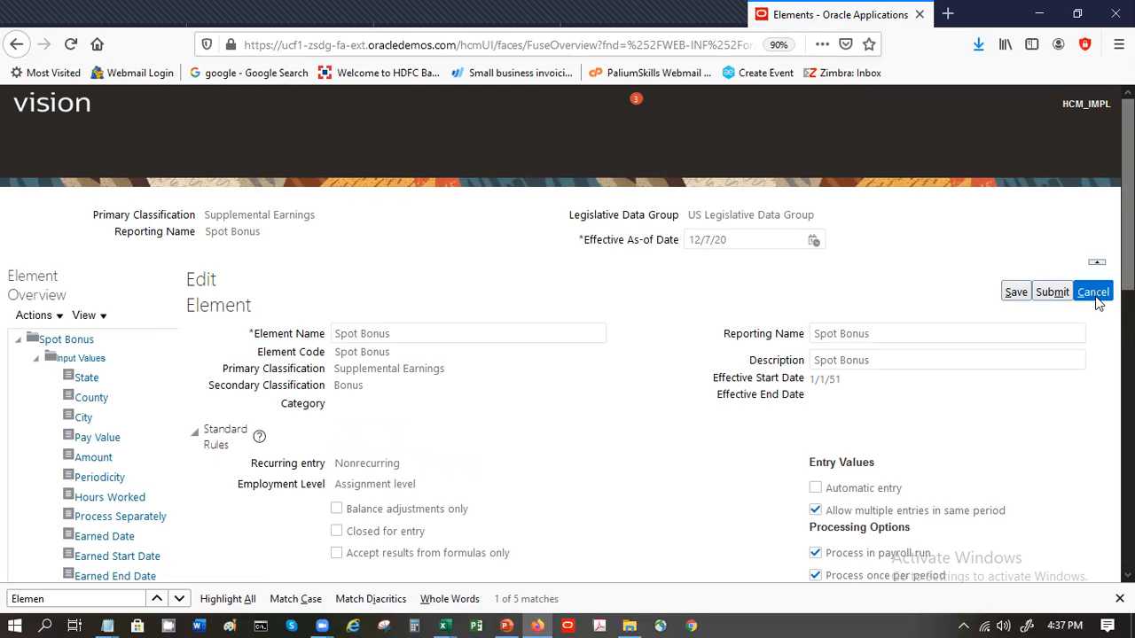
pyautogui.scroll(-1, 865, 258)
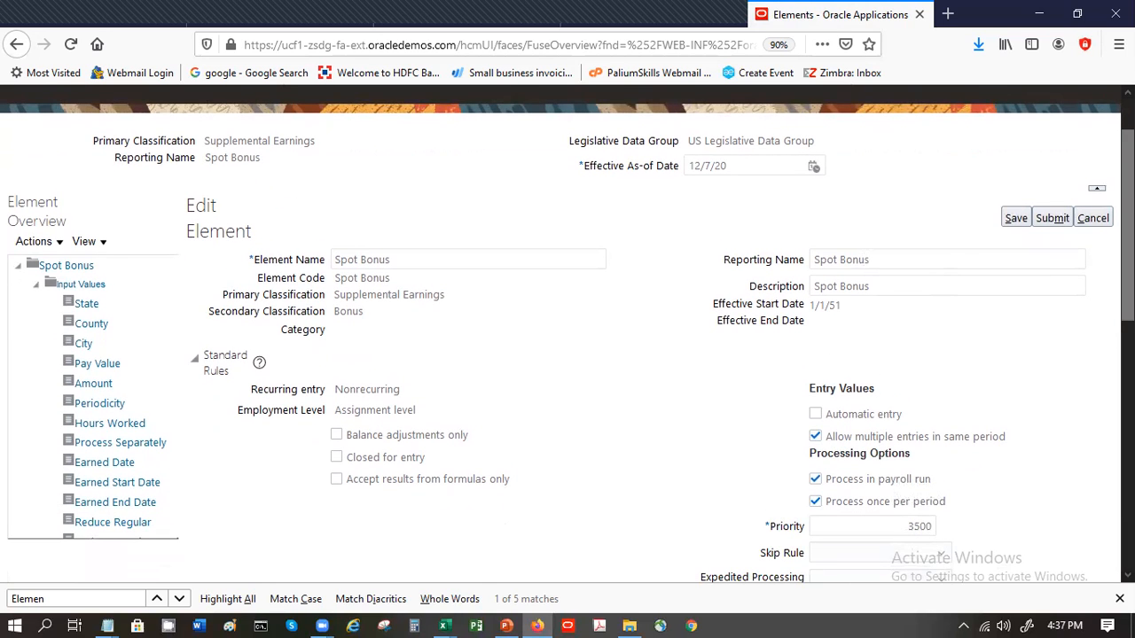
pyautogui.scroll(1, 1081, 266)
pyautogui.click(1087, 291)
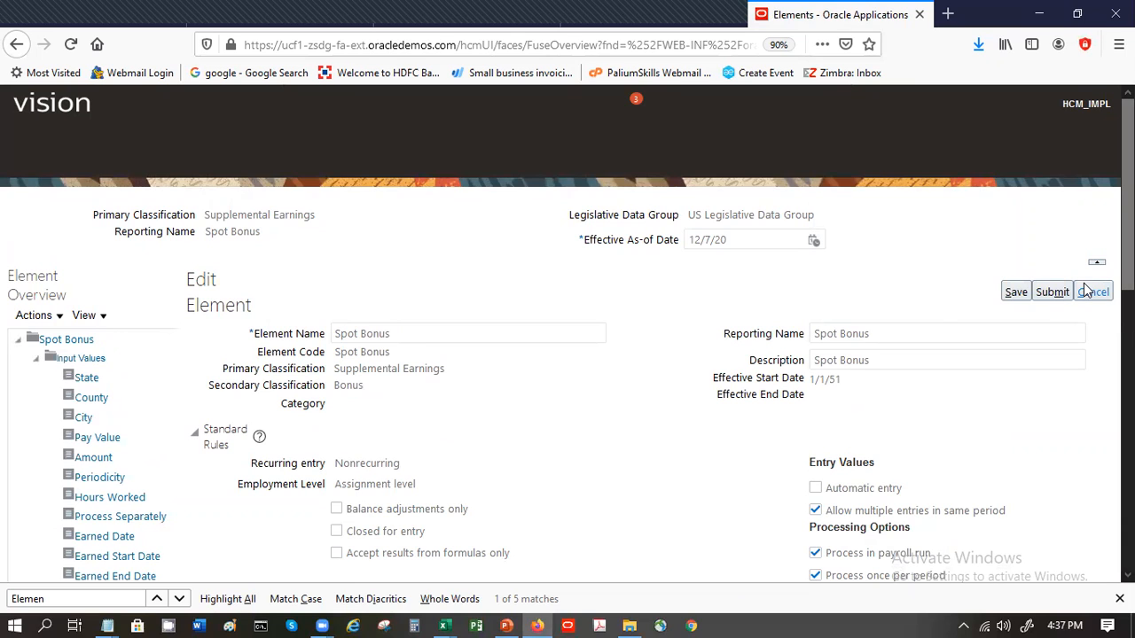
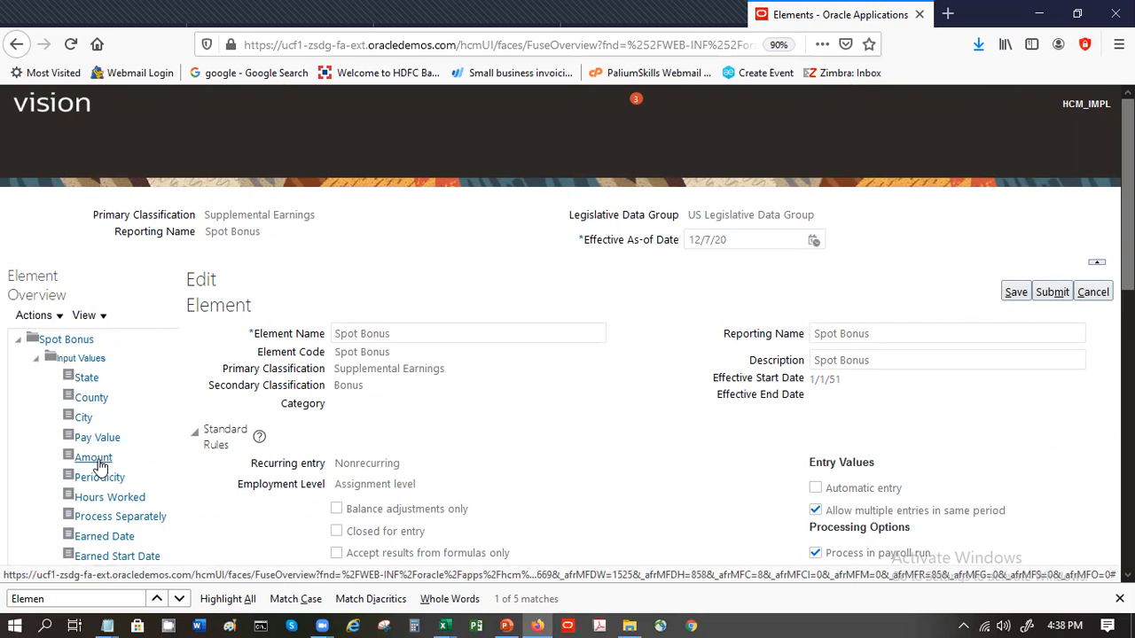
# - Leave the stuck Spot Bonus edit page by shortening the web address to the site root, and open the home page
pyautogui.click(1092, 292)
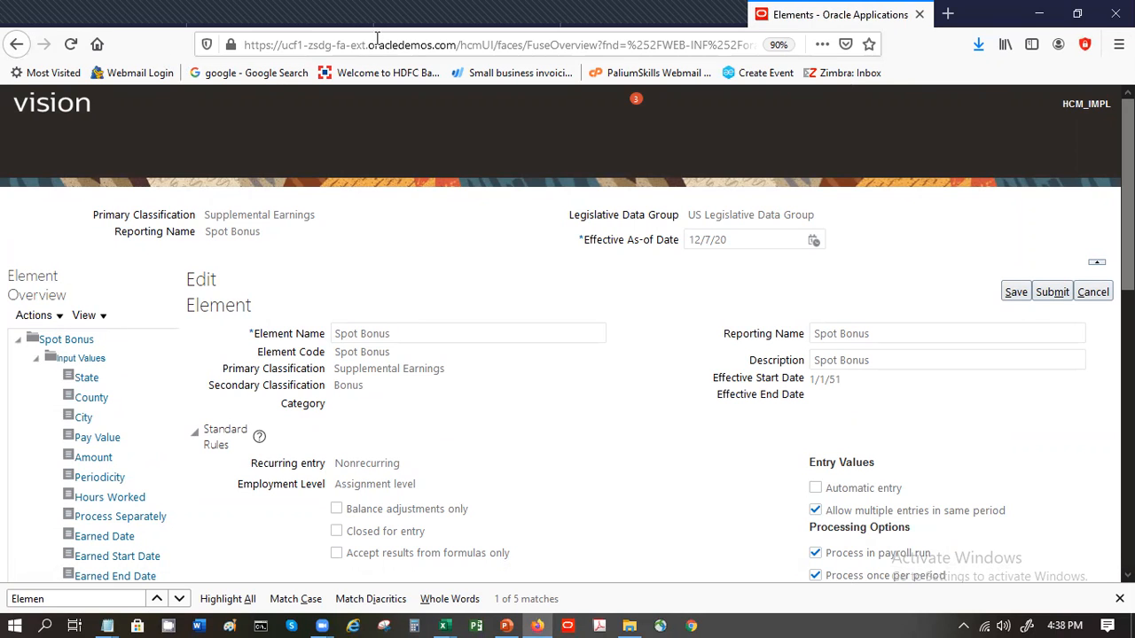
pyautogui.click(481, 47)
pyautogui.click(462, 45)
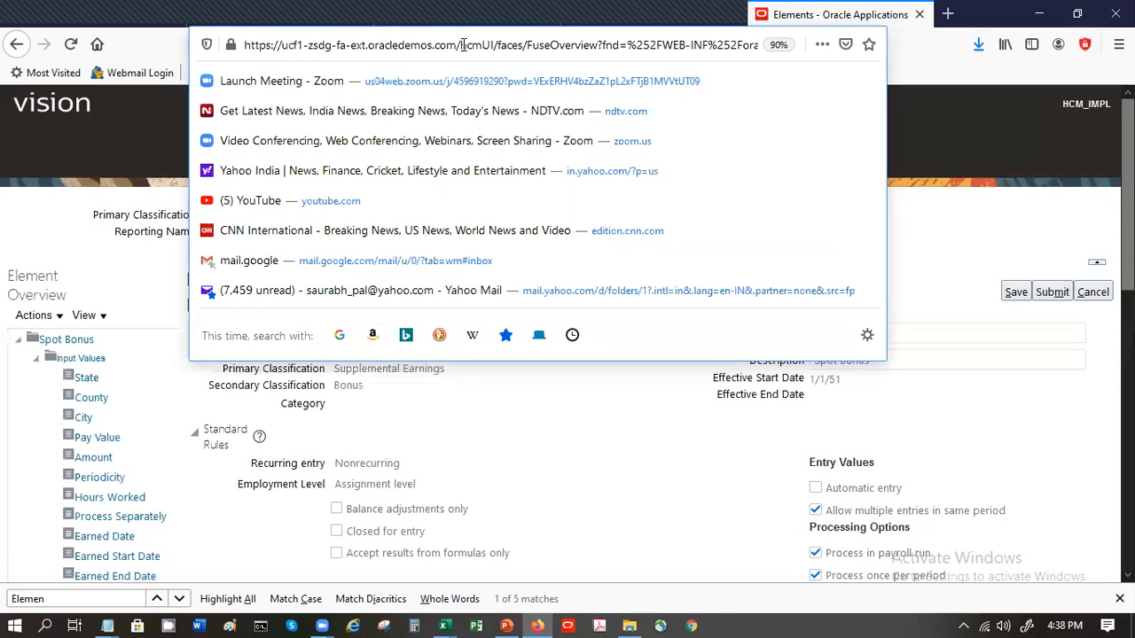
pyautogui.write('/')
pyautogui.hotkey('shift', 'End')
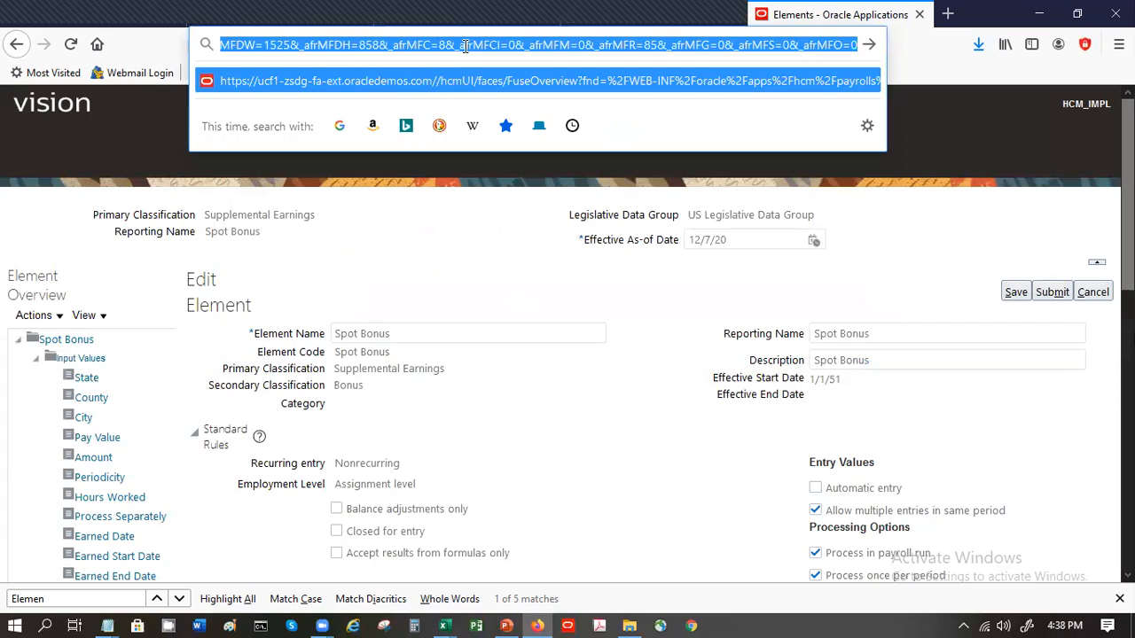
pyautogui.press('Delete')
pyautogui.press('BackSpace')
pyautogui.press('Return')
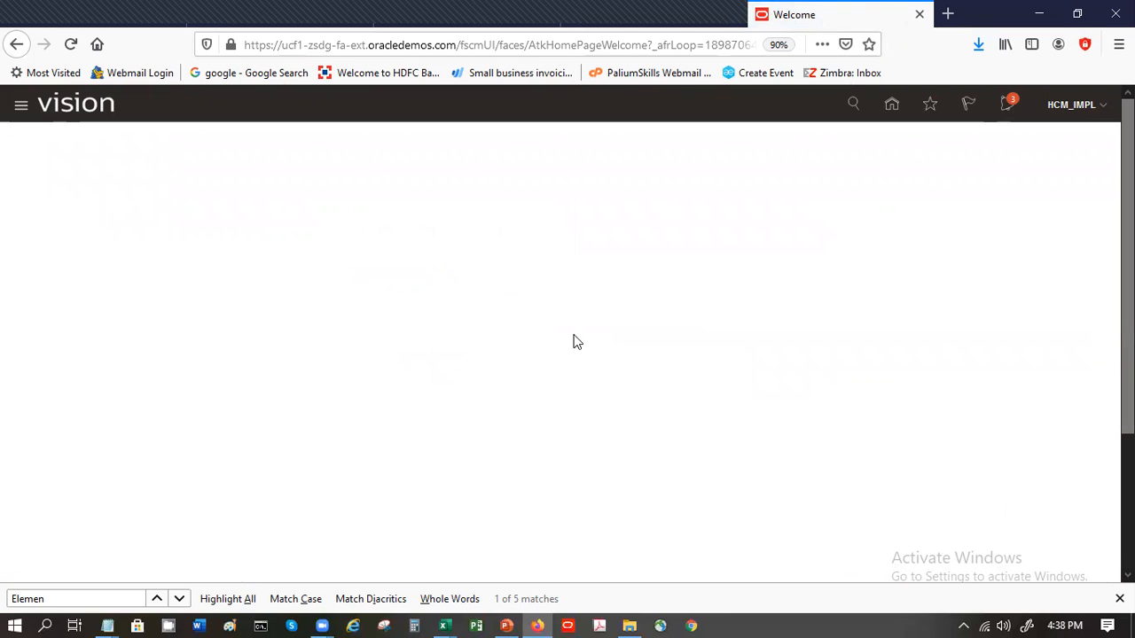
pyautogui.click(890, 104)
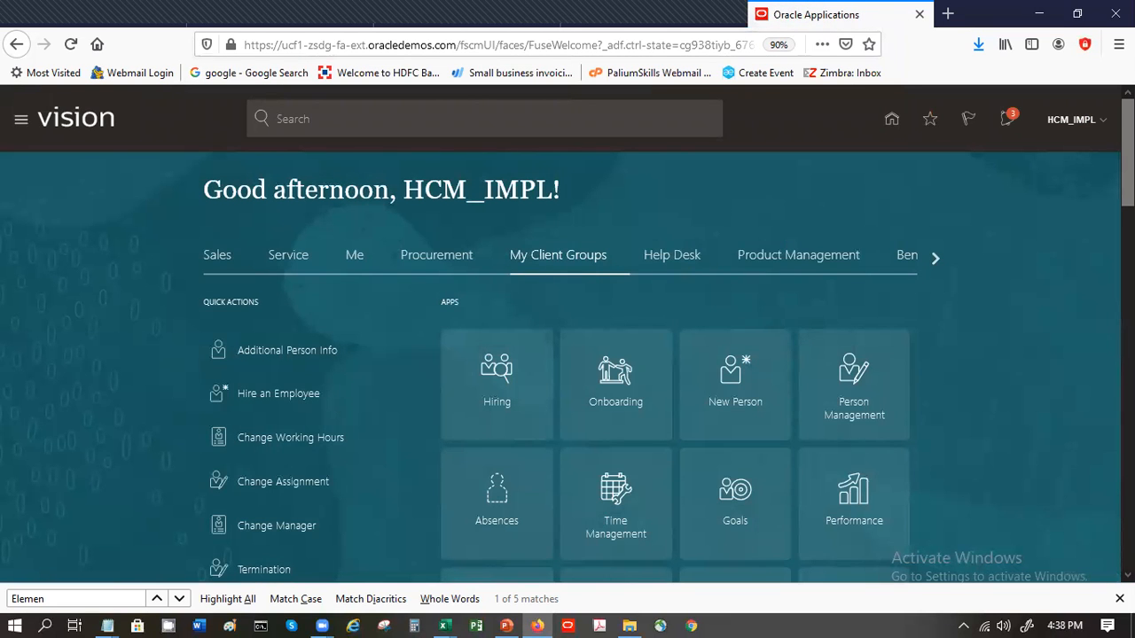
# - Show all quick actions for My Client Groups, find the Elements task and open it
pyautogui.scroll(-5, 608, 567)
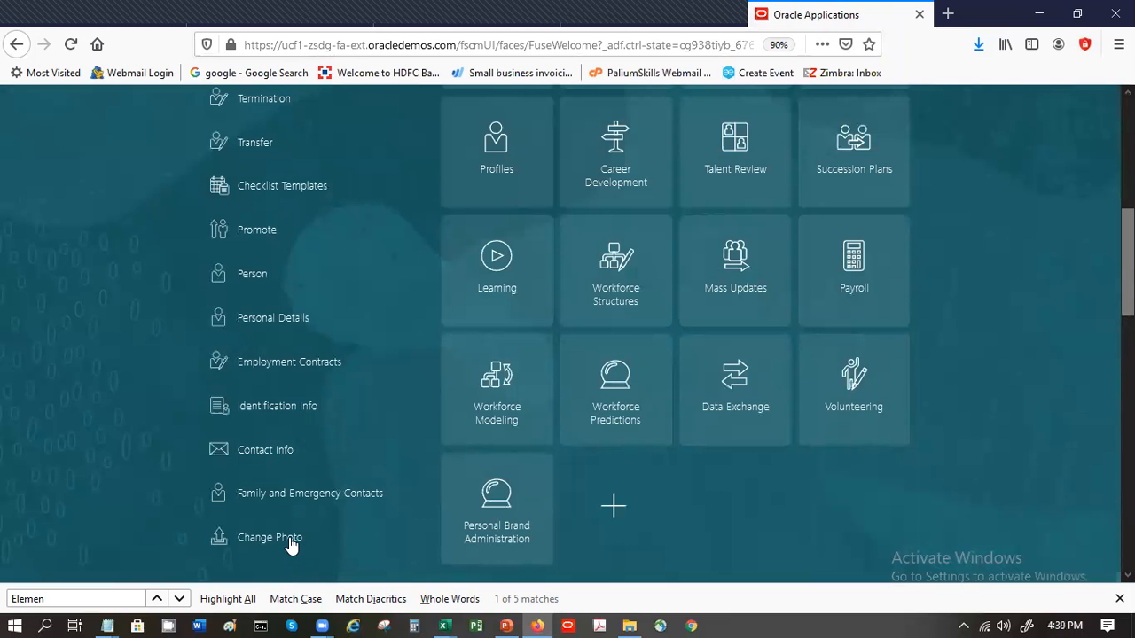
pyautogui.scroll(-5, 488, 332)
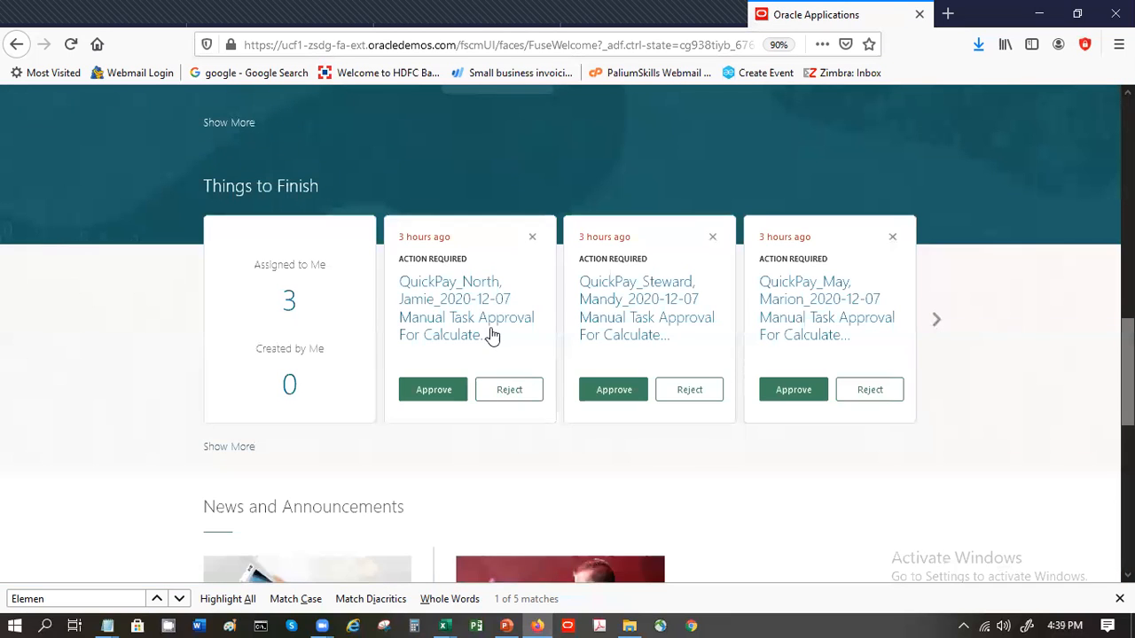
pyautogui.click(229, 122)
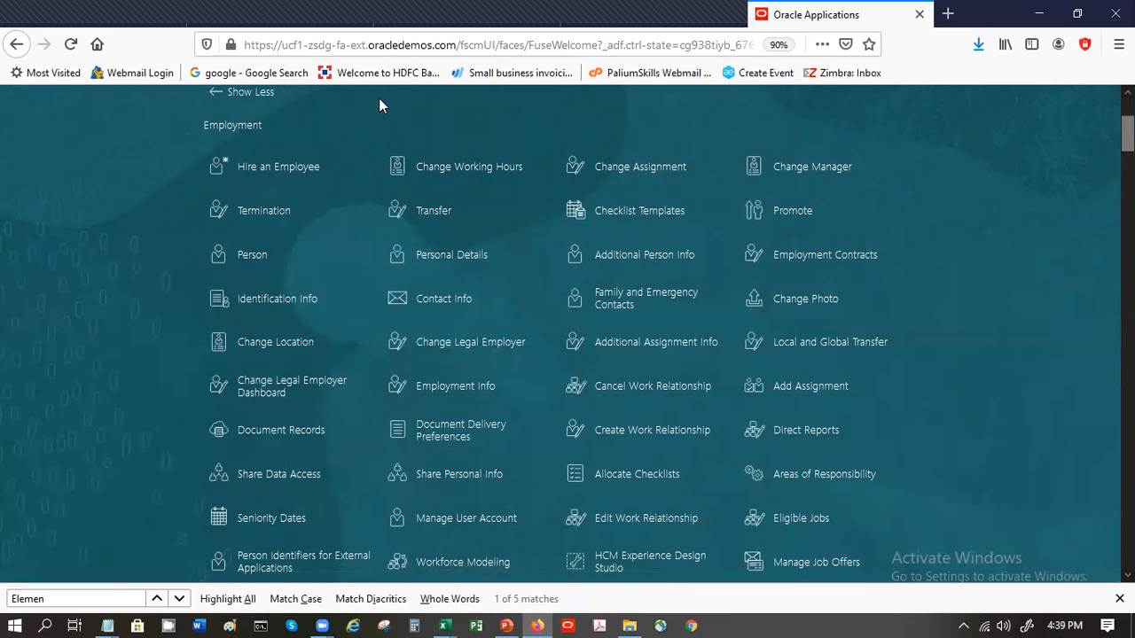
pyautogui.click(179, 598)
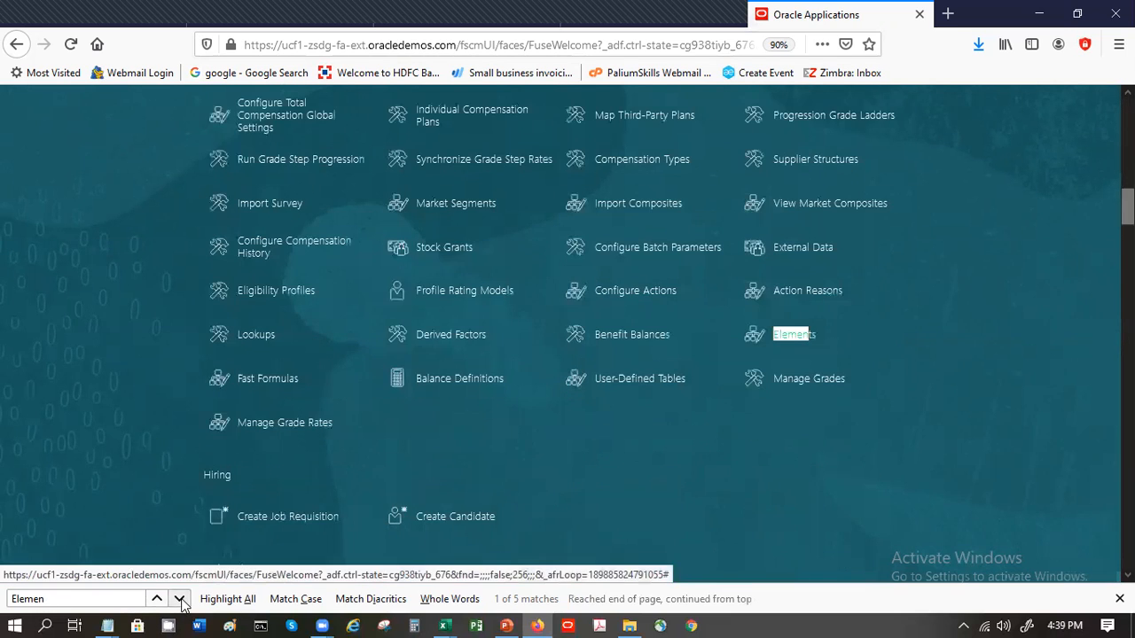
pyautogui.click(810, 335)
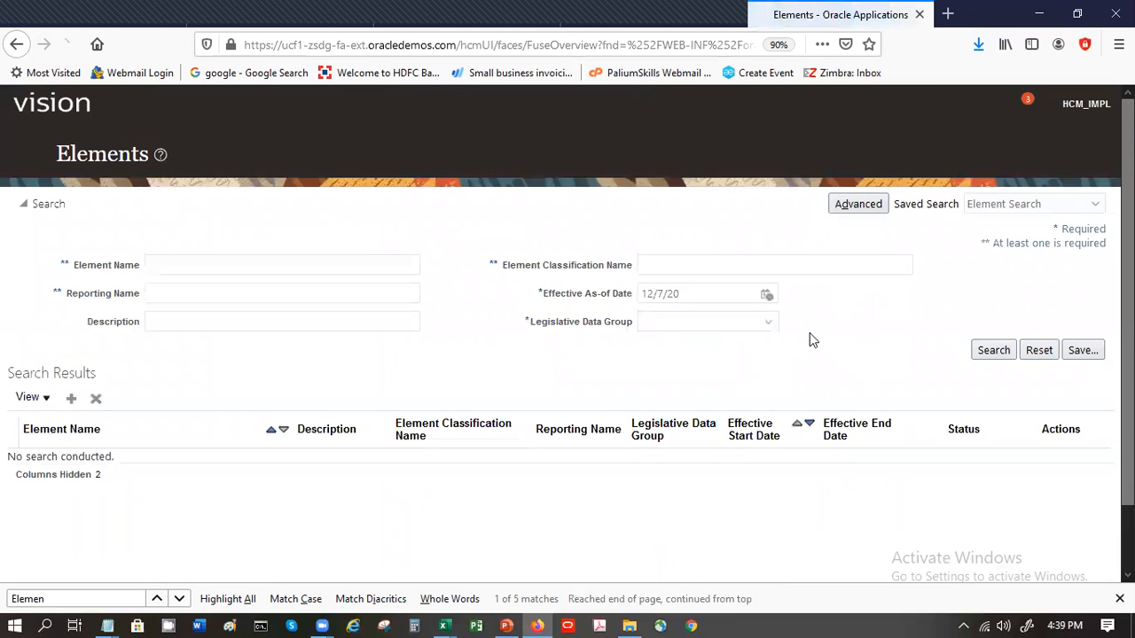
# - Search for elements named SP in the US Legislative Data Group as of 12/7/20
pyautogui.click(383, 264)
pyautogui.write('SP')
pyautogui.press('Return')
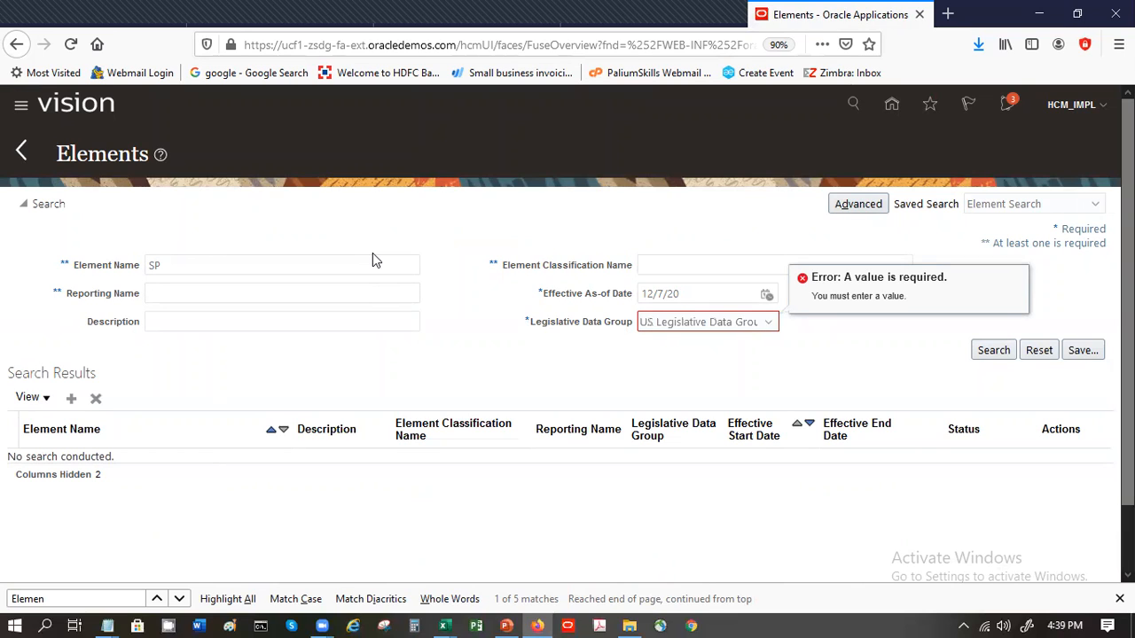
pyautogui.click(985, 353)
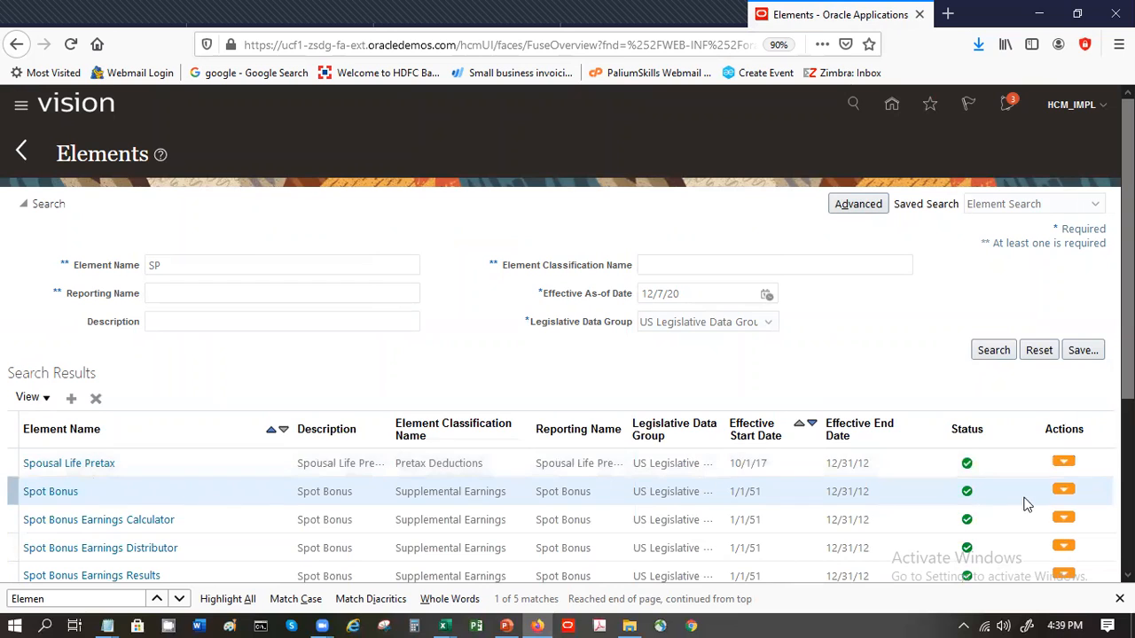
# - Try twice to open the Spot Bonus element for editing, going back to the search results each time
pyautogui.click(1062, 493)
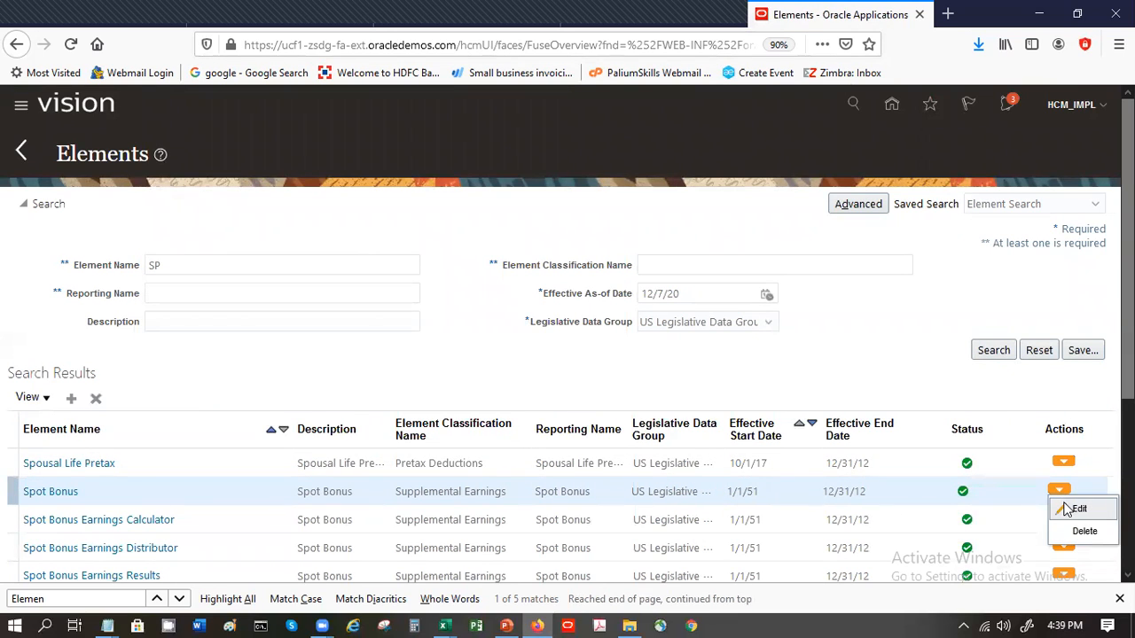
pyautogui.click(1063, 502)
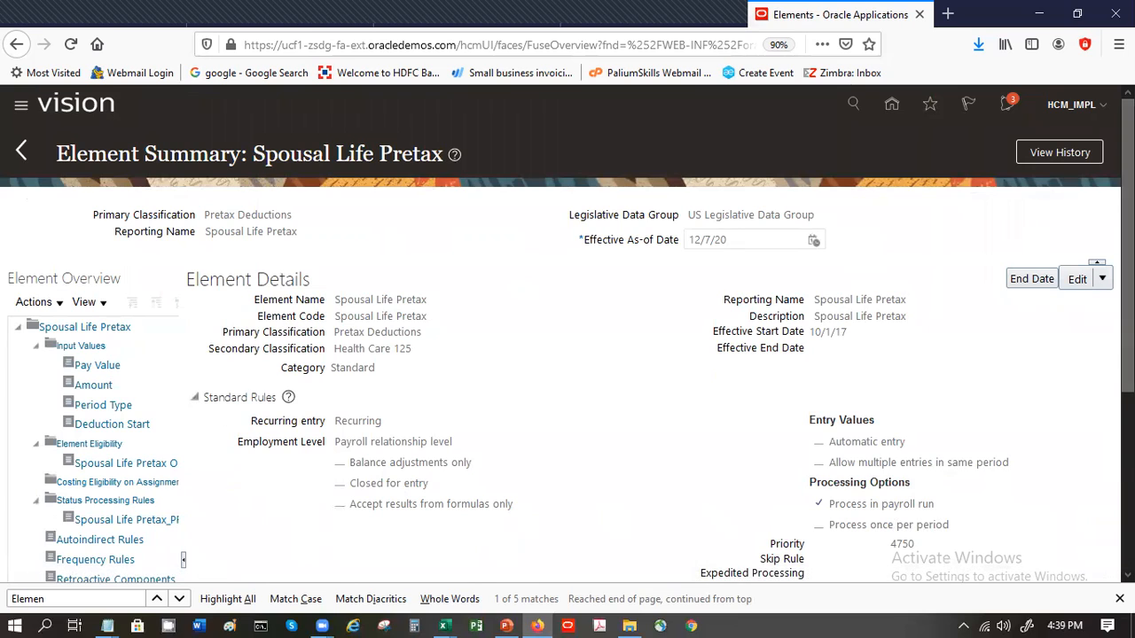
pyautogui.click(23, 151)
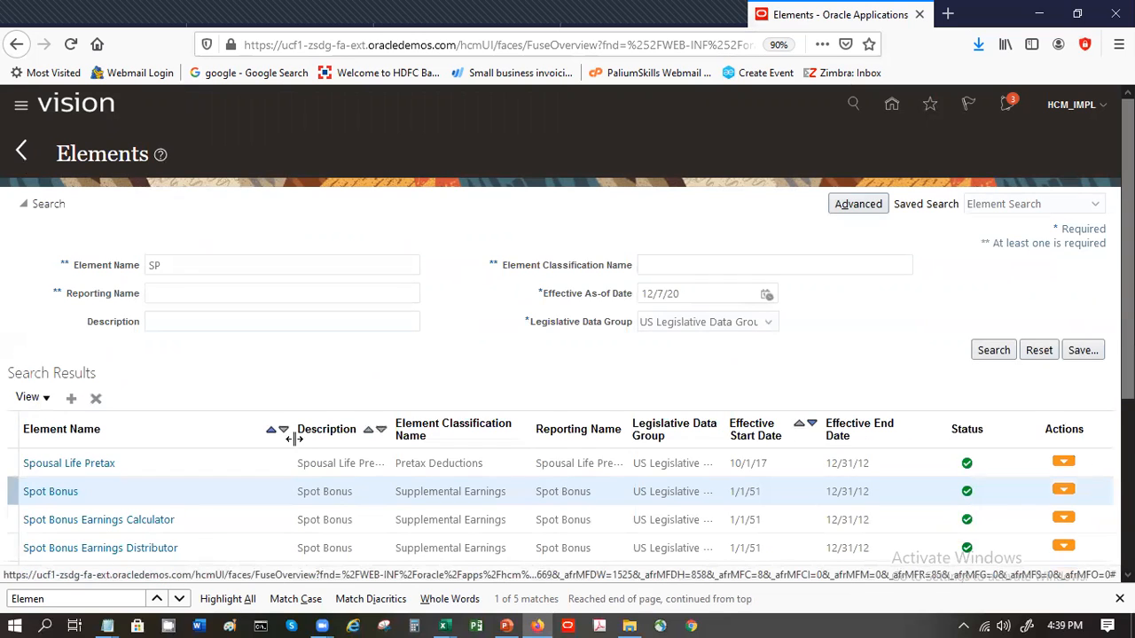
pyautogui.click(211, 489)
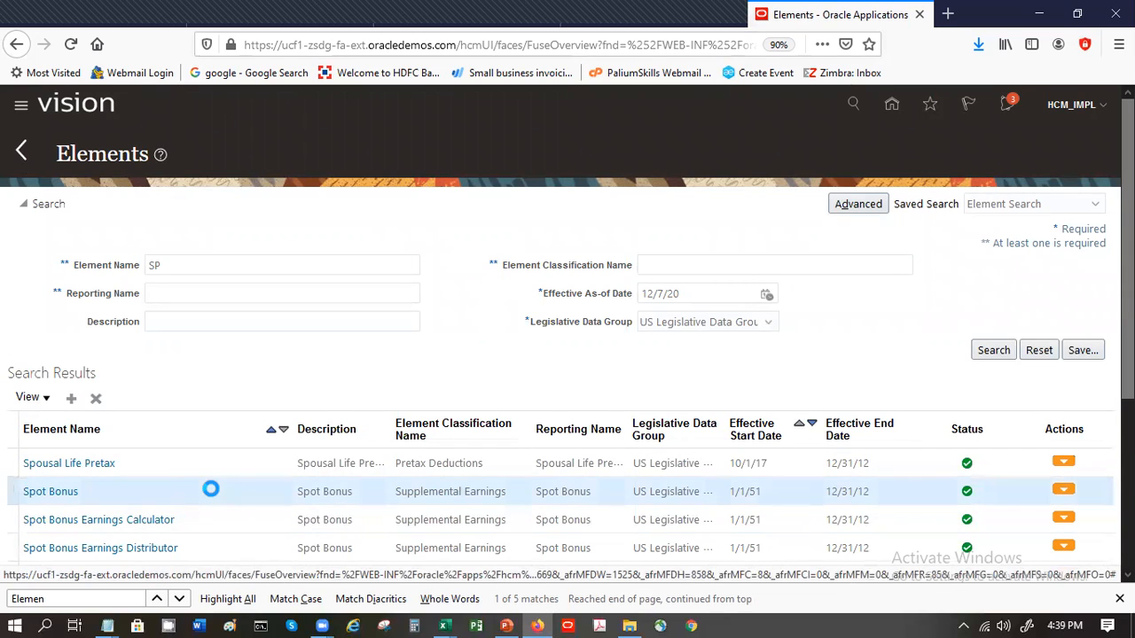
pyautogui.click(1064, 490)
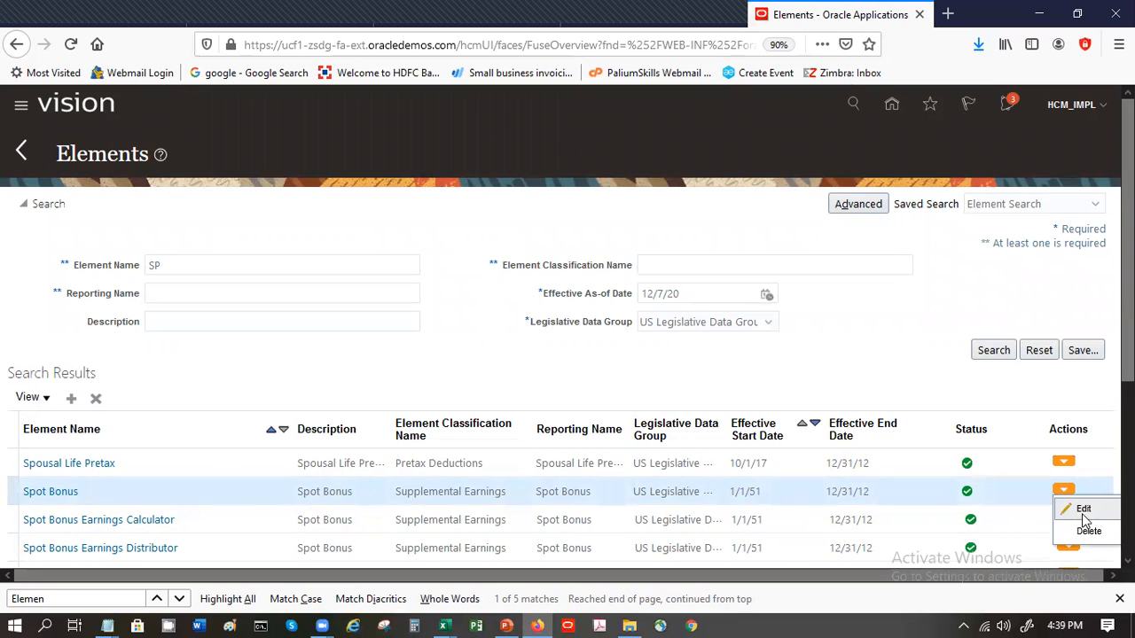
pyautogui.click(1078, 508)
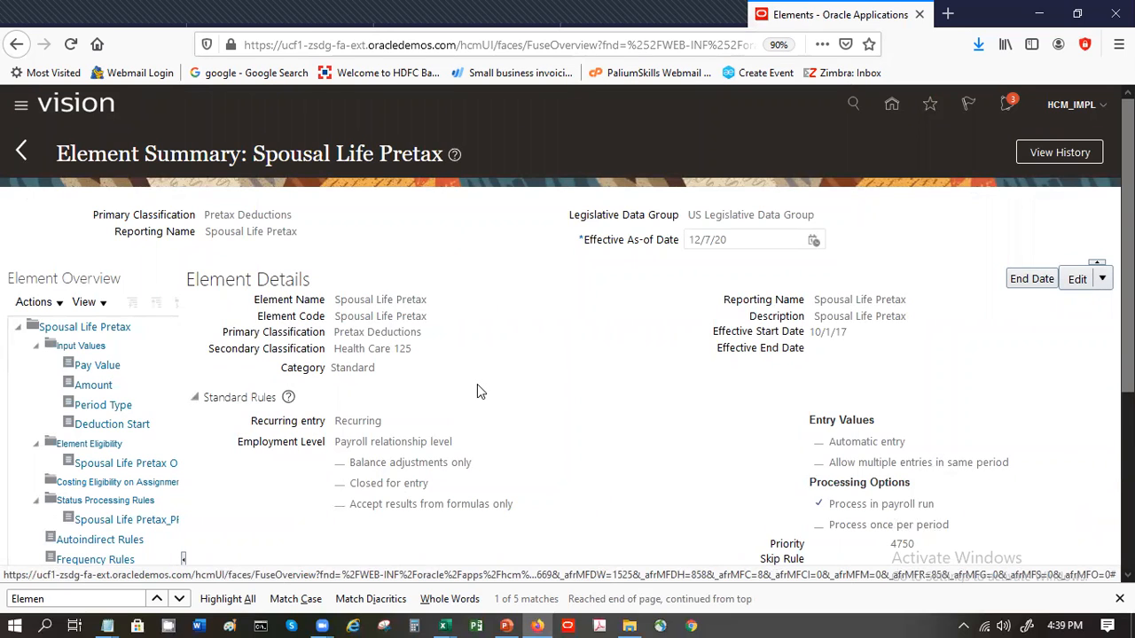
pyautogui.click(21, 150)
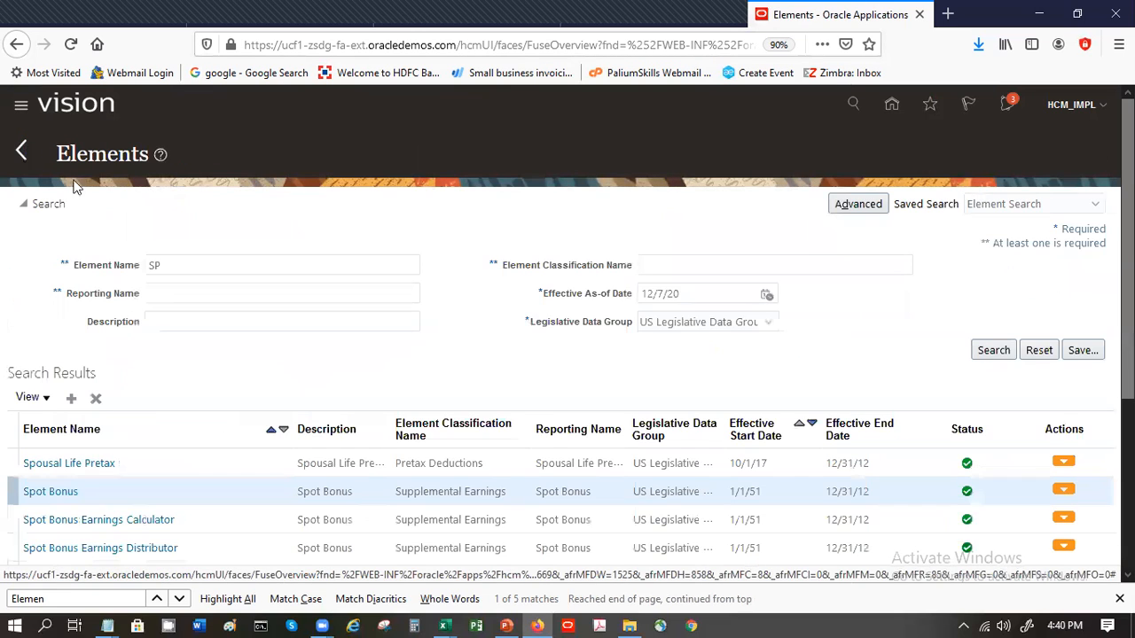
# - Narrow the element search to the name Spot and open the Spot Bonus element for editing
pyautogui.click(192, 262)
pyautogui.press('BackSpace')
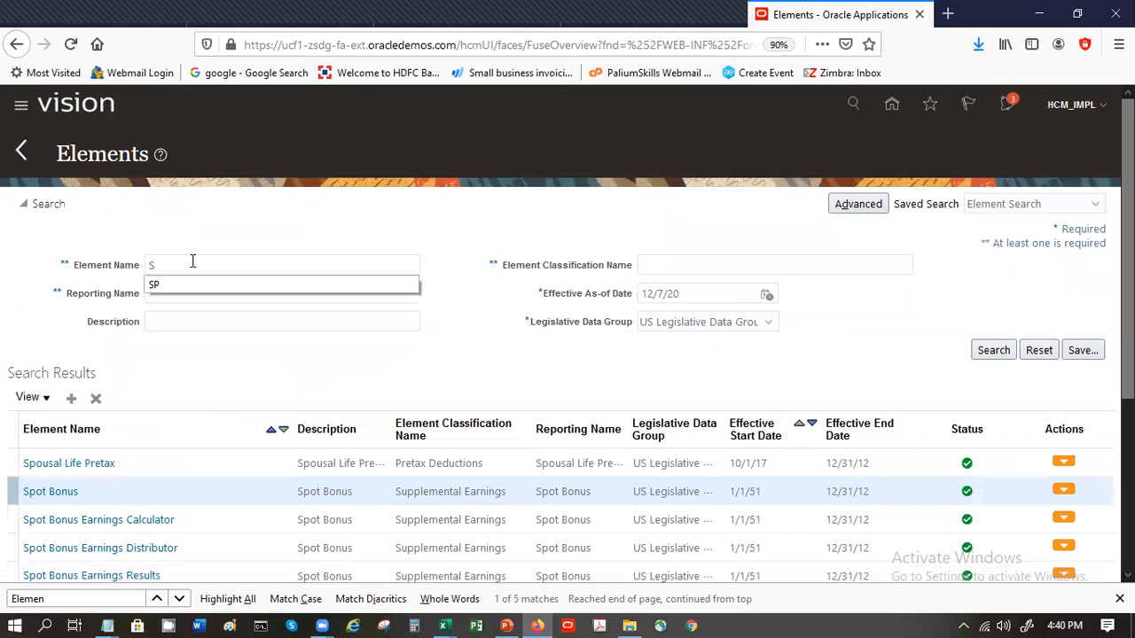
pyautogui.write('pot')
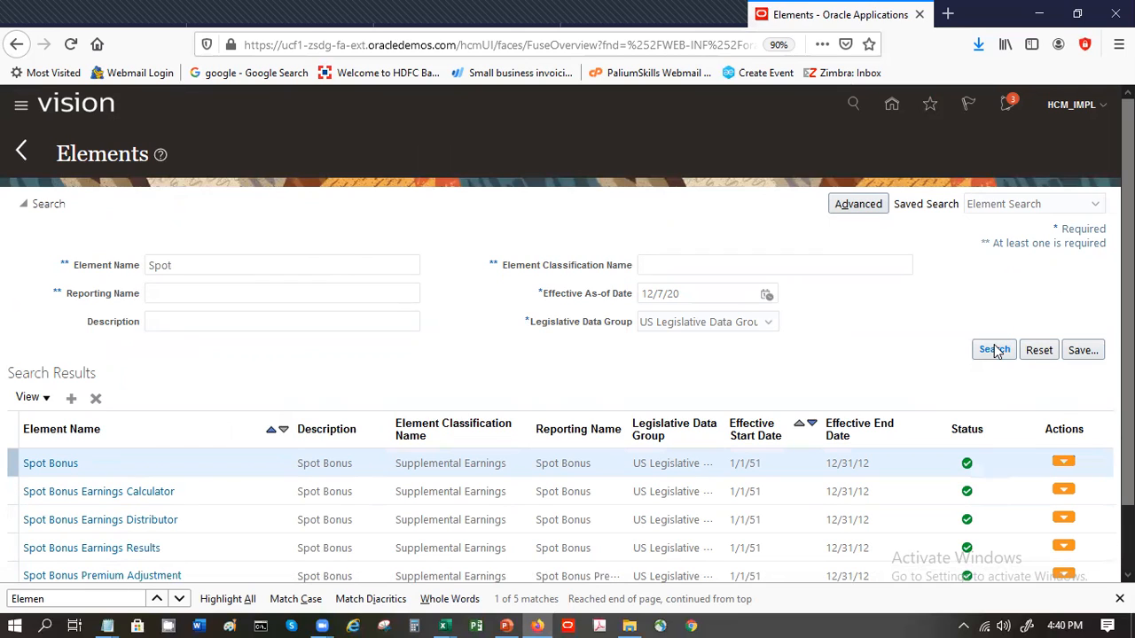
pyautogui.click(1074, 467)
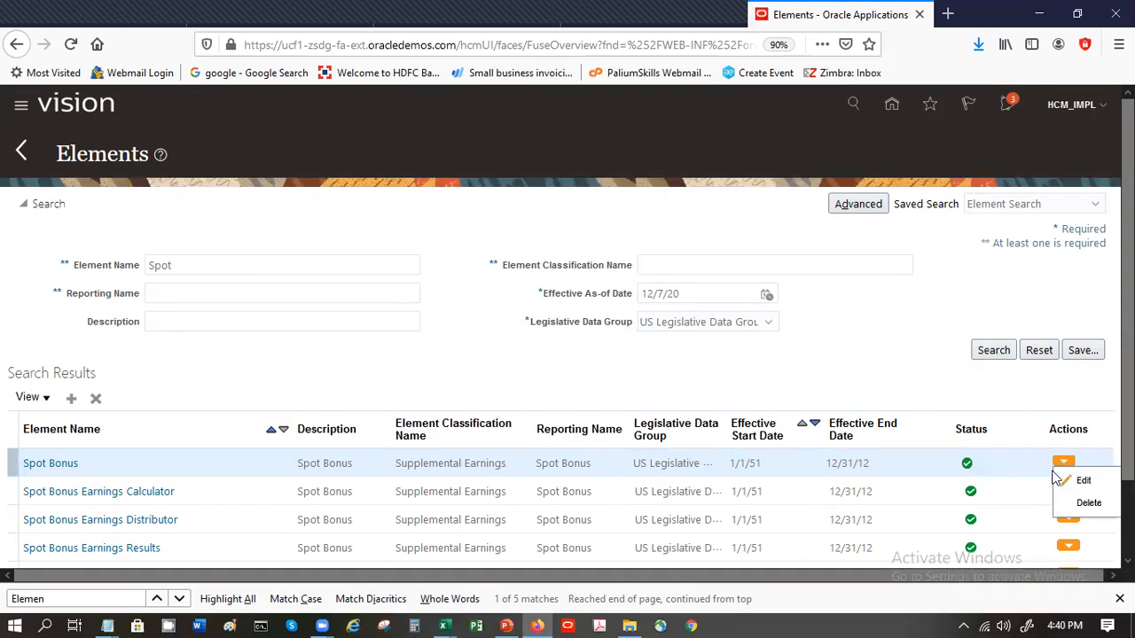
pyautogui.click(1068, 477)
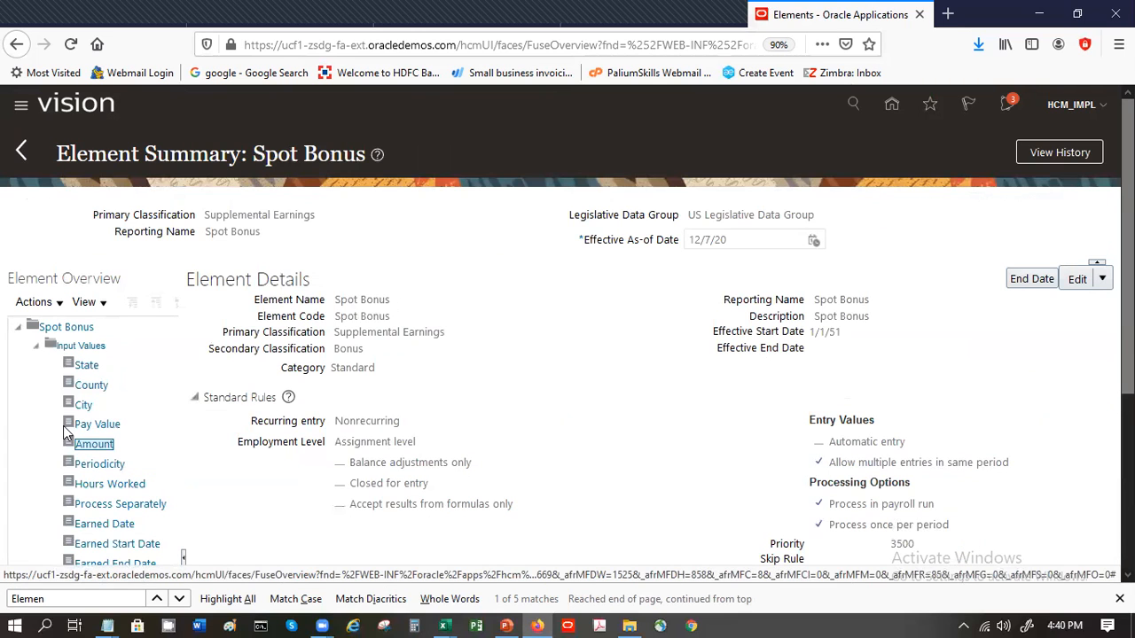
# - Start a correction of the Amount input value to check the available validation formulas, and cancel it
pyautogui.click(104, 446)
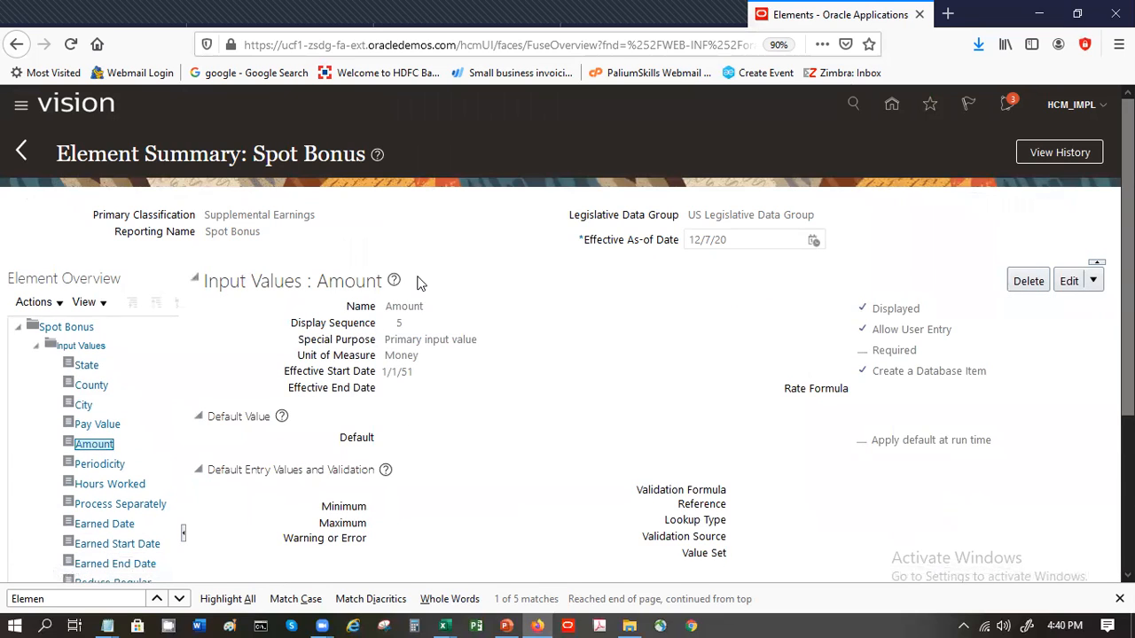
pyautogui.click(1093, 280)
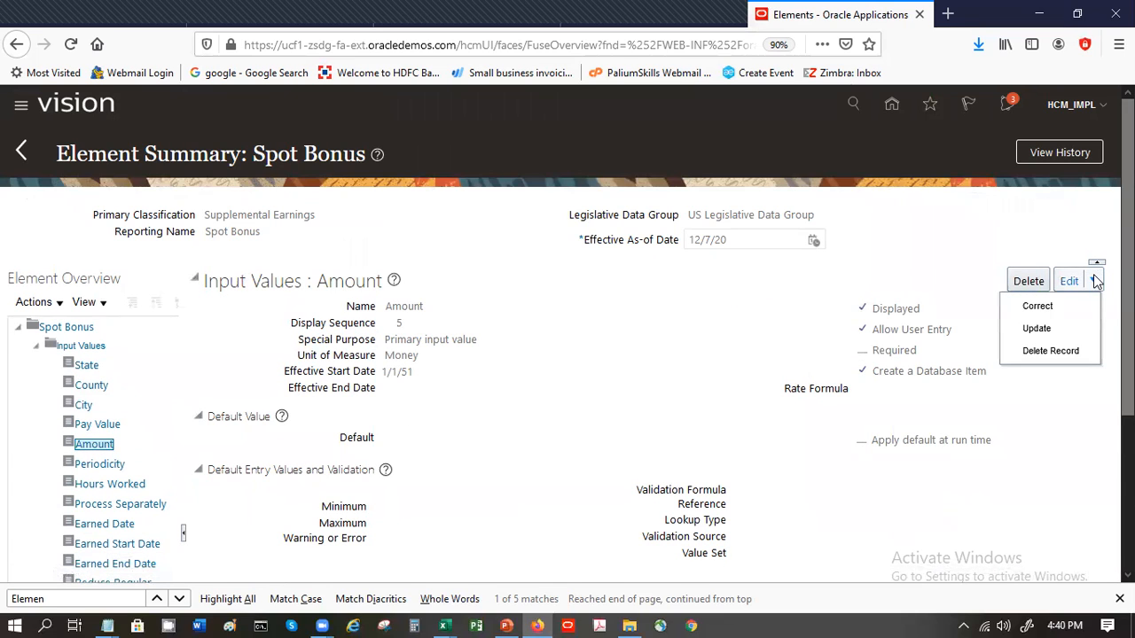
pyautogui.click(1064, 310)
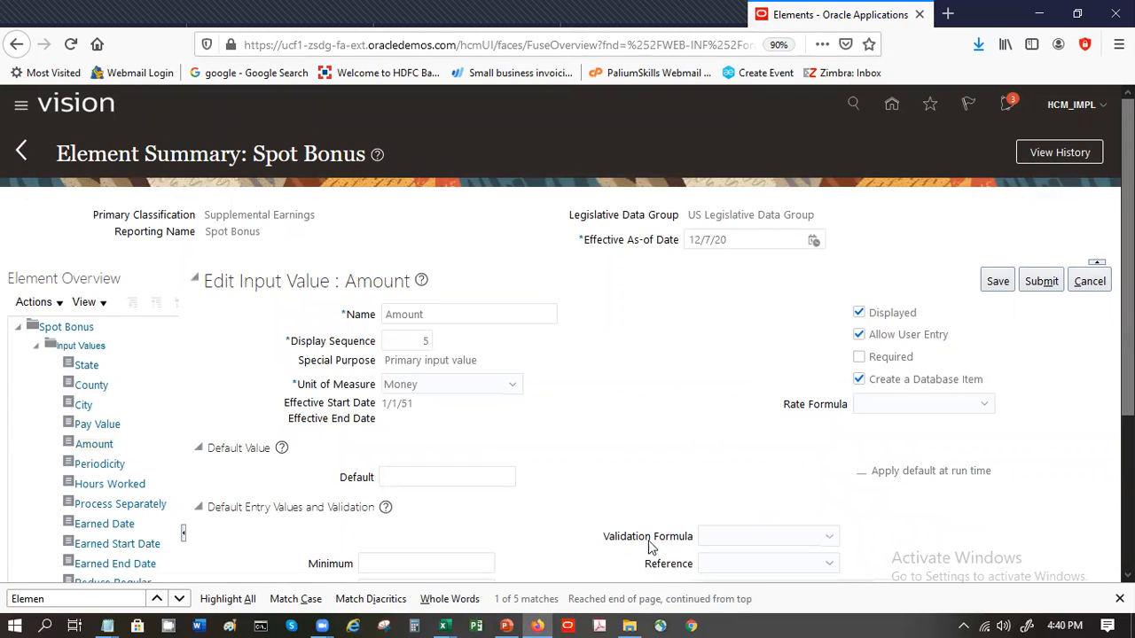
pyautogui.scroll(-4, 1128, 337)
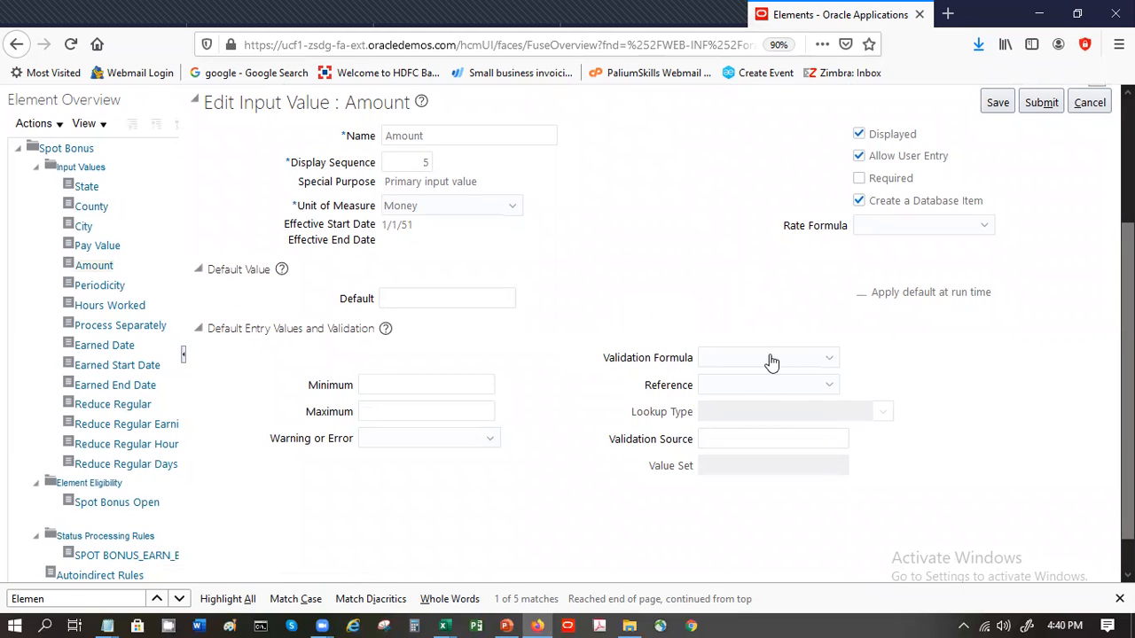
pyautogui.click(816, 359)
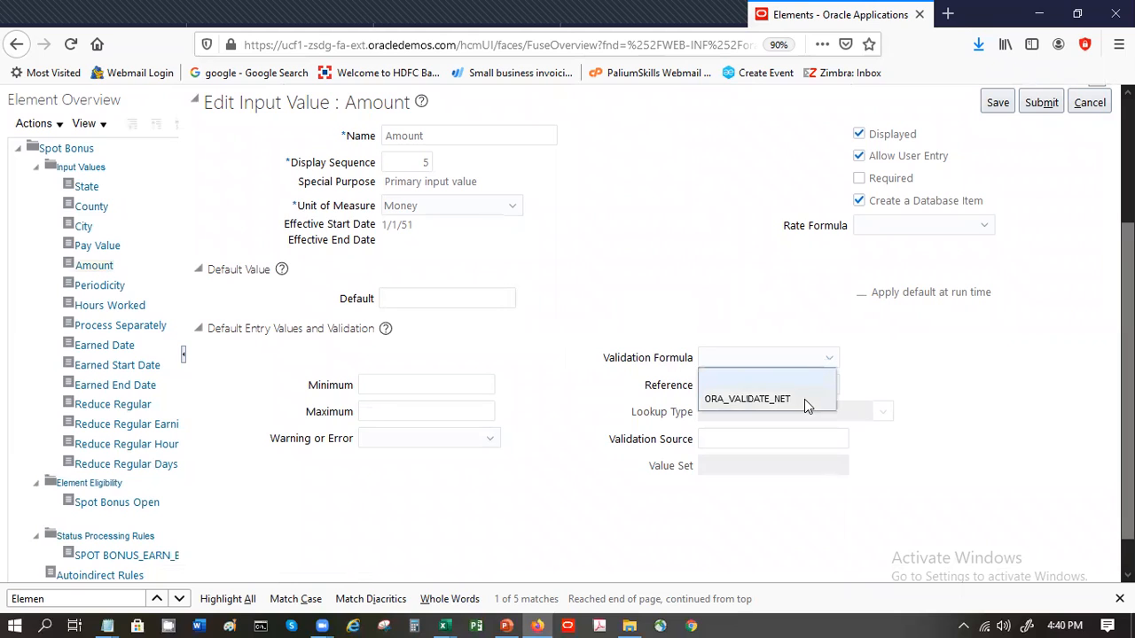
pyautogui.click(800, 357)
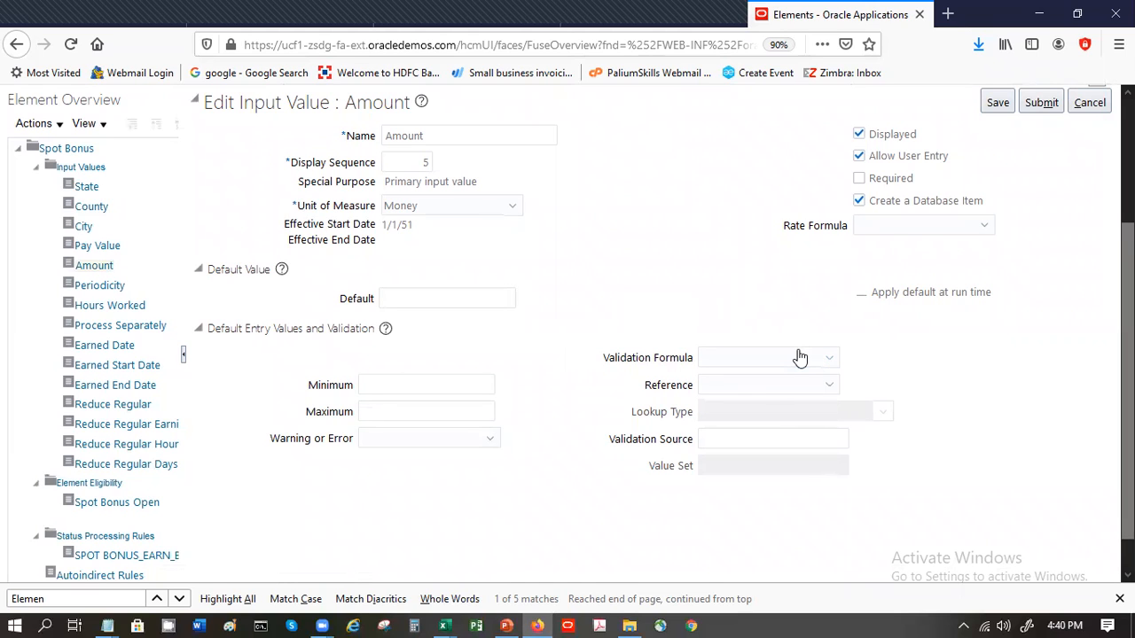
pyautogui.click(799, 357)
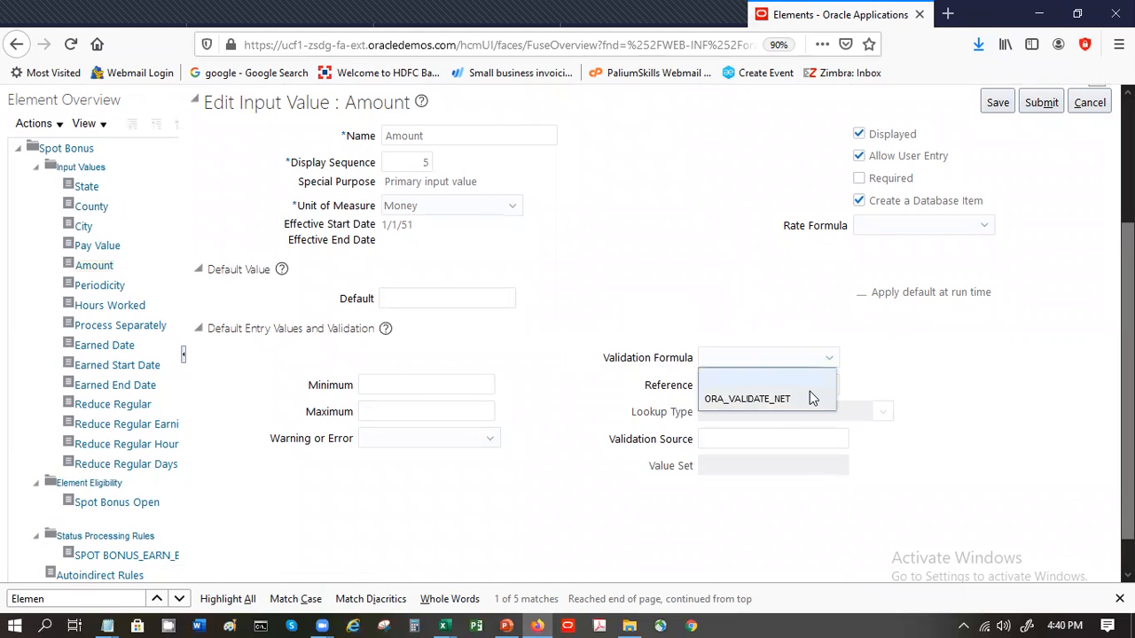
pyautogui.scroll(3, 1128, 381)
pyautogui.scroll(1, 1127, 381)
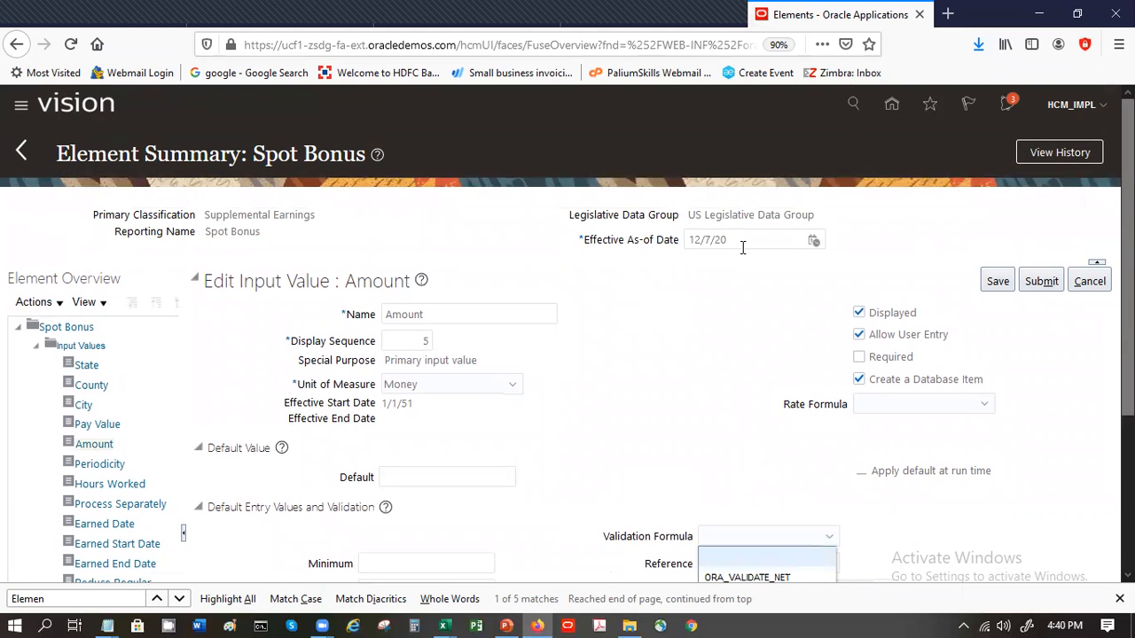
pyautogui.click(1090, 281)
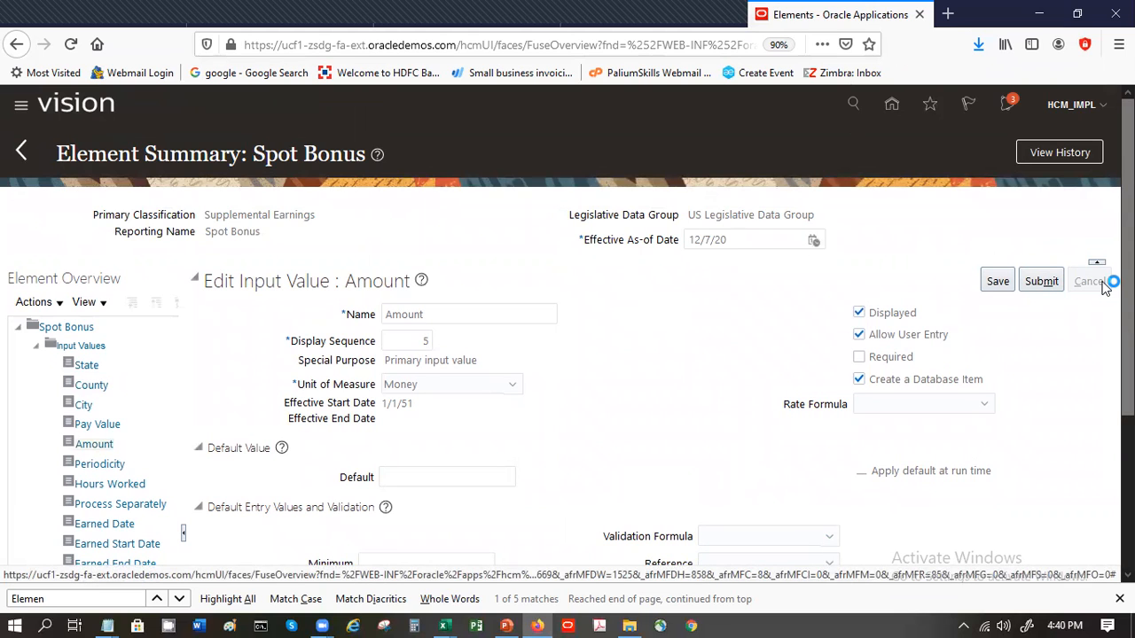
# - Set the Spot Bonus element's effective as-of date to 1/1/20
pyautogui.click(711, 239)
pyautogui.press('BackSpace')
pyautogui.press('Tab')
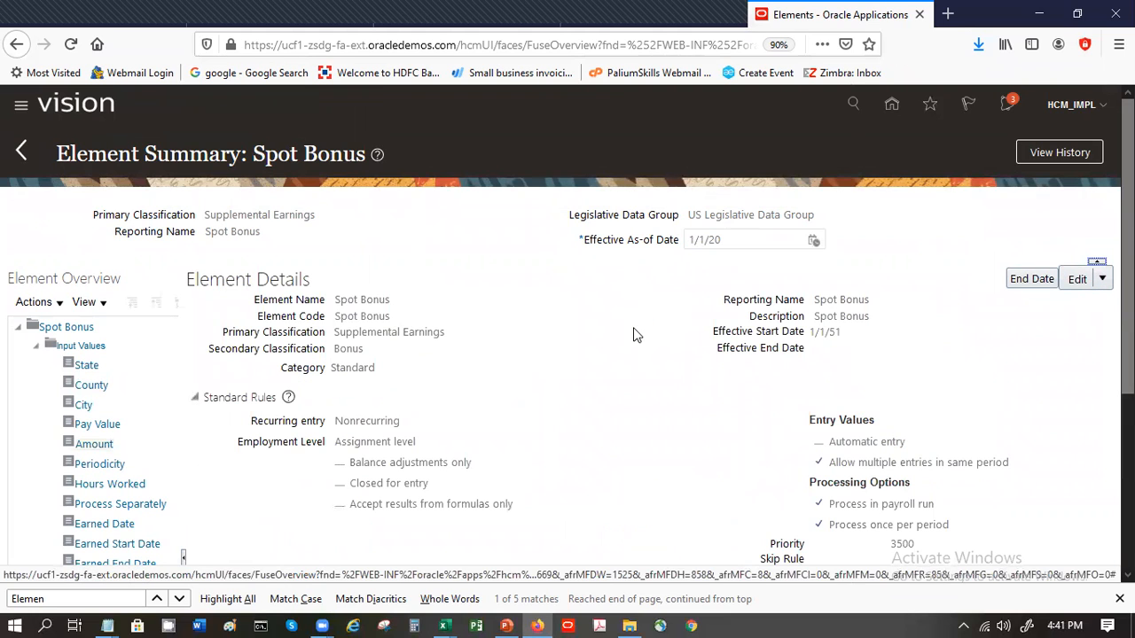
# - Select the Amount input value and start a date-effective update of it
pyautogui.click(88, 445)
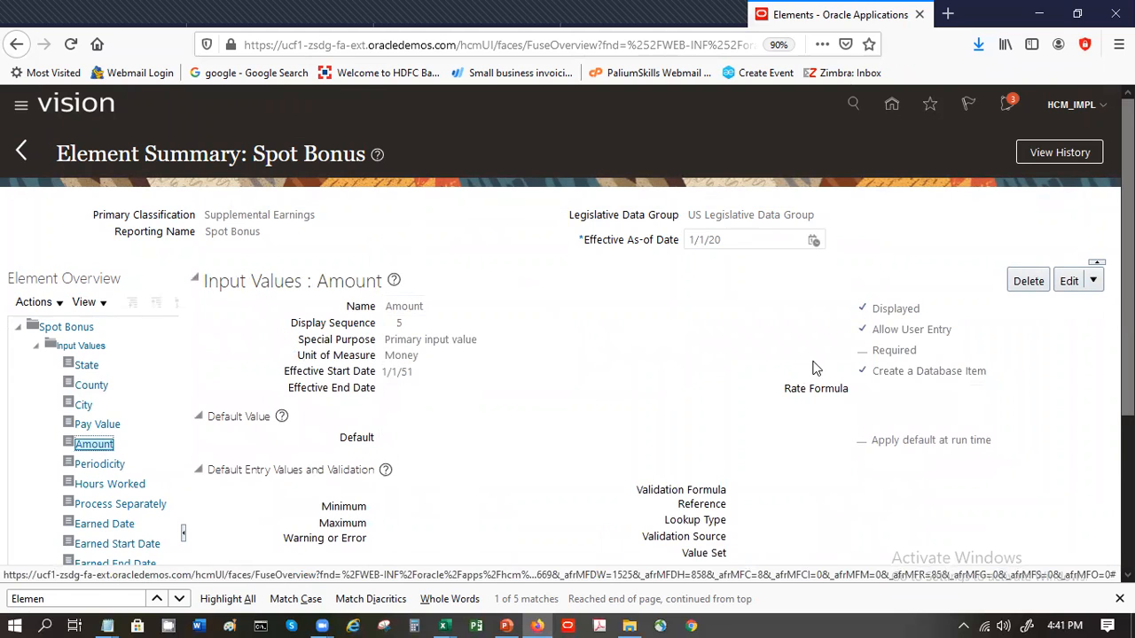
pyautogui.click(1095, 280)
pyautogui.click(1068, 328)
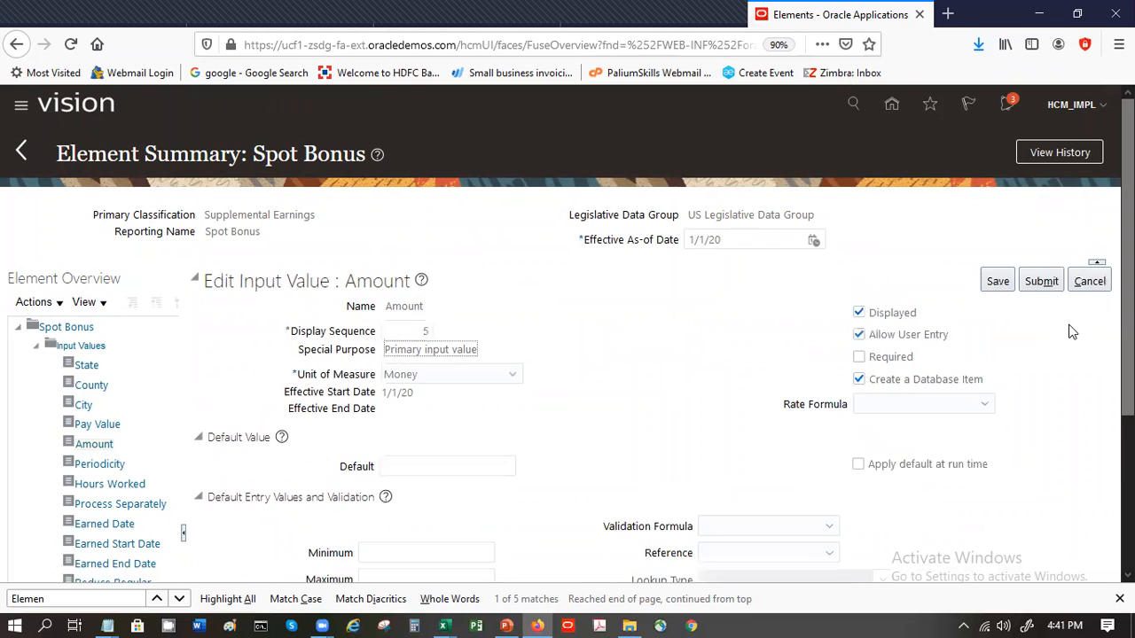
# - Choose SP_INPUT_VALIDATION as the Amount input value's validation formula and try to submit the update
pyautogui.scroll(-2, 824, 438)
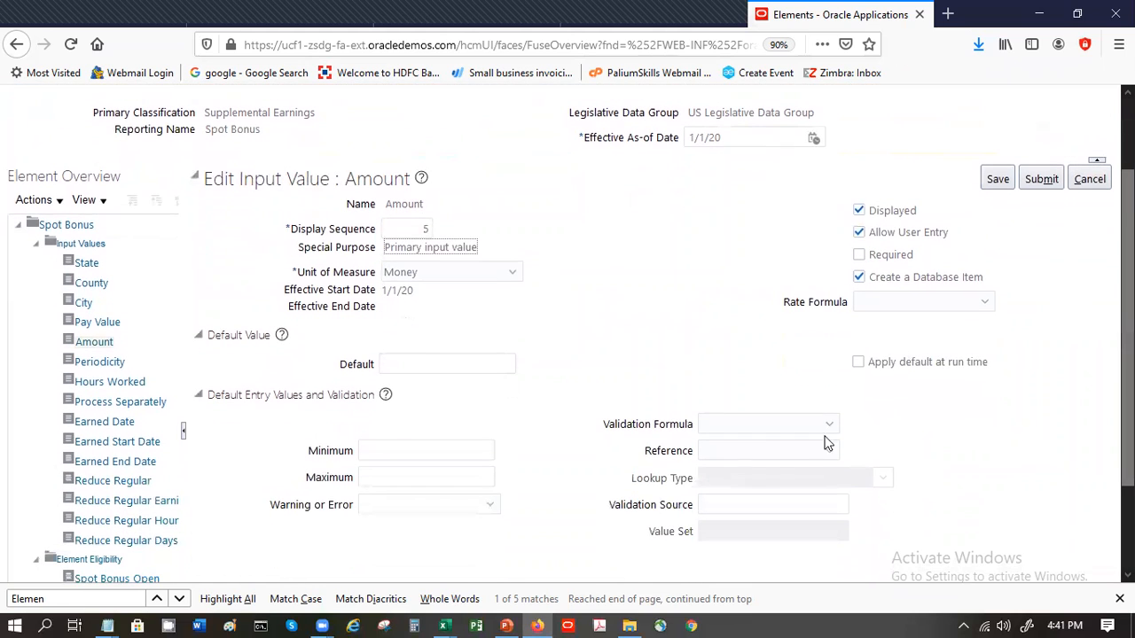
pyautogui.click(830, 427)
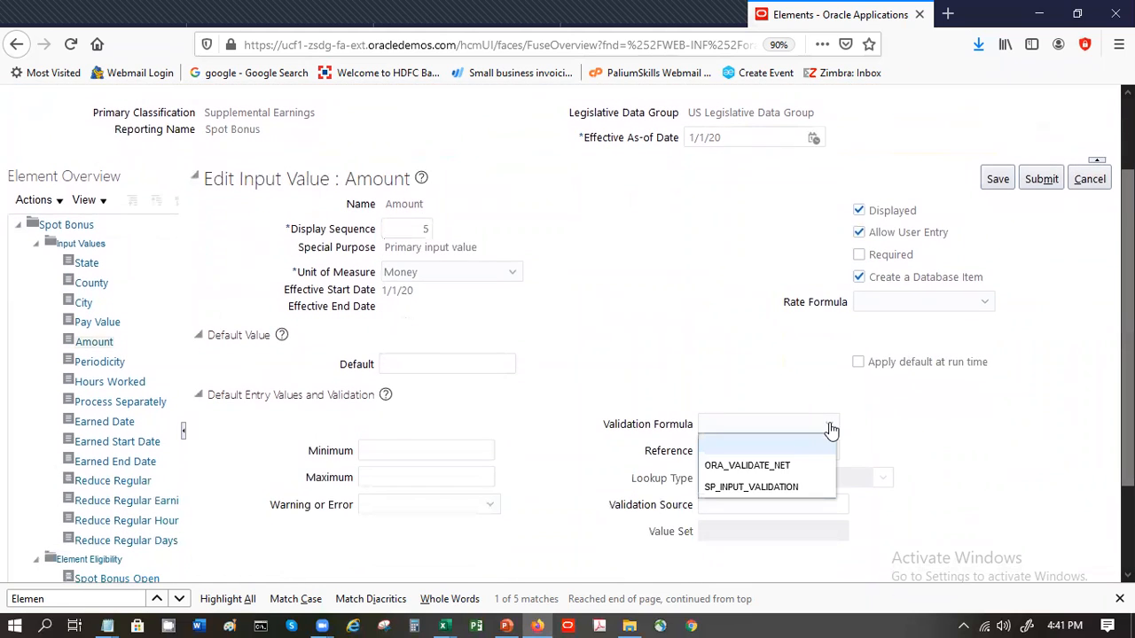
pyautogui.click(780, 487)
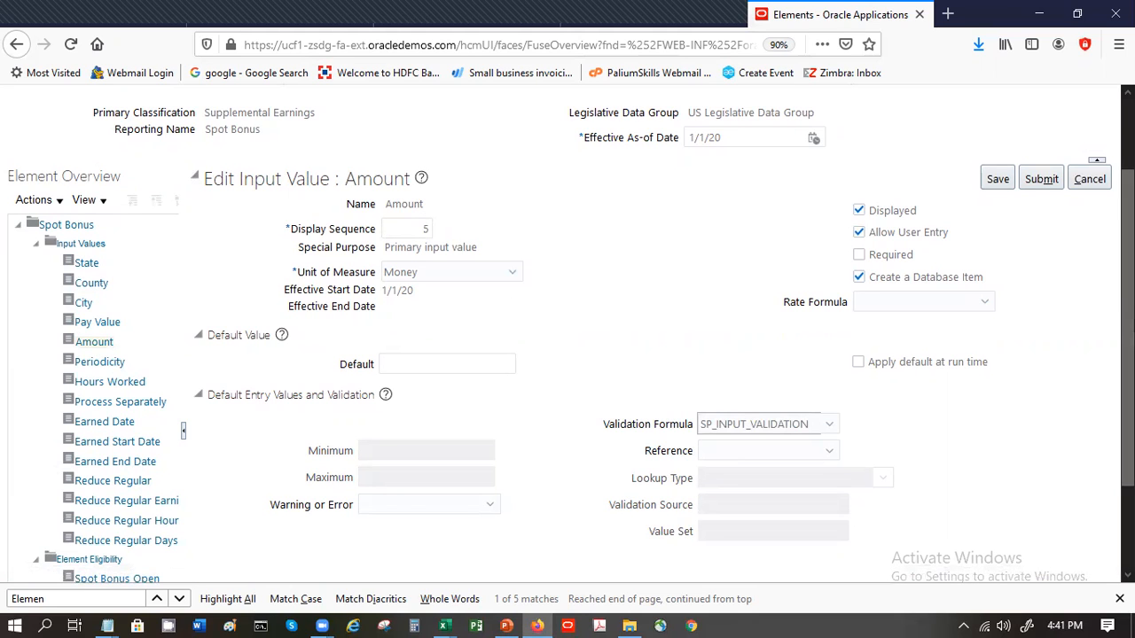
pyautogui.scroll(1, 567, 333)
pyautogui.click(1041, 275)
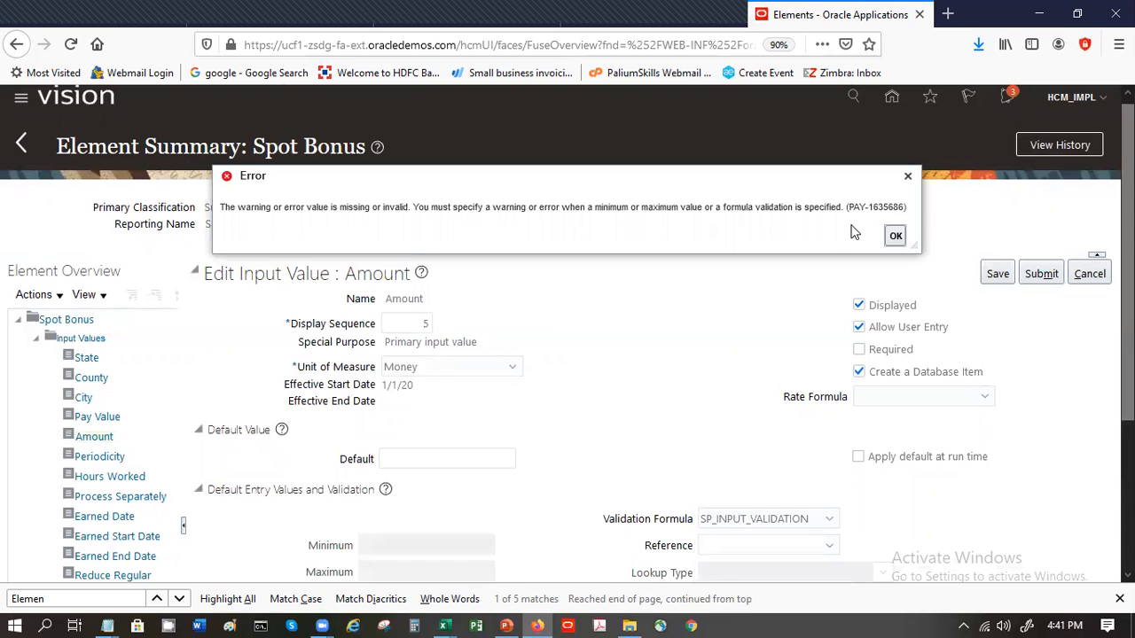
pyautogui.moveTo(854, 232); pyautogui.dragTo(889, 236)
pyautogui.click(894, 235)
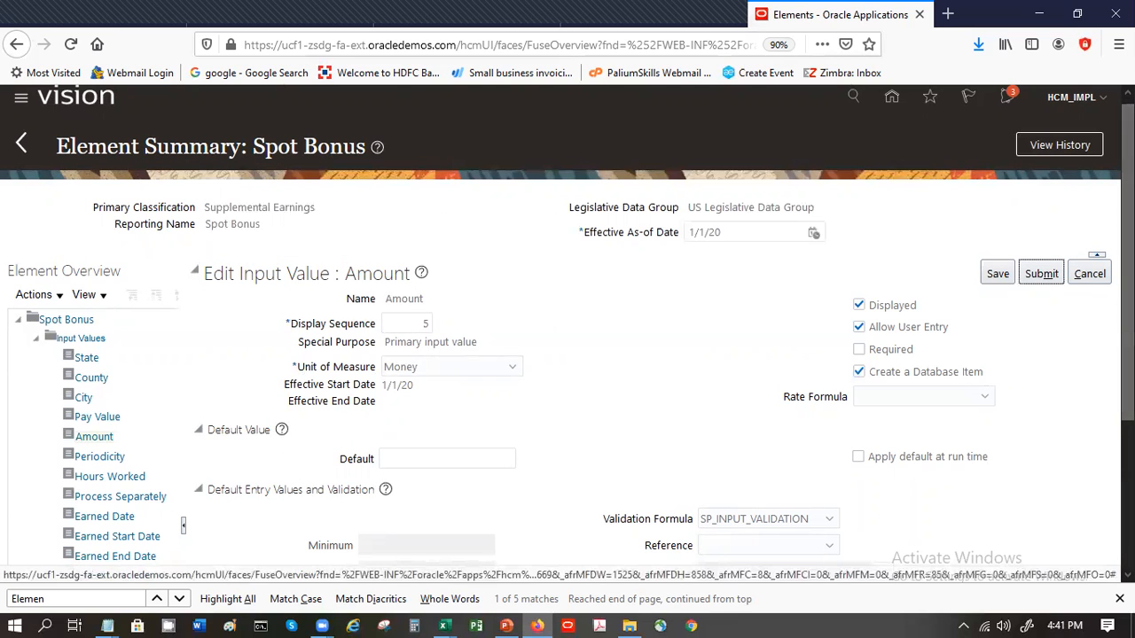
# - Set Warning or Error to Error for the Amount input value's validation and submit the update
pyautogui.scroll(-3, 889, 547)
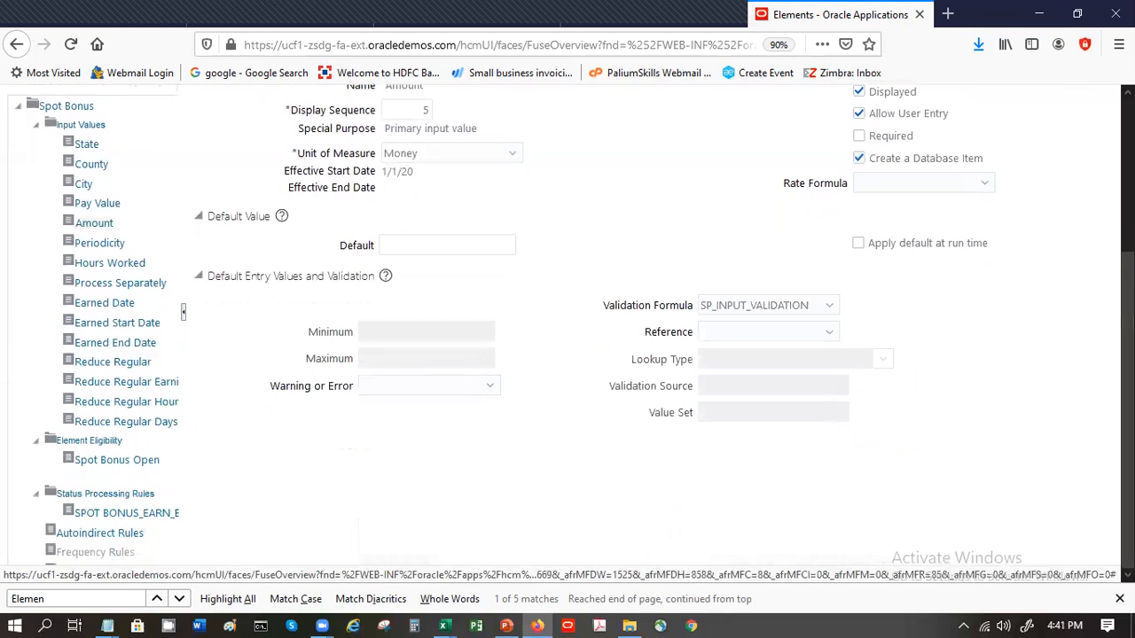
pyautogui.click(461, 387)
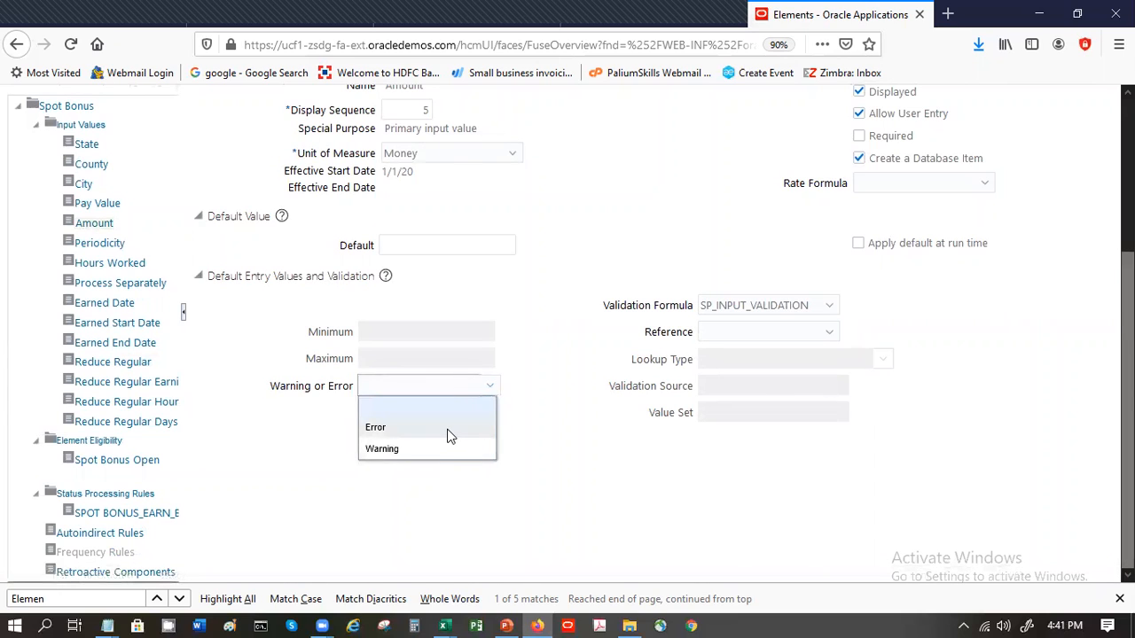
pyautogui.click(450, 428)
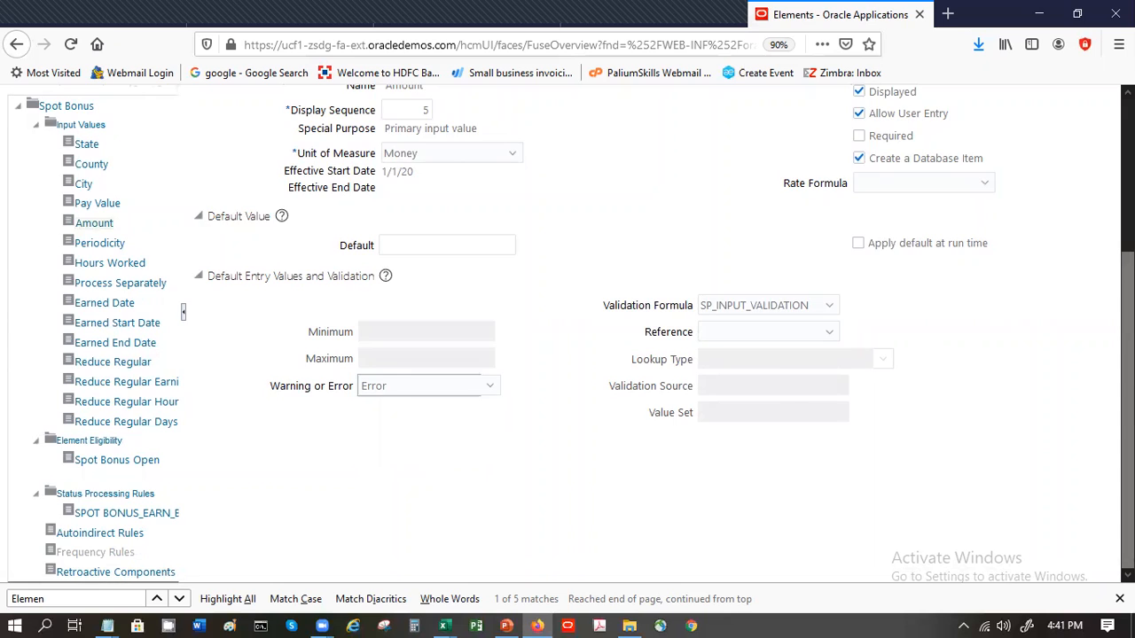
pyautogui.scroll(3, 1081, 196)
pyautogui.click(1046, 285)
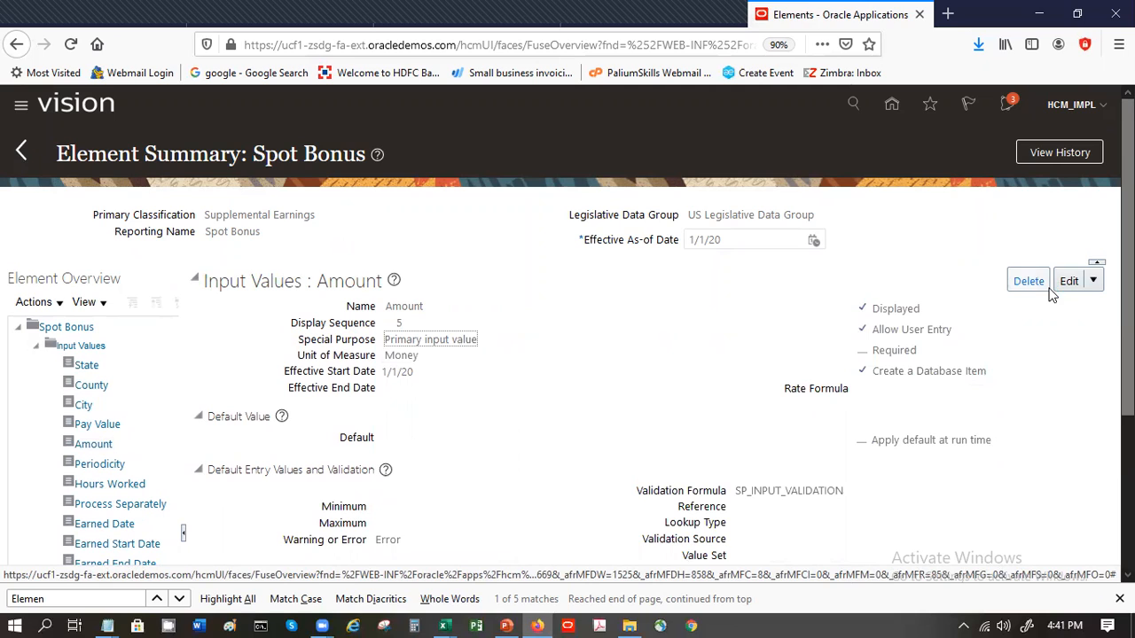
# - Delete the SPOT BONUS_EARN_BASE status processing rule from the Spot Bonus element and confirm the deletion
pyautogui.click(37, 348)
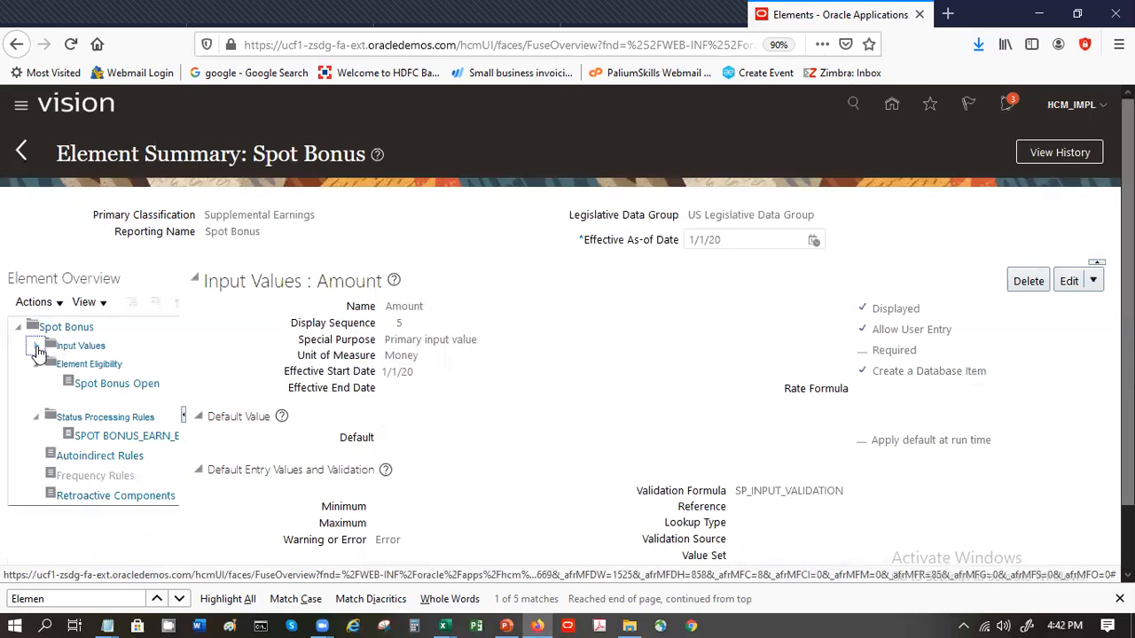
pyautogui.click(101, 415)
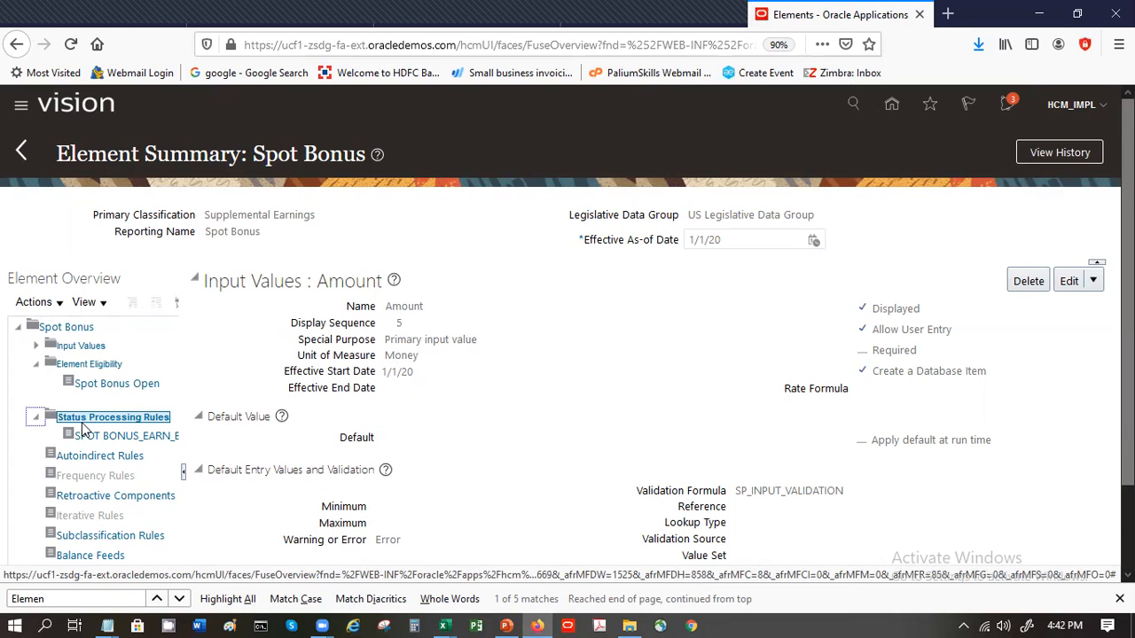
pyautogui.click(95, 434)
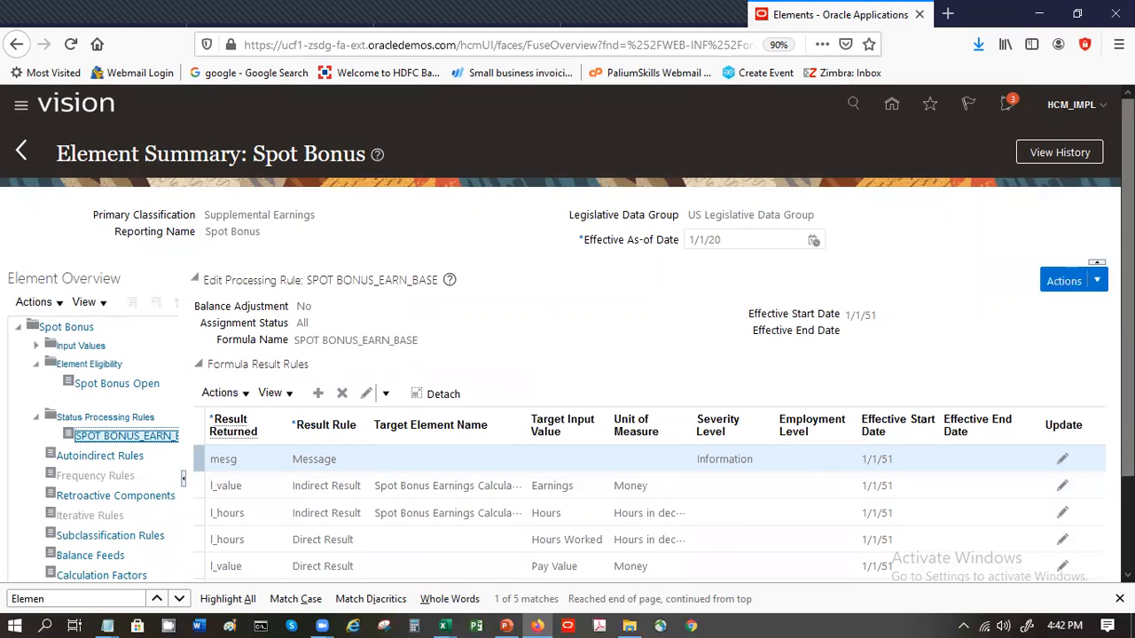
pyautogui.click(1069, 281)
pyautogui.click(1060, 324)
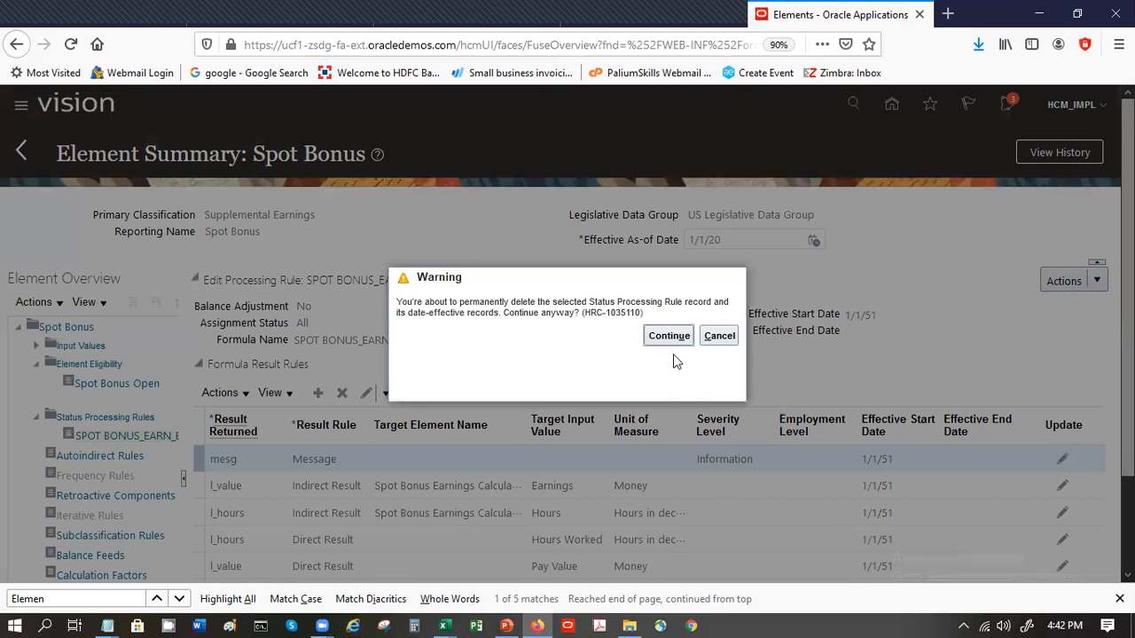
pyautogui.click(669, 337)
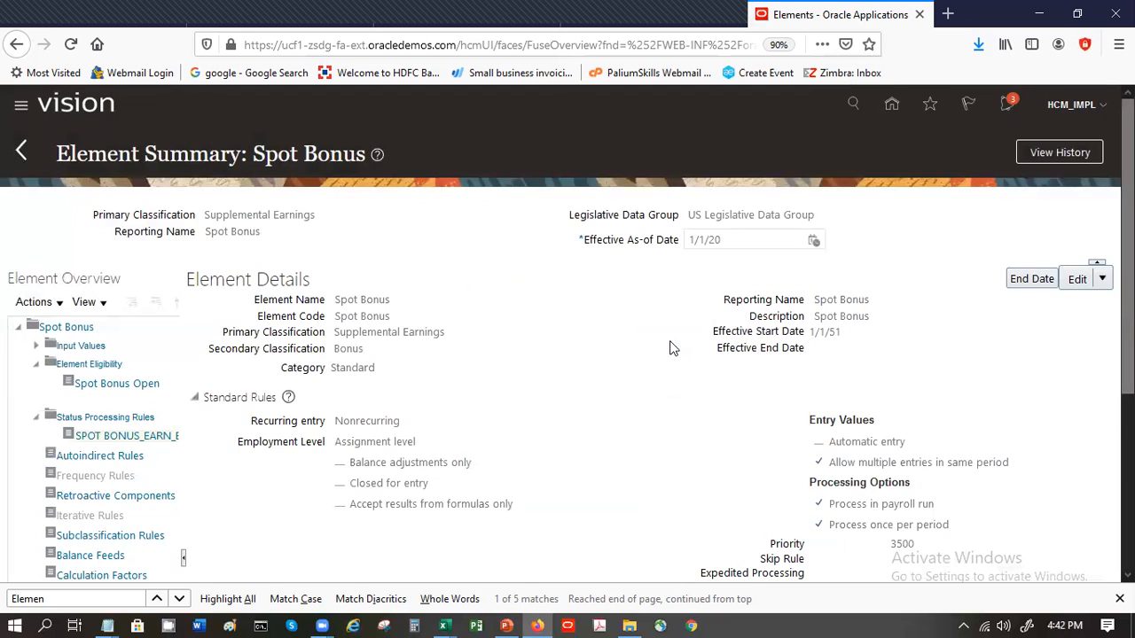
# - Start a new status processing rule for Spot Bonus and select sp_hra_calculation as its formula
pyautogui.scroll(-3, 567, 354)
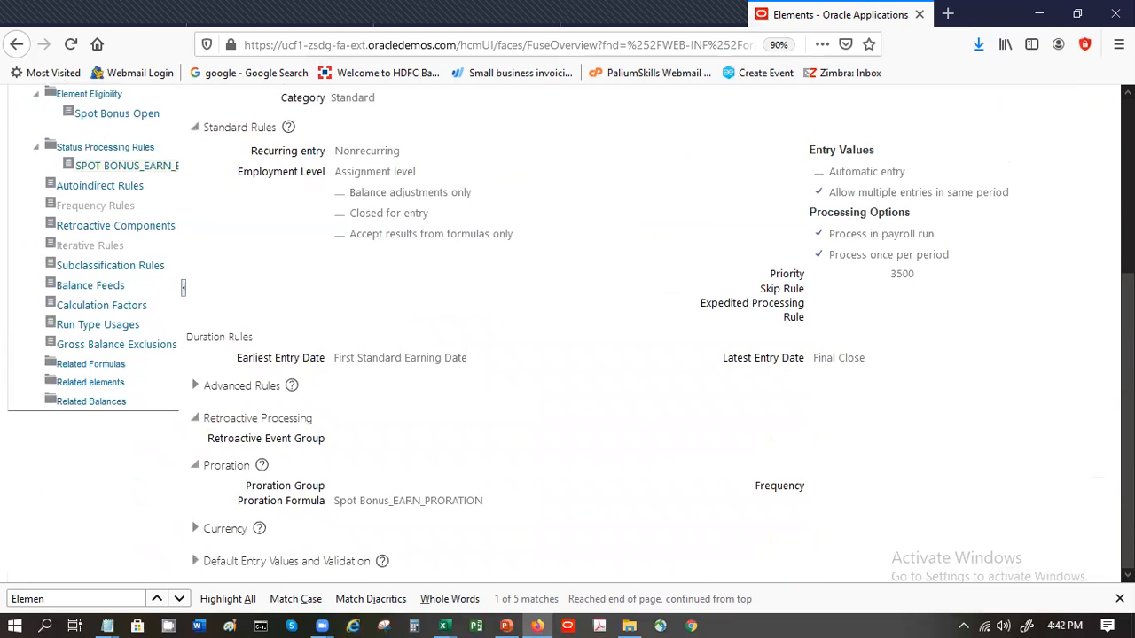
pyautogui.scroll(2, 568, 354)
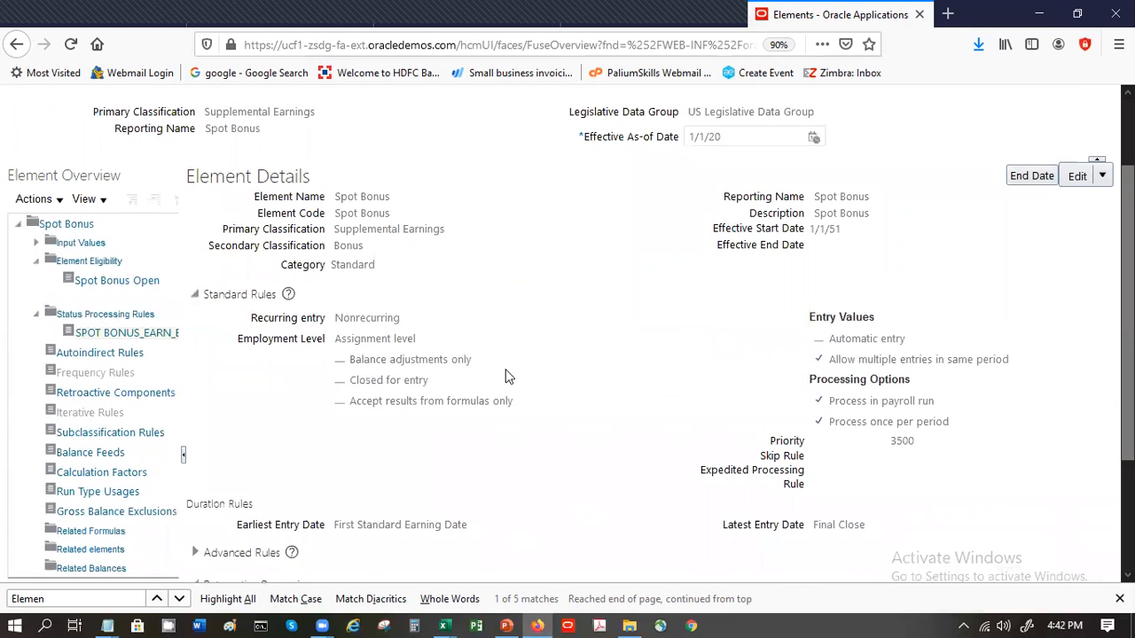
pyautogui.click(131, 315)
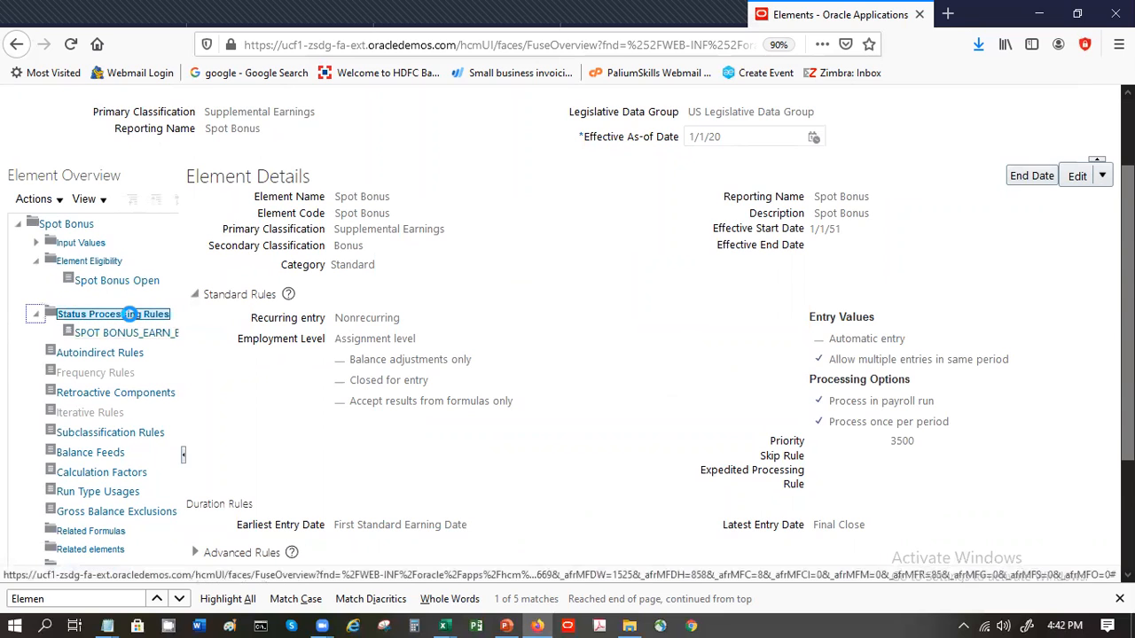
pyautogui.click(36, 198)
pyautogui.click(58, 226)
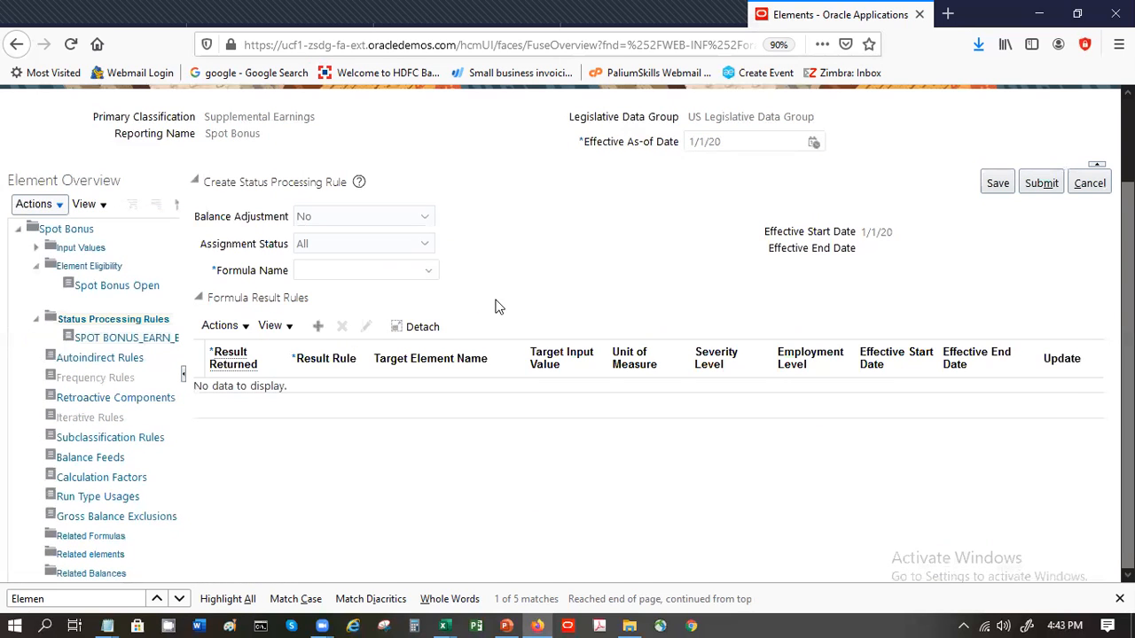
pyautogui.click(370, 264)
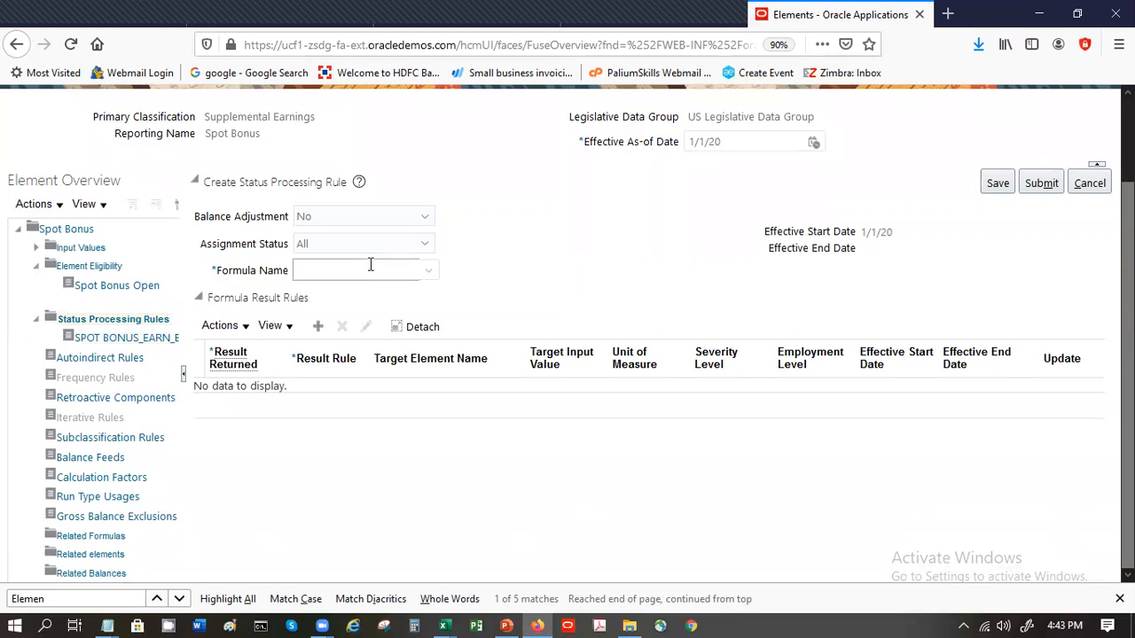
pyautogui.write('sp')
pyautogui.press('Tab')
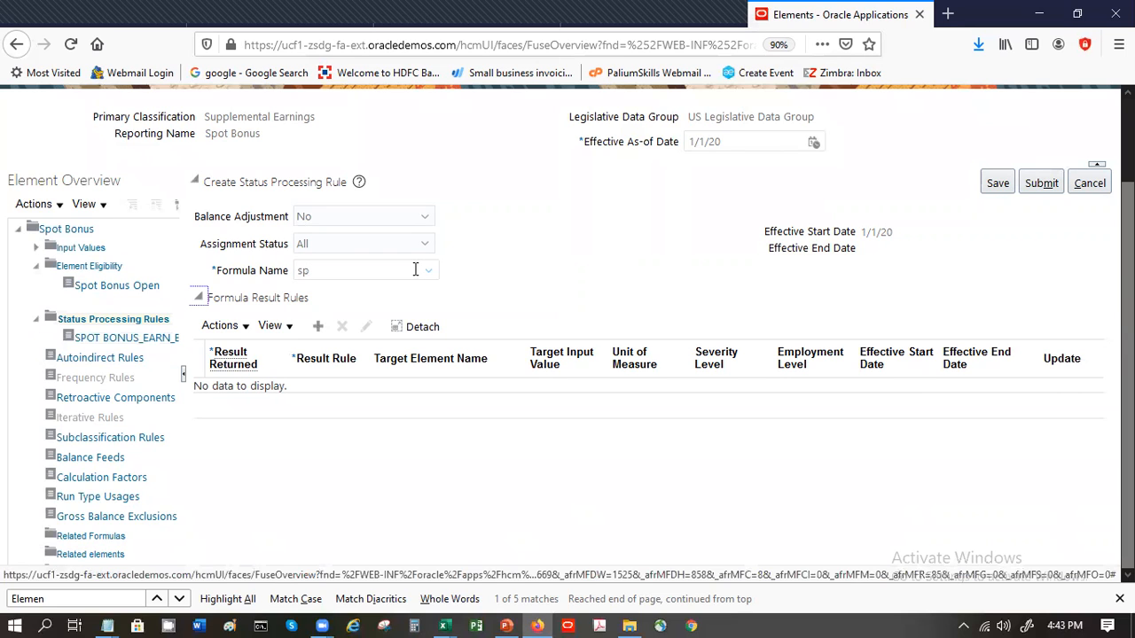
pyautogui.click(414, 270)
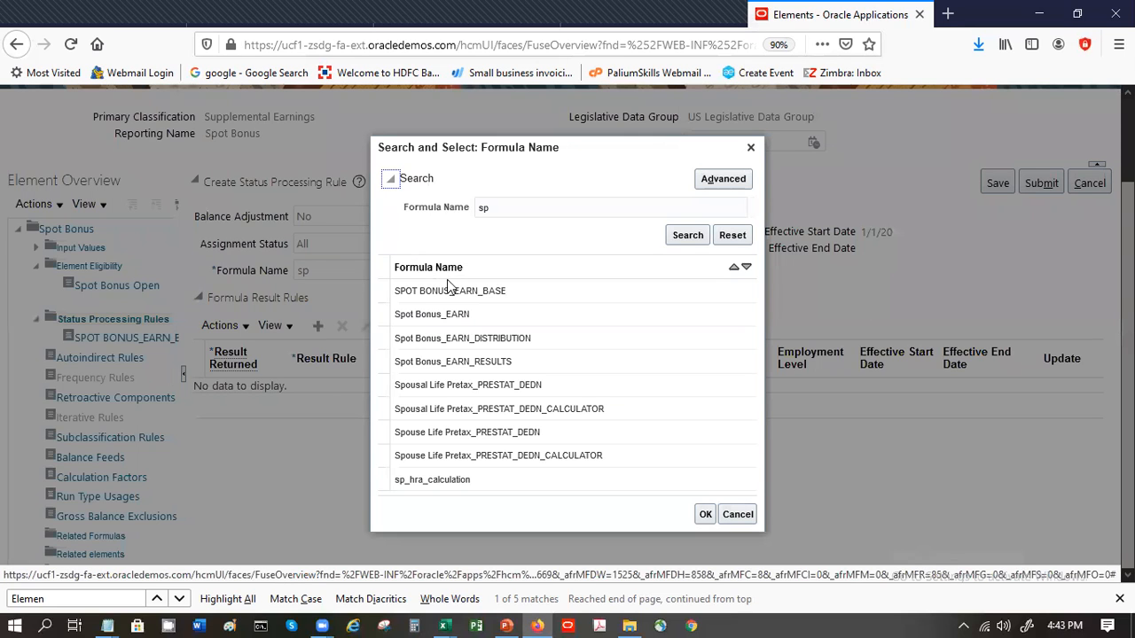
pyautogui.click(514, 479)
pyautogui.click(706, 515)
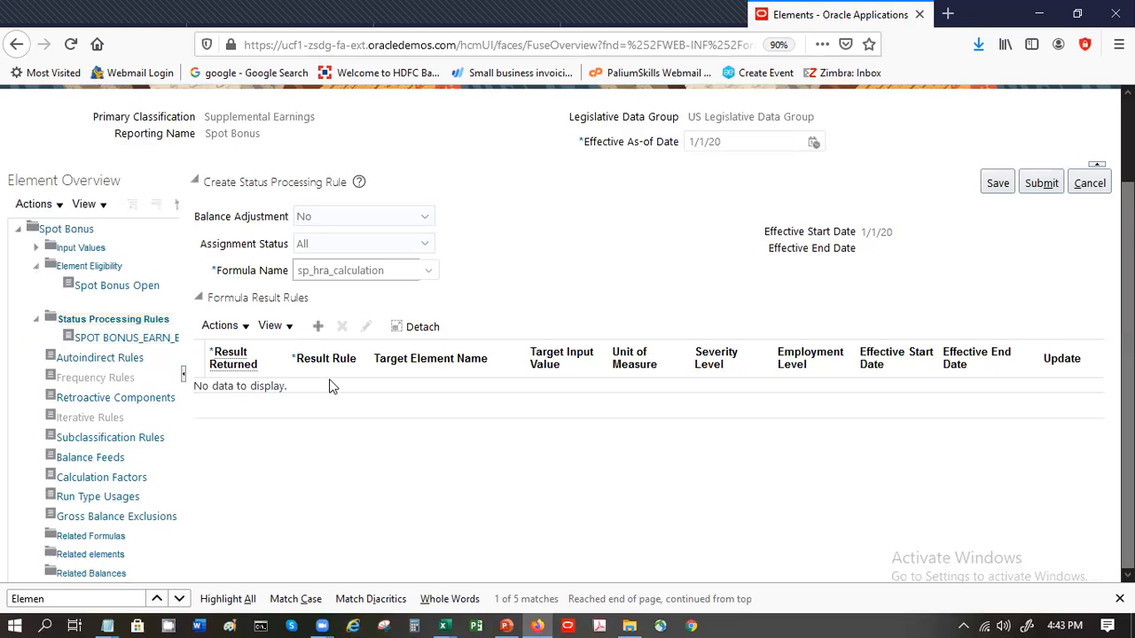
# - Add a formula result rule that returns HRA as a Direct Result to the Pay Value input value
pyautogui.click(317, 326)
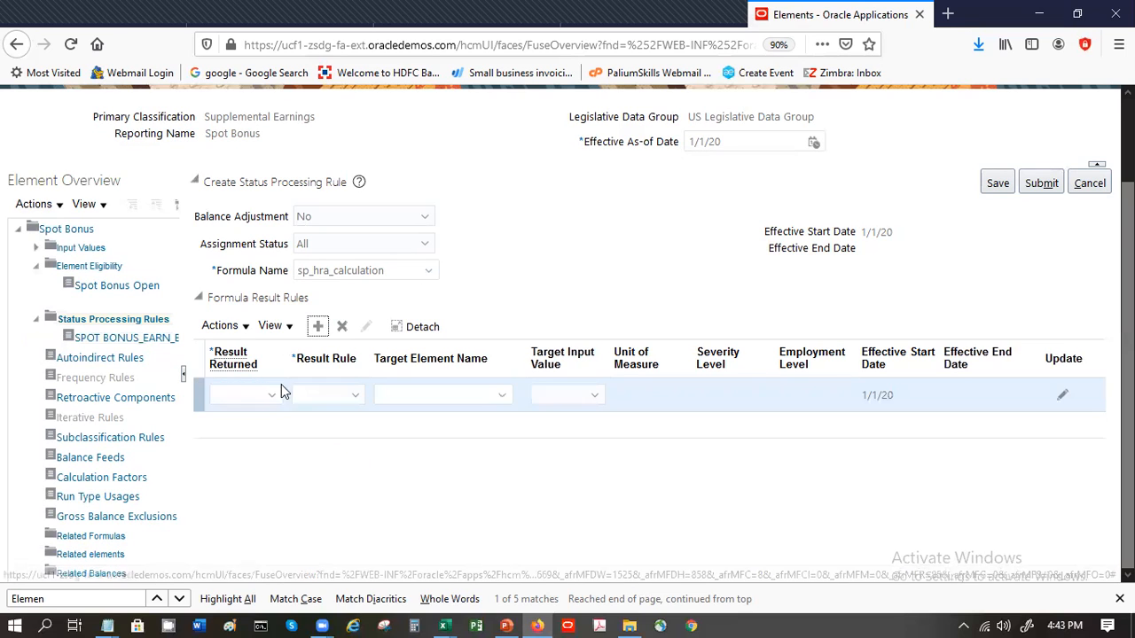
pyautogui.click(254, 393)
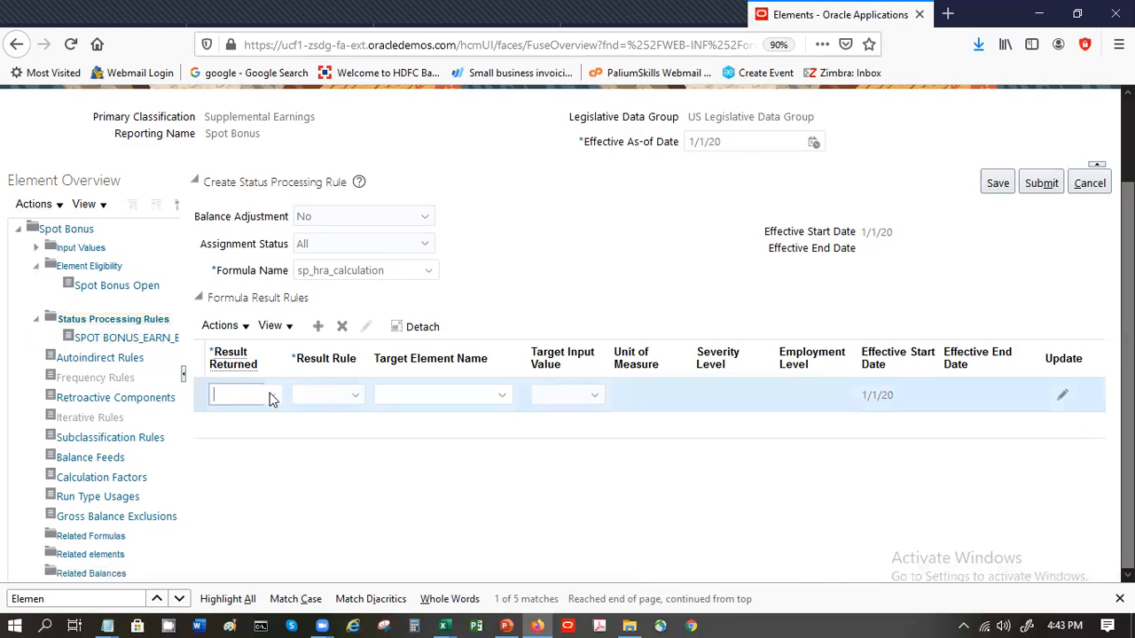
pyautogui.click(272, 394)
pyautogui.click(258, 422)
pyautogui.click(357, 399)
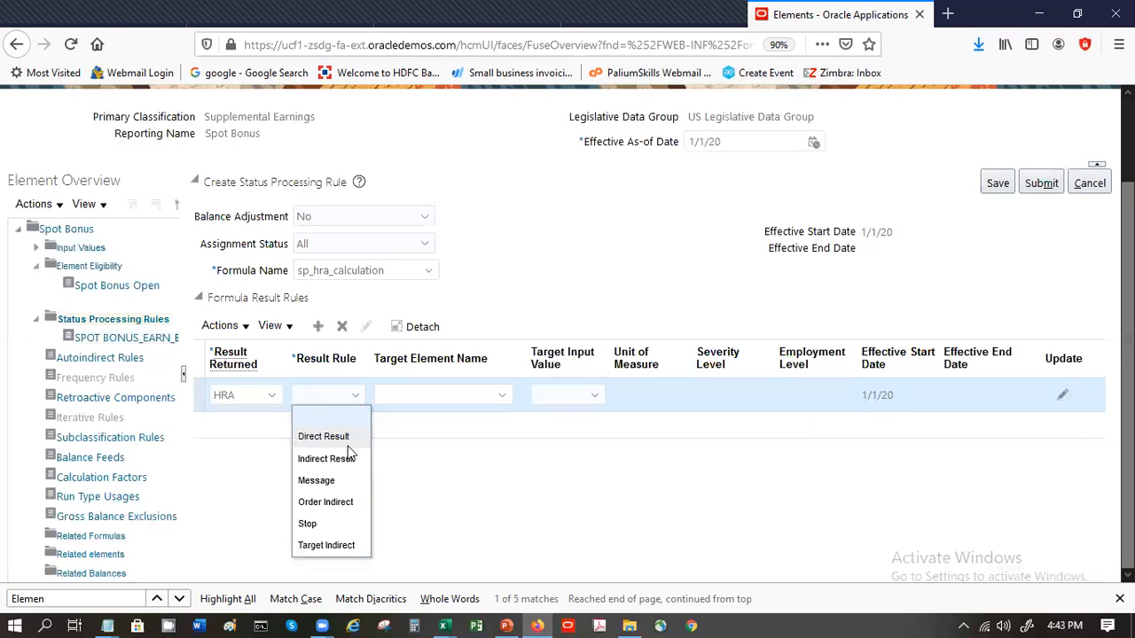
pyautogui.click(345, 436)
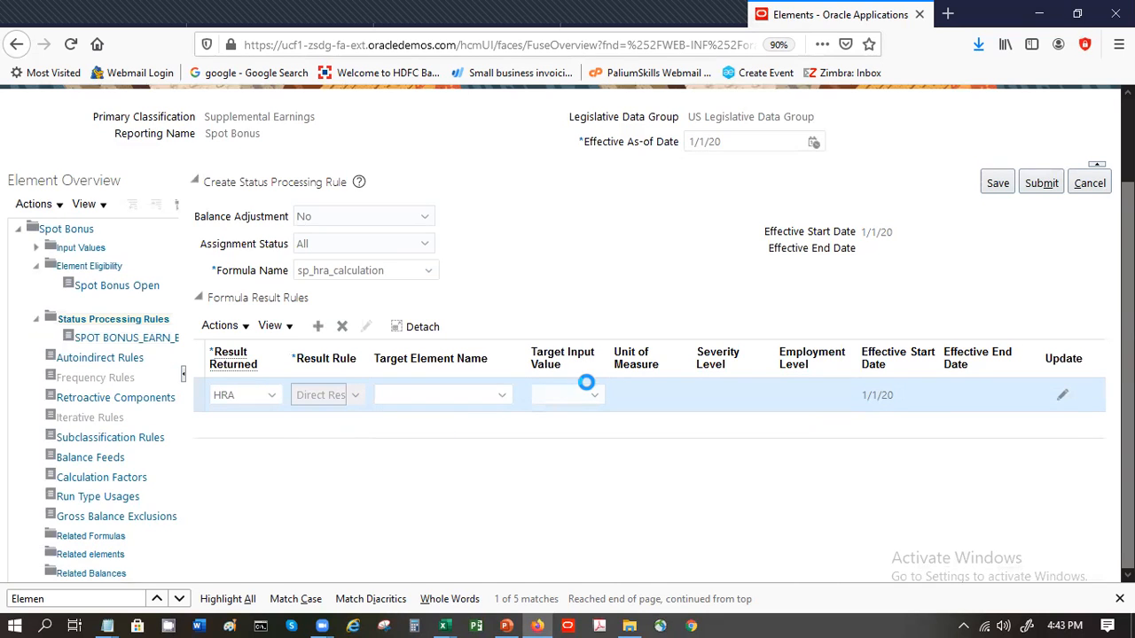
pyautogui.click(591, 400)
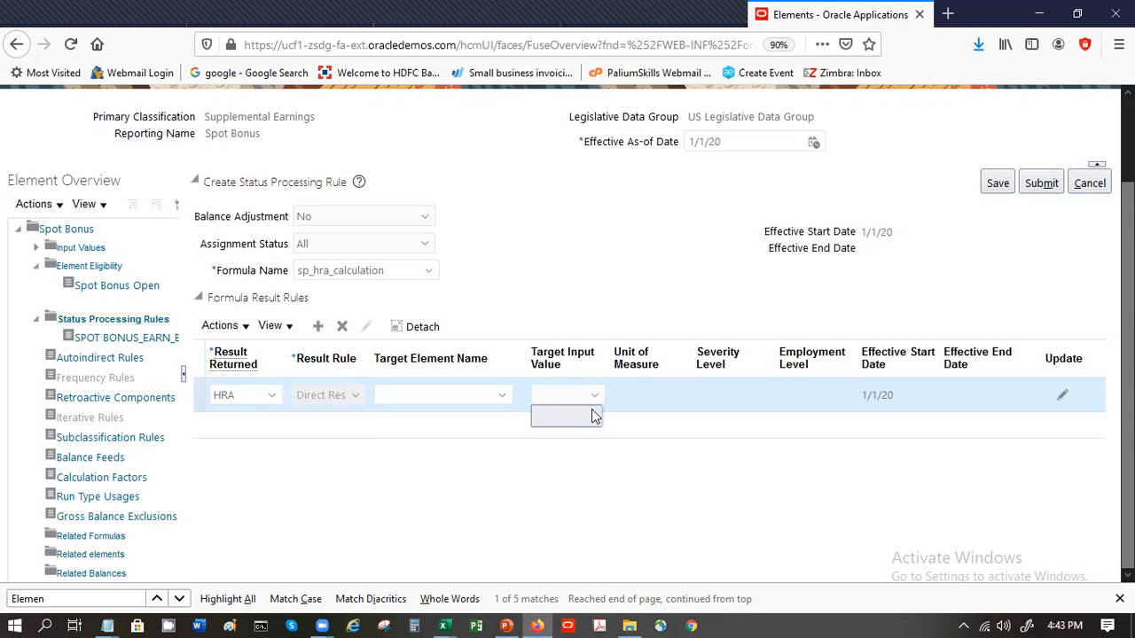
pyautogui.click(643, 401)
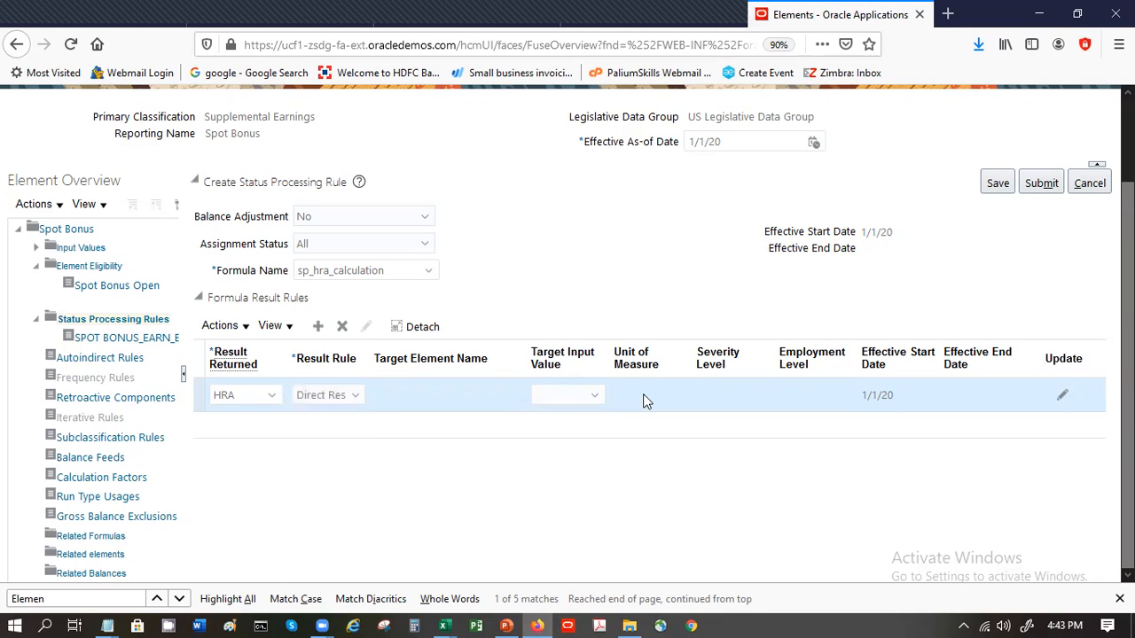
pyautogui.click(583, 396)
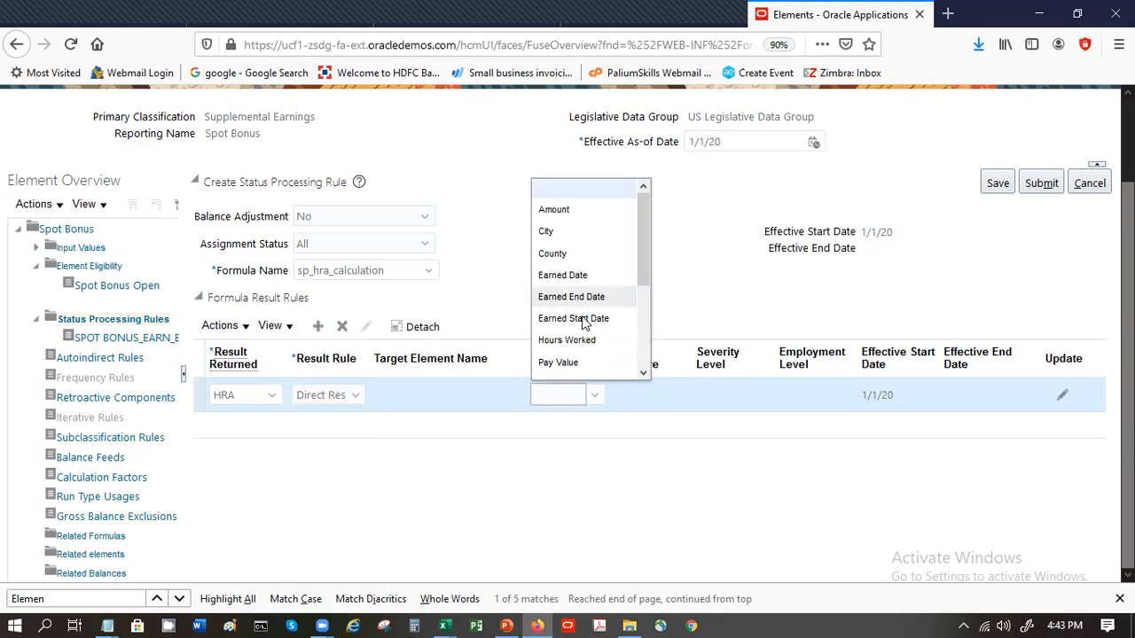
pyautogui.click(590, 362)
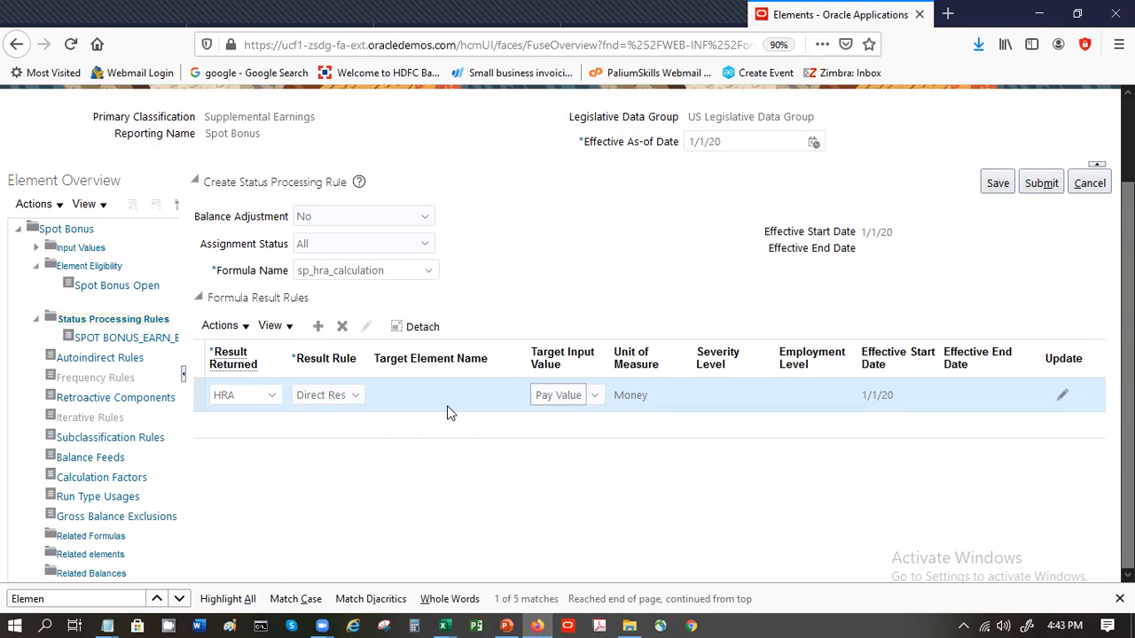
pyautogui.click(361, 400)
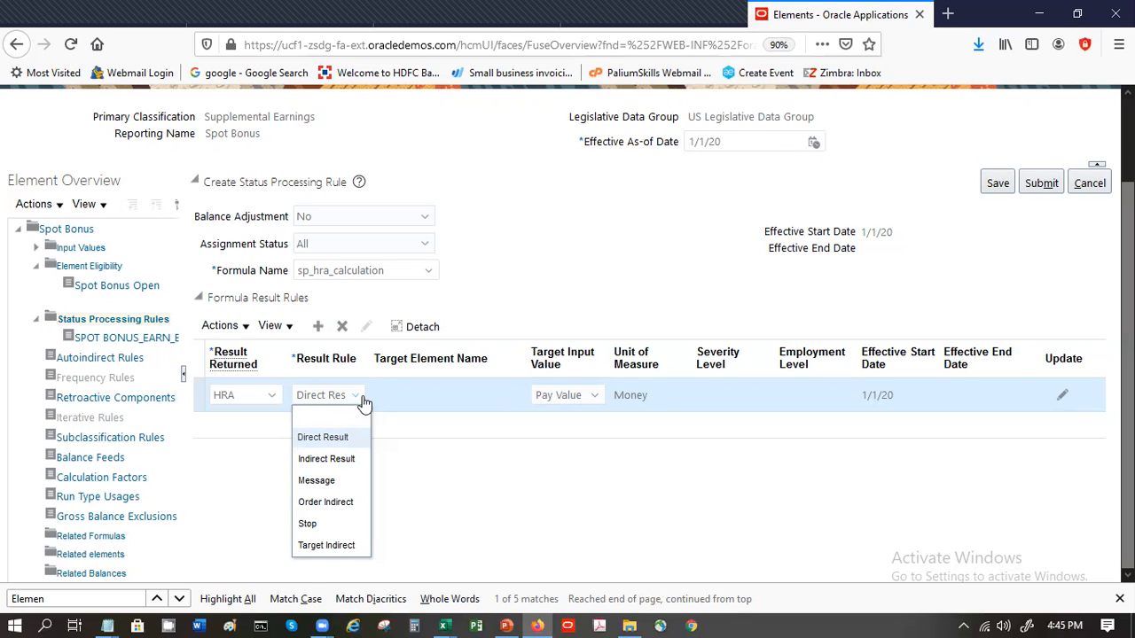
pyautogui.click(618, 183)
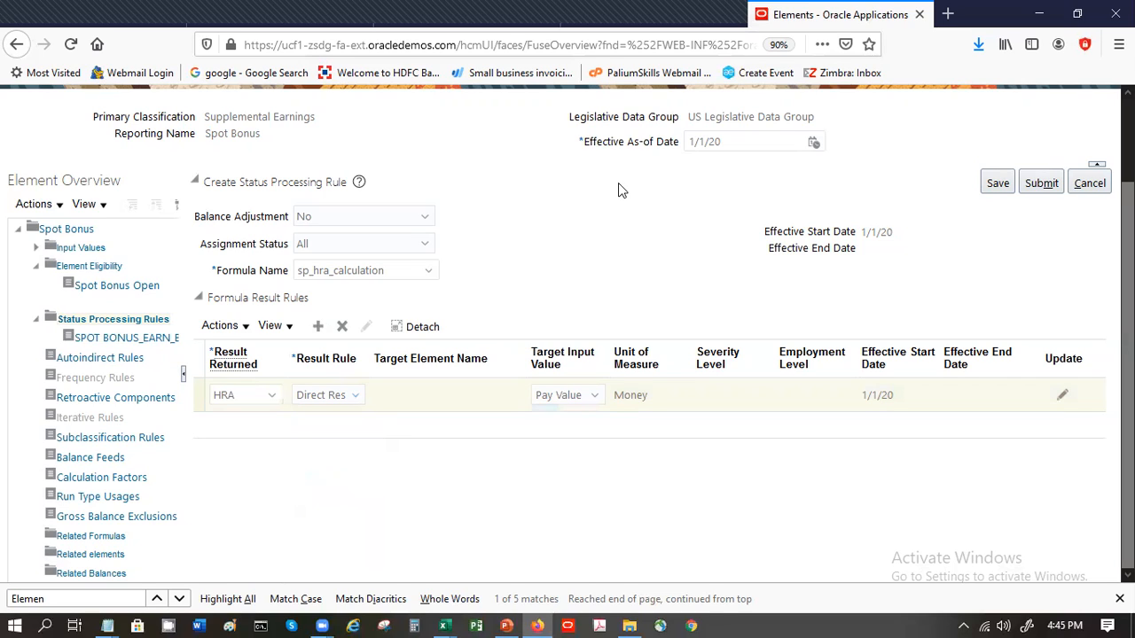